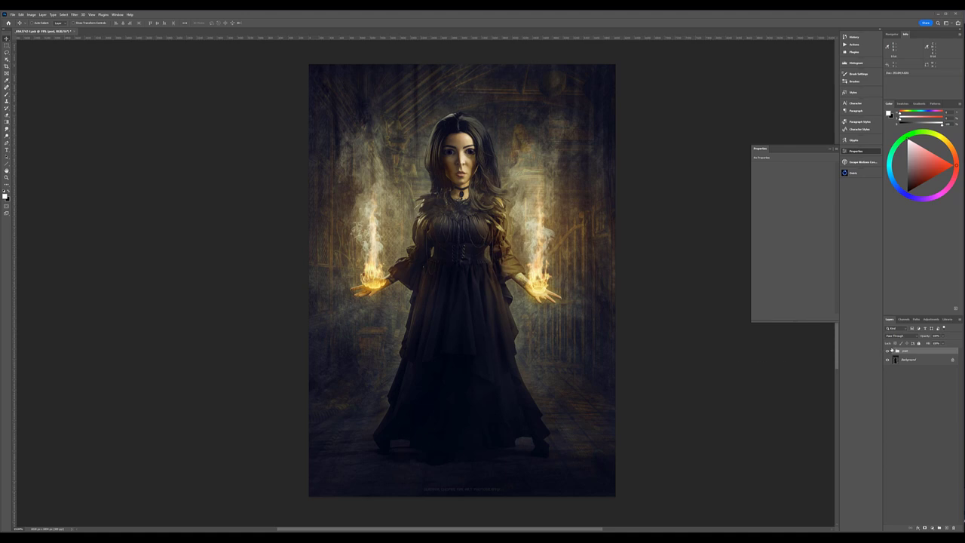
Step: Compare the composite with the original, scroll the Patreon posts, and minimize Chrome to reveal Bridge
{"action": "left_click", "coordinate": [887, 351]}
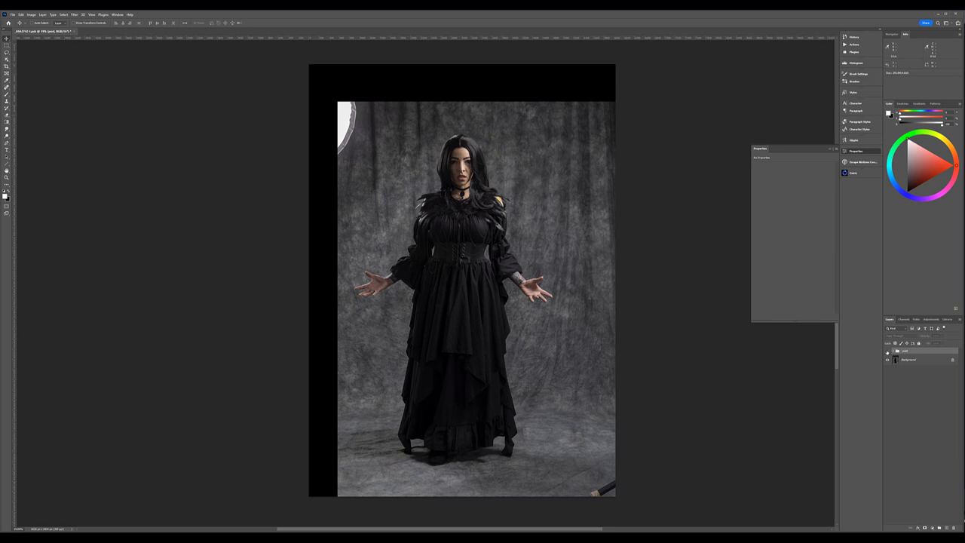
{"action": "left_click", "coordinate": [888, 351]}
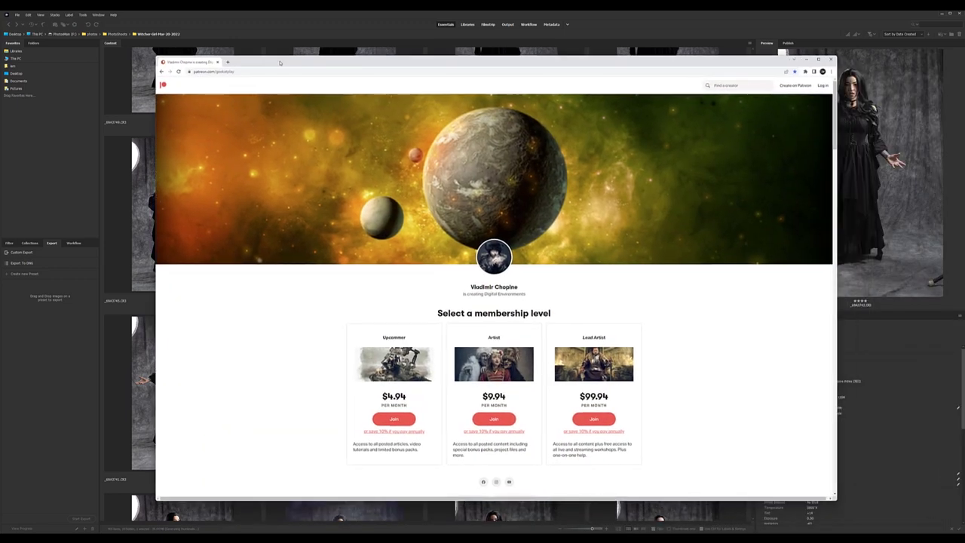
{"action": "scroll", "coordinate": [398, 235], "scroll_direction": "down", "scroll_amount": 10}
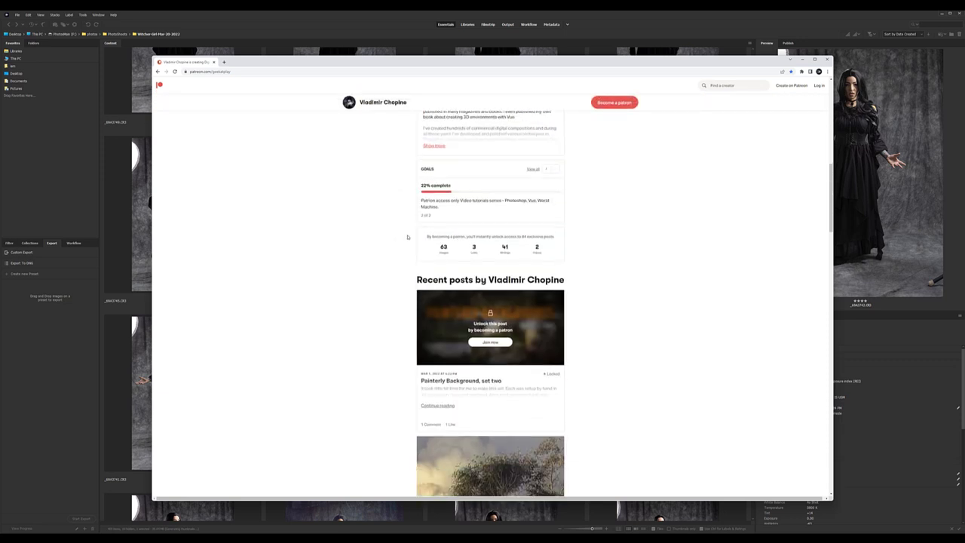
{"action": "scroll", "coordinate": [405, 237], "scroll_direction": "down", "scroll_amount": 5}
{"action": "scroll", "coordinate": [405, 237], "scroll_direction": "down", "scroll_amount": 2}
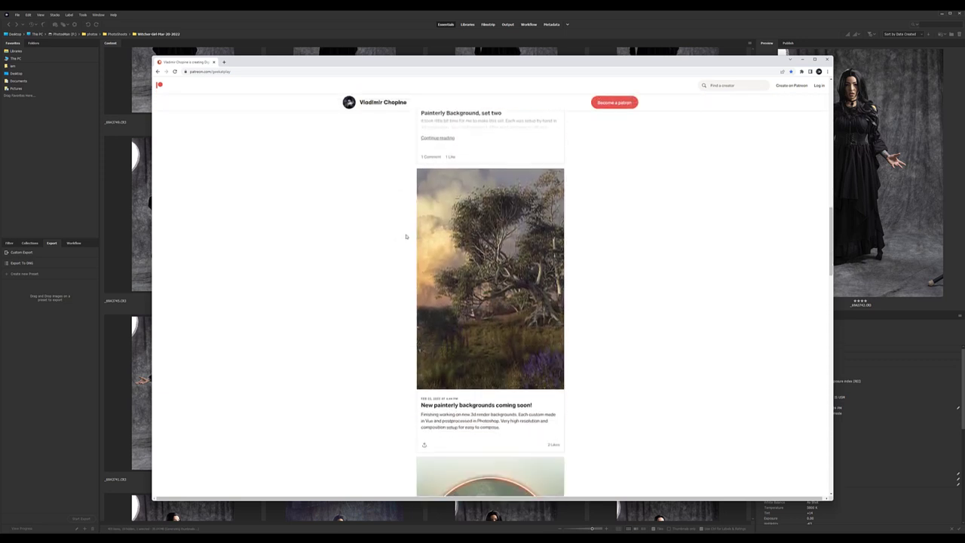
{"action": "scroll", "coordinate": [406, 236], "scroll_direction": "down", "scroll_amount": 9}
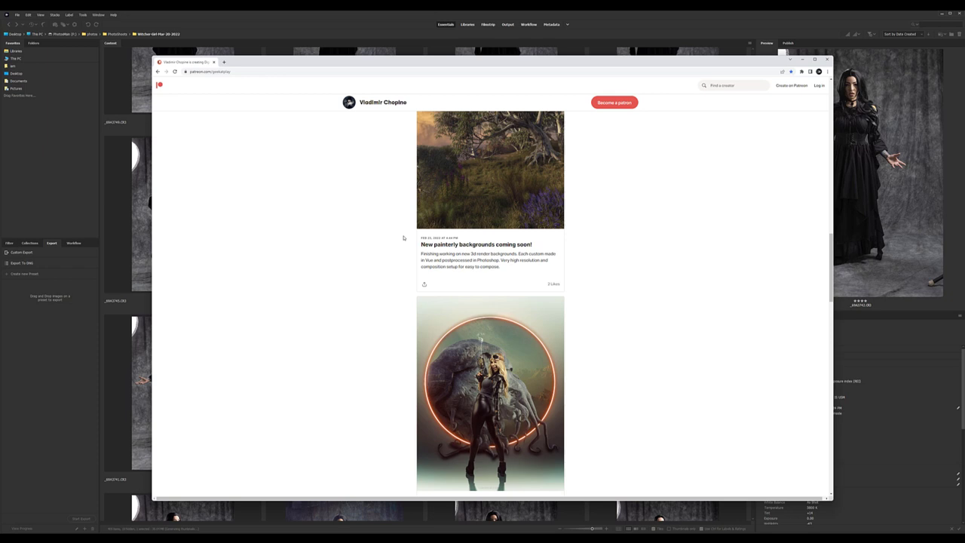
{"action": "scroll", "coordinate": [403, 238], "scroll_direction": "down", "scroll_amount": 12}
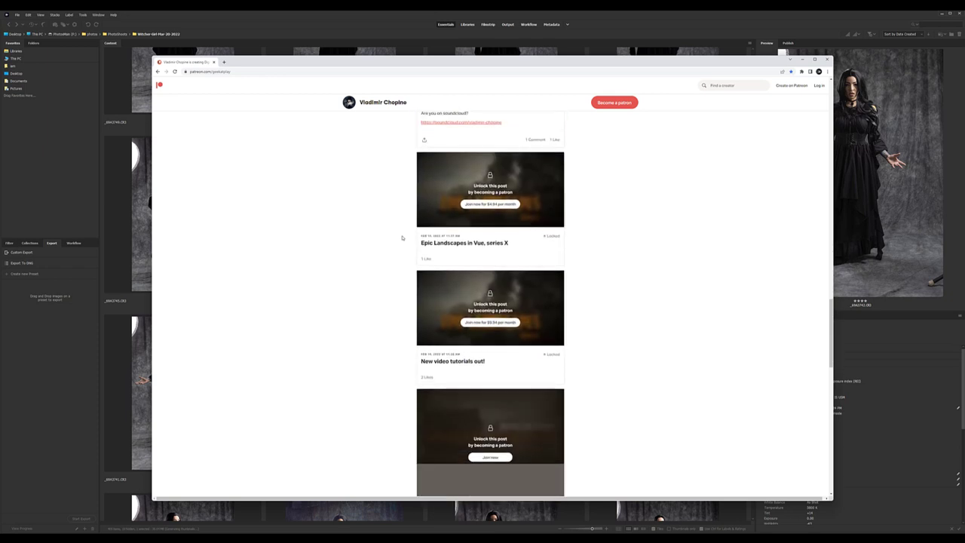
{"action": "scroll", "coordinate": [402, 237], "scroll_direction": "down", "scroll_amount": 8}
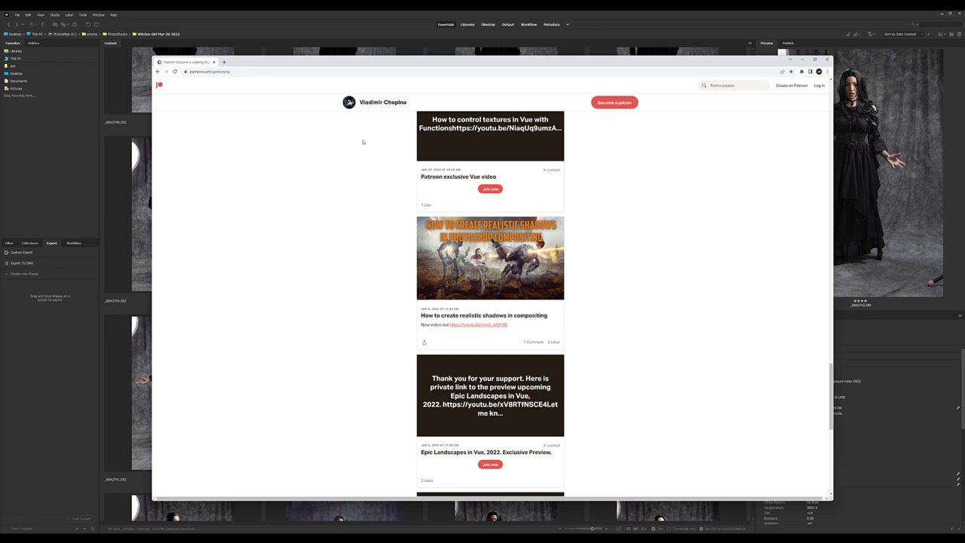
{"action": "left_click", "coordinate": [802, 59]}
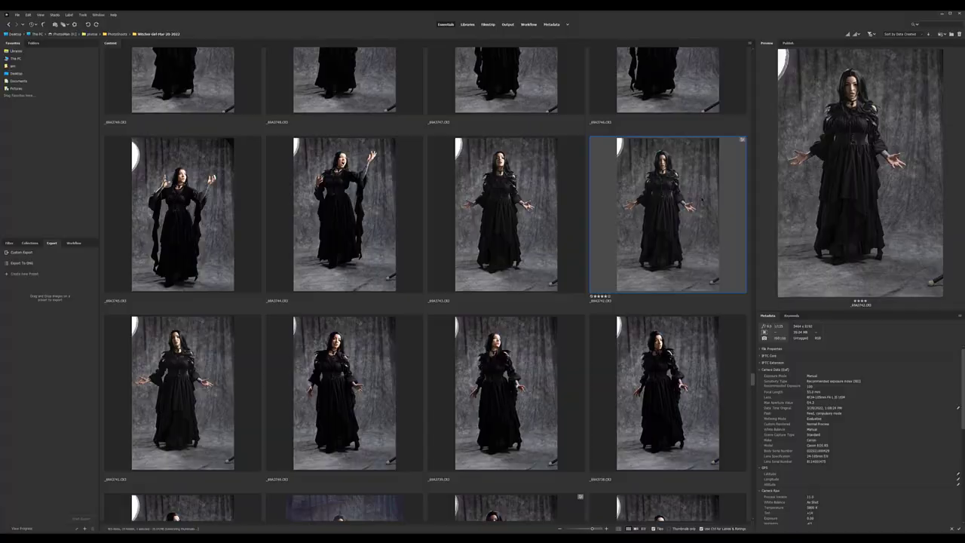
Step: Open the arms-out witch CR3 in Camera Raw with Adobe RGB (1998), 16-bit, 300 ppi output
{"action": "double_click", "coordinate": [701, 199]}
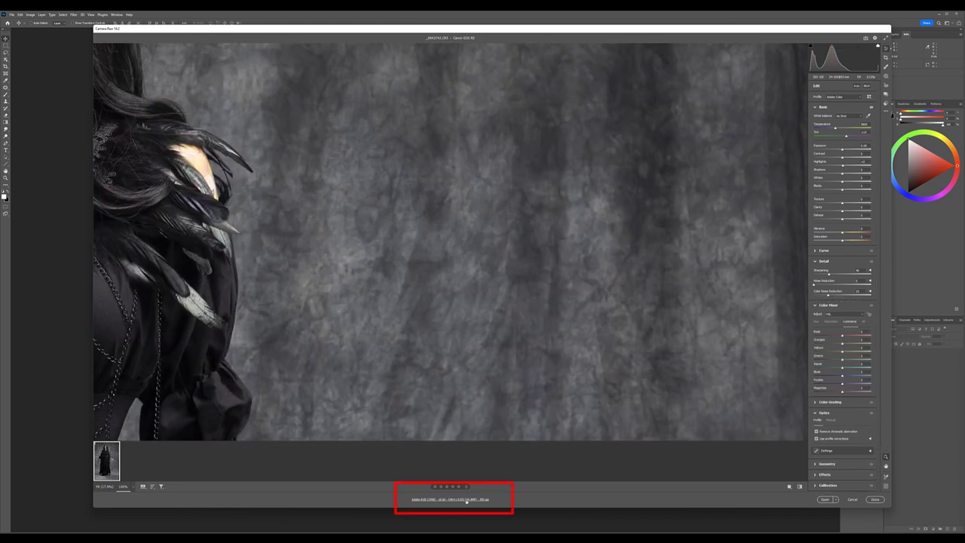
{"action": "left_click", "coordinate": [467, 499]}
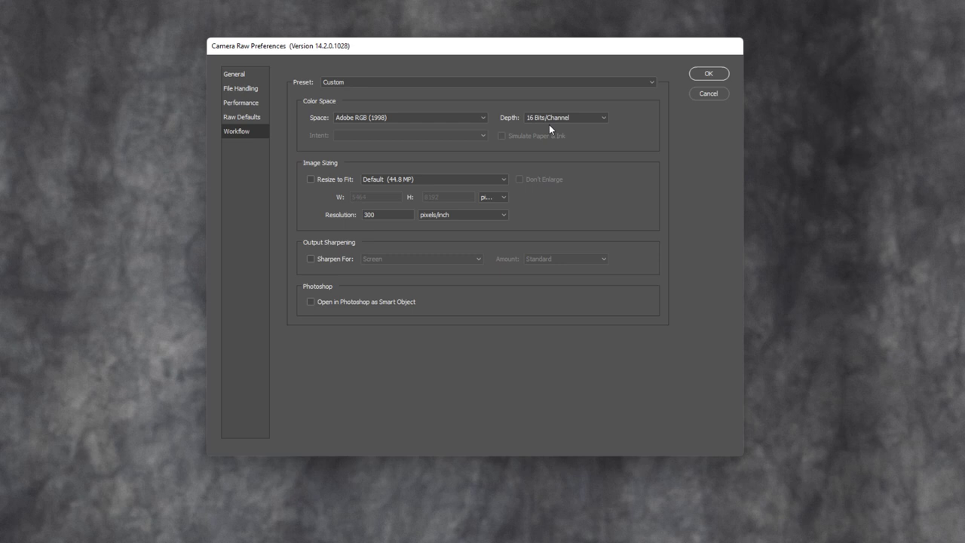
{"action": "left_click", "coordinate": [707, 75]}
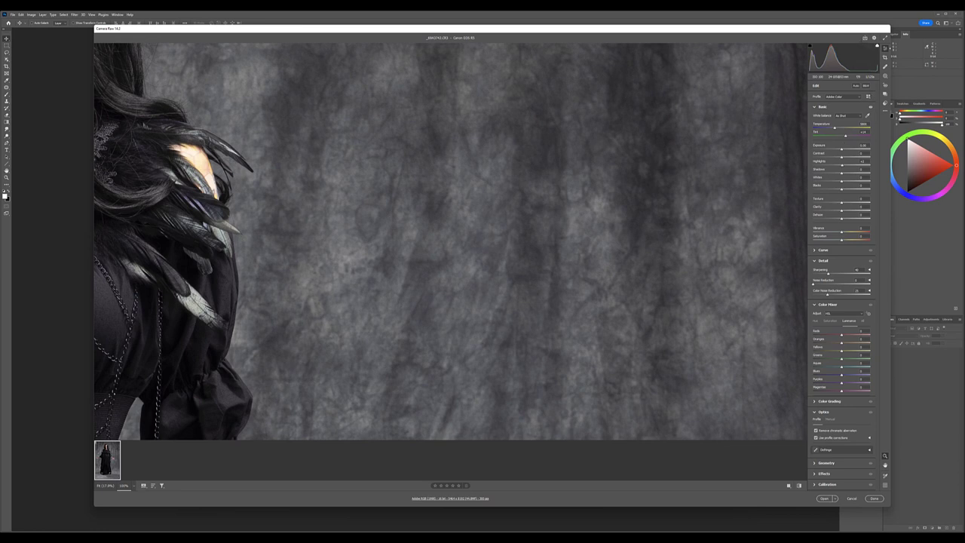
{"action": "left_click", "coordinate": [450, 499]}
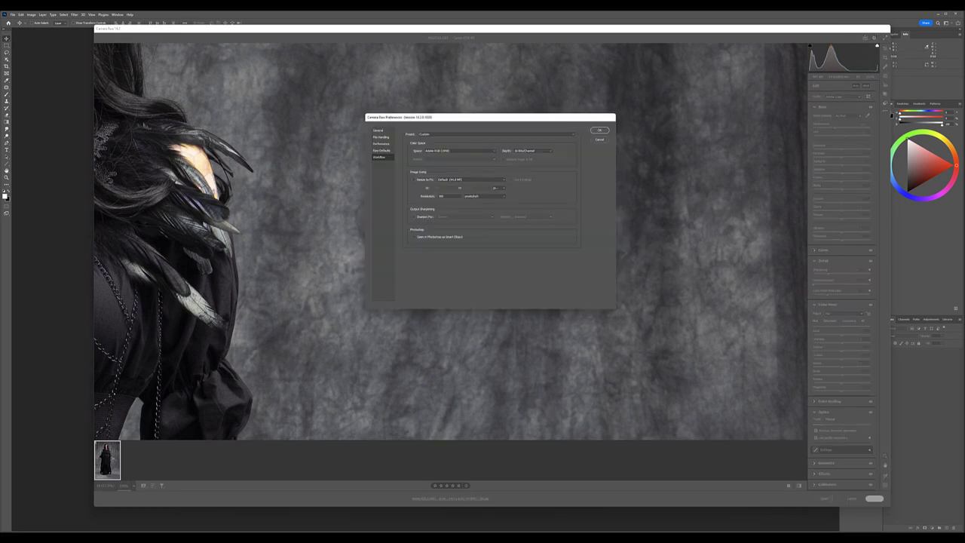
{"action": "left_click", "coordinate": [601, 139]}
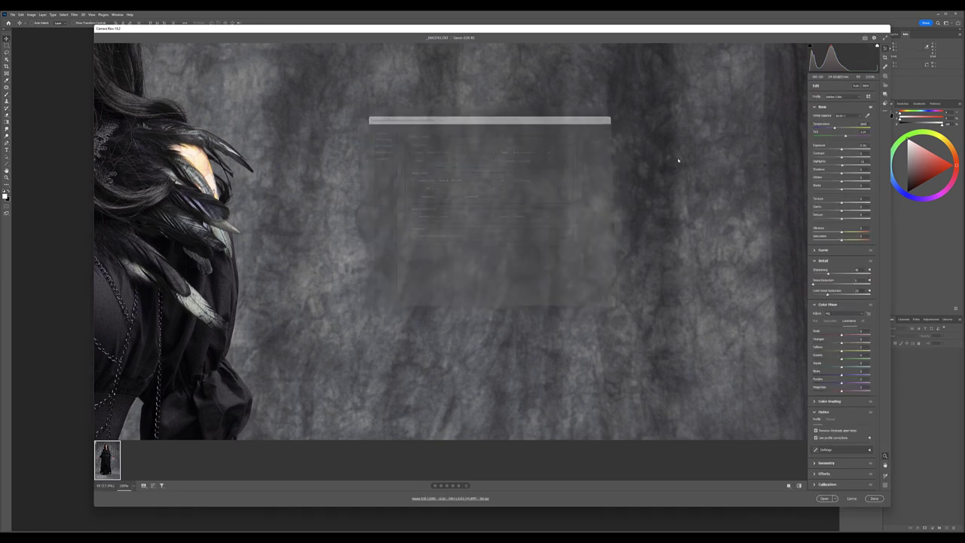
{"action": "left_click", "coordinate": [424, 201]}
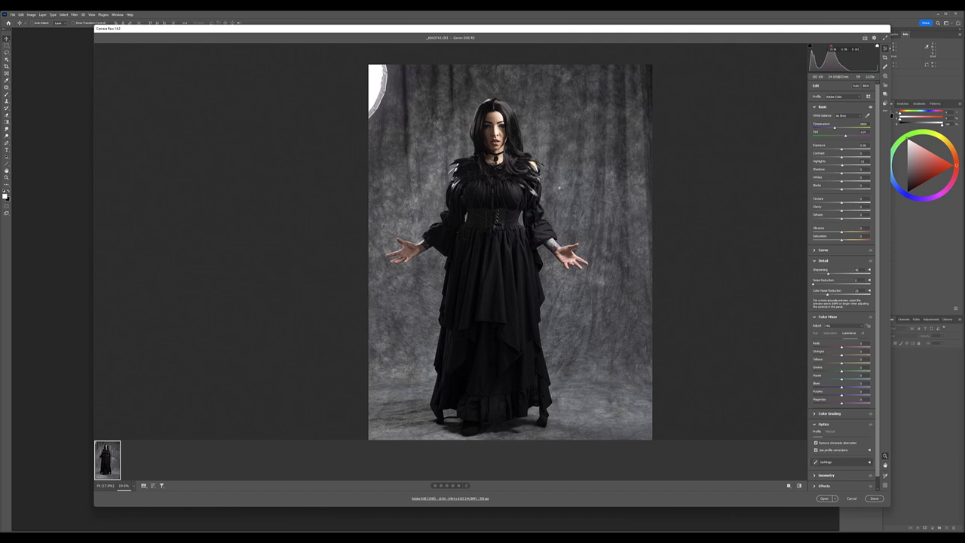
Step: Pull down Highlights and raise Sharpening from 40 to about 70, framing the face
{"action": "scroll", "coordinate": [486, 98], "scroll_direction": "up", "scroll_amount": 5}
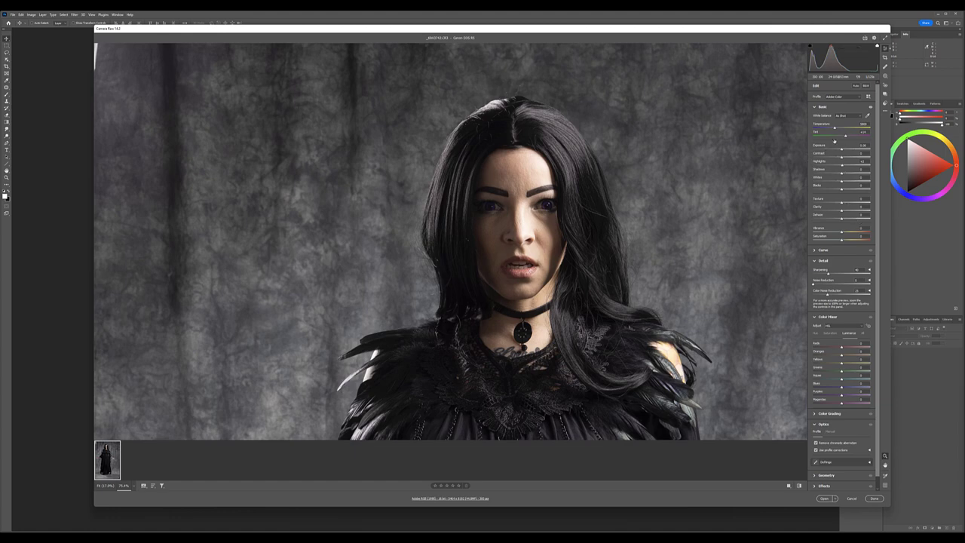
{"action": "left_click_drag", "start_coordinate": [841, 165], "coordinate": [823, 168]}
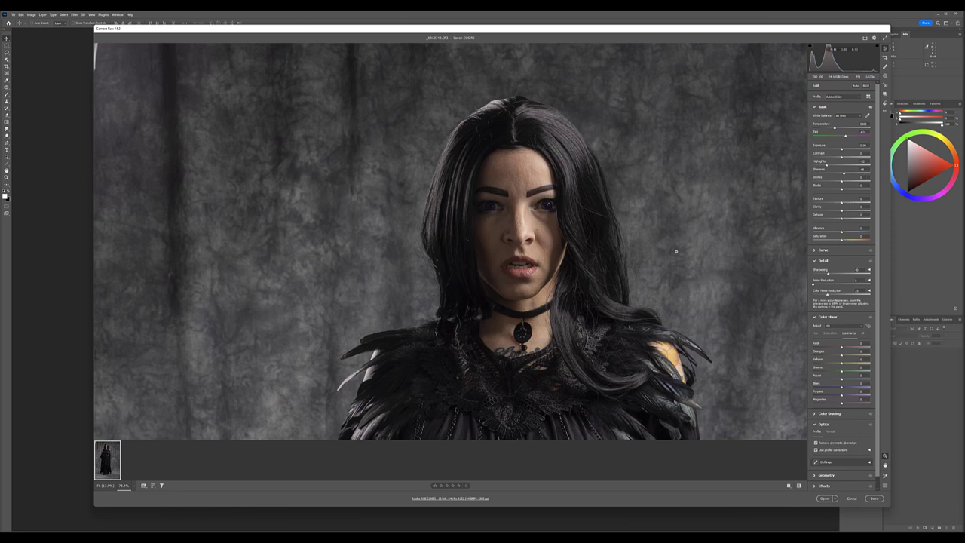
{"action": "left_click_drag", "start_coordinate": [602, 374], "coordinate": [549, 262]}
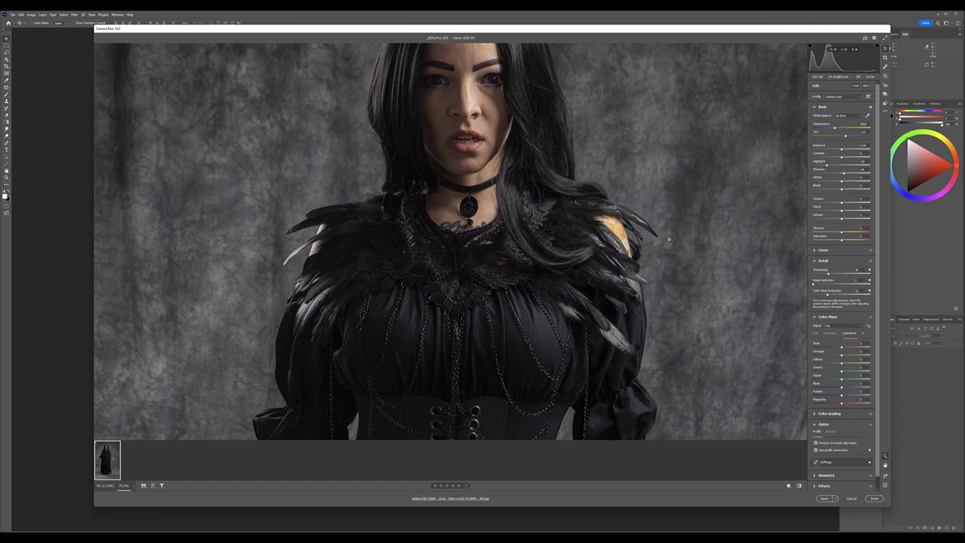
{"action": "left_click_drag", "start_coordinate": [667, 195], "coordinate": [669, 223]}
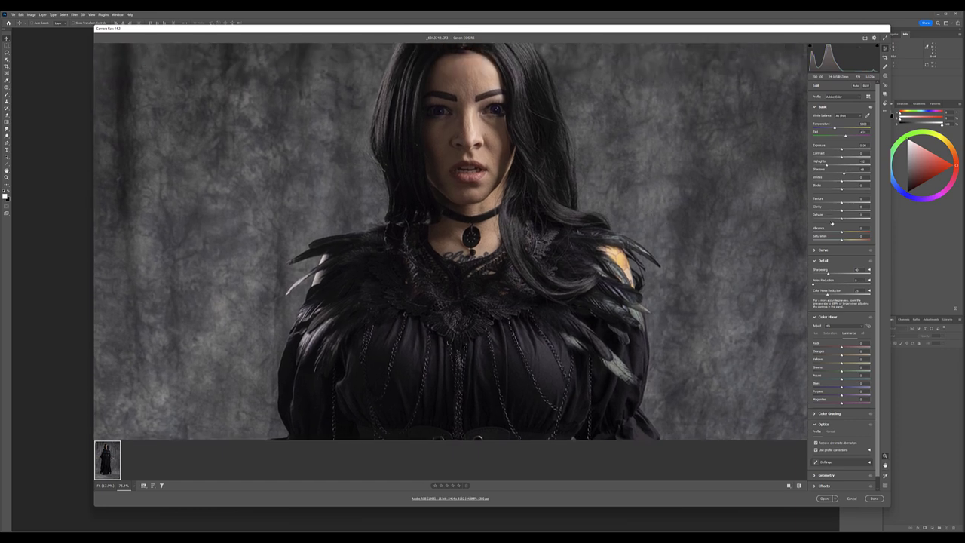
{"action": "left_click_drag", "start_coordinate": [834, 276], "coordinate": [844, 275]}
Step: Raise the Oranges luminance in Color Mixer to brighten skin, then open the photo as a document
{"action": "left_click", "coordinate": [874, 498]}
{"action": "mouse_move", "coordinate": [845, 357]}
{"action": "left_mouse_down"}
{"action": "mouse_move", "coordinate": [862, 352]}
{"action": "mouse_move", "coordinate": [846, 357]}
{"action": "left_mouse_up"}
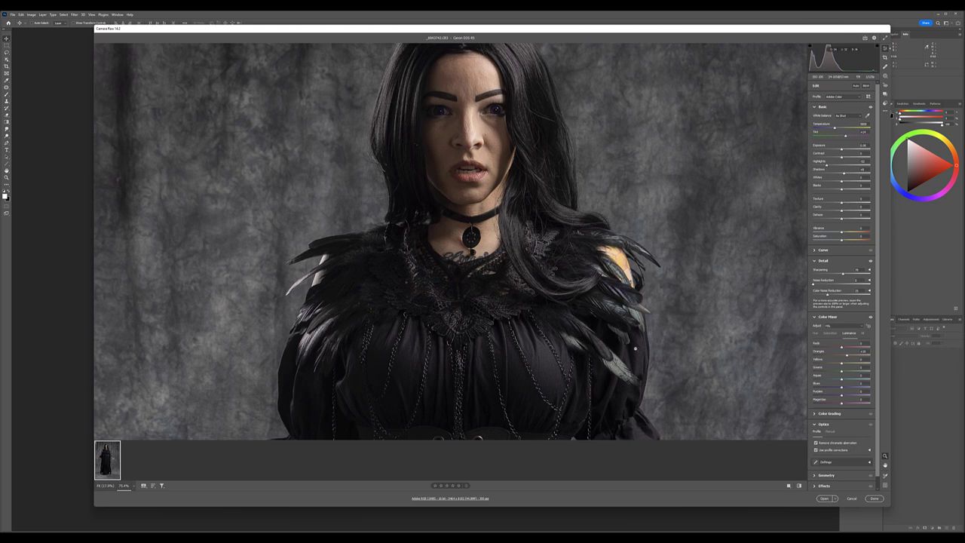
{"action": "left_click", "coordinate": [827, 499]}
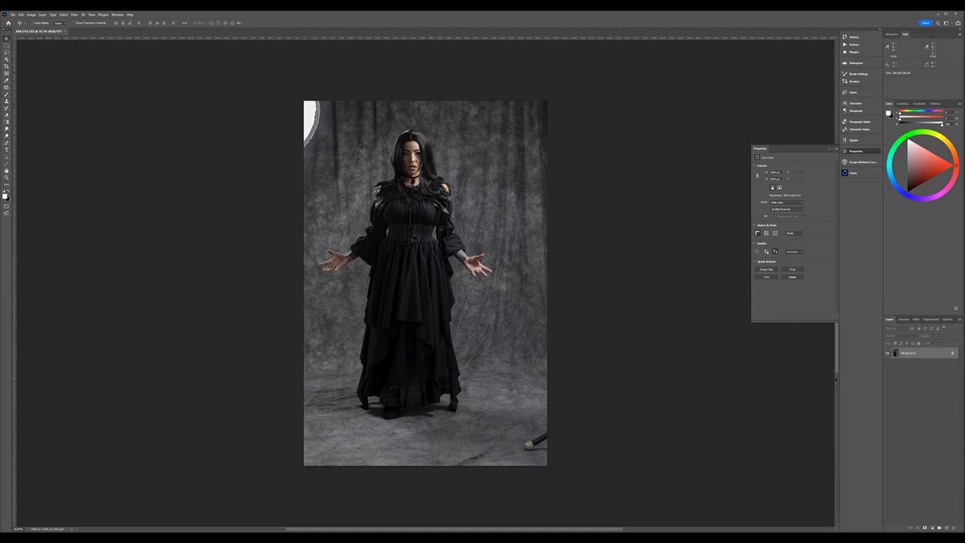
Step: Duplicate the Background layer with Ctrl+J and rename the copy 'faaa'
{"action": "left_click", "coordinate": [944, 530]}
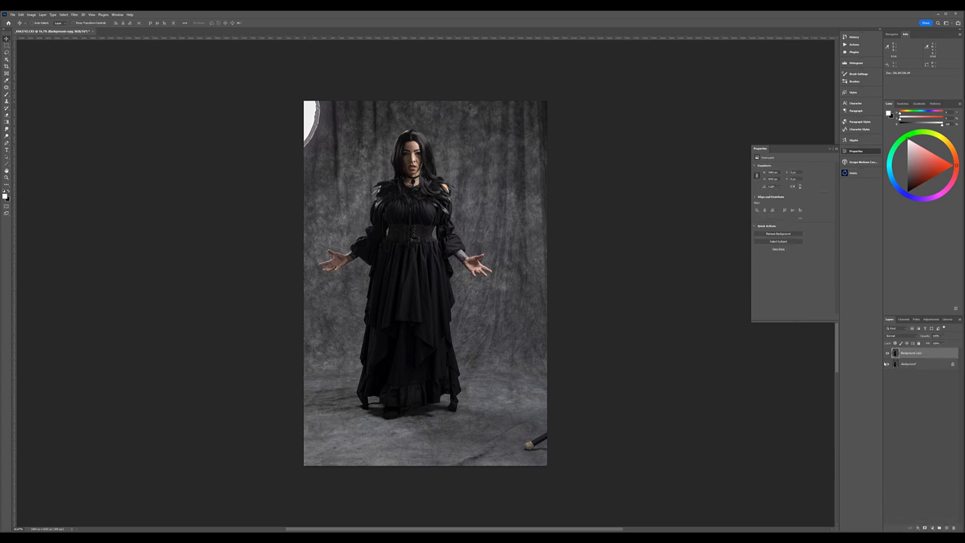
{"action": "double_click", "coordinate": [912, 353]}
{"action": "type", "text": "f"}
{"action": "type", "text": "aaa"}
{"action": "key", "text": "Return"}
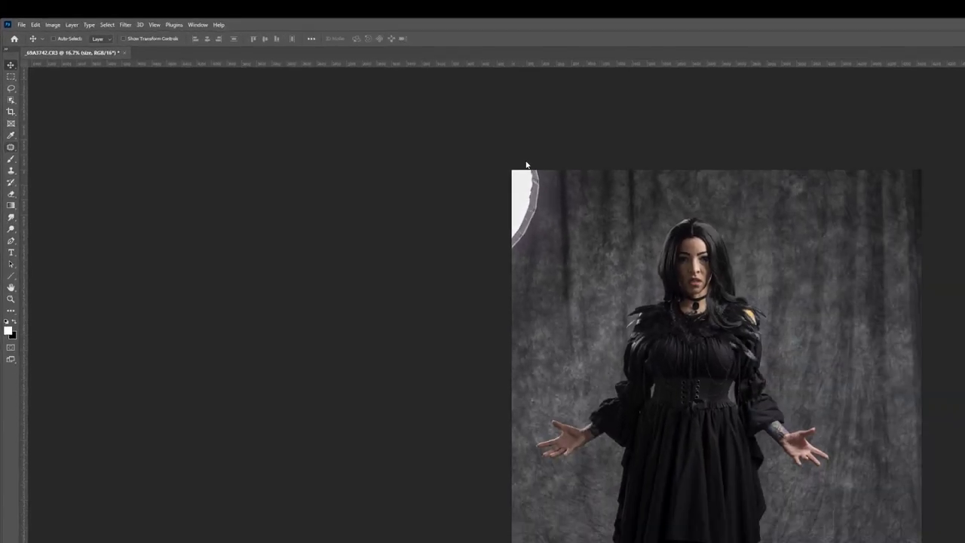
Step: Patch out the white lamp at the top-left with nearby backdrop texture
{"action": "mouse_move", "coordinate": [522, 171]}
{"action": "left_mouse_down"}
{"action": "mouse_move", "coordinate": [539, 200]}
{"action": "mouse_move", "coordinate": [512, 249]}
{"action": "left_mouse_up"}
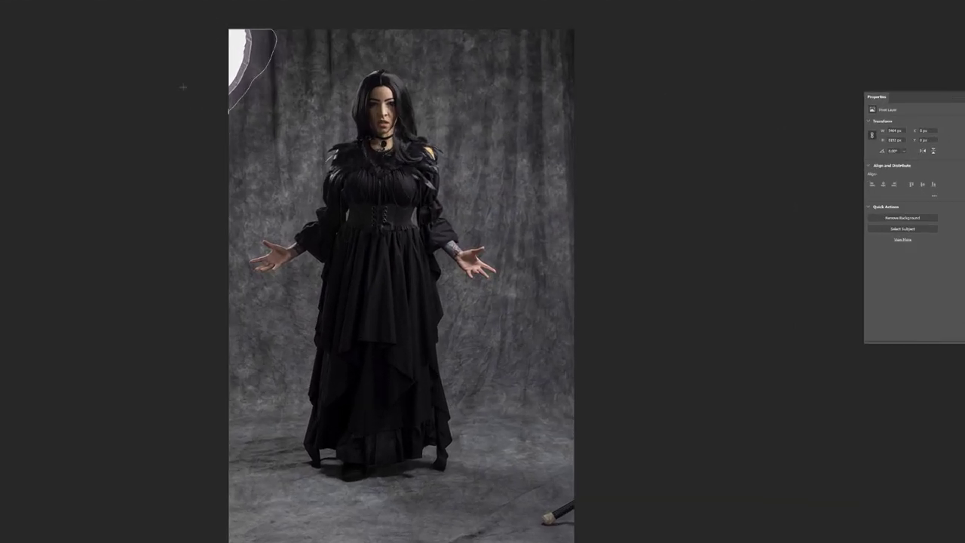
{"action": "left_click_drag", "start_coordinate": [249, 68], "coordinate": [294, 108]}
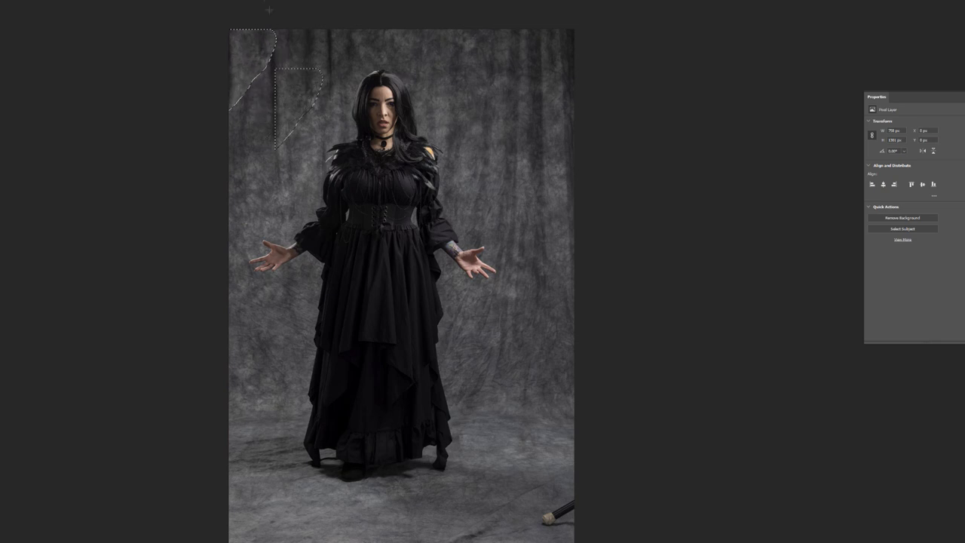
{"action": "key", "text": "ctrl+d"}
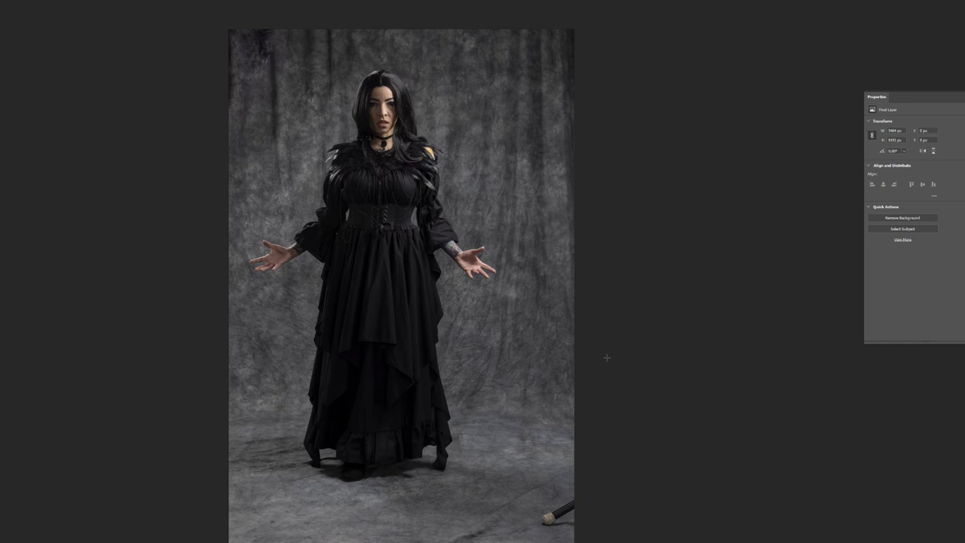
Step: Content-Aware Fill the stick end at the lower right with surrounding floor texture
{"action": "mouse_move", "coordinate": [593, 486]}
{"action": "left_mouse_down"}
{"action": "mouse_move", "coordinate": [552, 493]}
{"action": "mouse_move", "coordinate": [529, 512]}
{"action": "mouse_move", "coordinate": [539, 540]}
{"action": "mouse_move", "coordinate": [592, 531]}
{"action": "left_mouse_up"}
{"action": "key", "text": "Delete"}
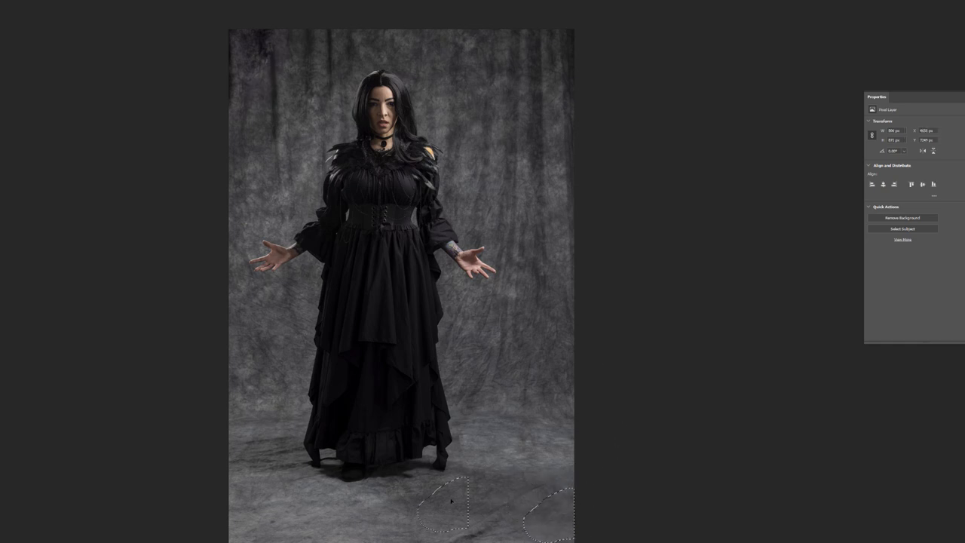
{"action": "key", "text": "ctrl+d"}
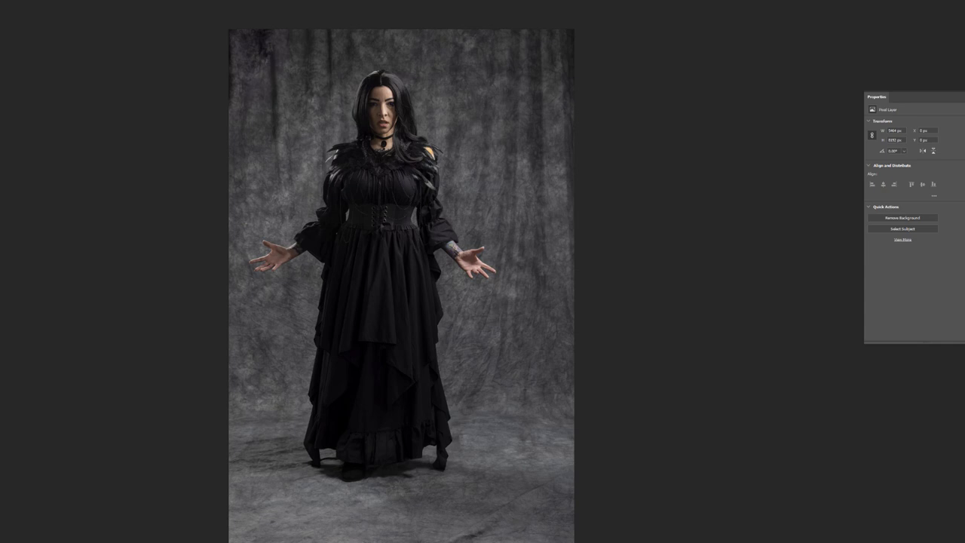
{"action": "key", "text": "ctrl+t"}
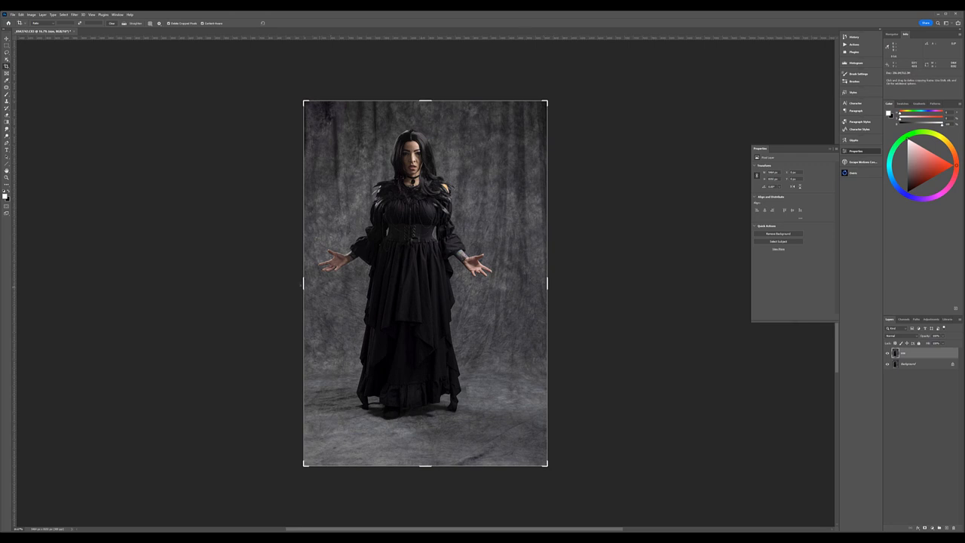
Step: Extend the crop past the left and top edges and trim the bottom, with Content-Aware enabled
{"action": "left_click_drag", "start_coordinate": [303, 283], "coordinate": [291, 283]}
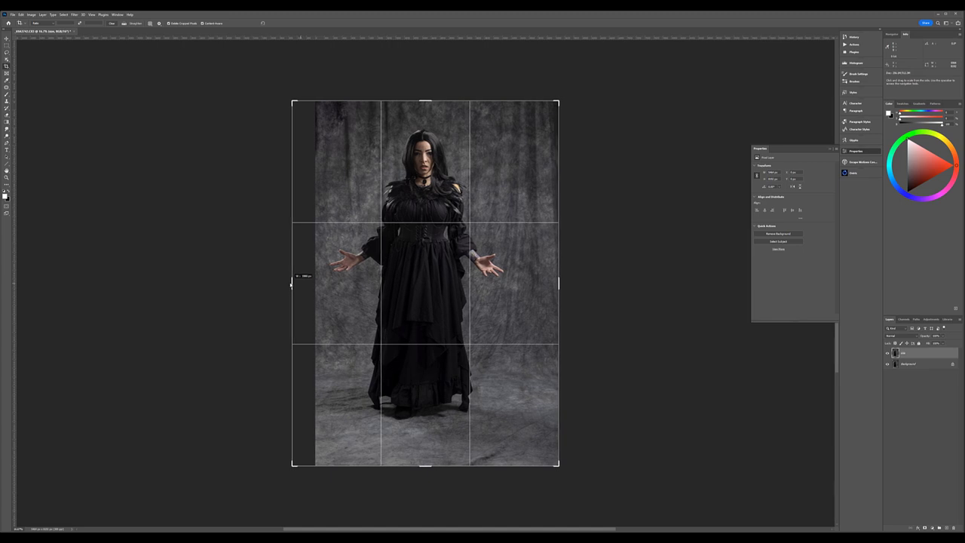
{"action": "left_click_drag", "start_coordinate": [291, 284], "coordinate": [291, 284]}
{"action": "left_click_drag", "start_coordinate": [426, 466], "coordinate": [426, 447]}
{"action": "left_click_drag", "start_coordinate": [425, 110], "coordinate": [425, 102]}
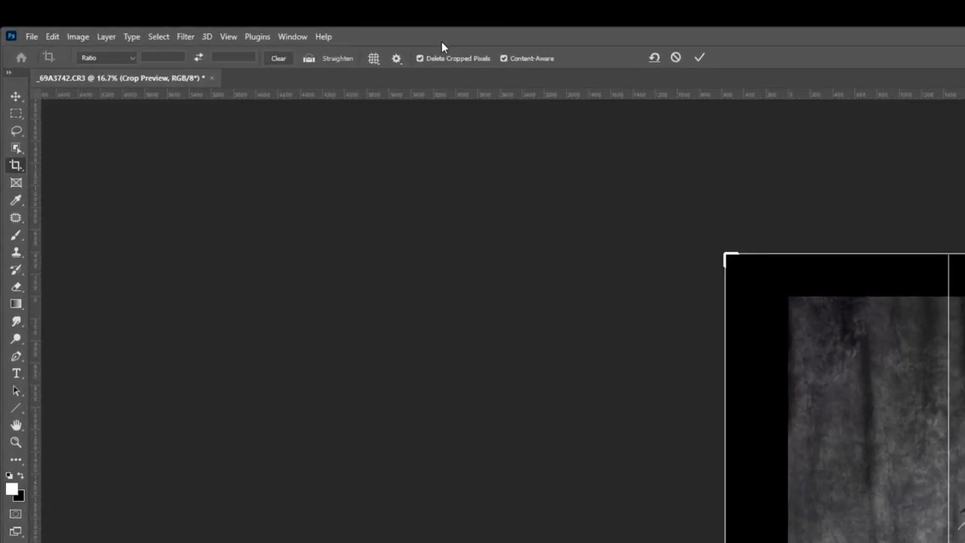
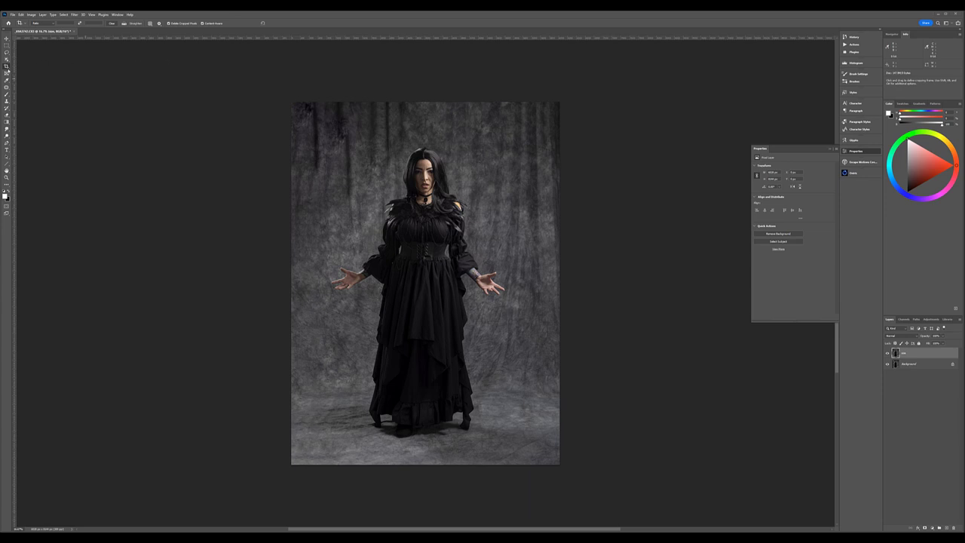
Step: Lasso the model's head and hair and copy the selection onto its own layer
{"action": "key", "text": "l"}
{"action": "mouse_move", "coordinate": [401, 140]}
{"action": "left_mouse_down"}
{"action": "mouse_move", "coordinate": [389, 198]}
{"action": "mouse_move", "coordinate": [403, 219]}
{"action": "mouse_move", "coordinate": [459, 214]}
{"action": "mouse_move", "coordinate": [469, 200]}
{"action": "mouse_move", "coordinate": [457, 148]}
{"action": "left_mouse_up"}
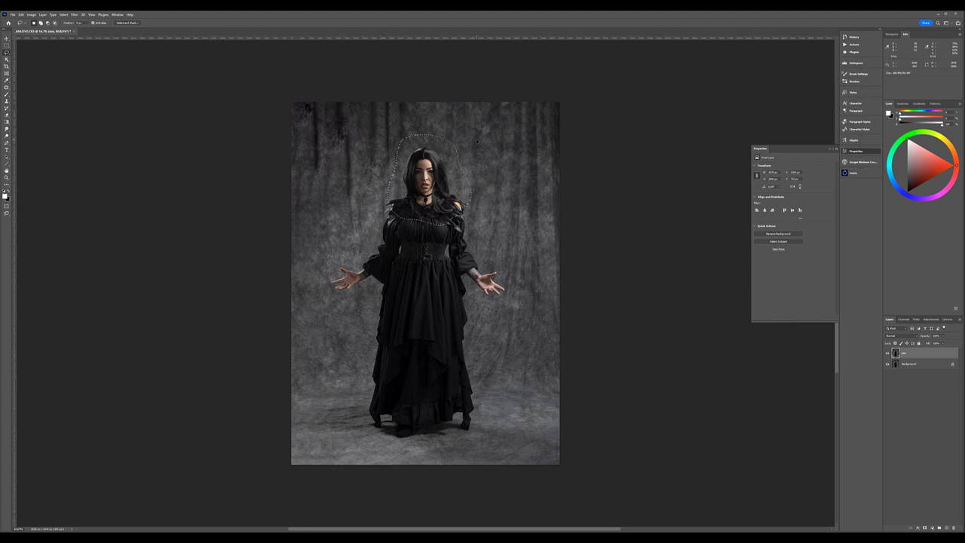
{"action": "key", "text": "ctrl+j"}
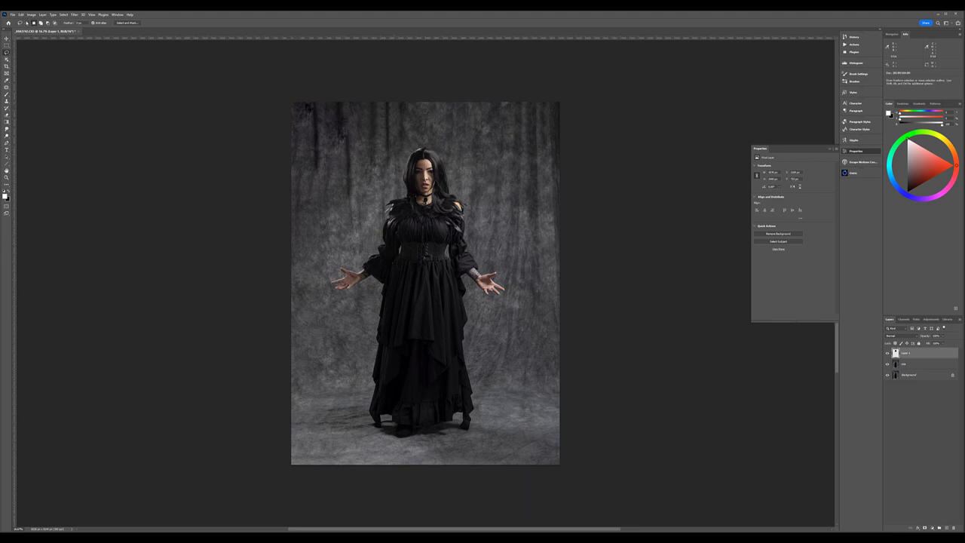
Step: Scale the copied head up, shift it down-right, and lower its layer opacity
{"action": "key", "text": "ctrl+t"}
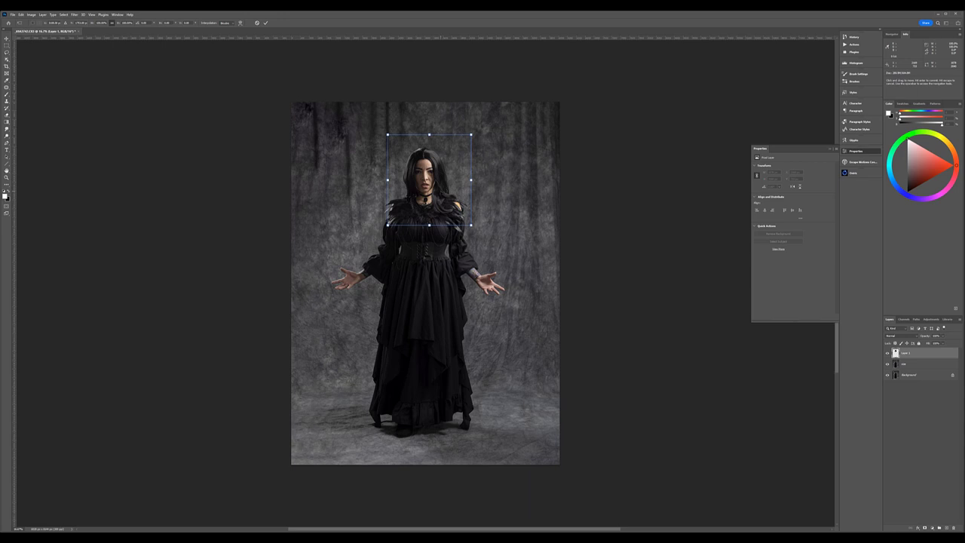
{"action": "left_click", "coordinate": [21, 15]}
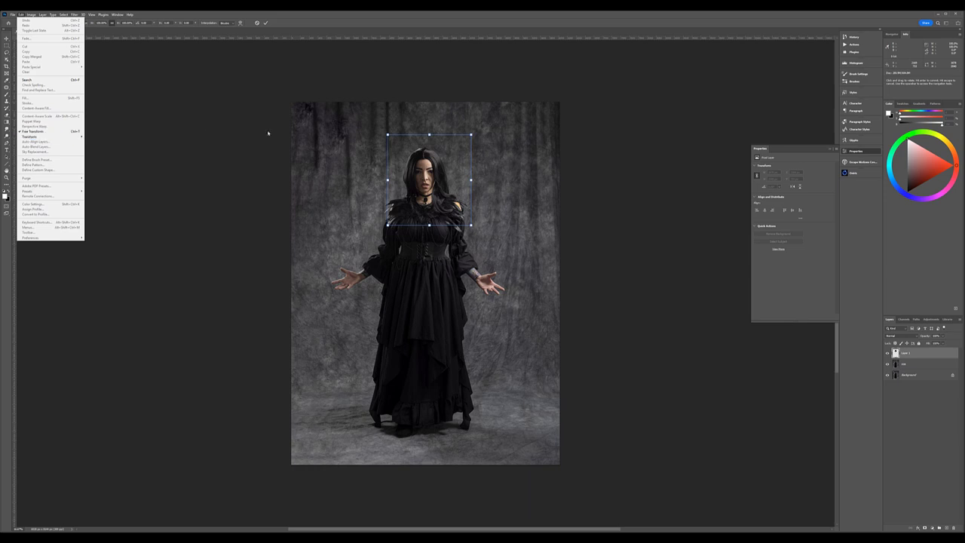
{"action": "left_click", "coordinate": [391, 138]}
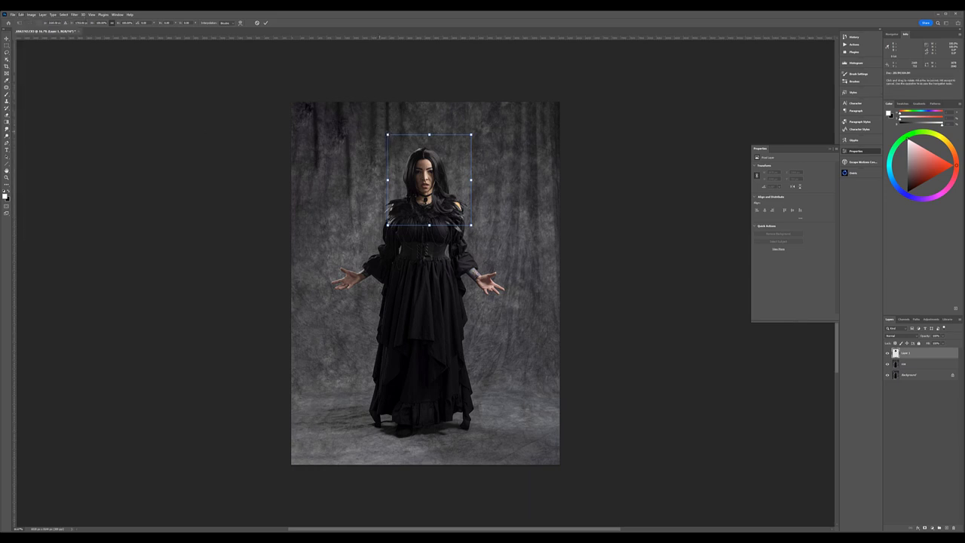
{"action": "left_click_drag", "start_coordinate": [387, 135], "coordinate": [351, 95]}
{"action": "left_click_drag", "start_coordinate": [433, 138], "coordinate": [450, 155]}
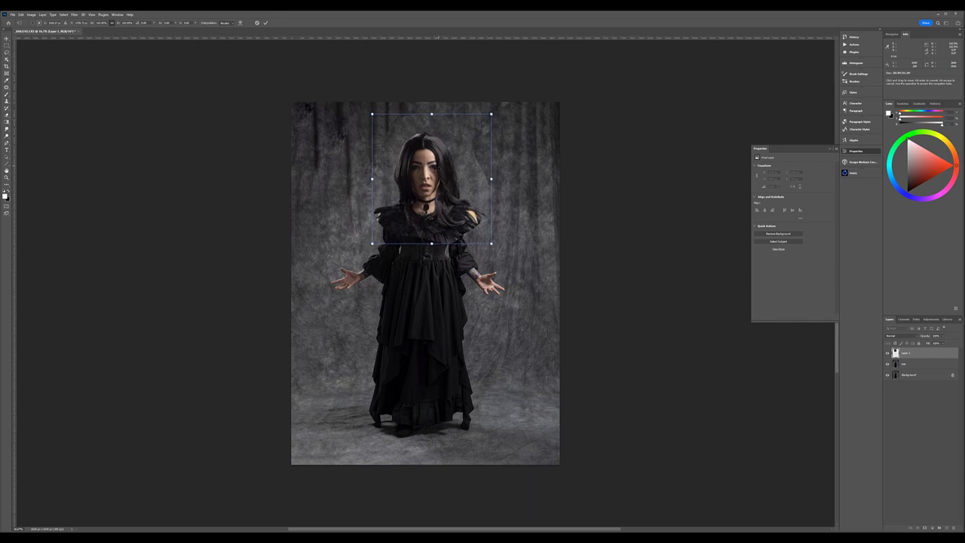
{"action": "key", "text": "Return"}
{"action": "key", "text": "l"}
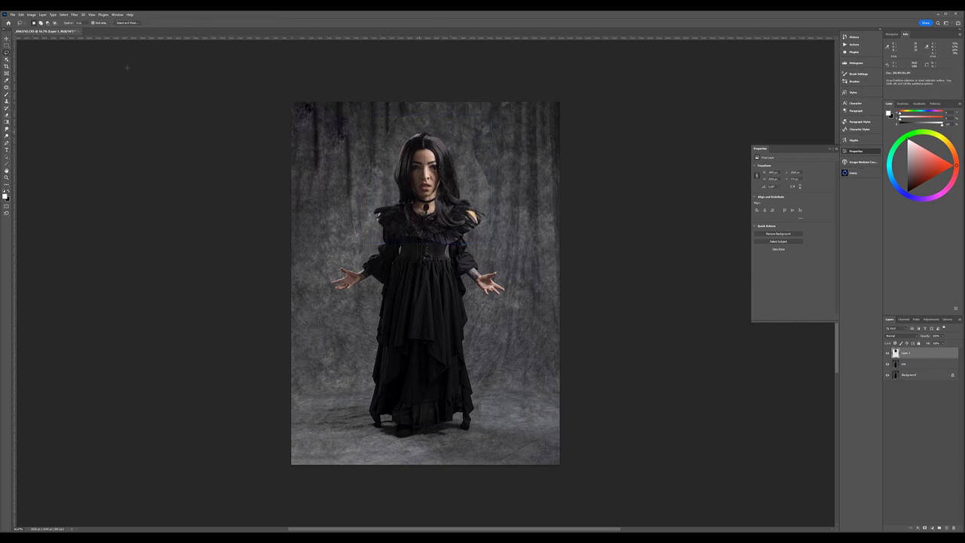
{"action": "key", "text": "v"}
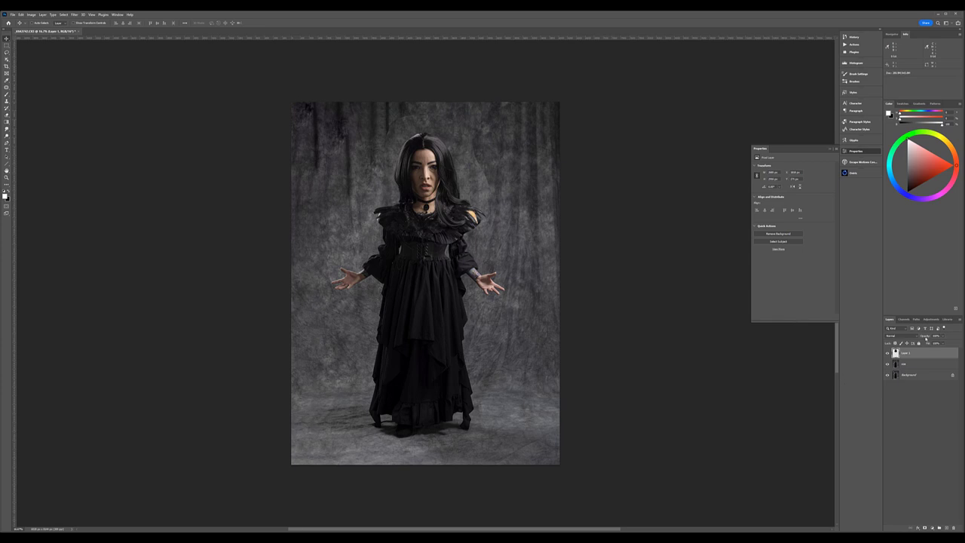
{"action": "left_click_drag", "start_coordinate": [933, 343], "coordinate": [931, 343]}
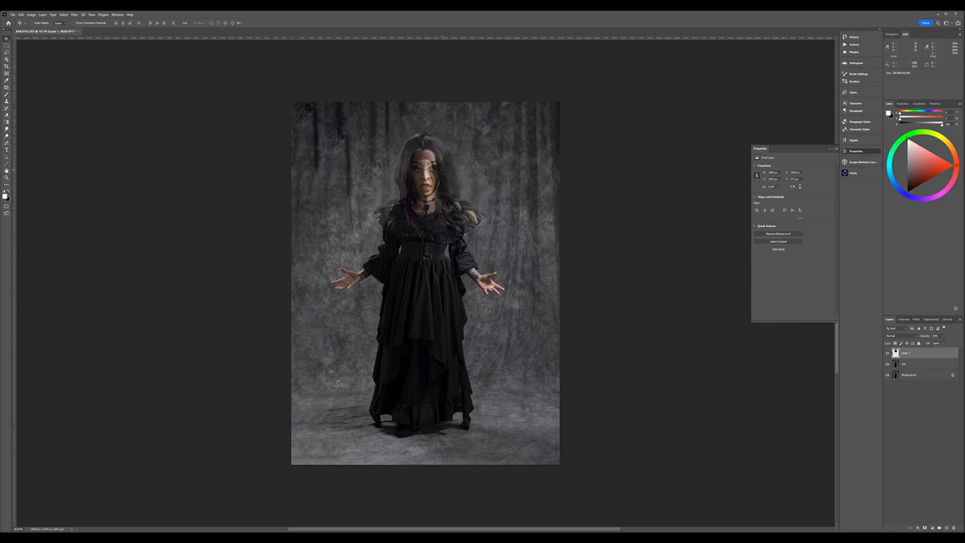
Step: Line the translucent head up over the original face and set its opacity back to 100%
{"action": "scroll", "coordinate": [415, 156], "scroll_direction": "up", "scroll_amount": 5}
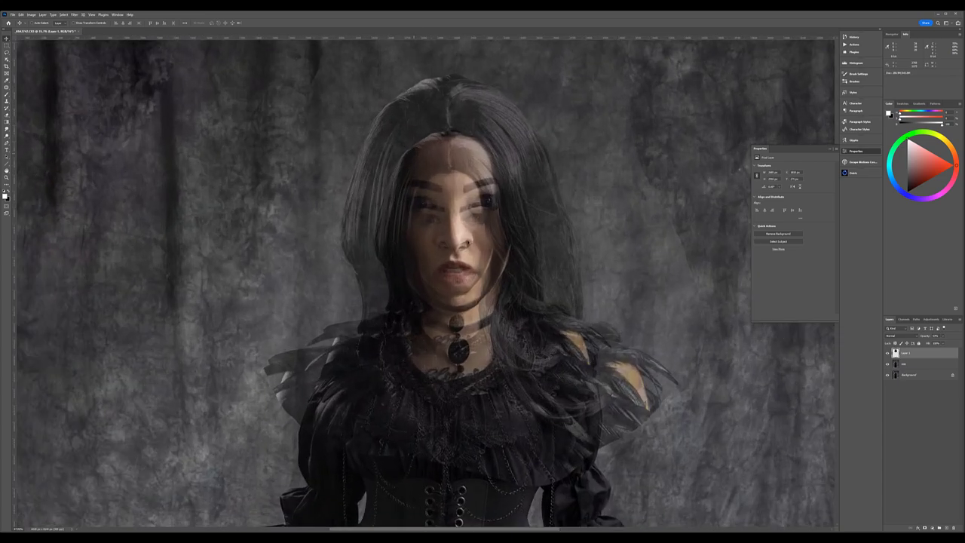
{"action": "mouse_move", "coordinate": [457, 223]}
{"action": "left_mouse_down"}
{"action": "mouse_move", "coordinate": [475, 214]}
{"action": "mouse_move", "coordinate": [467, 227]}
{"action": "mouse_move", "coordinate": [462, 220]}
{"action": "left_mouse_up"}
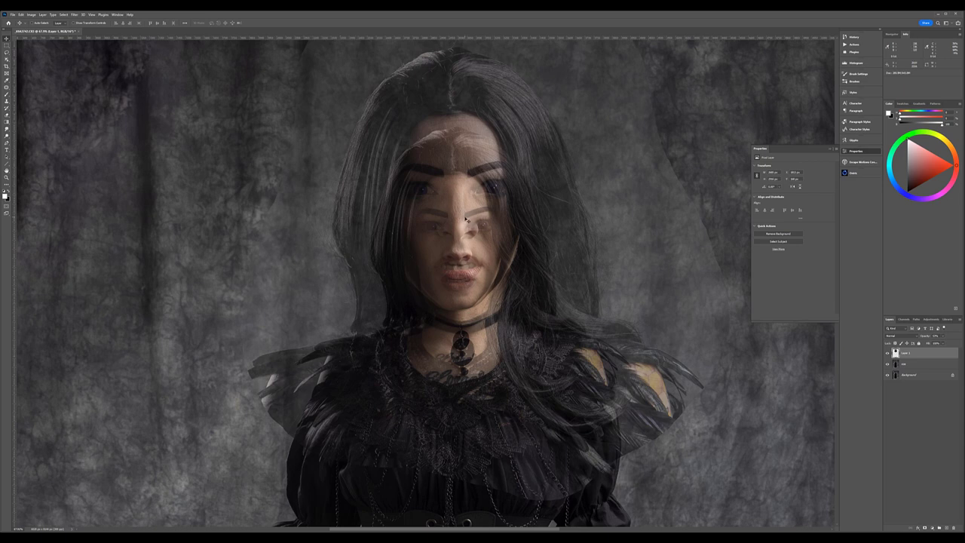
{"action": "left_click", "coordinate": [944, 335]}
{"action": "left_click_drag", "start_coordinate": [955, 344], "coordinate": [957, 344]}
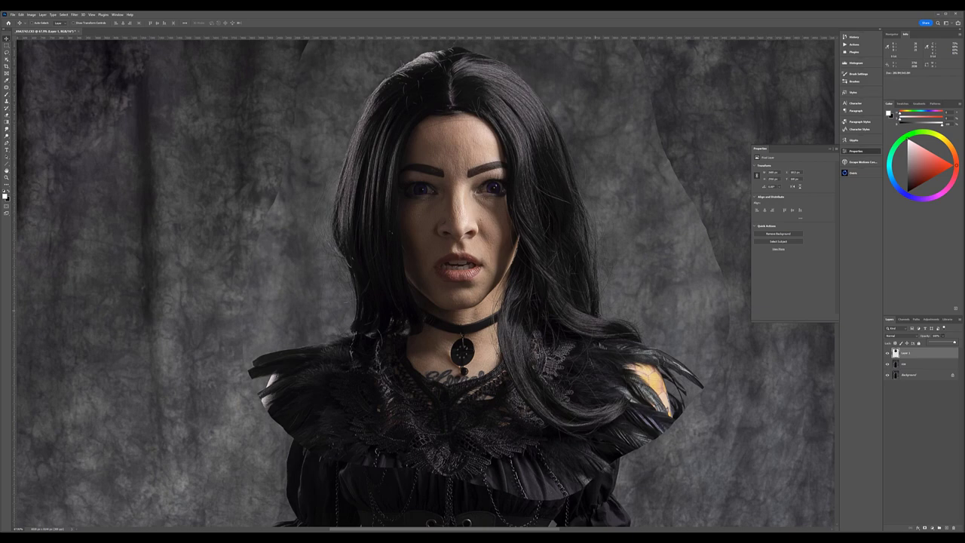
{"action": "scroll", "coordinate": [464, 347], "scroll_direction": "down", "scroll_amount": 3}
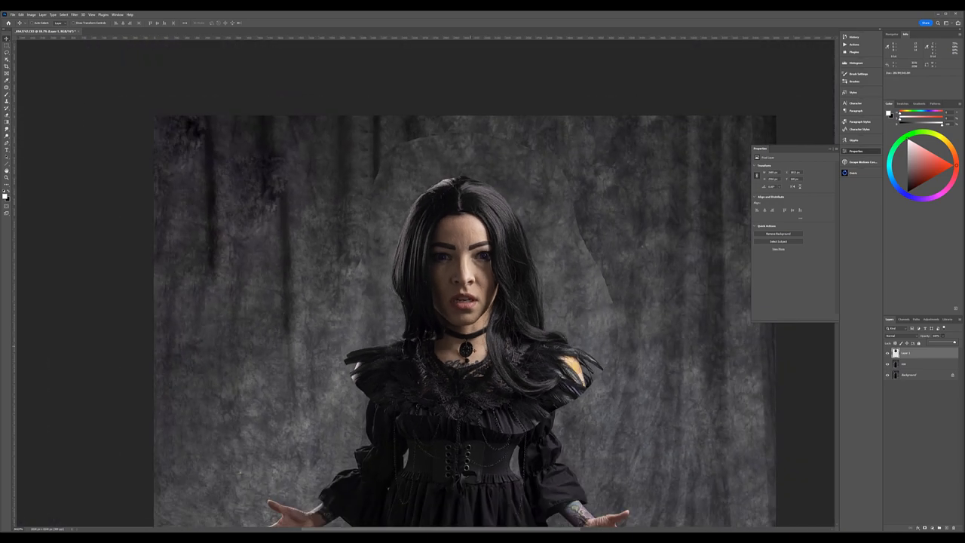
{"action": "scroll", "coordinate": [464, 339], "scroll_direction": "down", "scroll_amount": 3}
{"action": "scroll", "coordinate": [463, 339], "scroll_direction": "up", "scroll_amount": 3}
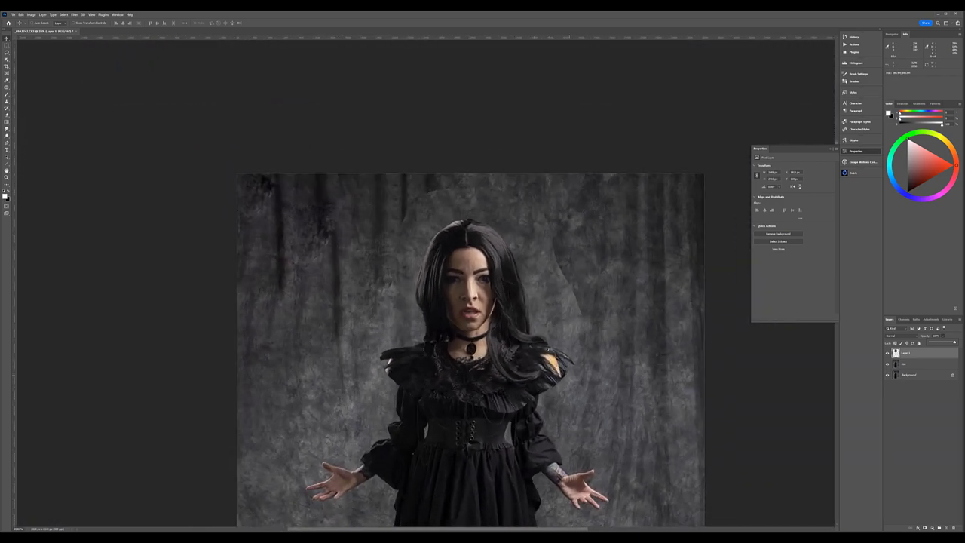
{"action": "scroll", "coordinate": [494, 352], "scroll_direction": "up", "scroll_amount": 4}
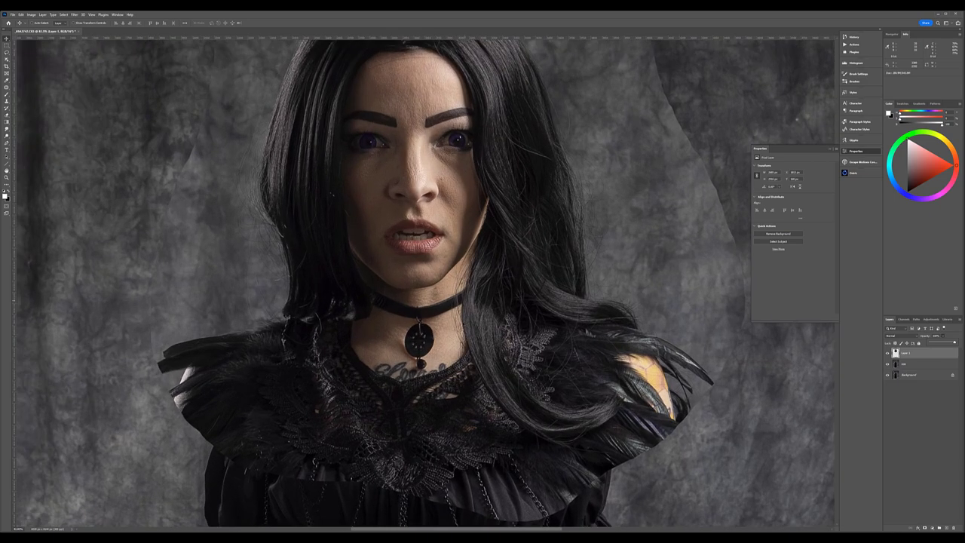
{"action": "scroll", "coordinate": [460, 358], "scroll_direction": "down", "scroll_amount": 3}
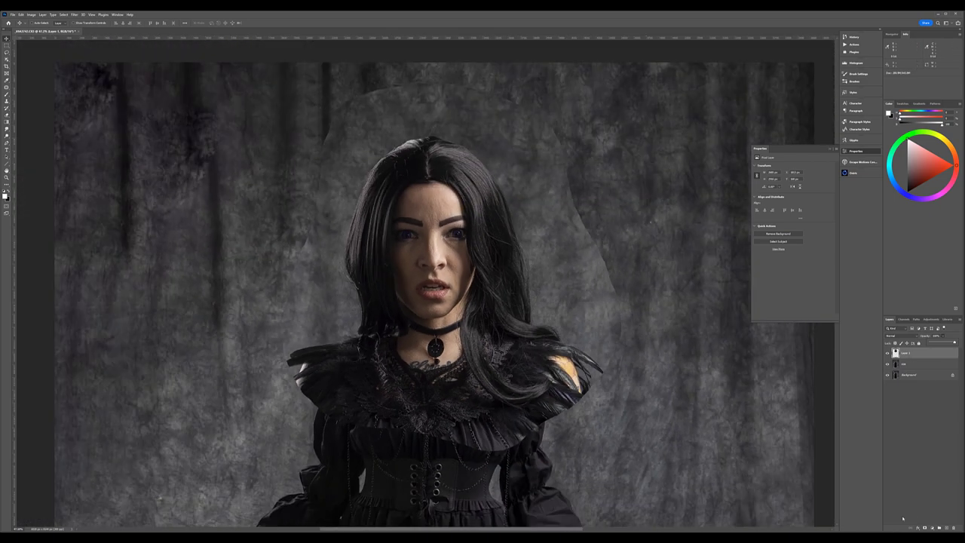
Step: Add a layer mask to the head layer and rename it 'Face'
{"action": "left_click", "coordinate": [925, 528]}
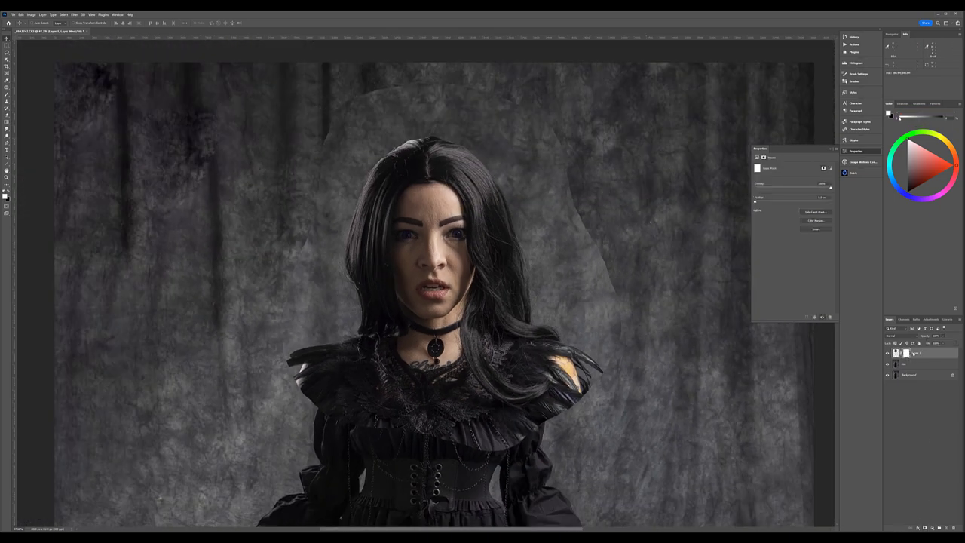
{"action": "double_click", "coordinate": [916, 353]}
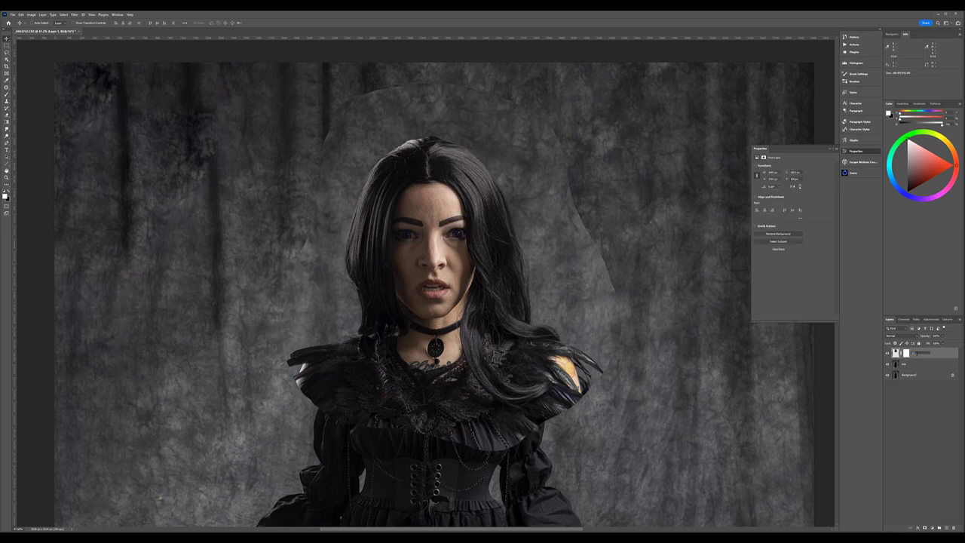
{"action": "type", "text": "Face"}
{"action": "key", "text": "Return"}
Step: Paint black on the mask to hide the neck edges and both shoulders' feathers
{"action": "left_click", "coordinate": [6, 94]}
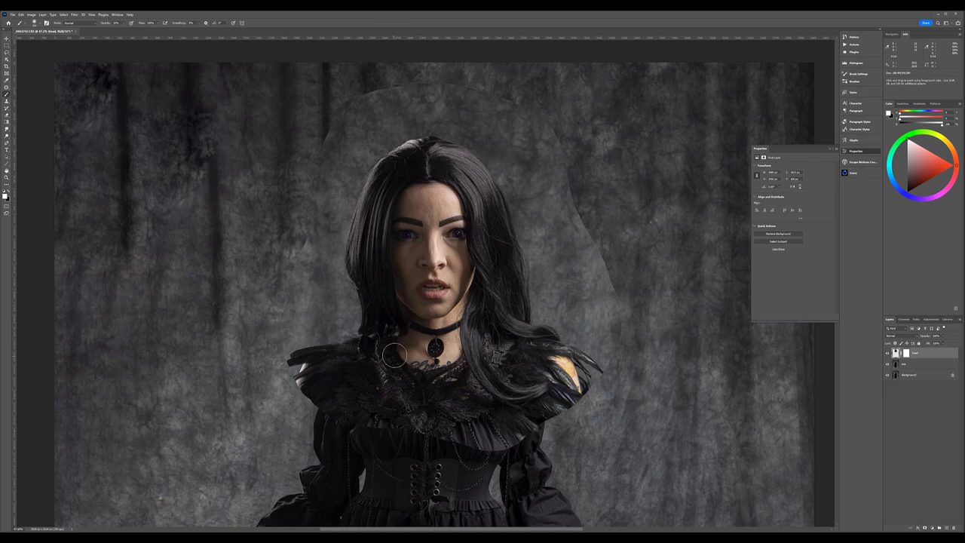
{"action": "left_click_drag", "start_coordinate": [391, 356], "coordinate": [419, 359]}
{"action": "key", "text": "ctrl+z"}
{"action": "left_click", "coordinate": [906, 352]}
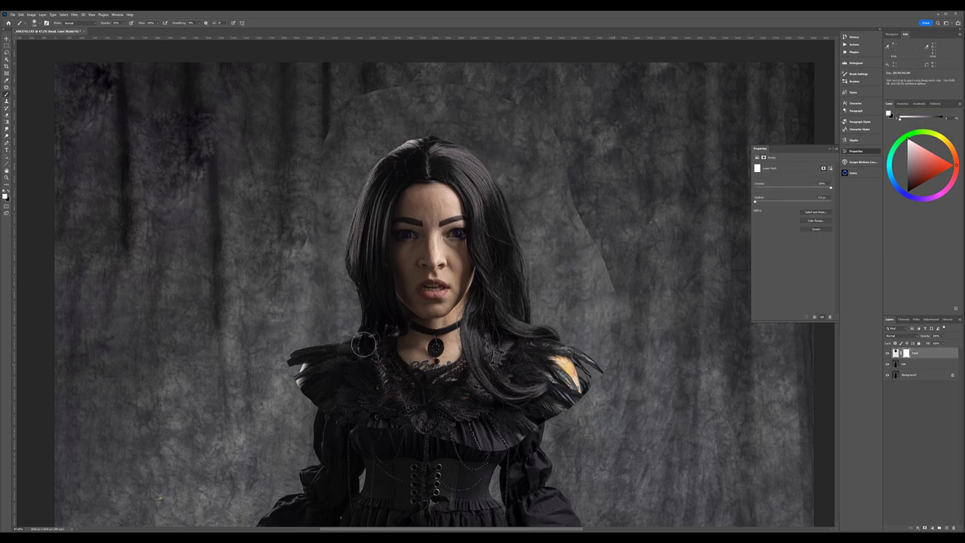
{"action": "key", "text": "x"}
{"action": "mouse_move", "coordinate": [364, 346]}
{"action": "left_mouse_down"}
{"action": "mouse_move", "coordinate": [381, 336]}
{"action": "mouse_move", "coordinate": [449, 354]}
{"action": "mouse_move", "coordinate": [413, 352]}
{"action": "mouse_move", "coordinate": [434, 363]}
{"action": "mouse_move", "coordinate": [445, 362]}
{"action": "mouse_move", "coordinate": [420, 355]}
{"action": "left_mouse_up"}
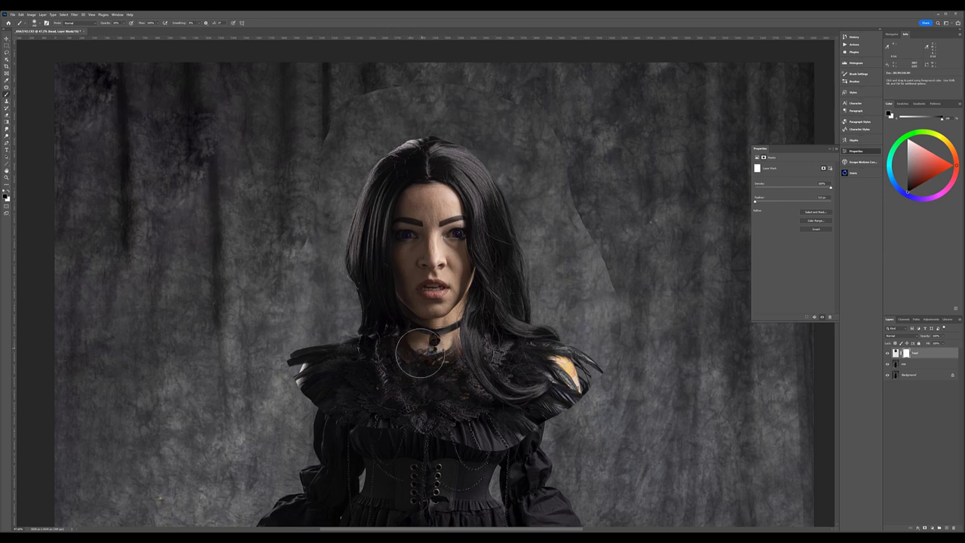
{"action": "mouse_move", "coordinate": [329, 370]}
{"action": "left_mouse_down"}
{"action": "mouse_move", "coordinate": [320, 373]}
{"action": "mouse_move", "coordinate": [328, 386]}
{"action": "mouse_move", "coordinate": [309, 380]}
{"action": "mouse_move", "coordinate": [335, 403]}
{"action": "mouse_move", "coordinate": [315, 410]}
{"action": "mouse_move", "coordinate": [364, 364]}
{"action": "left_mouse_up"}
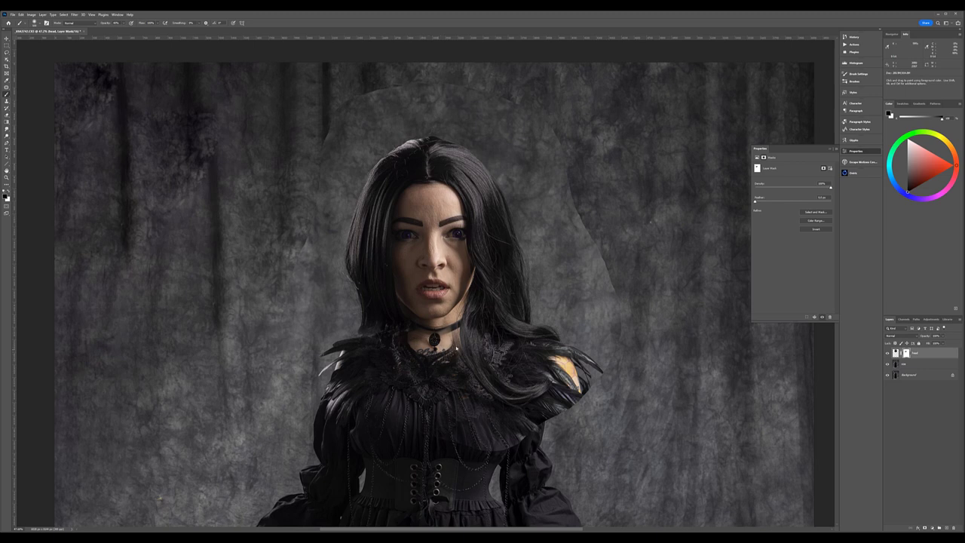
{"action": "mouse_move", "coordinate": [511, 388]}
{"action": "left_mouse_down"}
{"action": "mouse_move", "coordinate": [583, 390]}
{"action": "mouse_move", "coordinate": [584, 365]}
{"action": "left_mouse_up"}
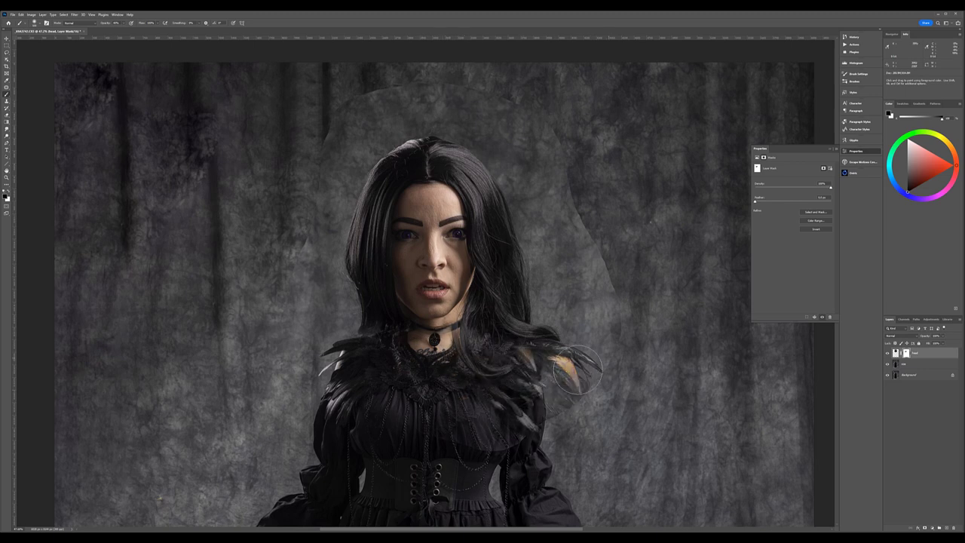
{"action": "mouse_move", "coordinate": [595, 332]}
{"action": "left_mouse_down"}
{"action": "mouse_move", "coordinate": [555, 347]}
{"action": "mouse_move", "coordinate": [603, 324]}
{"action": "mouse_move", "coordinate": [601, 358]}
{"action": "mouse_move", "coordinate": [535, 400]}
{"action": "left_mouse_up"}
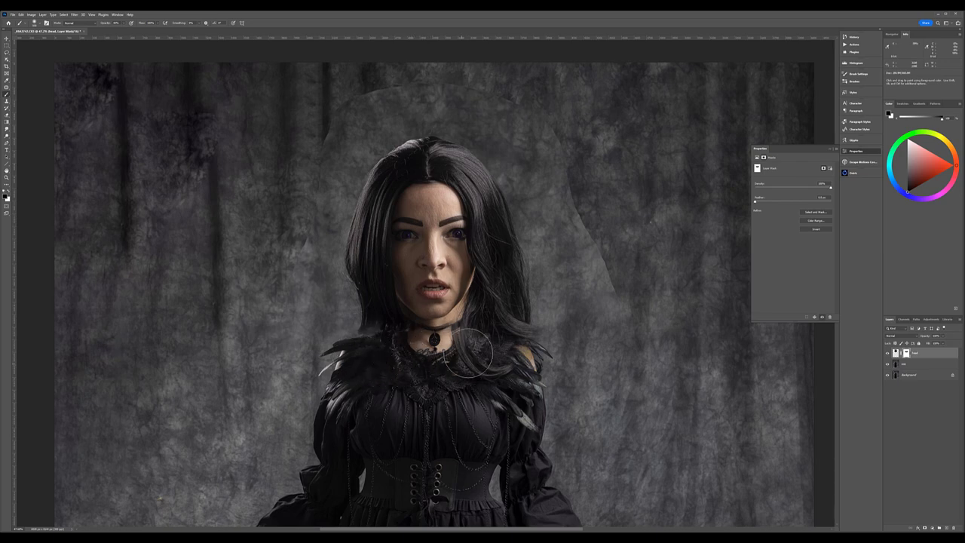
{"action": "scroll", "coordinate": [431, 343], "scroll_direction": "up", "scroll_amount": 1}
{"action": "scroll", "coordinate": [435, 333], "scroll_direction": "up", "scroll_amount": 3}
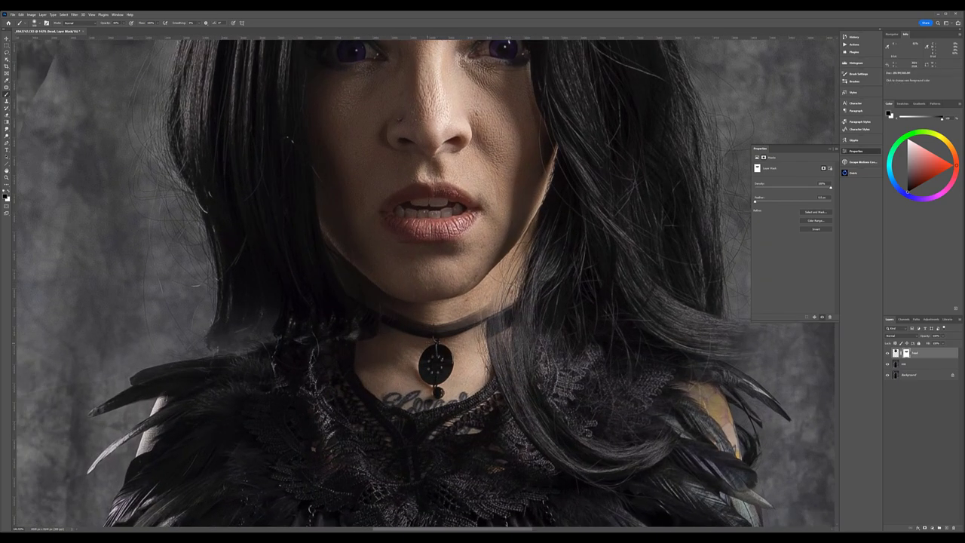
Step: With a smaller brush, mask the hair edge around the choker and switch to Hard Round
{"action": "key", "text": "bracketleft"}
{"action": "key", "text": "bracketleft"}
{"action": "key", "text": "bracketleft"}
{"action": "key", "text": "bracketleft"}
{"action": "key", "text": "bracketleft"}
{"action": "mouse_move", "coordinate": [457, 325]}
{"action": "left_mouse_down"}
{"action": "mouse_move", "coordinate": [500, 301]}
{"action": "mouse_move", "coordinate": [532, 256]}
{"action": "mouse_move", "coordinate": [550, 251]}
{"action": "mouse_move", "coordinate": [522, 260]}
{"action": "left_mouse_up"}
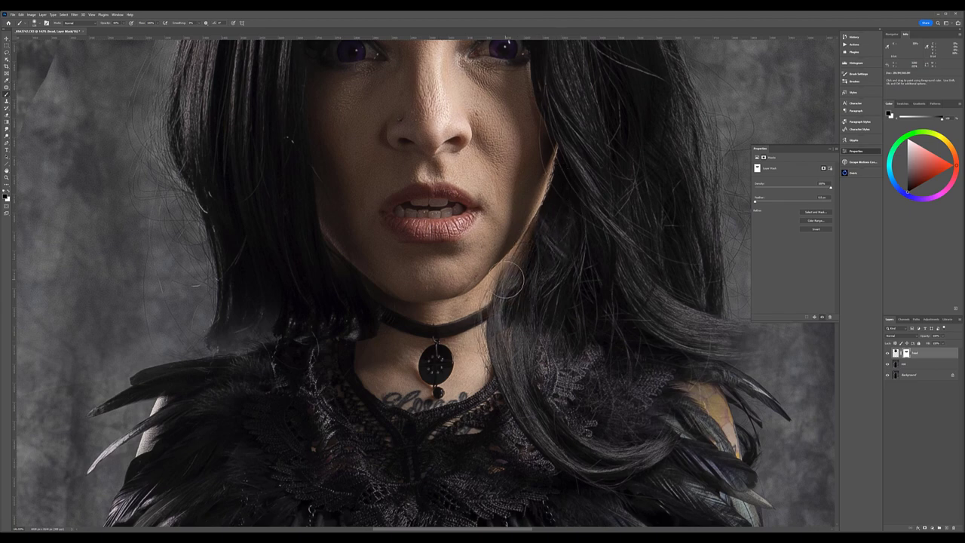
{"action": "right_click", "coordinate": [481, 256]}
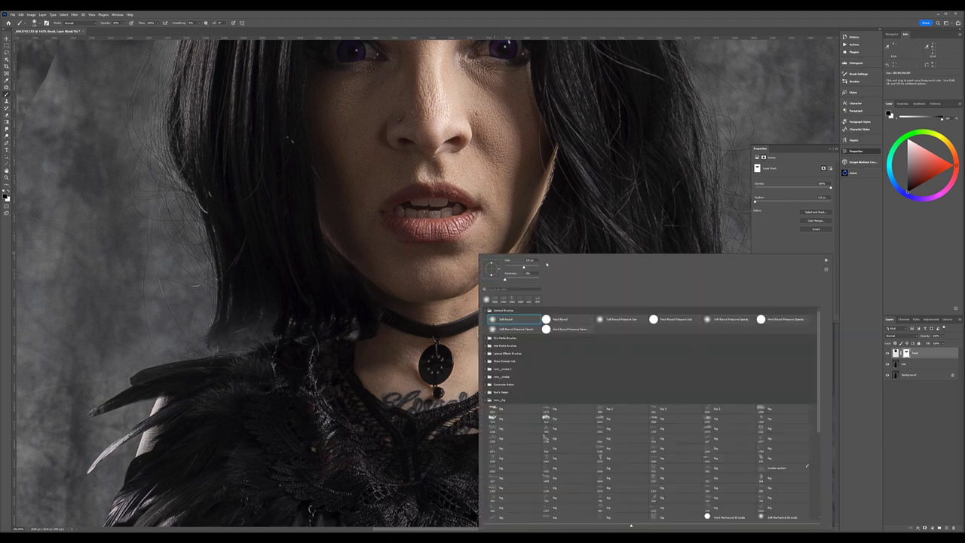
{"action": "left_click", "coordinate": [572, 323]}
{"action": "left_click", "coordinate": [564, 210]}
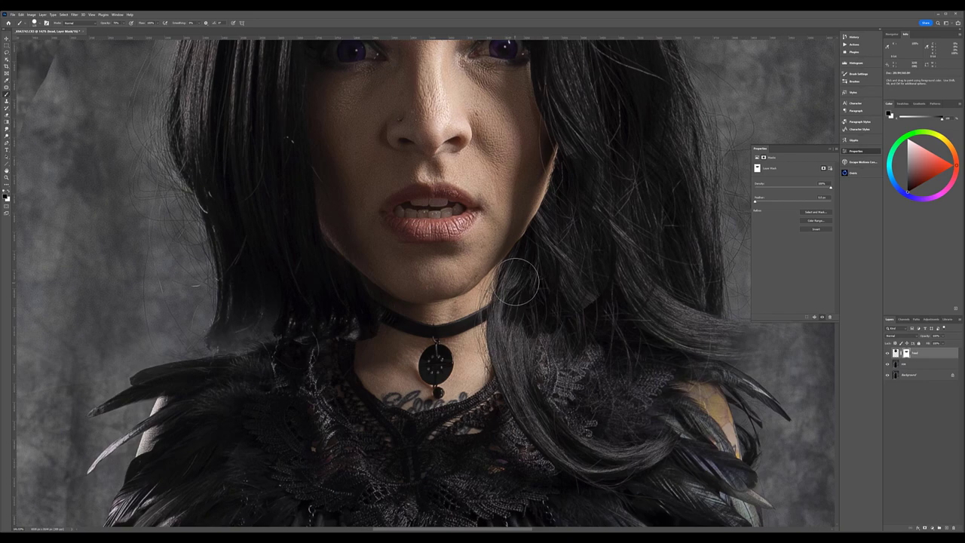
Step: Reveal hair strands beside the jaw and mask the chin and neck edge with a smaller black brush
{"action": "scroll", "coordinate": [518, 273], "scroll_direction": "up", "scroll_amount": 1}
{"action": "scroll", "coordinate": [517, 273], "scroll_direction": "up", "scroll_amount": 3}
{"action": "key", "text": "ctrl+minus"}
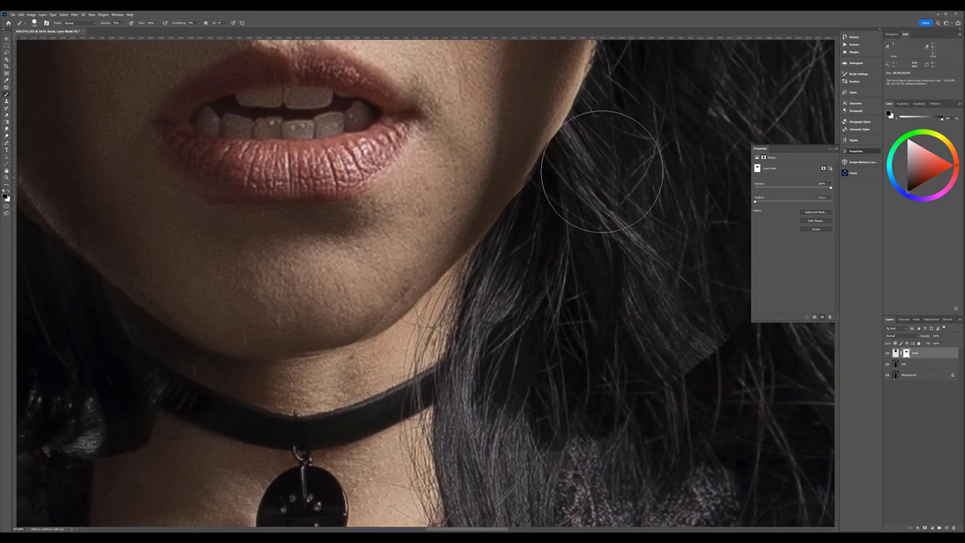
{"action": "mouse_move", "coordinate": [559, 220]}
{"action": "left_mouse_down"}
{"action": "mouse_move", "coordinate": [575, 215]}
{"action": "mouse_move", "coordinate": [550, 204]}
{"action": "mouse_move", "coordinate": [538, 259]}
{"action": "mouse_move", "coordinate": [490, 330]}
{"action": "left_mouse_up"}
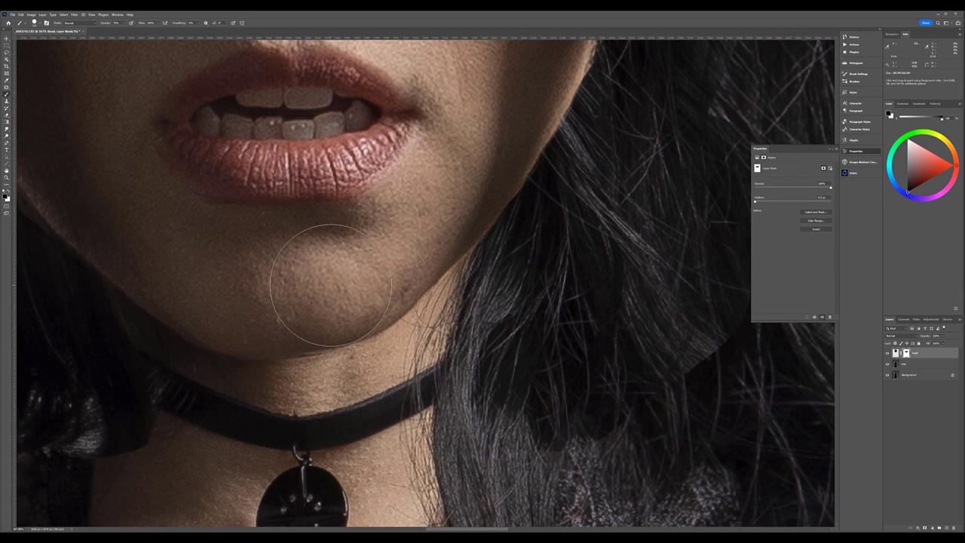
{"action": "key", "text": "bracketleft"}
{"action": "key", "text": "bracketleft"}
{"action": "key", "text": "bracketleft"}
{"action": "key", "text": "bracketleft"}
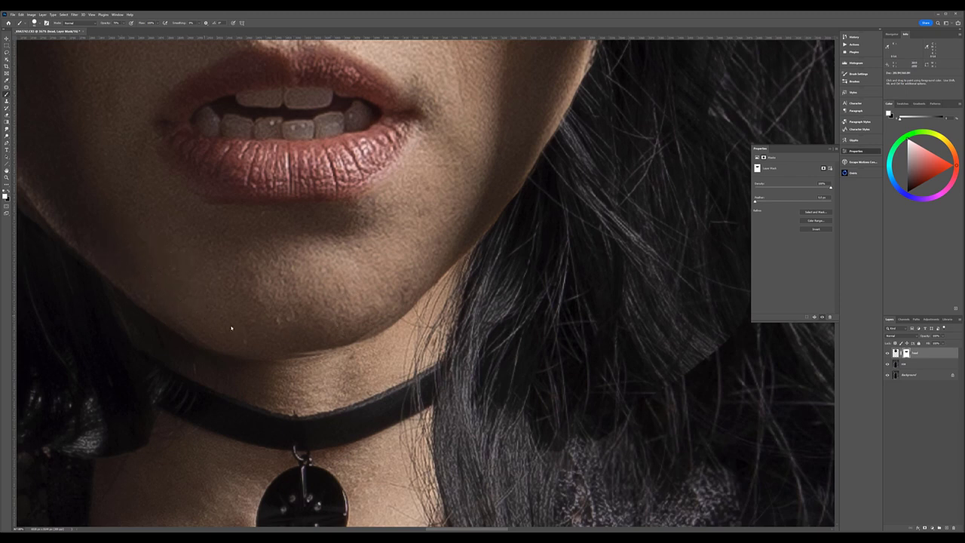
{"action": "scroll", "coordinate": [287, 248], "scroll_direction": "left", "scroll_amount": 5}
{"action": "scroll", "coordinate": [287, 248], "scroll_direction": "down", "scroll_amount": 2}
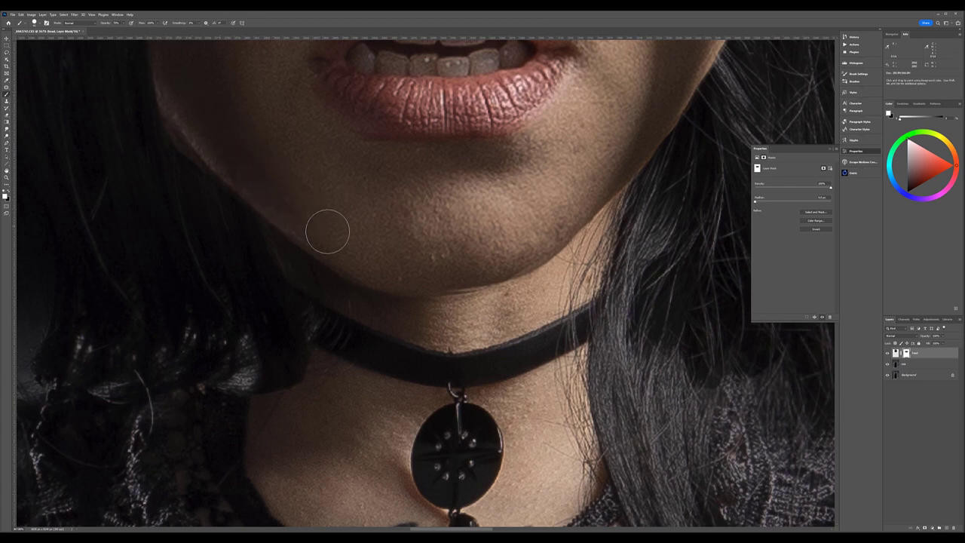
{"action": "key", "text": "x"}
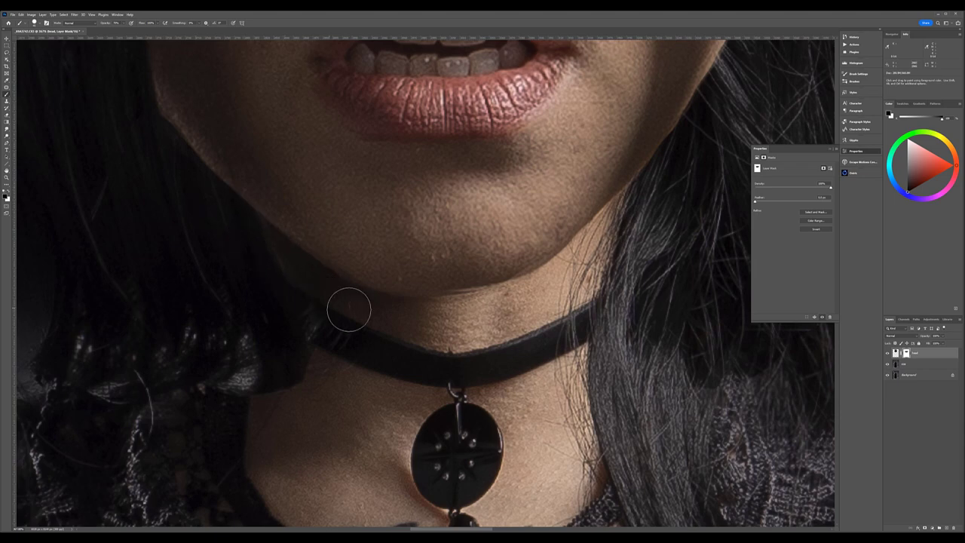
{"action": "scroll", "coordinate": [425, 288], "scroll_direction": "down", "scroll_amount": 1}
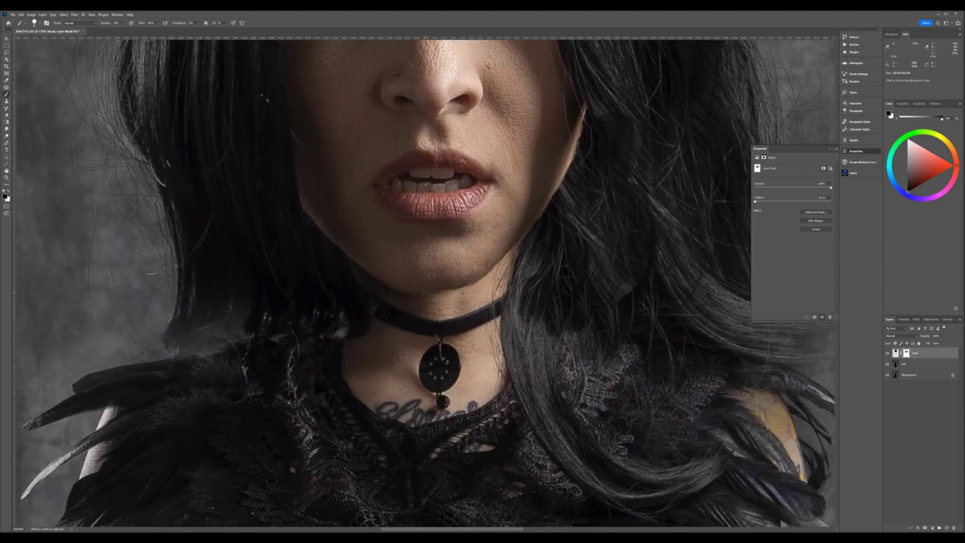
{"action": "scroll", "coordinate": [426, 290], "scroll_direction": "down", "scroll_amount": 2}
{"action": "scroll", "coordinate": [434, 283], "scroll_direction": "up", "scroll_amount": 3}
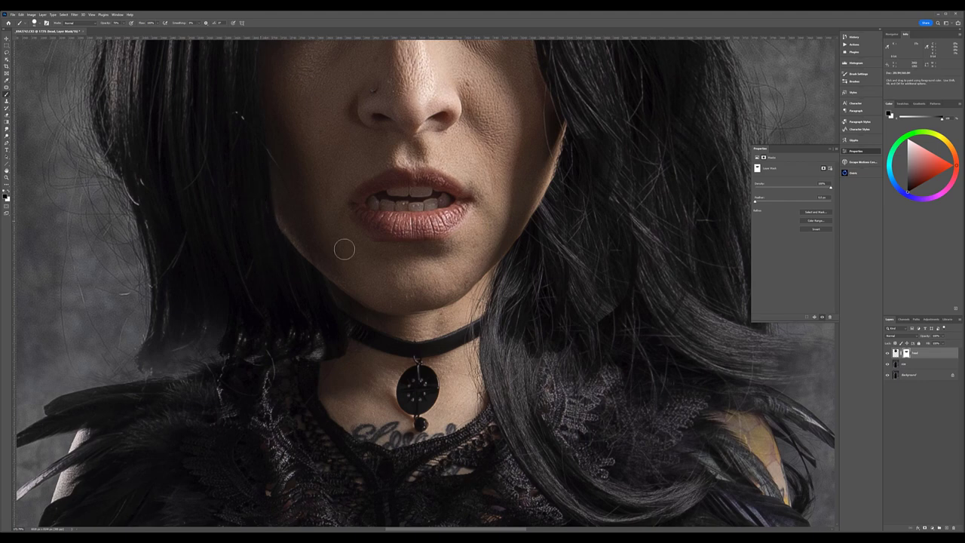
{"action": "scroll", "coordinate": [478, 275], "scroll_direction": "down", "scroll_amount": 5}
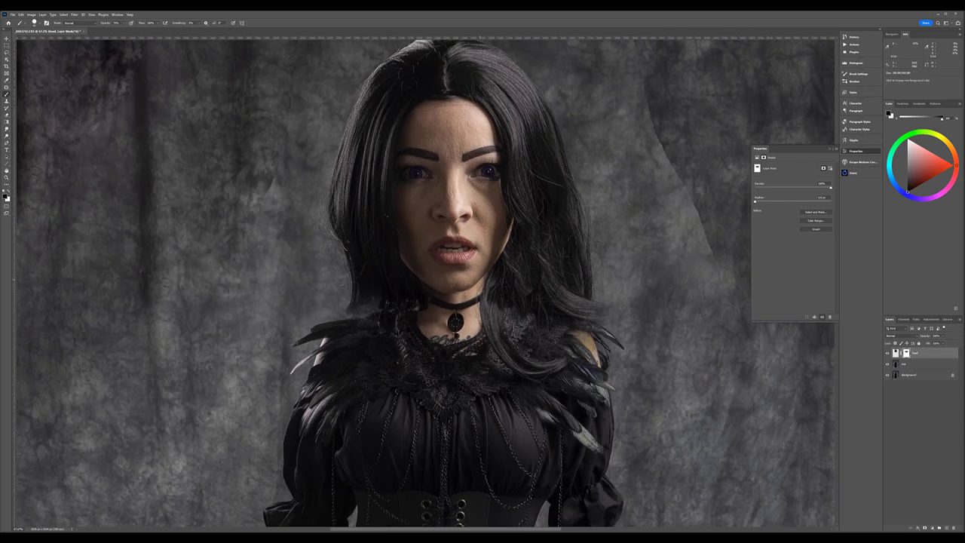
Step: With a larger Soft Round brush, paint out the light backdrop seam around the head
{"action": "right_click", "coordinate": [531, 242]}
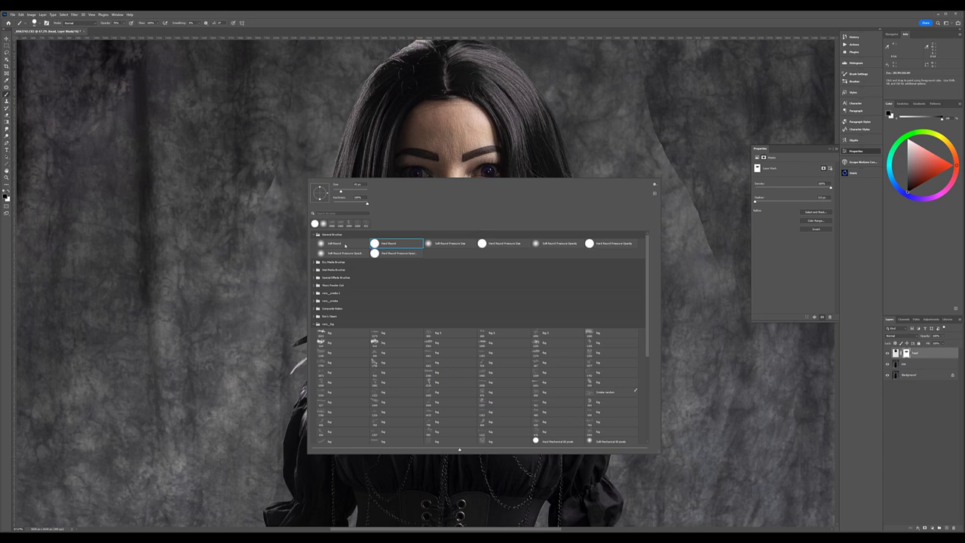
{"action": "left_click", "coordinate": [345, 245]}
{"action": "key", "text": "Return"}
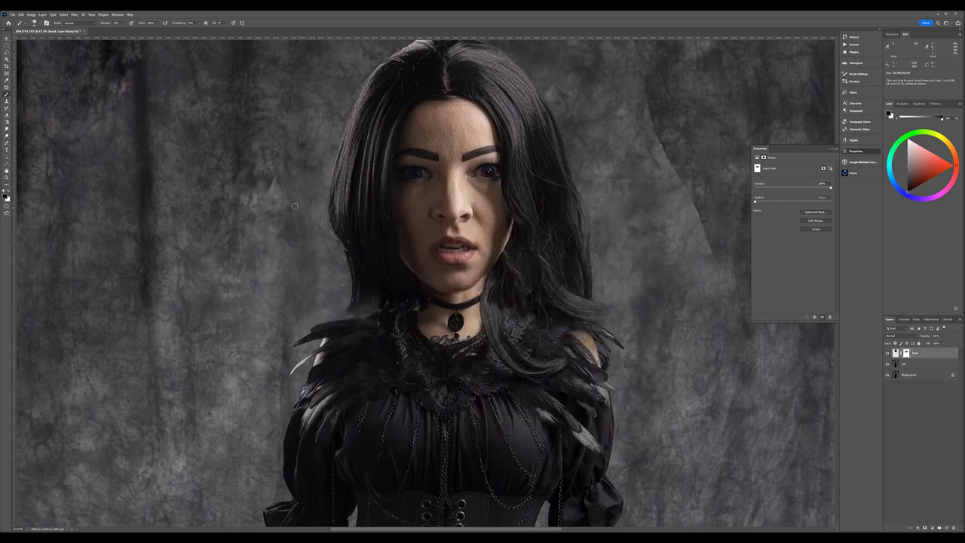
{"action": "key", "text": "bracketright"}
{"action": "key", "text": "bracketright"}
{"action": "key", "text": "bracketright"}
{"action": "key", "text": "bracketright"}
{"action": "mouse_move", "coordinate": [271, 249]}
{"action": "left_mouse_down"}
{"action": "mouse_move", "coordinate": [287, 139]}
{"action": "mouse_move", "coordinate": [270, 227]}
{"action": "mouse_move", "coordinate": [296, 280]}
{"action": "mouse_move", "coordinate": [286, 284]}
{"action": "mouse_move", "coordinate": [271, 176]}
{"action": "mouse_move", "coordinate": [261, 195]}
{"action": "mouse_move", "coordinate": [270, 159]}
{"action": "mouse_move", "coordinate": [205, 323]}
{"action": "left_mouse_up"}
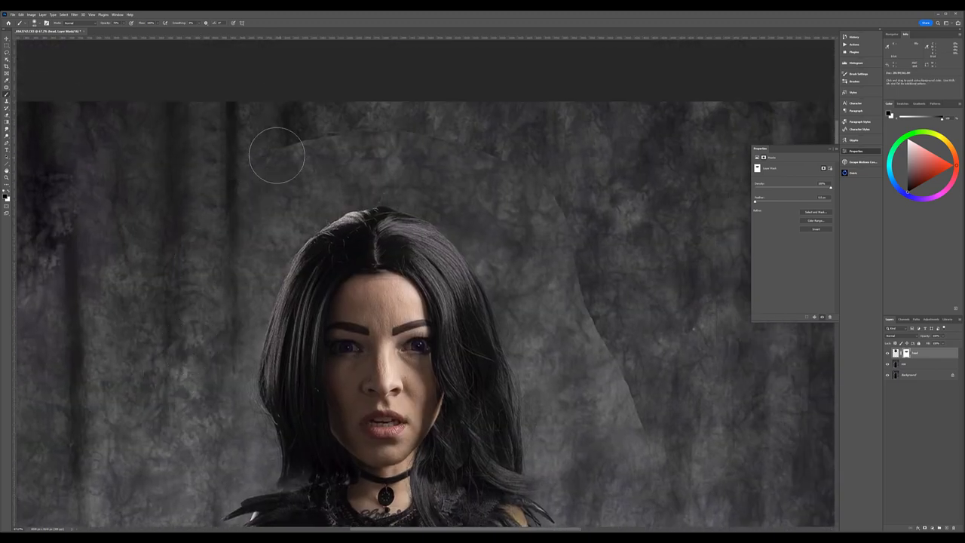
{"action": "mouse_move", "coordinate": [285, 152]}
{"action": "left_mouse_down"}
{"action": "mouse_move", "coordinate": [416, 129]}
{"action": "mouse_move", "coordinate": [411, 152]}
{"action": "mouse_move", "coordinate": [452, 140]}
{"action": "left_mouse_up"}
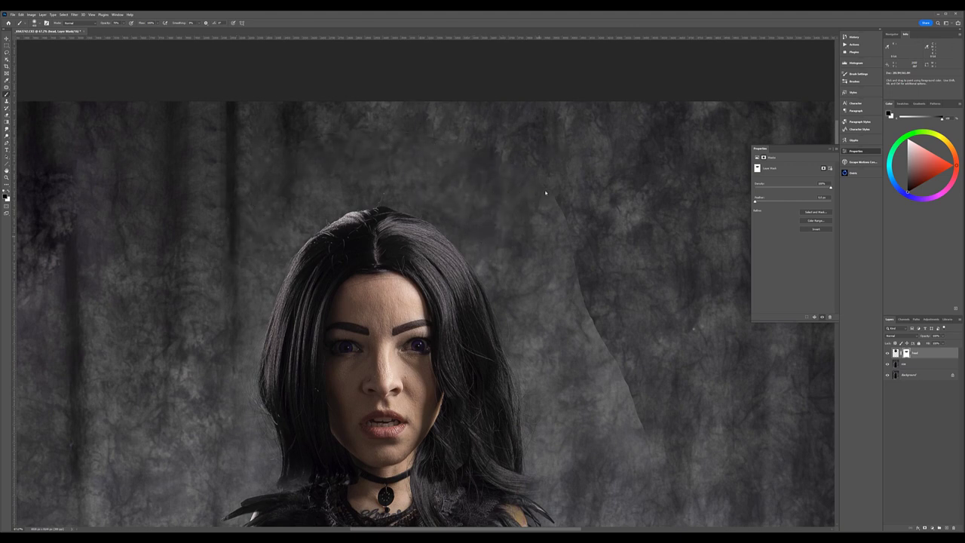
{"action": "mouse_move", "coordinate": [545, 193]}
{"action": "left_mouse_down"}
{"action": "mouse_move", "coordinate": [569, 288]}
{"action": "mouse_move", "coordinate": [538, 280]}
{"action": "mouse_move", "coordinate": [550, 301]}
{"action": "mouse_move", "coordinate": [528, 276]}
{"action": "left_mouse_up"}
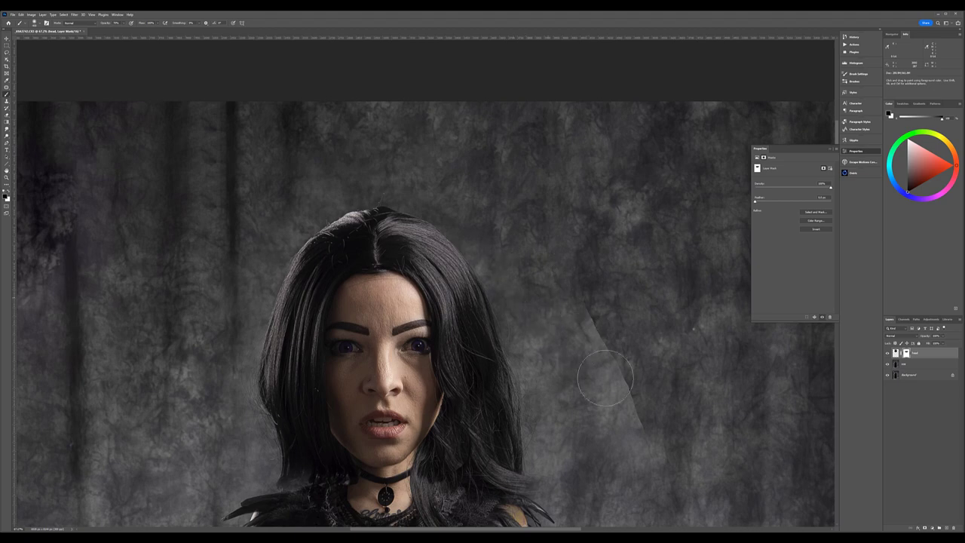
{"action": "left_click_drag", "start_coordinate": [606, 377], "coordinate": [603, 340]}
{"action": "key", "text": "h"}
{"action": "mouse_move", "coordinate": [625, 384]}
{"action": "left_mouse_down"}
{"action": "mouse_move", "coordinate": [636, 427]}
{"action": "mouse_move", "coordinate": [562, 209]}
{"action": "left_mouse_up"}
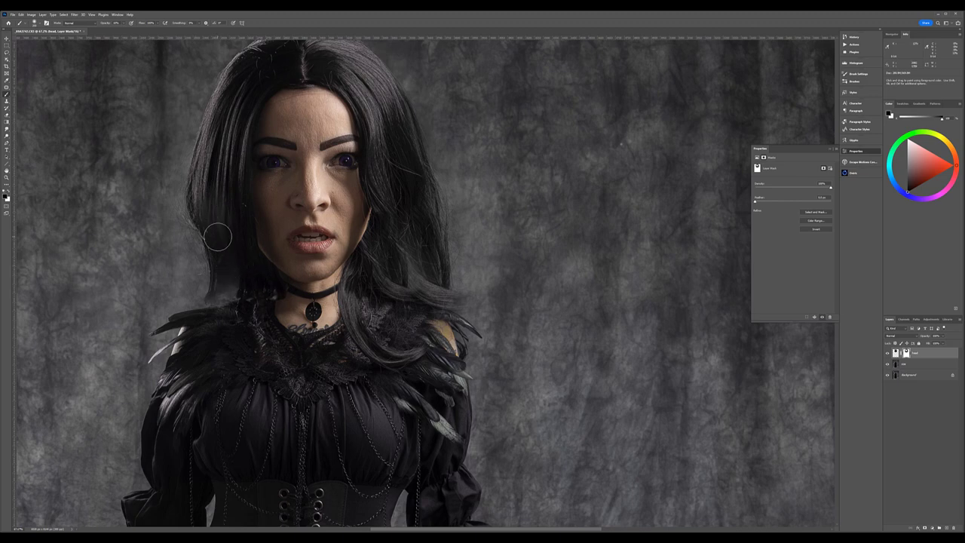
Step: Refine the hair edge down toward the choker on the mask
{"action": "scroll", "coordinate": [197, 245], "scroll_direction": "up", "scroll_amount": 2}
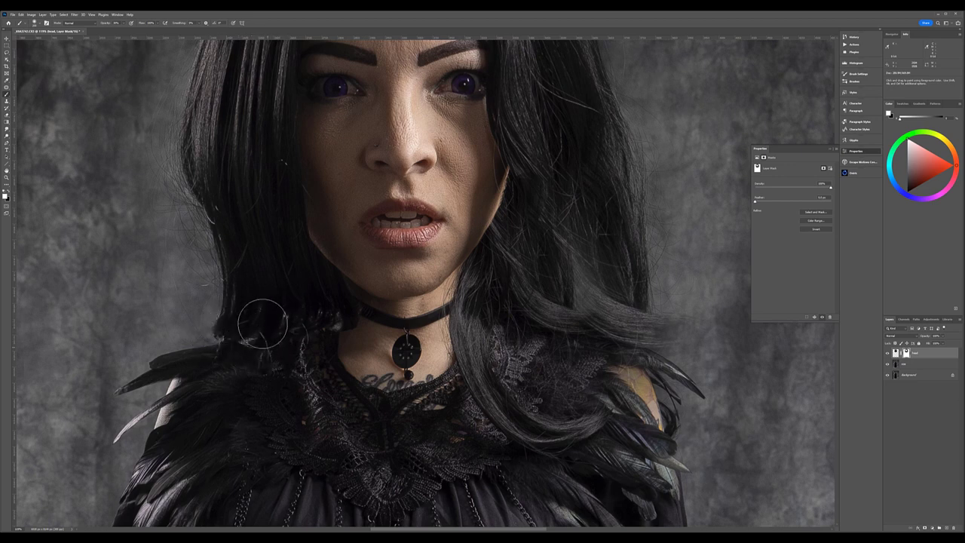
{"action": "mouse_move", "coordinate": [207, 341]}
{"action": "left_mouse_down"}
{"action": "mouse_move", "coordinate": [234, 324]}
{"action": "mouse_move", "coordinate": [264, 333]}
{"action": "mouse_move", "coordinate": [277, 303]}
{"action": "mouse_move", "coordinate": [308, 292]}
{"action": "left_mouse_up"}
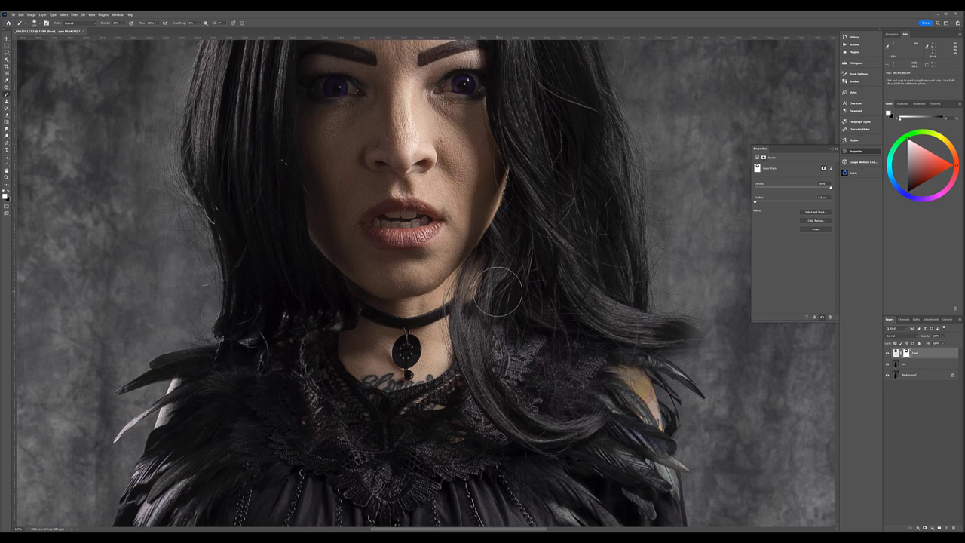
{"action": "key", "text": "x"}
{"action": "key", "text": "bracketleft"}
{"action": "key", "text": "bracketleft"}
{"action": "key", "text": "bracketleft"}
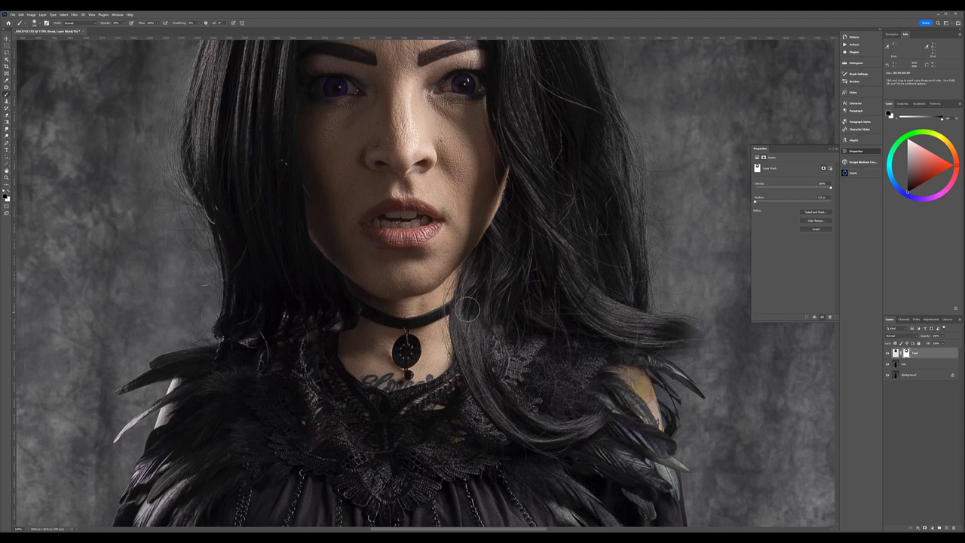
{"action": "scroll", "coordinate": [465, 317], "scroll_direction": "down", "scroll_amount": 10}
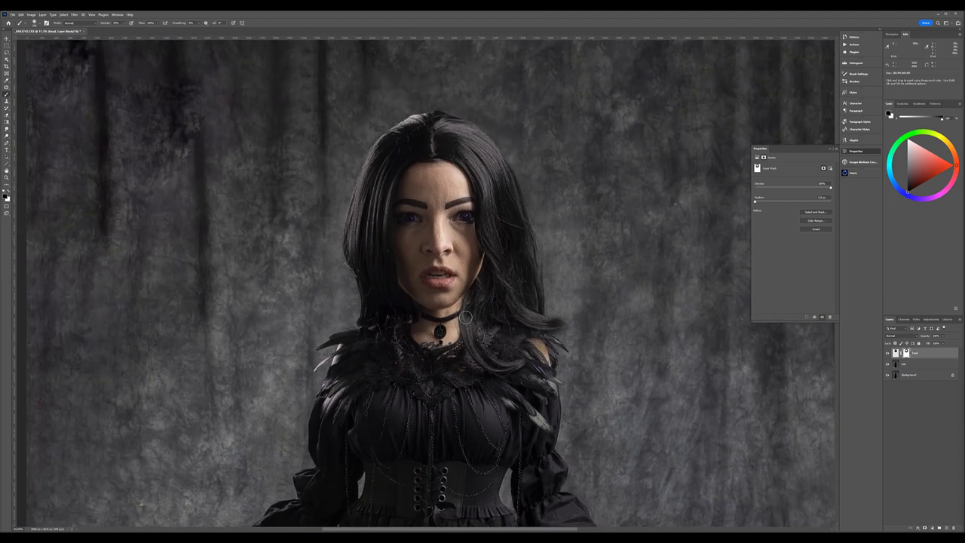
Step: Hide the Head layer, select Ella, and crop-extend the canvas upward above the figure
{"action": "scroll", "coordinate": [465, 317], "scroll_direction": "down", "scroll_amount": 5}
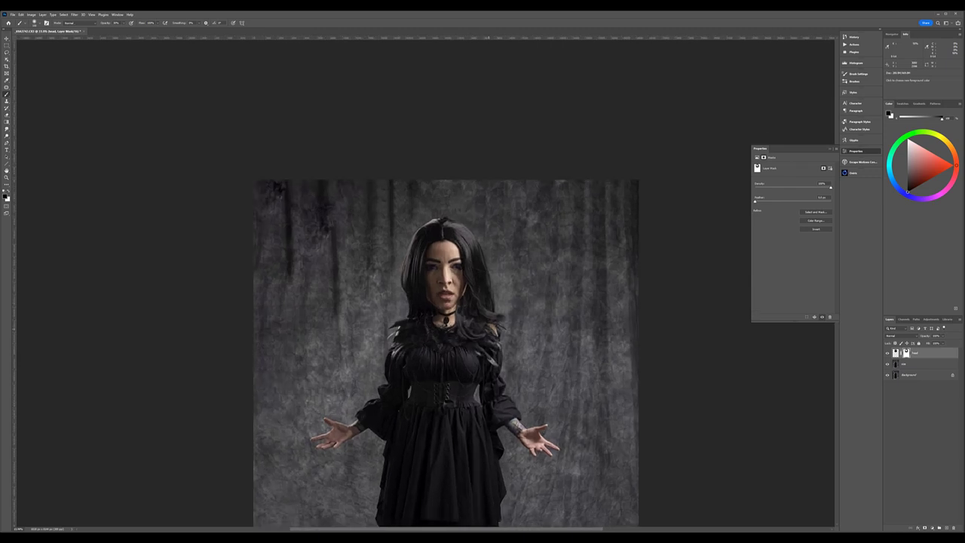
{"action": "left_click_drag", "start_coordinate": [465, 317], "coordinate": [457, 284]}
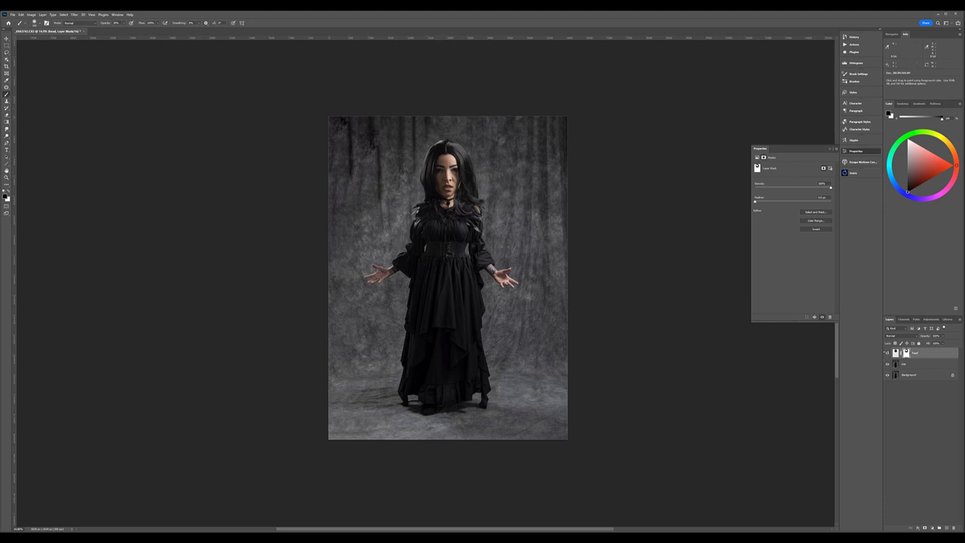
{"action": "left_click", "coordinate": [886, 352]}
{"action": "left_click", "coordinate": [920, 365]}
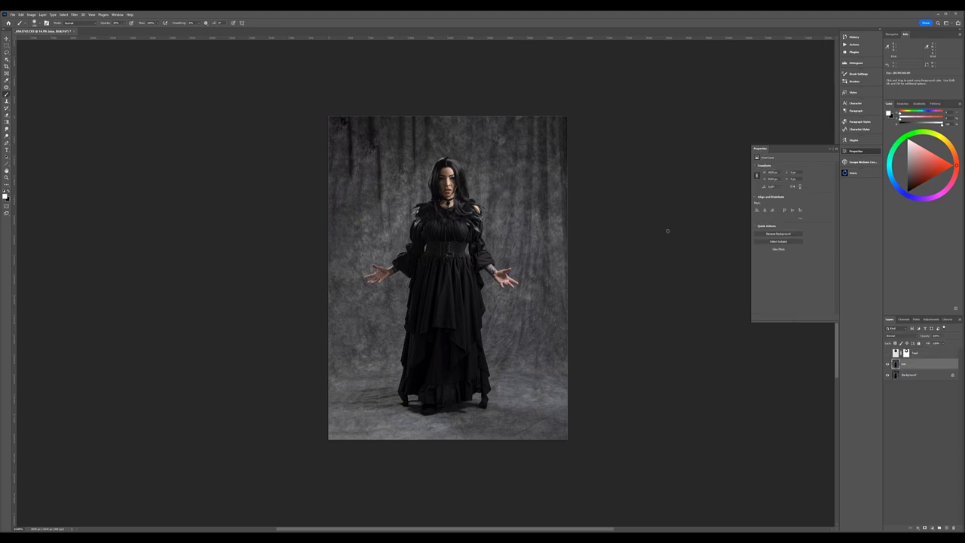
{"action": "left_click", "coordinate": [7, 66]}
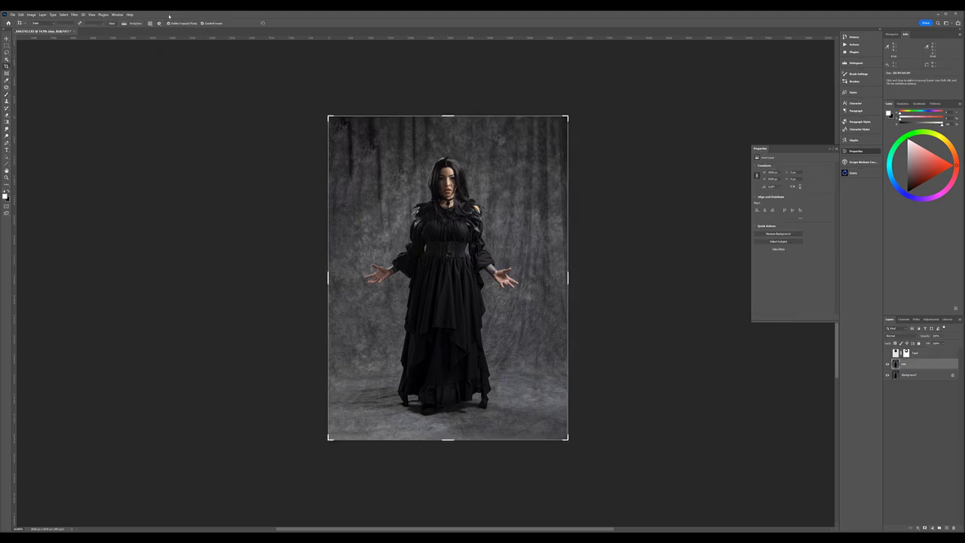
{"action": "left_click_drag", "start_coordinate": [448, 117], "coordinate": [448, 109]}
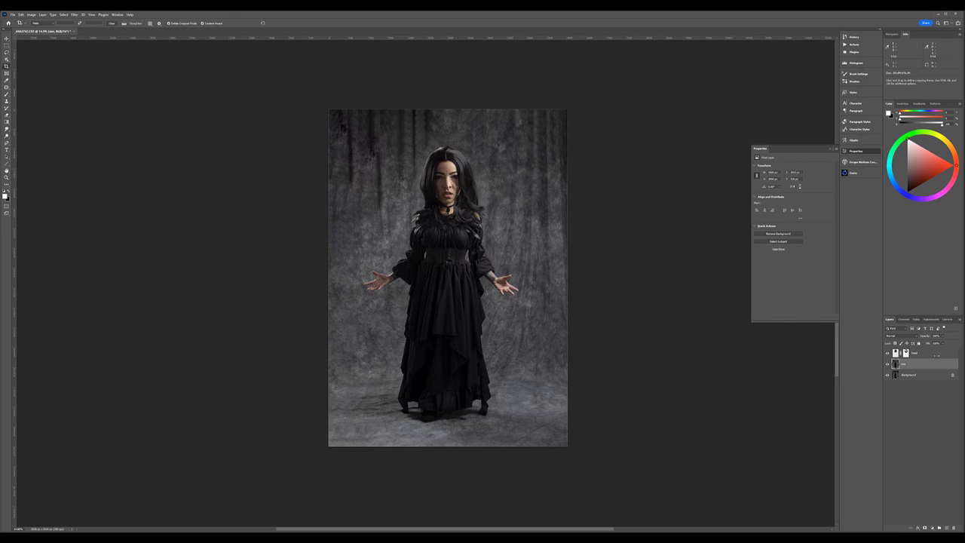
Step: Stamp visible layers into a new top layer; in Face-Aware Liquify set eyes 41, nose ~45, fuller lips
{"action": "key", "text": "alt+bracketright"}
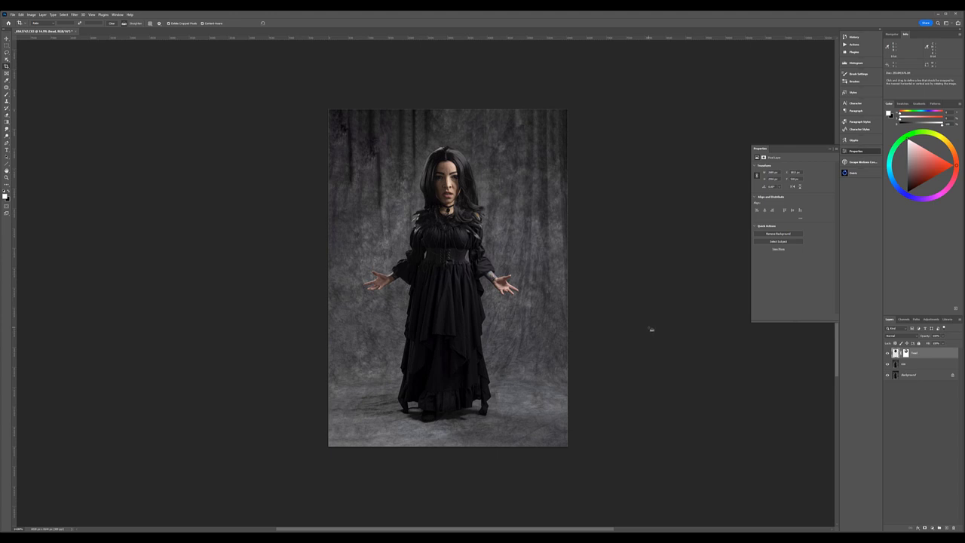
{"action": "key", "text": "ctrl+shift+alt+e"}
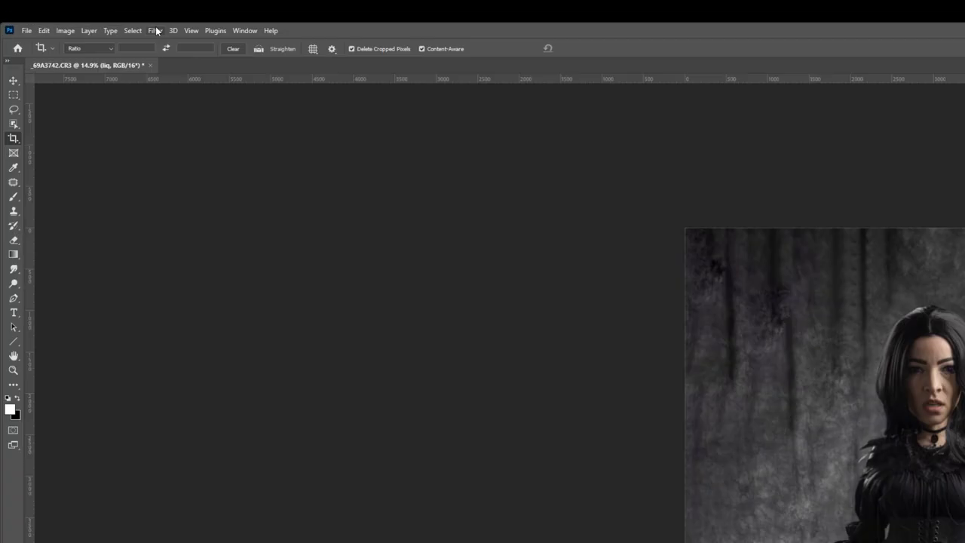
{"action": "left_click", "coordinate": [75, 15]}
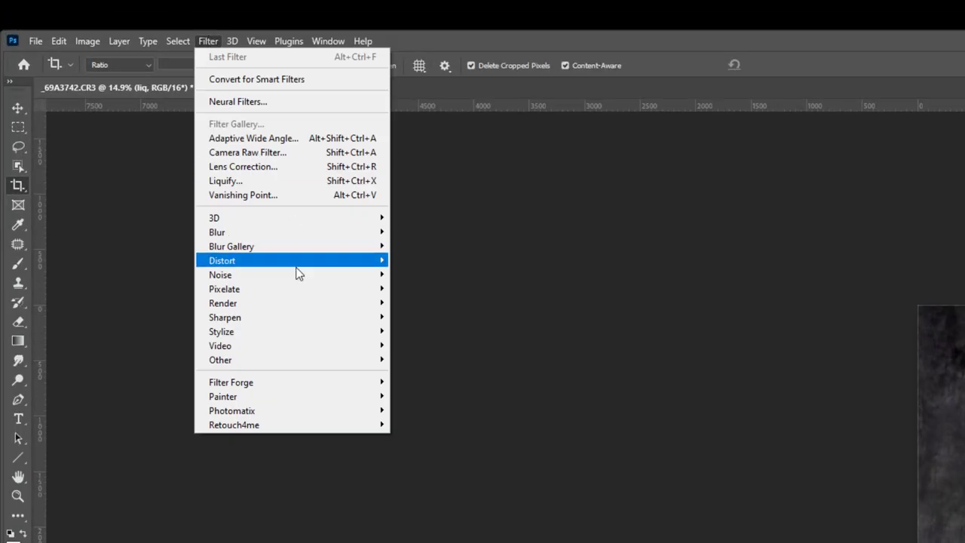
{"action": "left_click", "coordinate": [291, 183]}
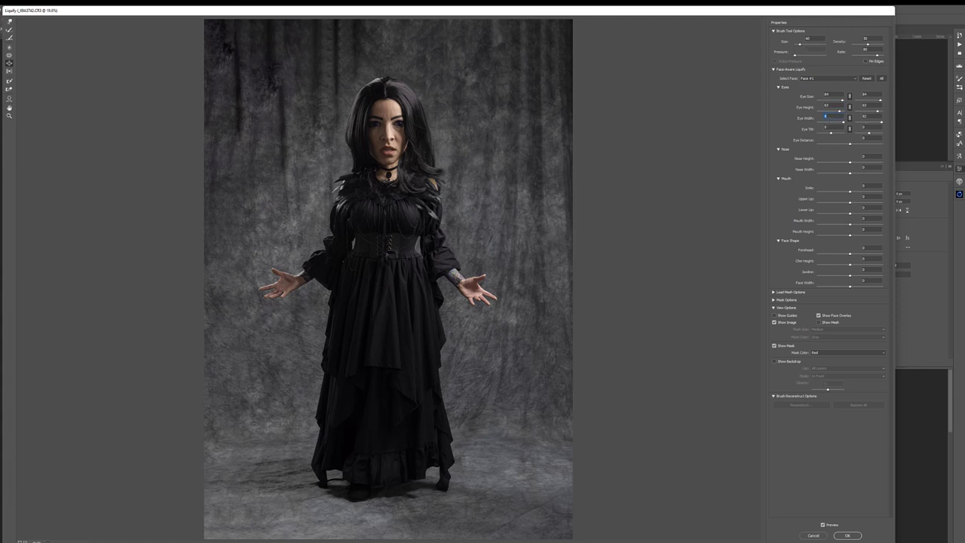
{"action": "left_click_drag", "start_coordinate": [835, 122], "coordinate": [837, 123]}
{"action": "left_click_drag", "start_coordinate": [867, 165], "coordinate": [795, 173]}
{"action": "left_click_drag", "start_coordinate": [851, 215], "coordinate": [875, 217]}
{"action": "left_click_drag", "start_coordinate": [853, 204], "coordinate": [863, 204]}
Step: Shorten the mouth, shrink the forehead, raise the chin height, and apply the Liquify
{"action": "left_click", "coordinate": [848, 193]}
{"action": "left_click", "coordinate": [852, 236]}
{"action": "left_click_drag", "start_coordinate": [851, 238], "coordinate": [824, 236]}
{"action": "left_click_drag", "start_coordinate": [849, 253], "coordinate": [839, 254]}
{"action": "left_click_drag", "start_coordinate": [850, 264], "coordinate": [879, 286]}
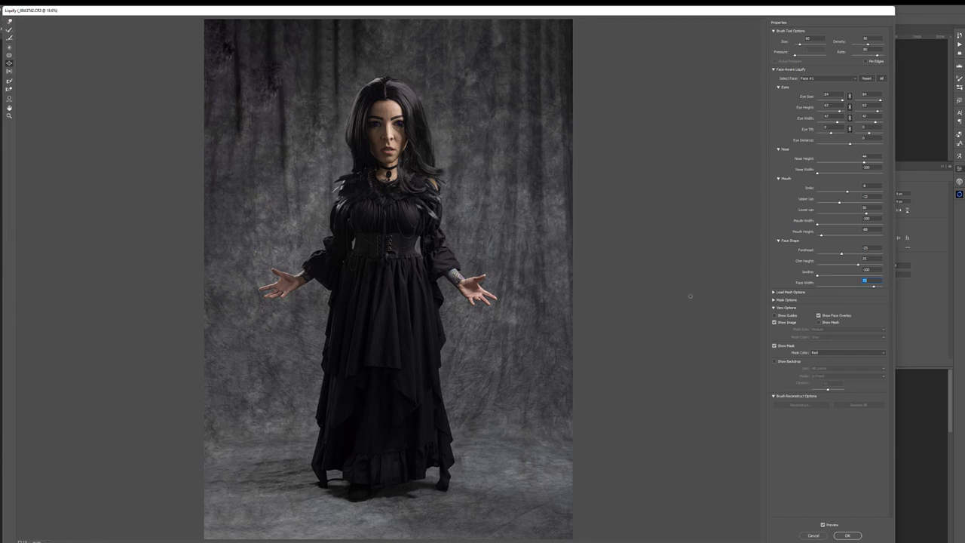
{"action": "left_click", "coordinate": [847, 535]}
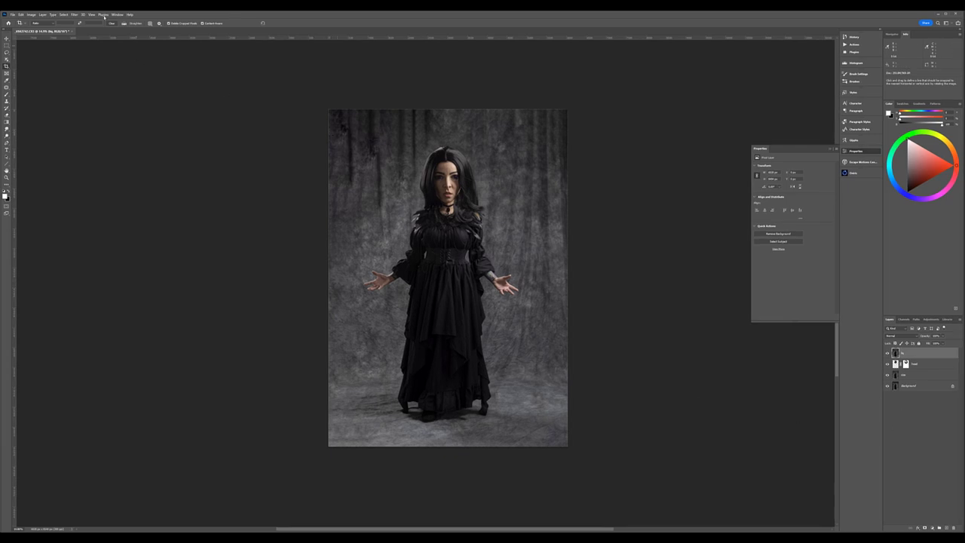
Step: Rerun Liquify to nudge nose height, lower mouth height further, widen the face, and apply
{"action": "left_click", "coordinate": [73, 14]}
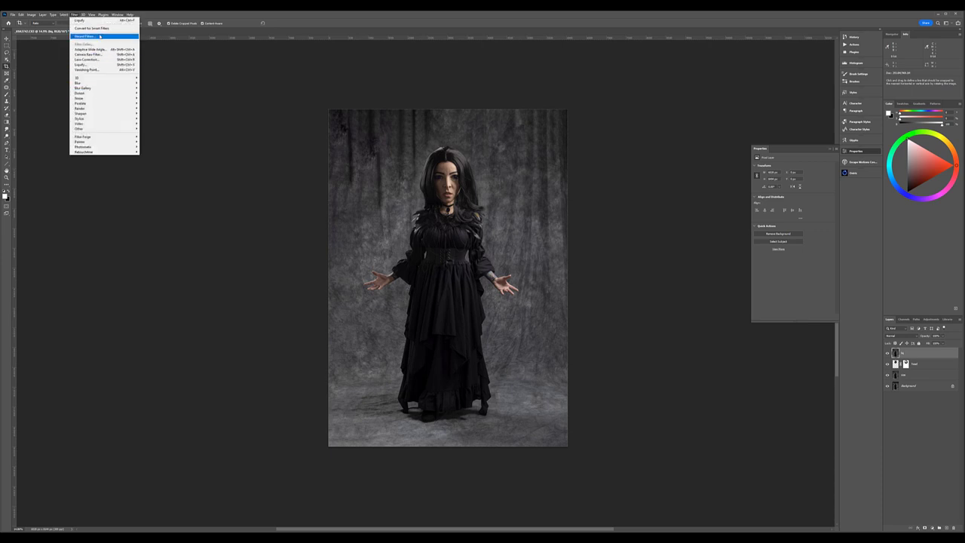
{"action": "left_click", "coordinate": [102, 66]}
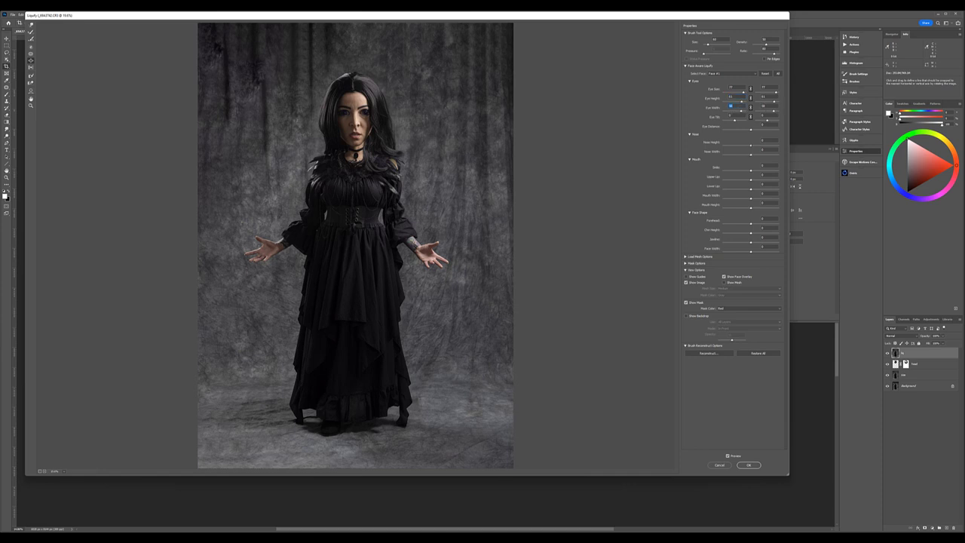
{"action": "key", "text": "Up"}
{"action": "key", "text": "Up"}
{"action": "left_click_drag", "start_coordinate": [750, 209], "coordinate": [755, 234]}
{"action": "left_click_drag", "start_coordinate": [752, 253], "coordinate": [772, 255]}
{"action": "left_click", "coordinate": [747, 466]}
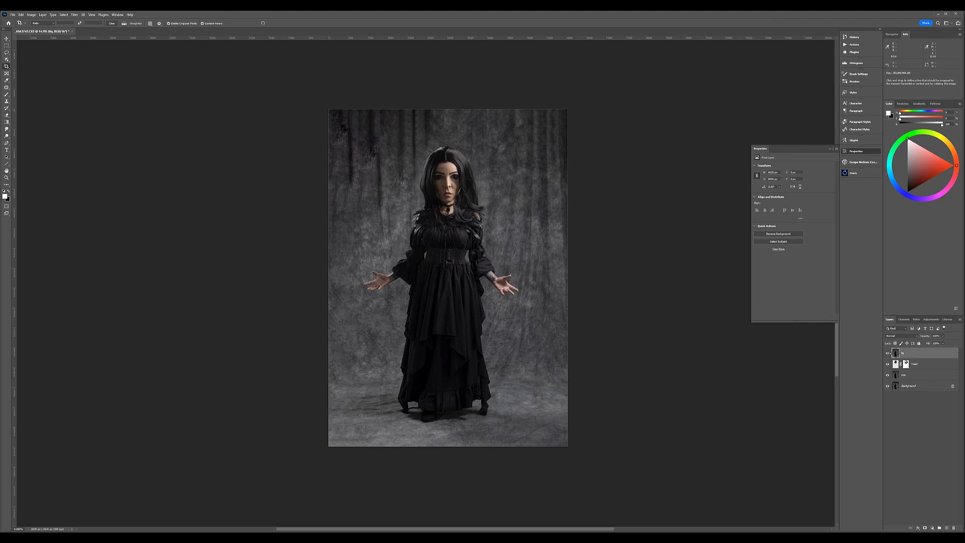
Step: Flick the swapped-face layer on and off to compare against the original, then duplicate it with Ctrl+J
{"action": "scroll", "coordinate": [667, 282], "scroll_direction": "up", "scroll_amount": 3}
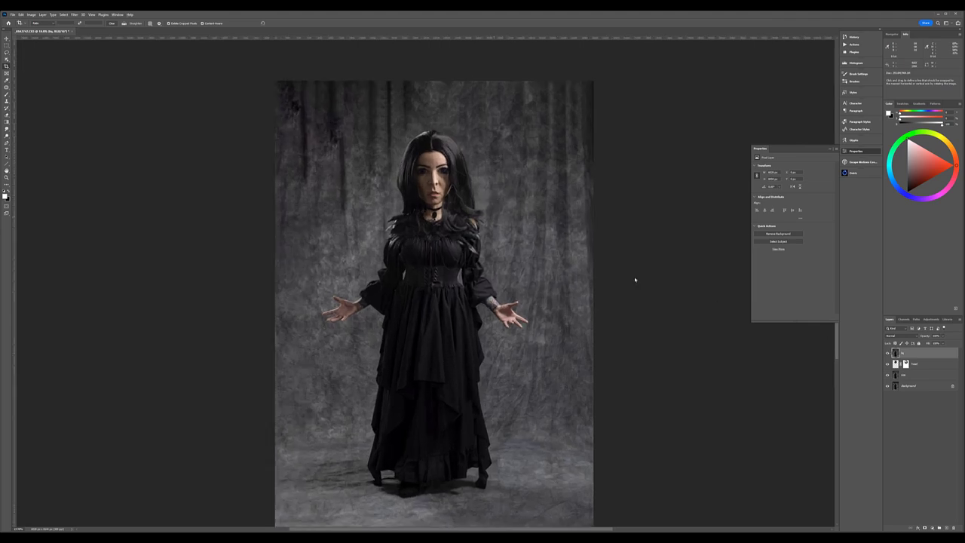
{"action": "left_click", "coordinate": [888, 353]}
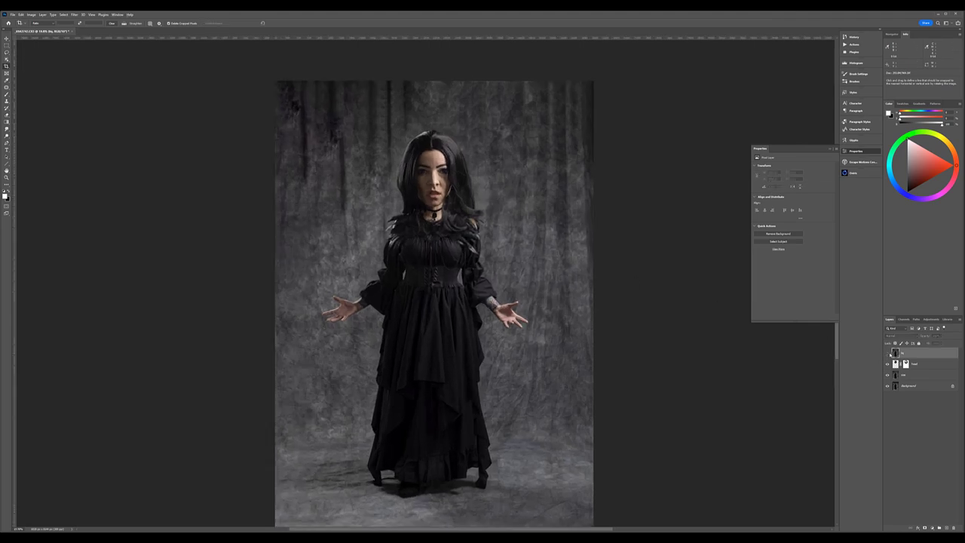
{"action": "left_click", "coordinate": [887, 353]}
{"action": "left_click", "coordinate": [887, 353]}
{"action": "left_click", "coordinate": [887, 353]}
{"action": "left_click", "coordinate": [887, 353]}
{"action": "left_click", "coordinate": [888, 353]}
{"action": "left_click", "coordinate": [887, 353]}
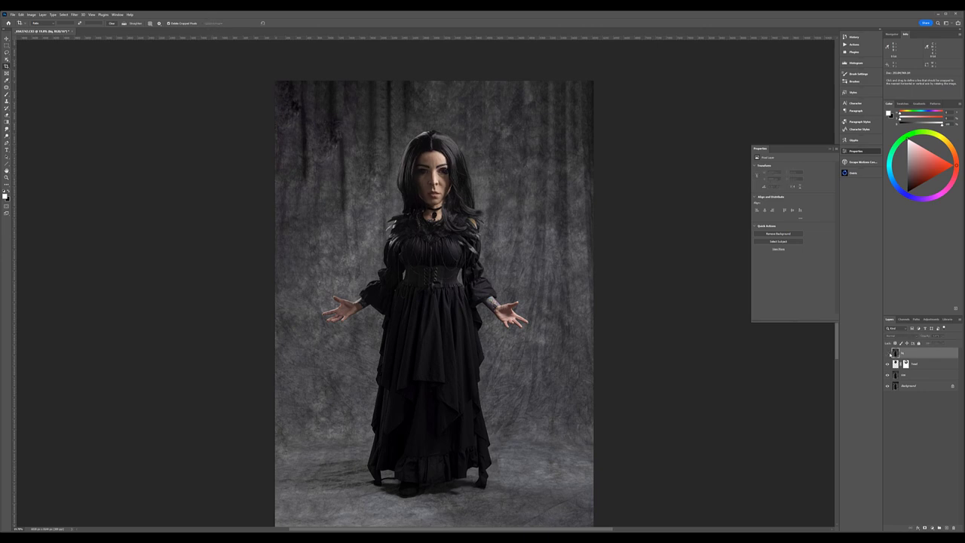
{"action": "left_click", "coordinate": [888, 353]}
{"action": "left_click", "coordinate": [887, 353]}
{"action": "left_click", "coordinate": [887, 352]}
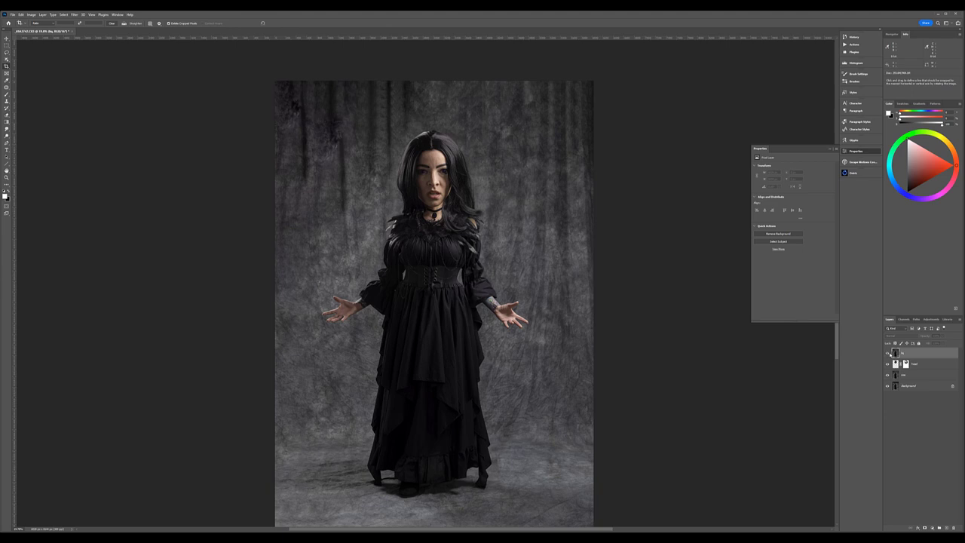
{"action": "left_click", "coordinate": [887, 353]}
{"action": "left_click", "coordinate": [887, 353]}
{"action": "left_click", "coordinate": [887, 353]}
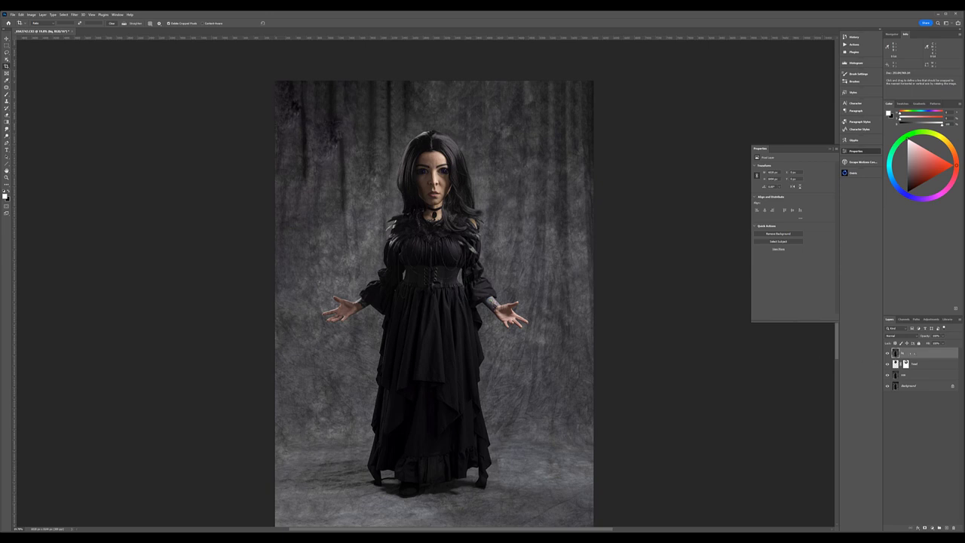
{"action": "key", "text": "ctrl+j"}
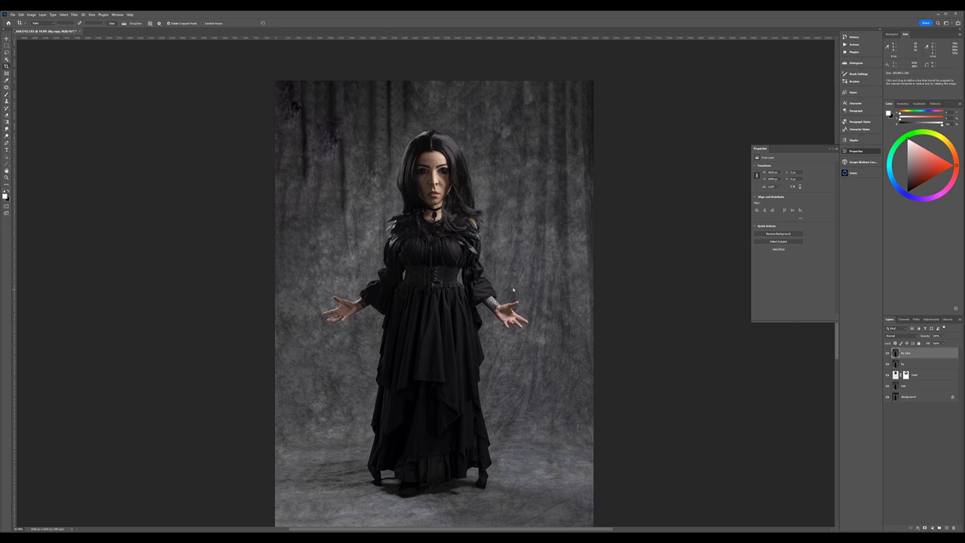
Step: Warp the duplicated layer, stretching both bottom corners outward
{"action": "scroll", "coordinate": [481, 276], "scroll_direction": "down", "scroll_amount": 1}
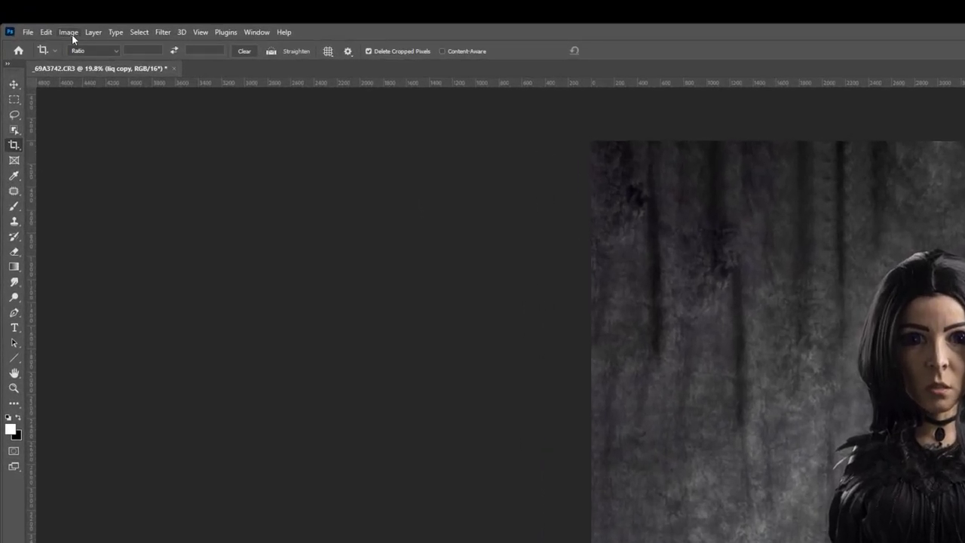
{"action": "left_click", "coordinate": [45, 33]}
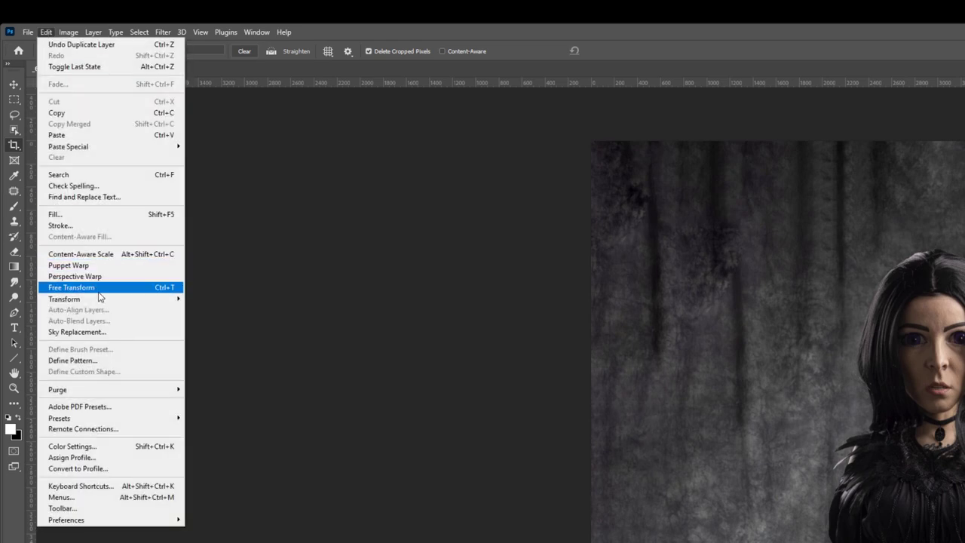
{"action": "mouse_move", "coordinate": [104, 305]}
{"action": "left_click", "coordinate": [246, 379]}
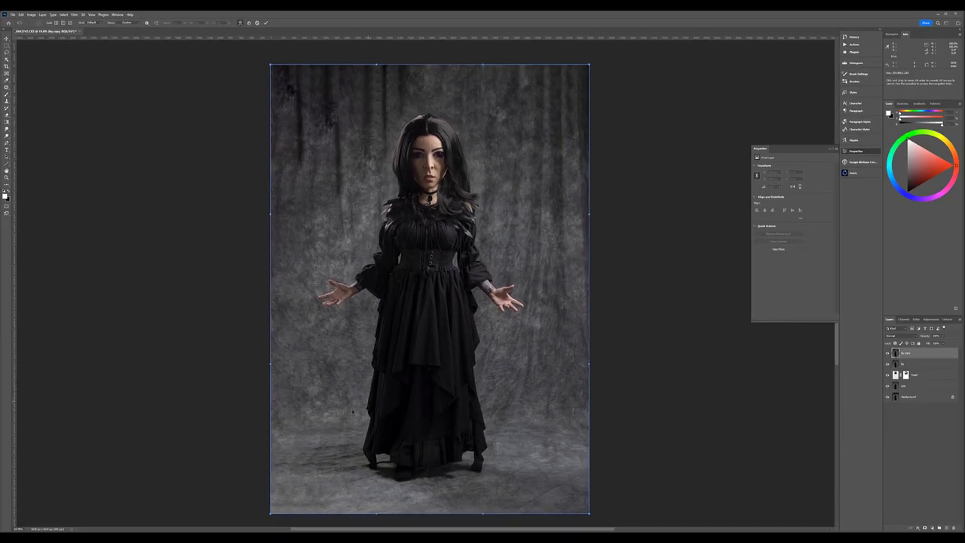
{"action": "left_click_drag", "start_coordinate": [278, 504], "coordinate": [211, 507]}
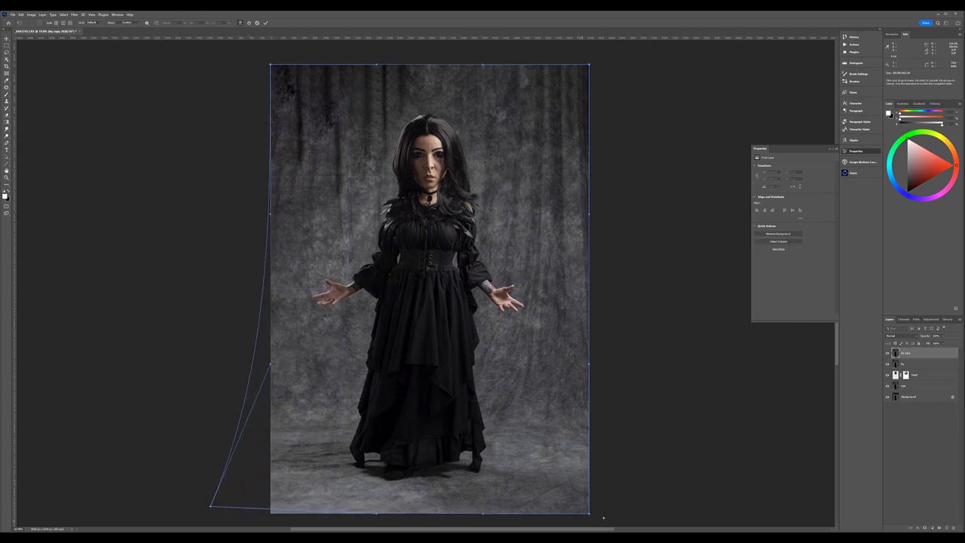
{"action": "left_click_drag", "start_coordinate": [591, 514], "coordinate": [681, 515]}
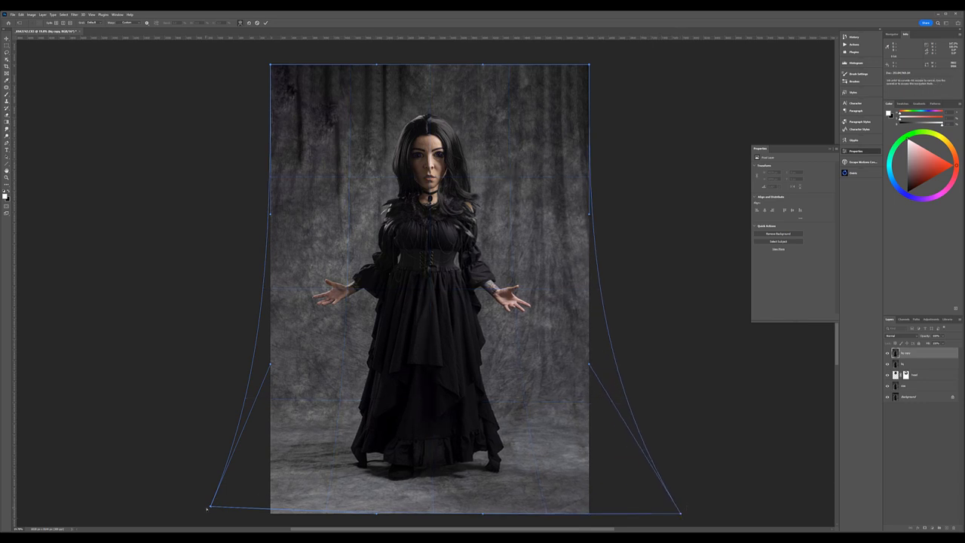
{"action": "left_click_drag", "start_coordinate": [211, 506], "coordinate": [158, 506]}
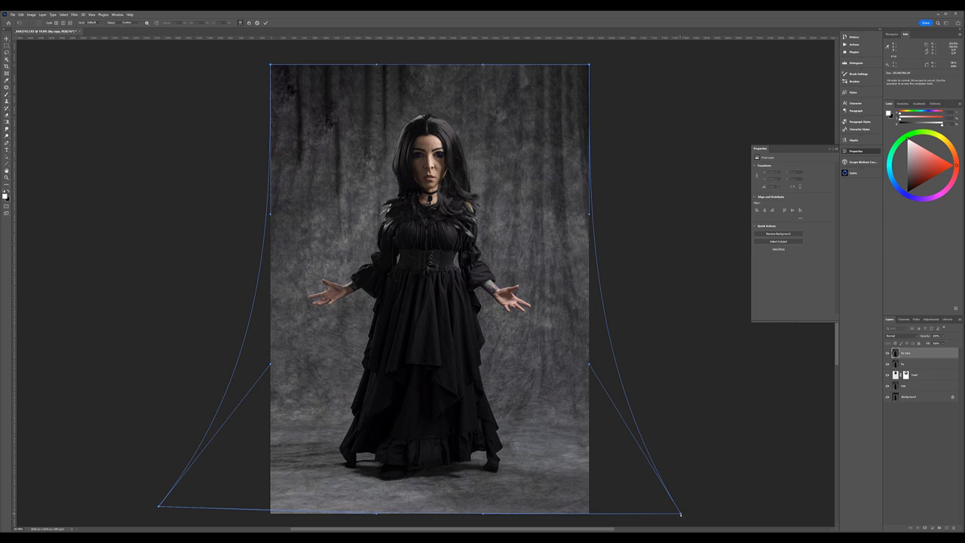
{"action": "left_click_drag", "start_coordinate": [681, 514], "coordinate": [743, 514]}
{"action": "left_click_drag", "start_coordinate": [768, 516], "coordinate": [768, 515]}
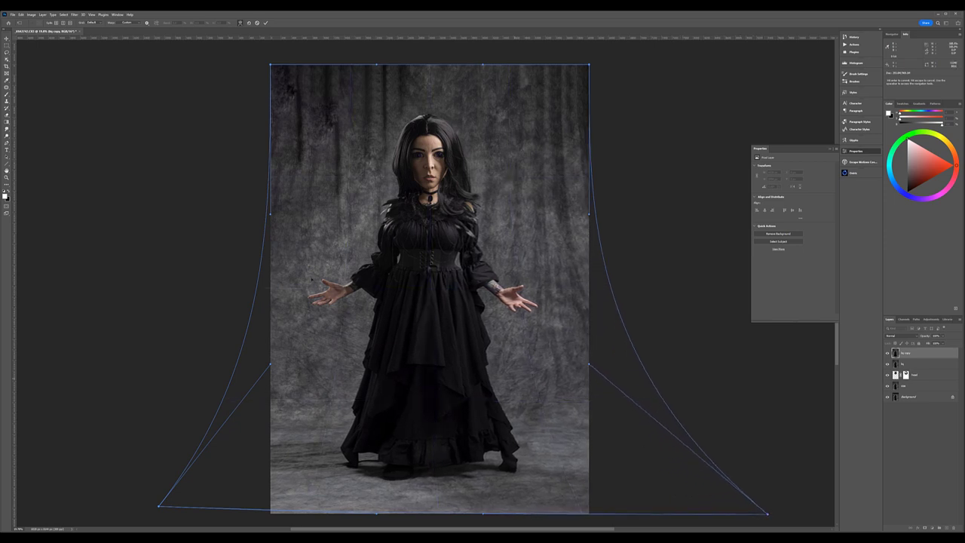
Step: Pull the warp's left and right edges inward toward the figure
{"action": "left_click_drag", "start_coordinate": [274, 289], "coordinate": [283, 290]}
{"action": "left_click_drag", "start_coordinate": [600, 283], "coordinate": [581, 286]}
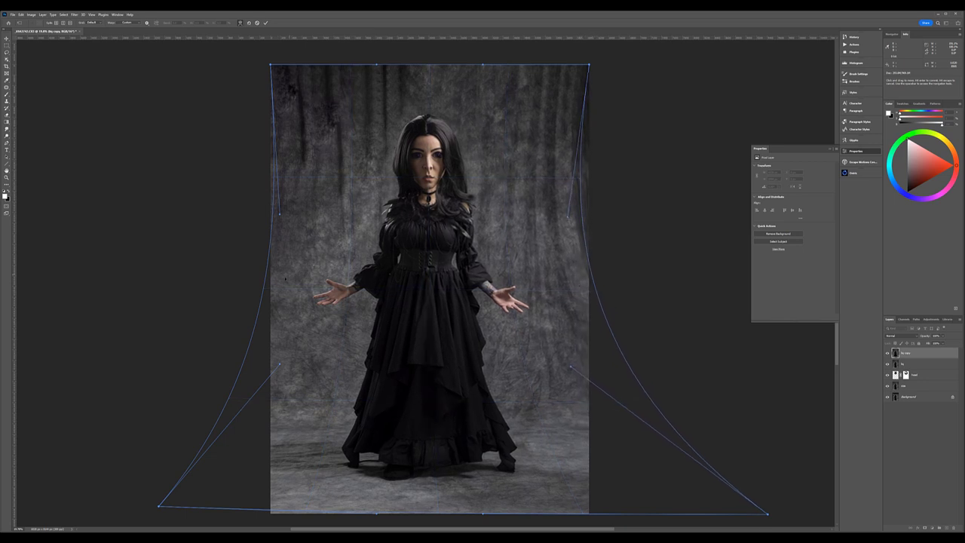
{"action": "left_click_drag", "start_coordinate": [276, 295], "coordinate": [284, 294]}
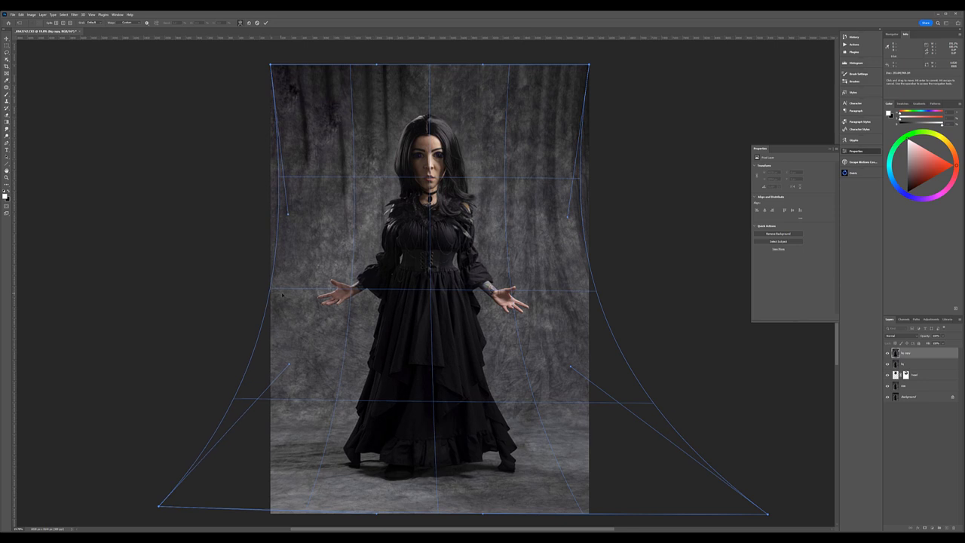
{"action": "key", "text": "ctrl+z"}
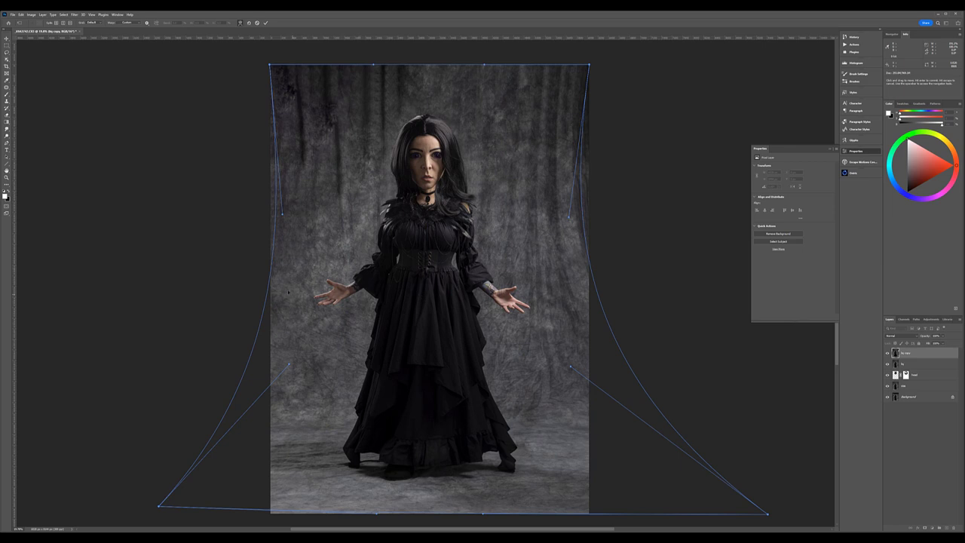
{"action": "left_click_drag", "start_coordinate": [288, 293], "coordinate": [303, 290]}
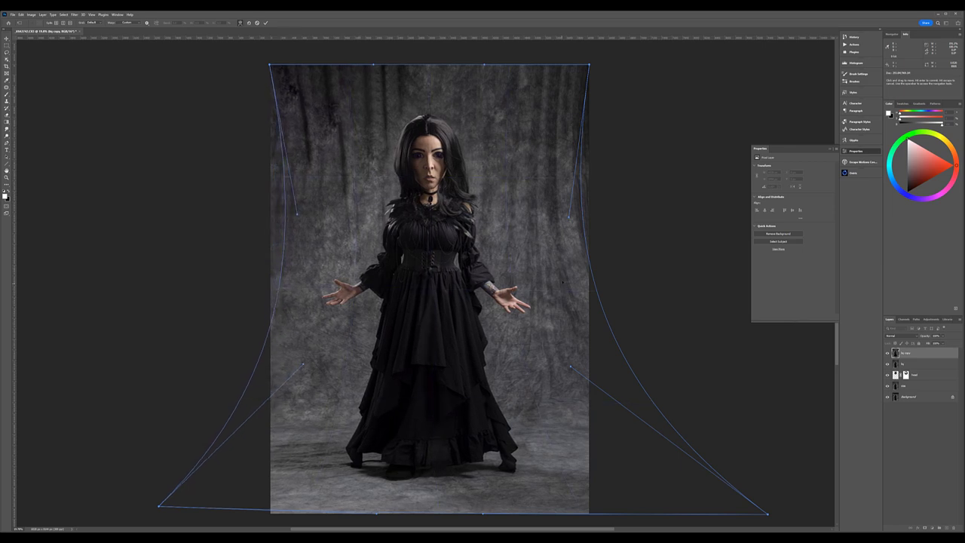
{"action": "left_click_drag", "start_coordinate": [561, 282], "coordinate": [540, 279]}
Step: Ease the upper edges back outward, widen the bottom corners further, and apply the warp
{"action": "left_click_drag", "start_coordinate": [501, 175], "coordinate": [505, 175]}
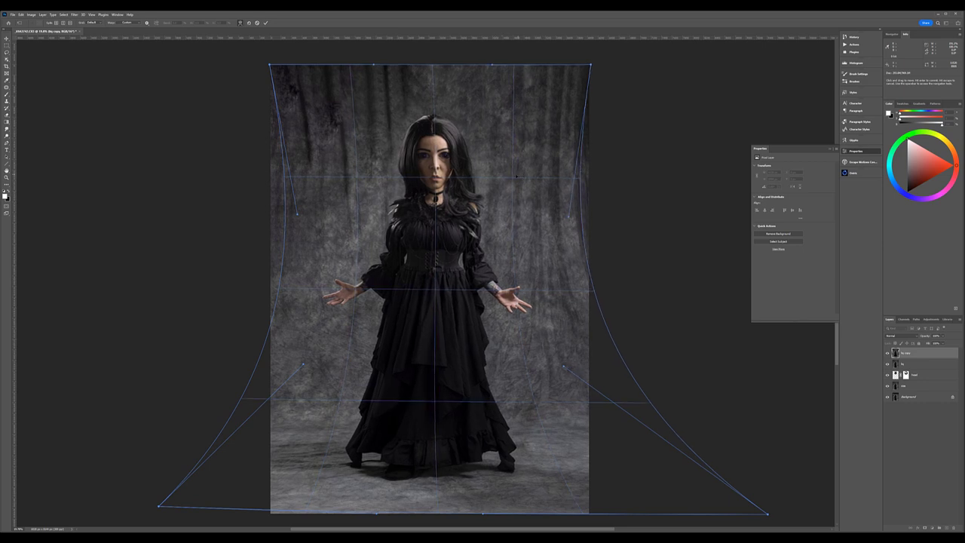
{"action": "left_click_drag", "start_coordinate": [343, 164], "coordinate": [334, 175]}
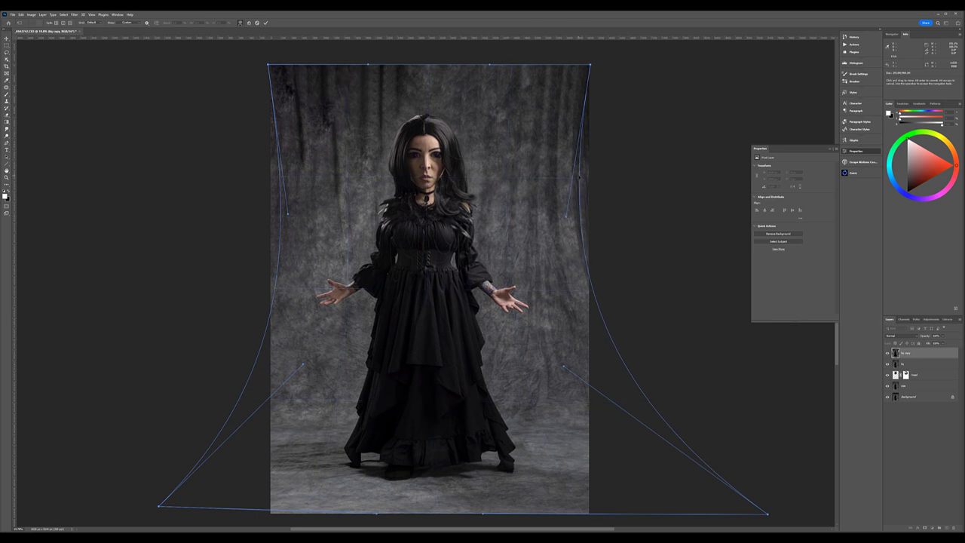
{"action": "left_click_drag", "start_coordinate": [579, 177], "coordinate": [583, 178]}
{"action": "left_click_drag", "start_coordinate": [279, 167], "coordinate": [276, 168]}
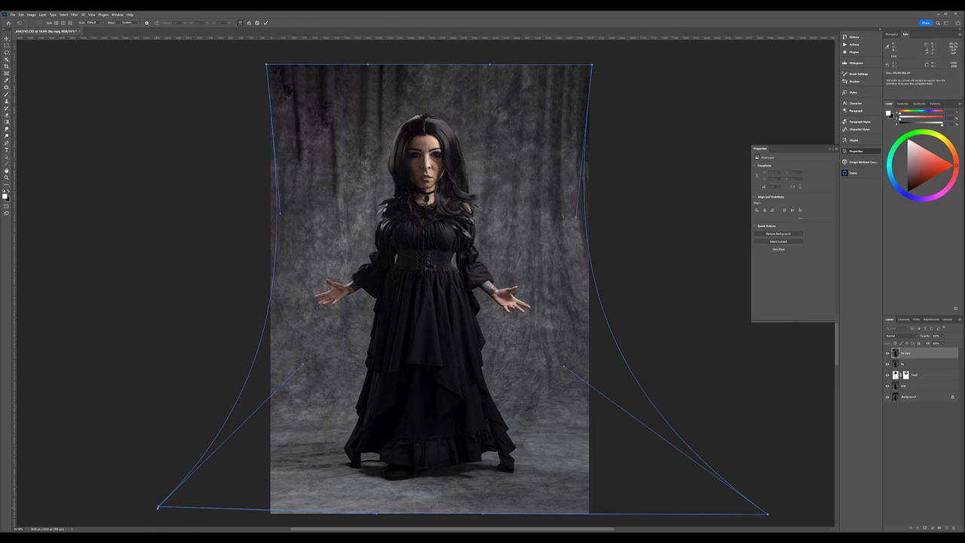
{"action": "left_click_drag", "start_coordinate": [157, 508], "coordinate": [119, 515]}
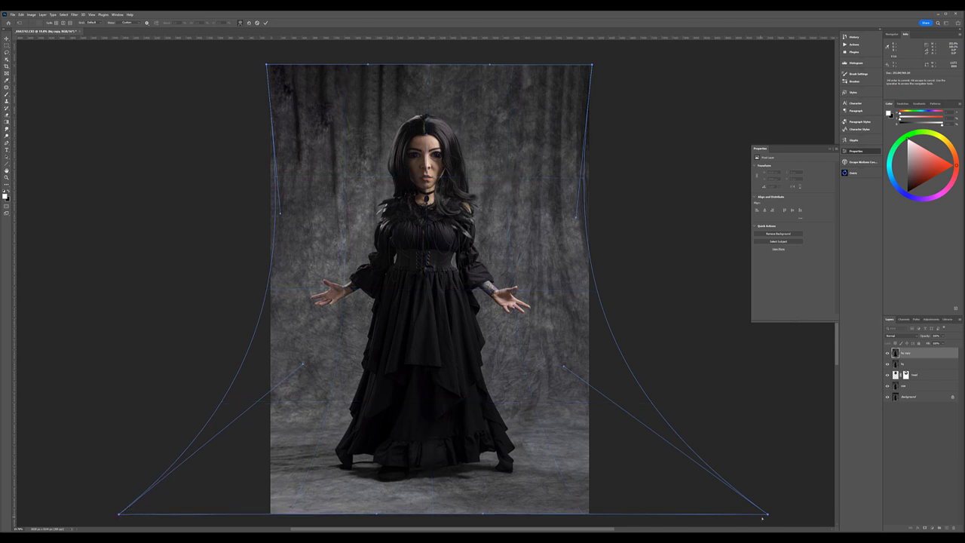
{"action": "left_click_drag", "start_coordinate": [770, 515], "coordinate": [801, 517]}
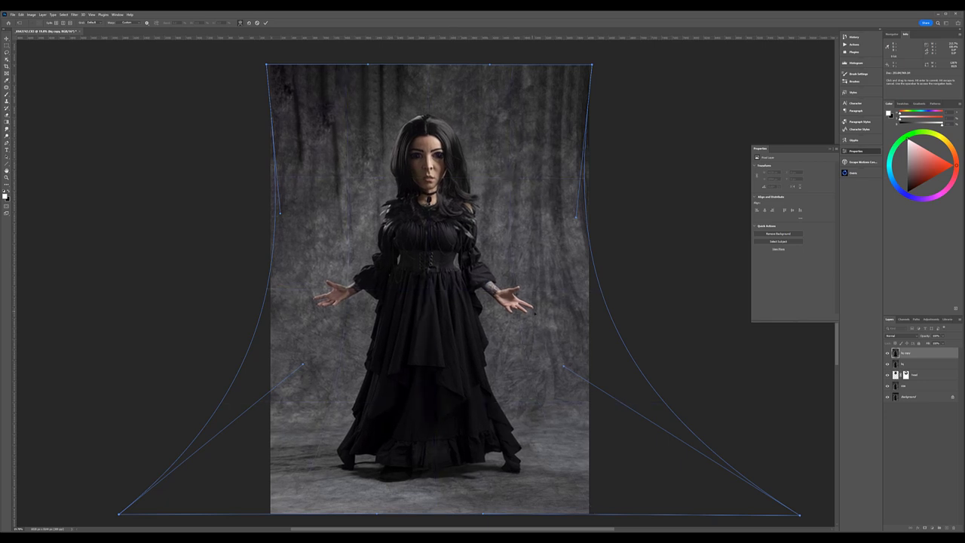
{"action": "key", "text": "Return"}
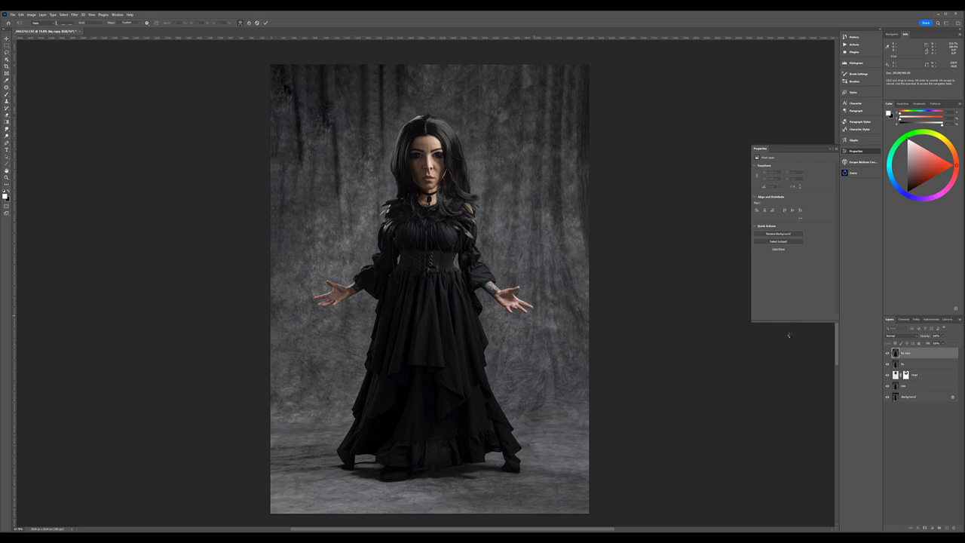
Step: Compare the warped layer with the original, then add a white layer mask to it
{"action": "key", "text": "c"}
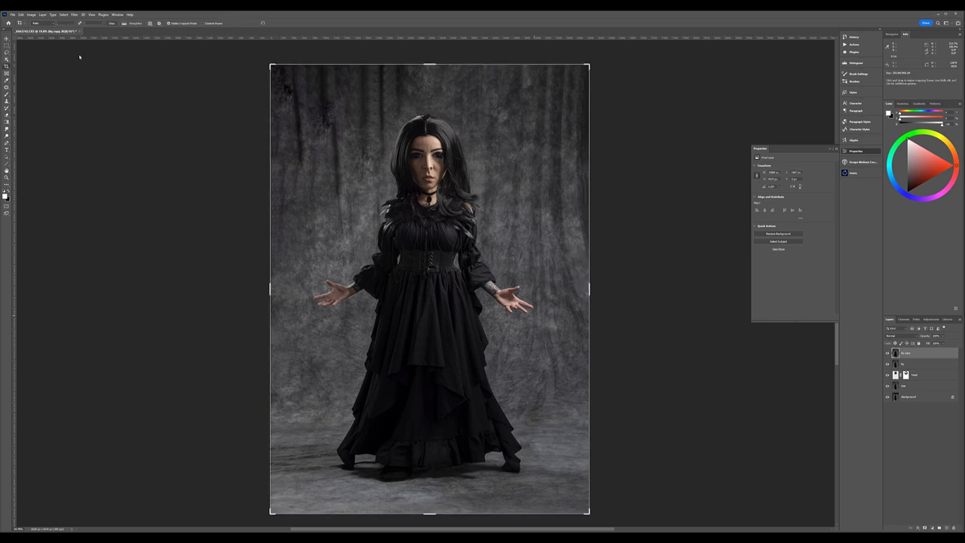
{"action": "key", "text": "v"}
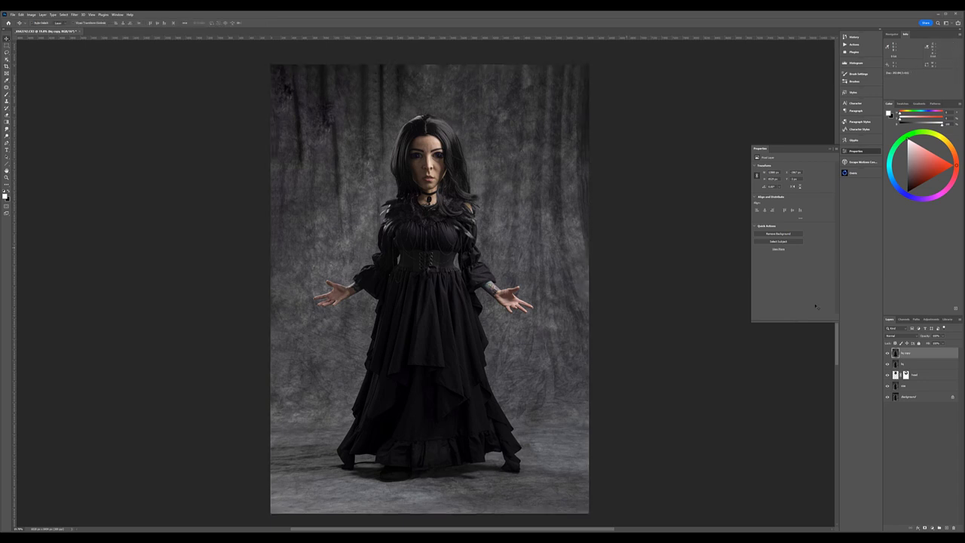
{"action": "left_click", "coordinate": [887, 352]}
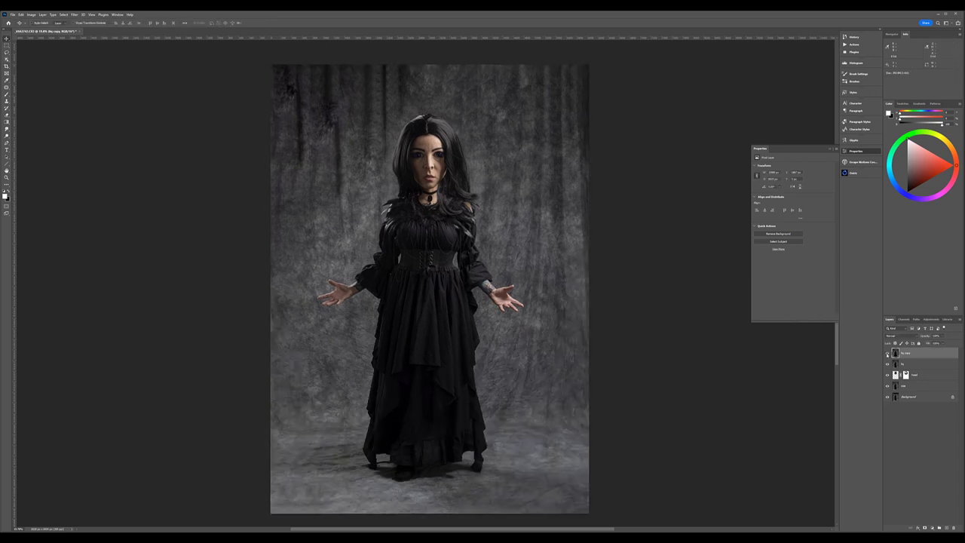
{"action": "left_click", "coordinate": [887, 353]}
{"action": "left_click", "coordinate": [887, 353]}
{"action": "left_click", "coordinate": [887, 353]}
{"action": "left_click", "coordinate": [888, 353]}
{"action": "left_click", "coordinate": [887, 353]}
{"action": "left_click", "coordinate": [887, 353]}
{"action": "left_click", "coordinate": [887, 352]}
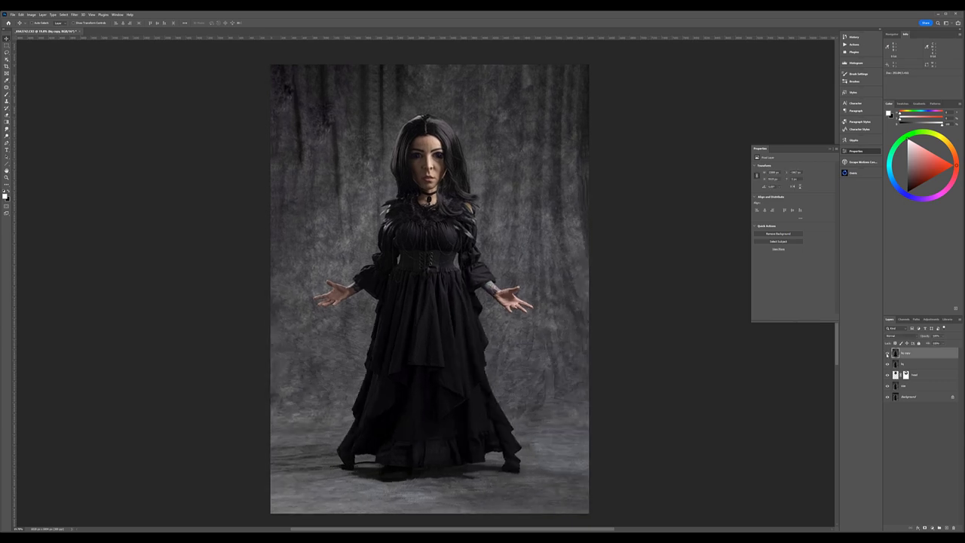
{"action": "left_click", "coordinate": [887, 353]}
{"action": "left_click", "coordinate": [887, 352]}
{"action": "left_click", "coordinate": [887, 353]}
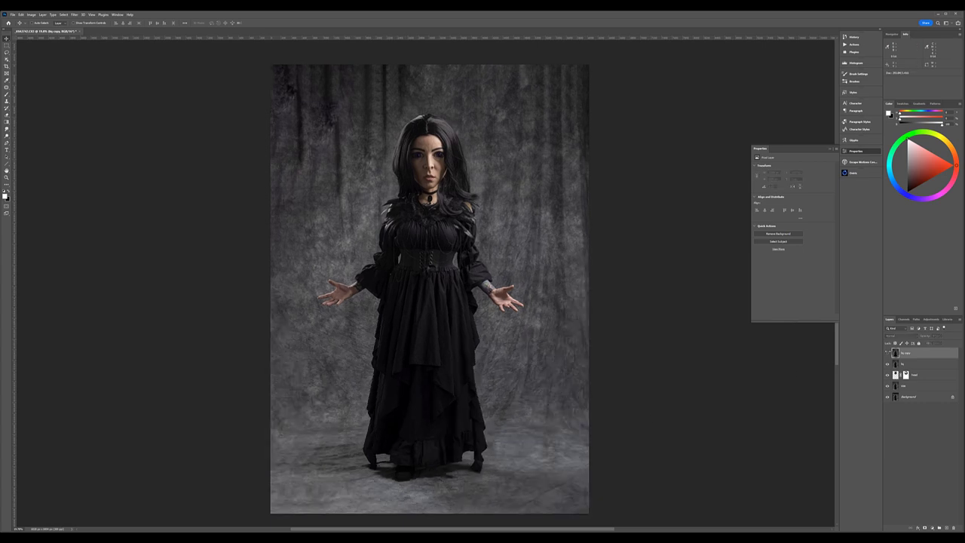
{"action": "left_click", "coordinate": [887, 353]}
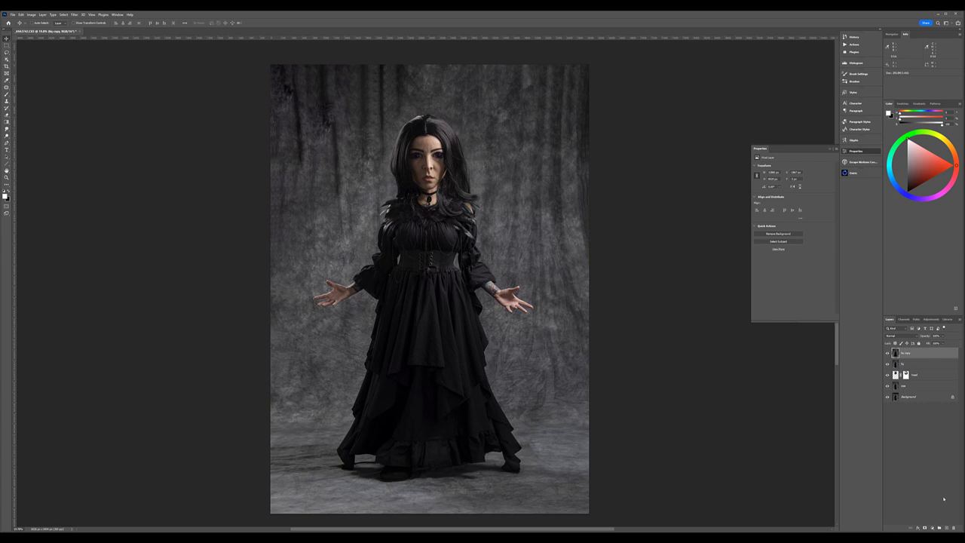
{"action": "left_click", "coordinate": [924, 529]}
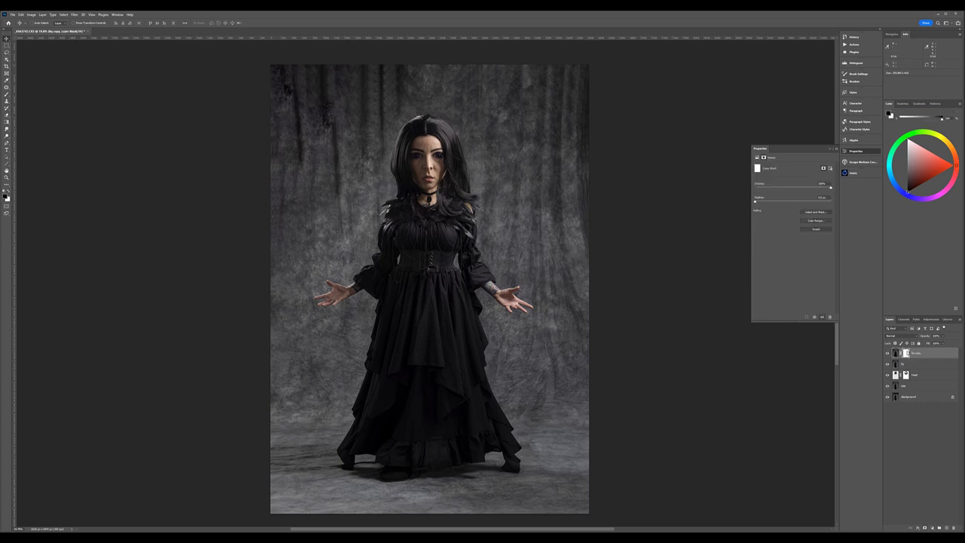
Step: Paint the mask over the dark shadow beside the shoe to reveal the lighter floor, then recentre the figure
{"action": "key", "text": "b"}
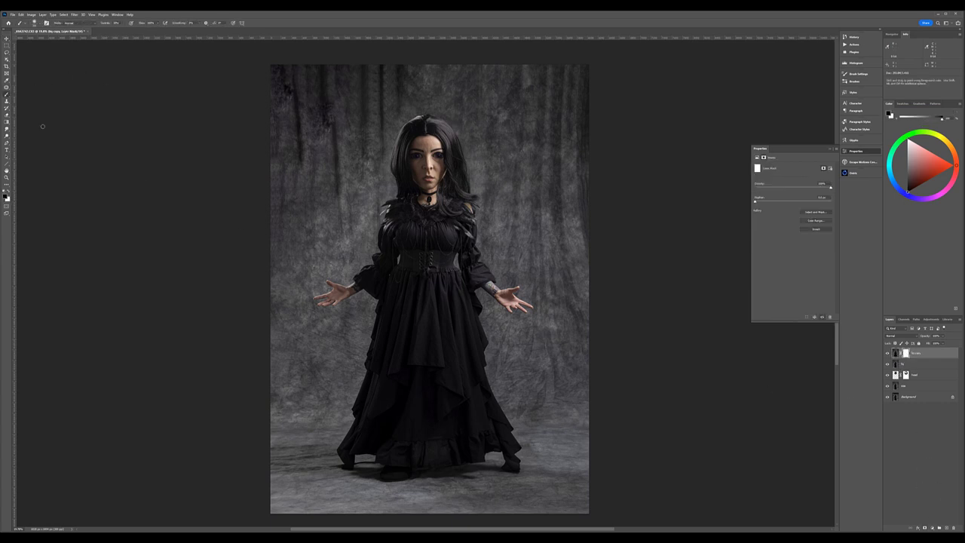
{"action": "scroll", "coordinate": [383, 509], "scroll_direction": "up", "scroll_amount": 5}
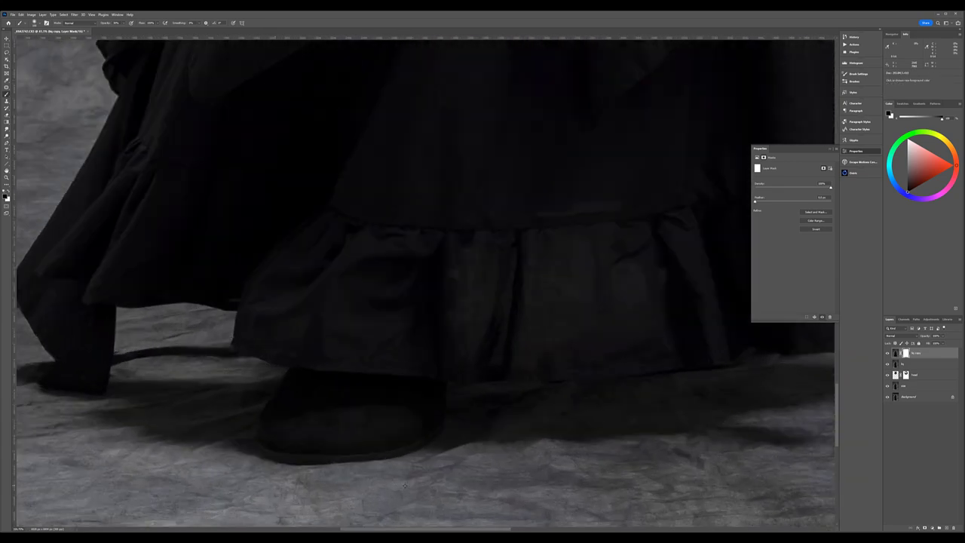
{"action": "scroll", "coordinate": [405, 485], "scroll_direction": "up", "scroll_amount": 2}
{"action": "left_click_drag", "start_coordinate": [227, 438], "coordinate": [384, 448]}
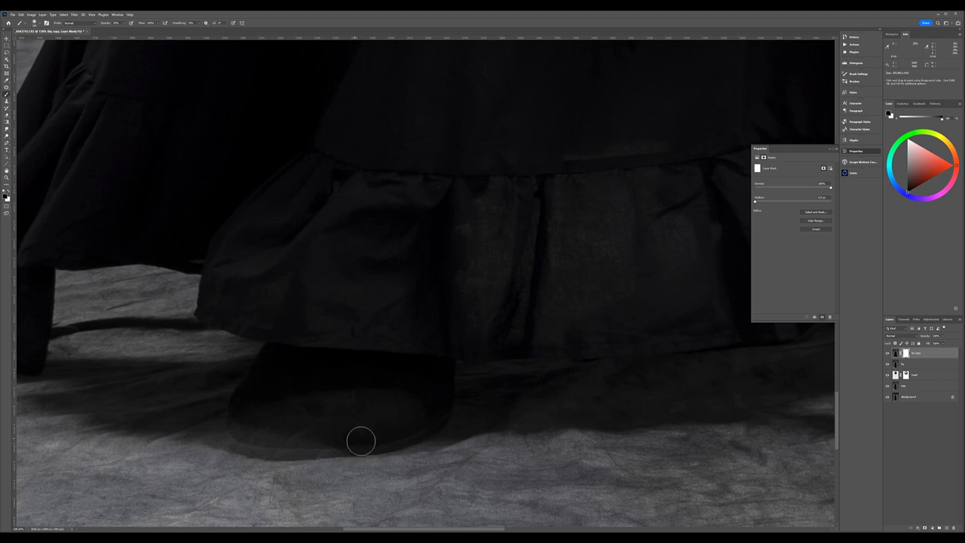
{"action": "mouse_move", "coordinate": [243, 433]}
{"action": "left_mouse_down"}
{"action": "mouse_move", "coordinate": [421, 442]}
{"action": "mouse_move", "coordinate": [254, 445]}
{"action": "mouse_move", "coordinate": [379, 435]}
{"action": "mouse_move", "coordinate": [234, 424]}
{"action": "mouse_move", "coordinate": [401, 408]}
{"action": "mouse_move", "coordinate": [250, 399]}
{"action": "mouse_move", "coordinate": [405, 395]}
{"action": "mouse_move", "coordinate": [257, 377]}
{"action": "mouse_move", "coordinate": [309, 378]}
{"action": "mouse_move", "coordinate": [285, 370]}
{"action": "mouse_move", "coordinate": [482, 379]}
{"action": "mouse_move", "coordinate": [433, 422]}
{"action": "left_mouse_up"}
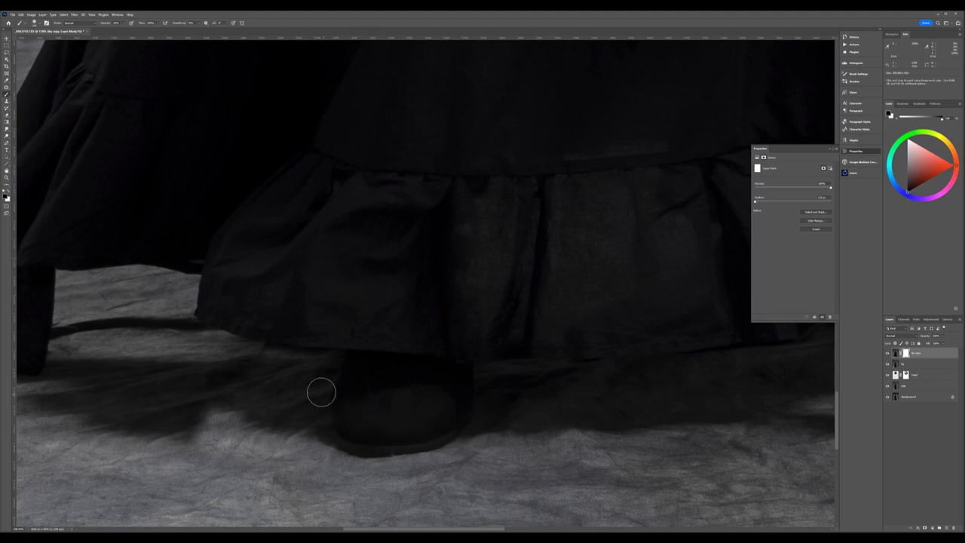
{"action": "key", "text": "bracketright"}
{"action": "key", "text": "bracketright"}
{"action": "mouse_move", "coordinate": [256, 411]}
{"action": "left_mouse_down"}
{"action": "mouse_move", "coordinate": [199, 425]}
{"action": "mouse_move", "coordinate": [240, 408]}
{"action": "left_mouse_up"}
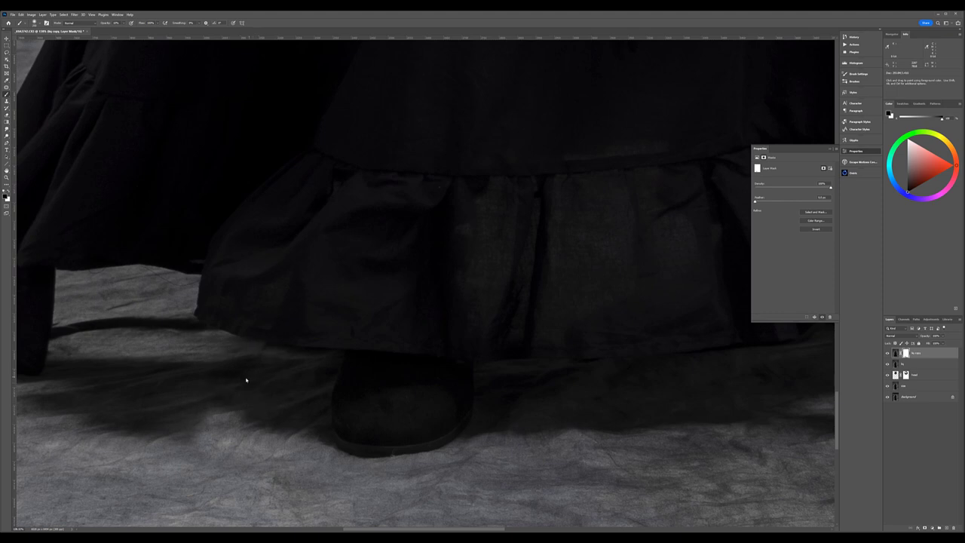
{"action": "mouse_move", "coordinate": [216, 383]}
{"action": "left_mouse_down"}
{"action": "mouse_move", "coordinate": [171, 391]}
{"action": "mouse_move", "coordinate": [287, 403]}
{"action": "mouse_move", "coordinate": [214, 407]}
{"action": "left_mouse_up"}
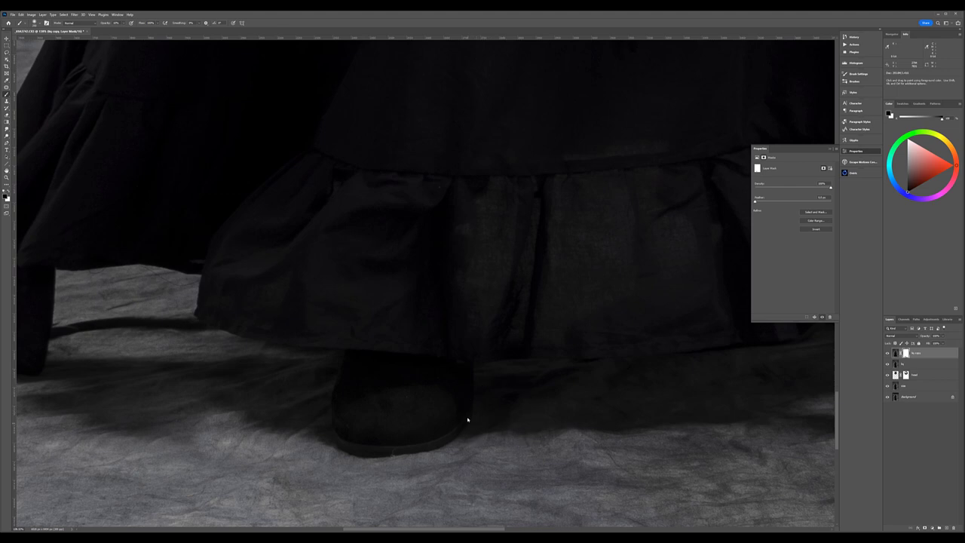
{"action": "scroll", "coordinate": [473, 409], "scroll_direction": "down", "scroll_amount": 3}
{"action": "scroll", "coordinate": [473, 410], "scroll_direction": "down", "scroll_amount": 3}
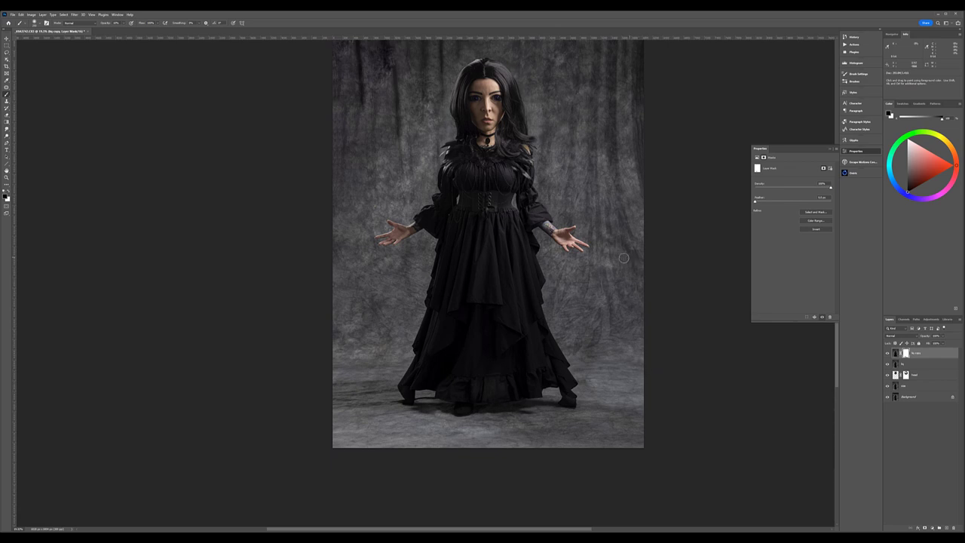
{"action": "left_click_drag", "start_coordinate": [550, 205], "coordinate": [493, 267]}
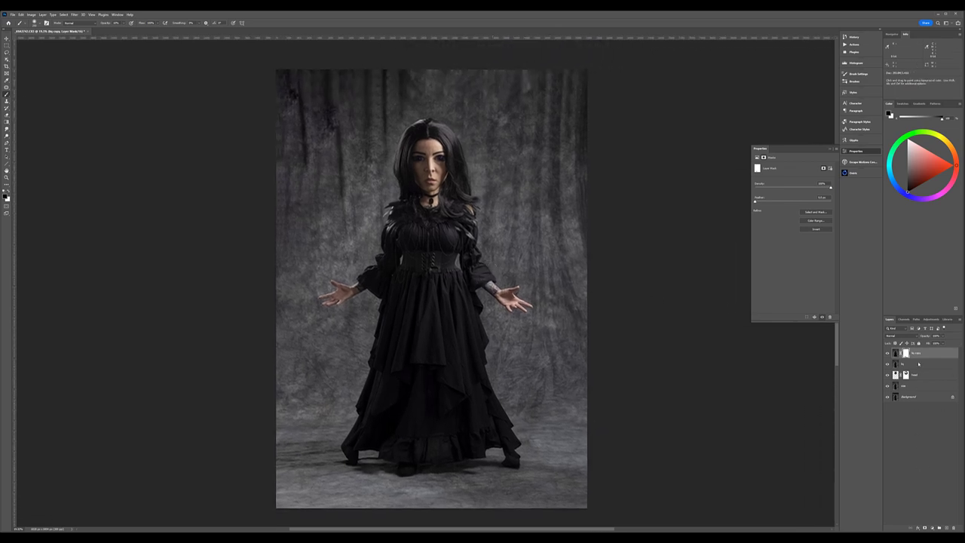
Step: Stamp all visible layers into a new layer named 'fr' and open Liquify on it
{"action": "key", "text": "ctrl+shift+alt+e"}
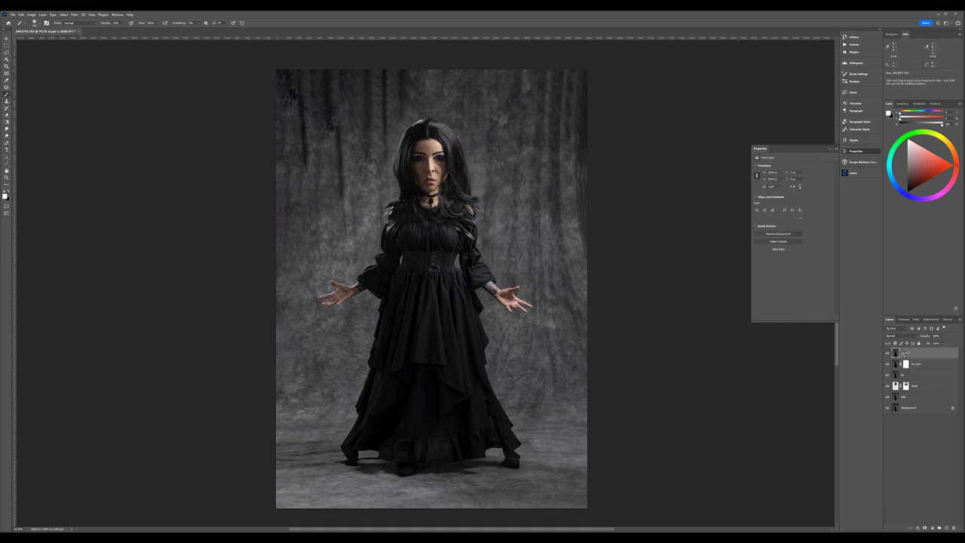
{"action": "double_click", "coordinate": [905, 353]}
{"action": "type", "text": "fr"}
{"action": "key", "text": "Return"}
{"action": "left_click", "coordinate": [75, 14]}
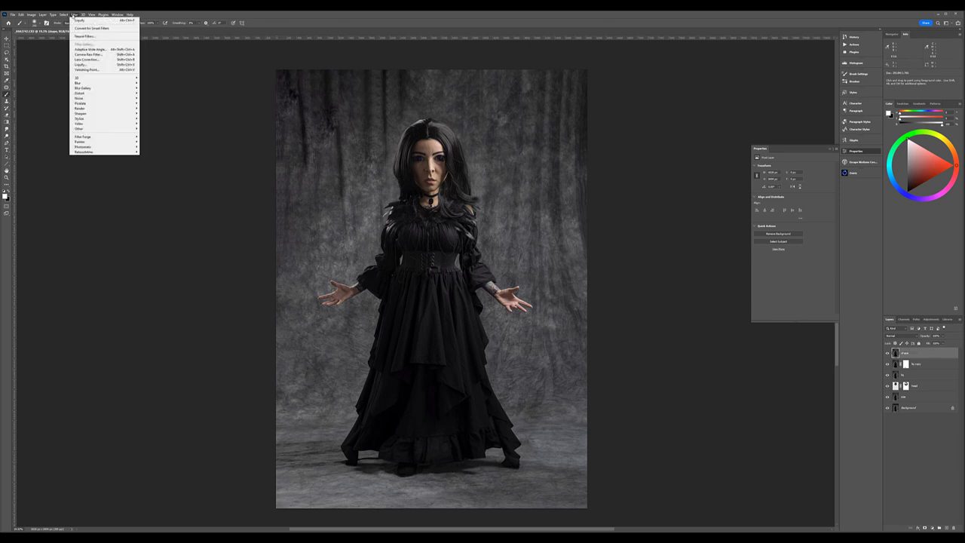
{"action": "left_click", "coordinate": [114, 64]}
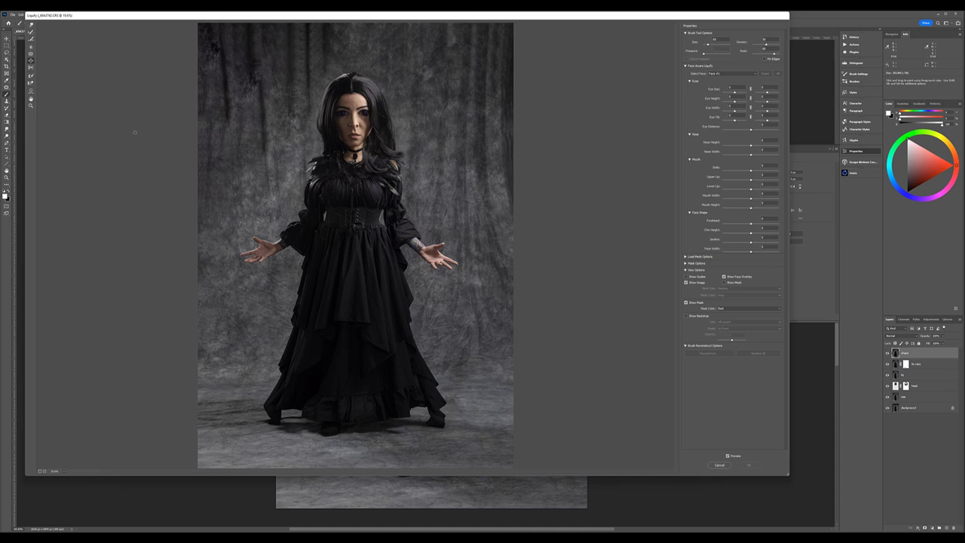
Step: Zoom in on the corset and push its right waist edge inward with Forward Warp
{"action": "scroll", "coordinate": [356, 242], "scroll_direction": "up", "scroll_amount": 4}
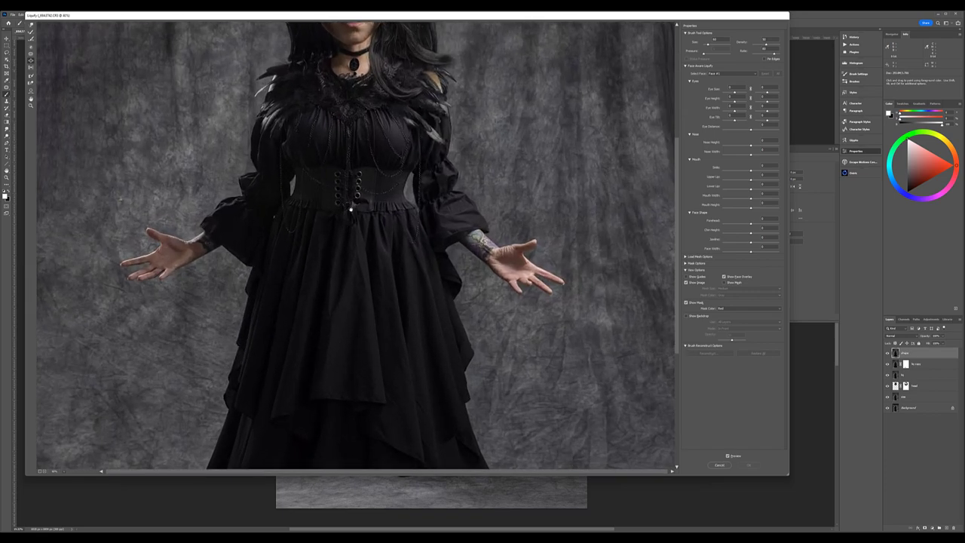
{"action": "scroll", "coordinate": [385, 233], "scroll_direction": "up", "scroll_amount": 2}
{"action": "scroll", "coordinate": [385, 232], "scroll_direction": "up", "scroll_amount": 2}
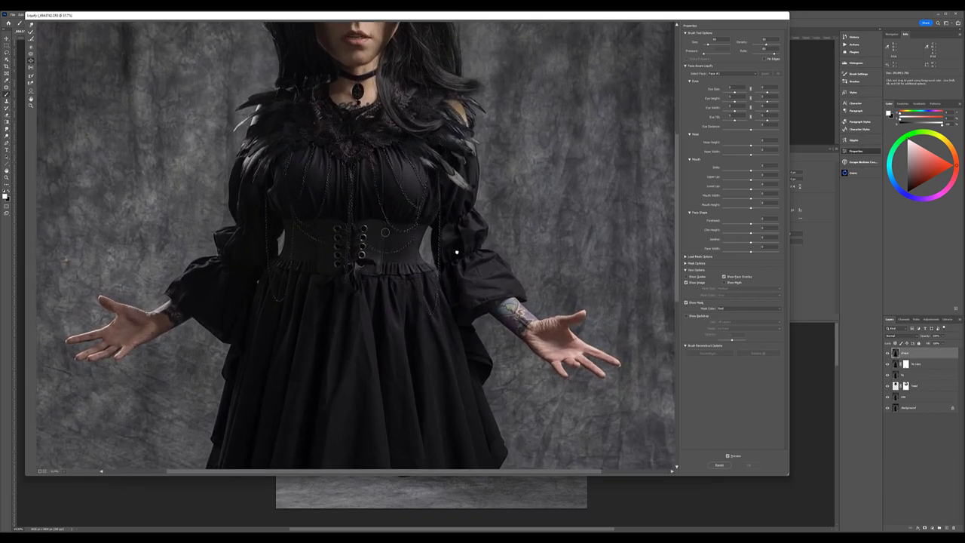
{"action": "scroll", "coordinate": [386, 235], "scroll_direction": "up", "scroll_amount": 1}
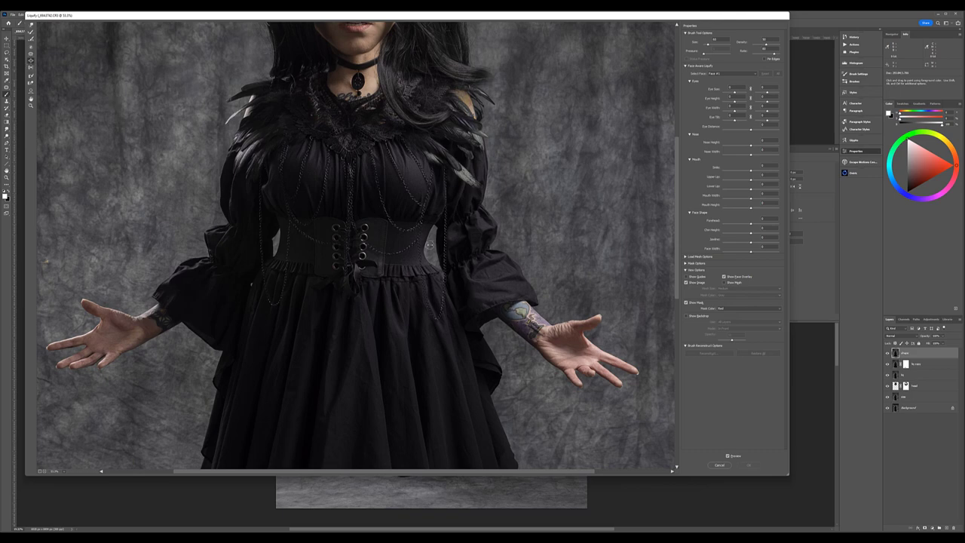
{"action": "key", "text": "ctrl+plus"}
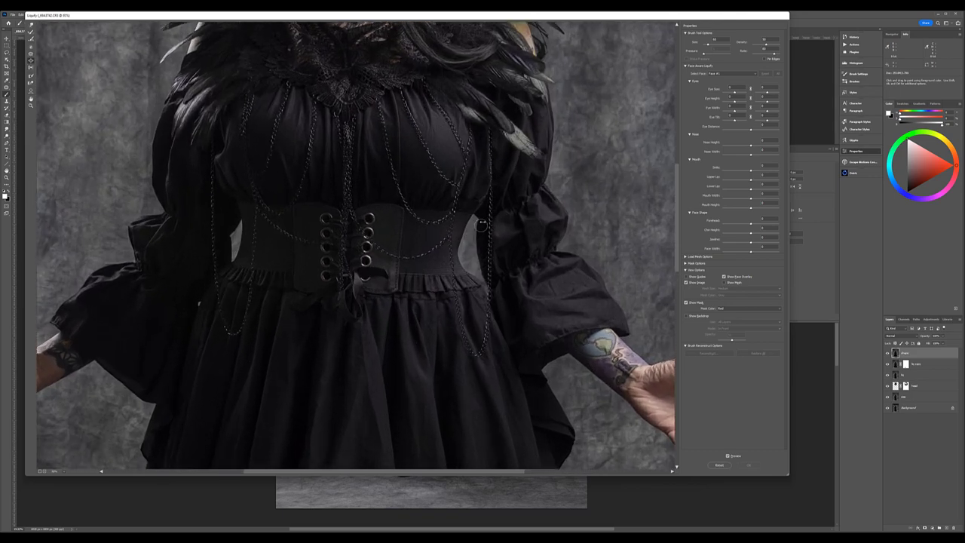
{"action": "mouse_move", "coordinate": [481, 224]}
{"action": "left_mouse_down"}
{"action": "mouse_move", "coordinate": [467, 246]}
{"action": "mouse_move", "coordinate": [468, 223]}
{"action": "mouse_move", "coordinate": [465, 264]}
{"action": "mouse_move", "coordinate": [463, 246]}
{"action": "left_mouse_up"}
{"action": "mouse_move", "coordinate": [462, 232]}
{"action": "left_mouse_down"}
{"action": "mouse_move", "coordinate": [459, 243]}
{"action": "mouse_move", "coordinate": [461, 233]}
{"action": "left_mouse_up"}
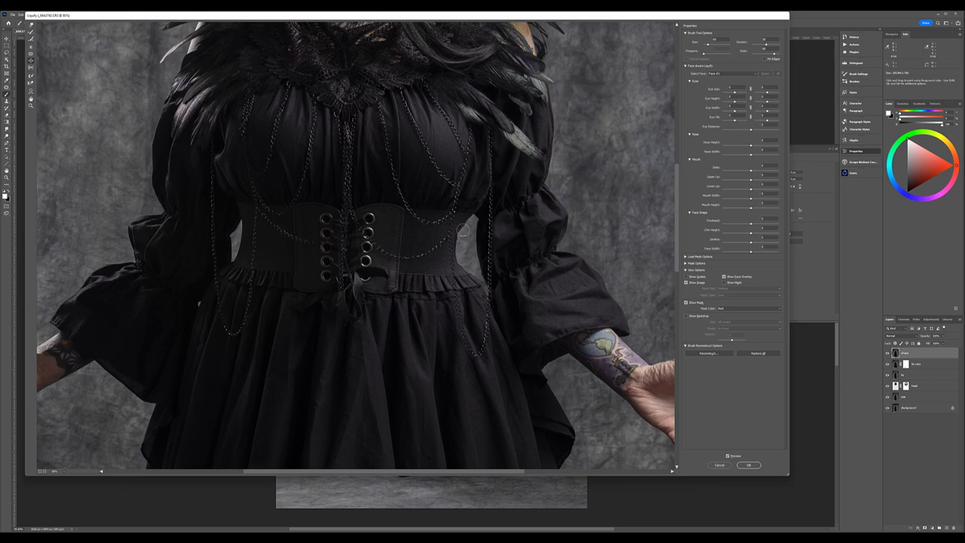
{"action": "left_click_drag", "start_coordinate": [464, 229], "coordinate": [462, 234]}
Step: Push the left waist edge inward and smooth it, then commit the Liquify changes
{"action": "scroll", "coordinate": [219, 240], "scroll_direction": "up", "scroll_amount": 3}
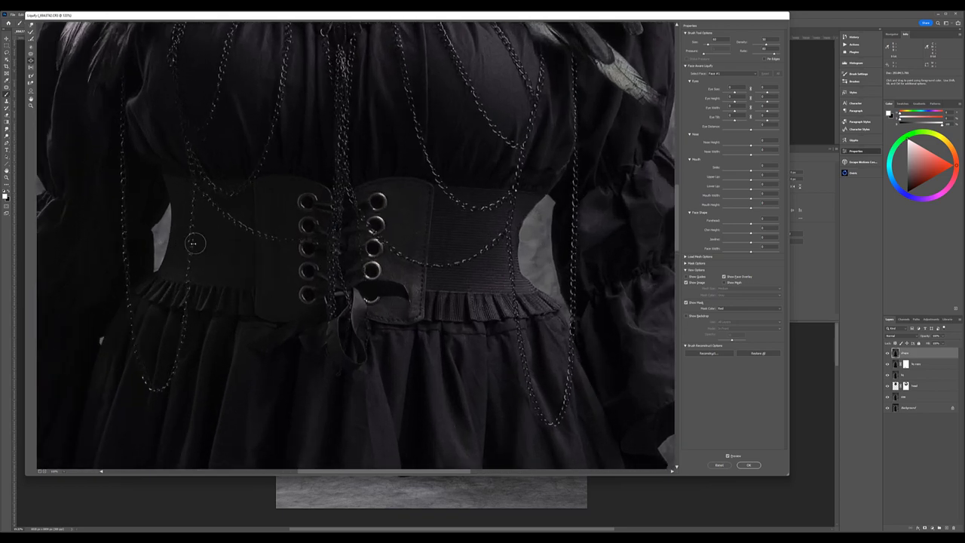
{"action": "left_click_drag", "start_coordinate": [199, 242], "coordinate": [513, 252]}
{"action": "scroll", "coordinate": [512, 252], "scroll_direction": "up", "scroll_amount": 2}
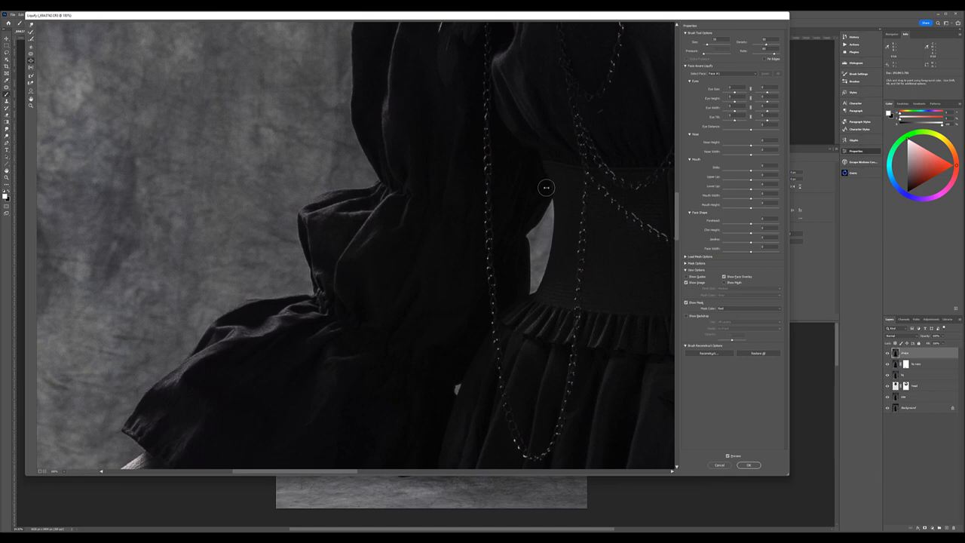
{"action": "left_click_drag", "start_coordinate": [536, 173], "coordinate": [543, 193]}
{"action": "mouse_move", "coordinate": [549, 237]}
{"action": "left_mouse_down"}
{"action": "mouse_move", "coordinate": [538, 285]}
{"action": "mouse_move", "coordinate": [552, 213]}
{"action": "mouse_move", "coordinate": [549, 233]}
{"action": "left_mouse_up"}
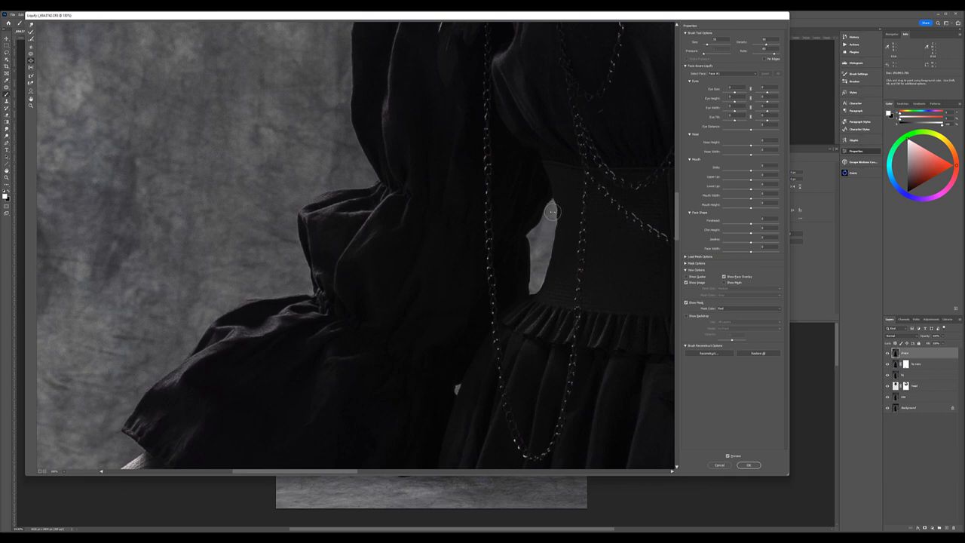
{"action": "left_click_drag", "start_coordinate": [552, 216], "coordinate": [551, 242]}
{"action": "mouse_move", "coordinate": [544, 264]}
{"action": "left_mouse_down"}
{"action": "mouse_move", "coordinate": [533, 292]}
{"action": "mouse_move", "coordinate": [545, 265]}
{"action": "left_mouse_up"}
{"action": "mouse_move", "coordinate": [554, 228]}
{"action": "left_mouse_down"}
{"action": "mouse_move", "coordinate": [551, 209]}
{"action": "mouse_move", "coordinate": [545, 277]}
{"action": "left_mouse_up"}
{"action": "left_click_drag", "start_coordinate": [553, 233], "coordinate": [550, 213]}
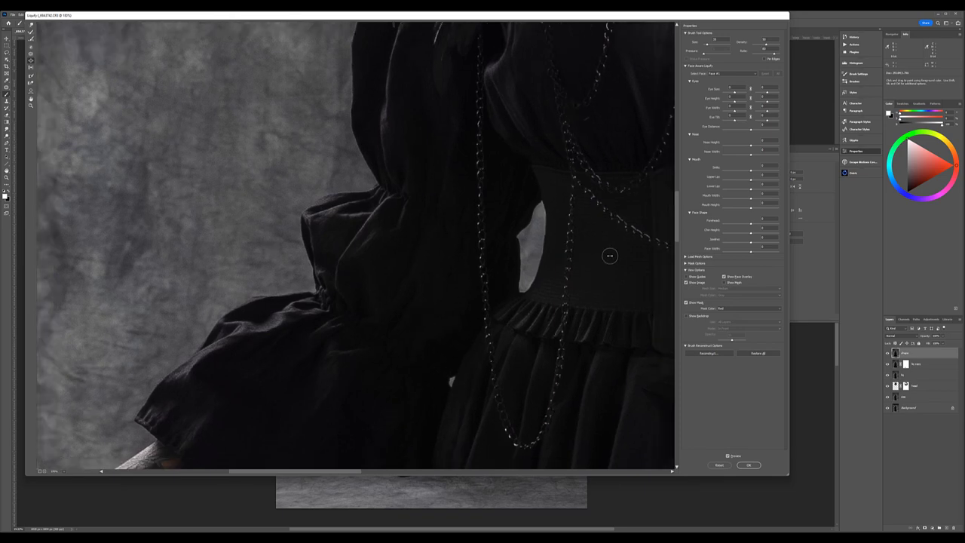
{"action": "scroll", "coordinate": [610, 255], "scroll_direction": "down", "scroll_amount": 10}
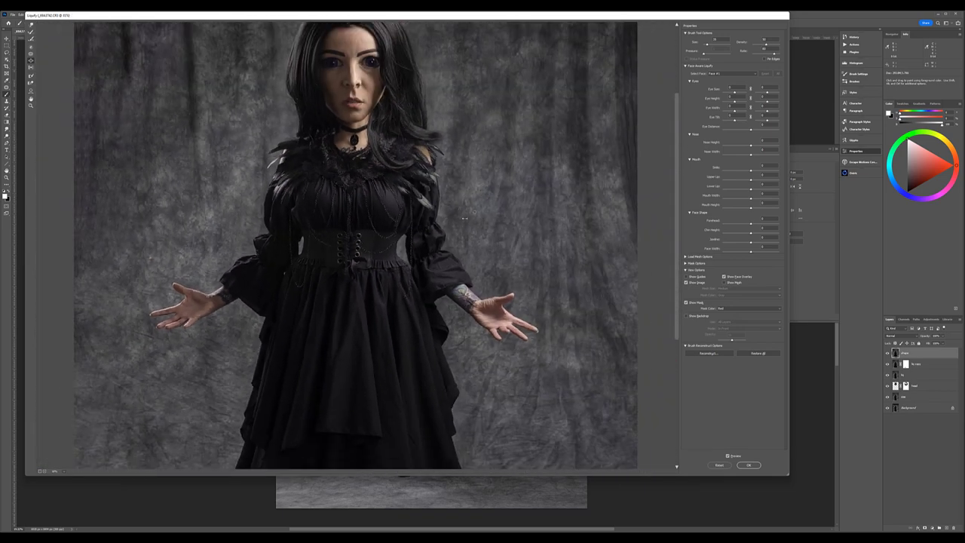
{"action": "scroll", "coordinate": [375, 242], "scroll_direction": "down", "scroll_amount": 4}
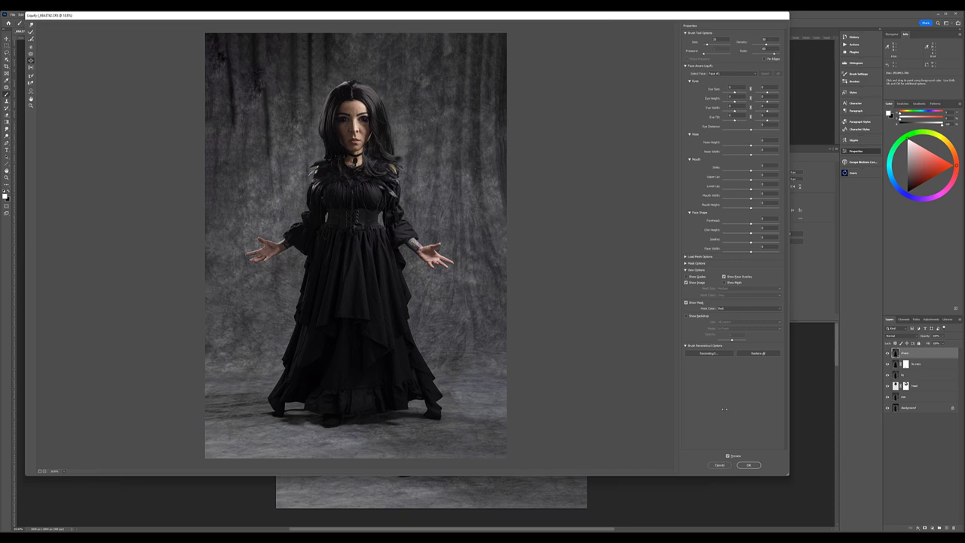
{"action": "left_click", "coordinate": [749, 465]}
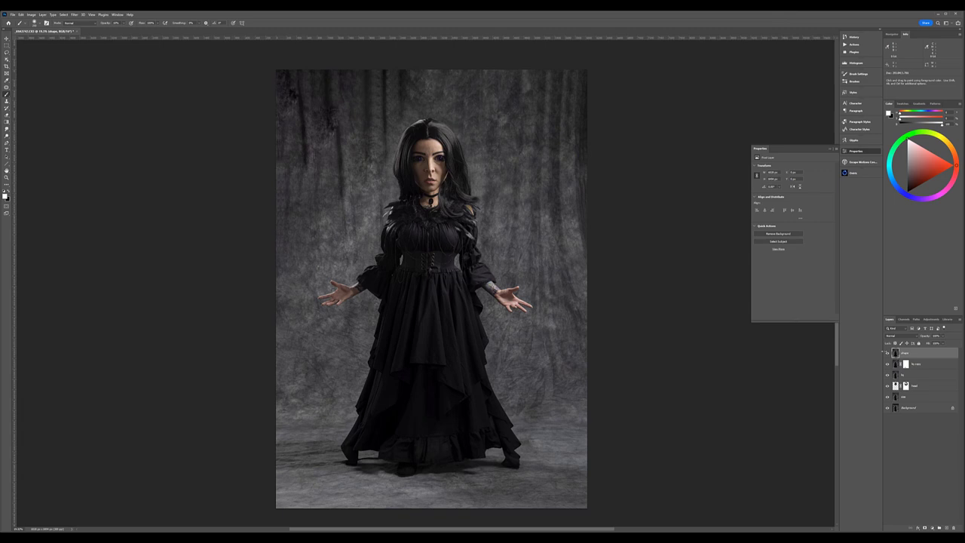
Step: Undo and redo the Liquify to compare the slimmed waist with the original
{"action": "key", "text": "ctrl+z"}
{"action": "key", "text": "ctrl+shift+z"}
{"action": "key", "text": "ctrl+z"}
{"action": "key", "text": "ctrl+shift+z"}
Step: Add a new empty retouching layer and select the Spot Healing Brush Tool
{"action": "left_click", "coordinate": [947, 529]}
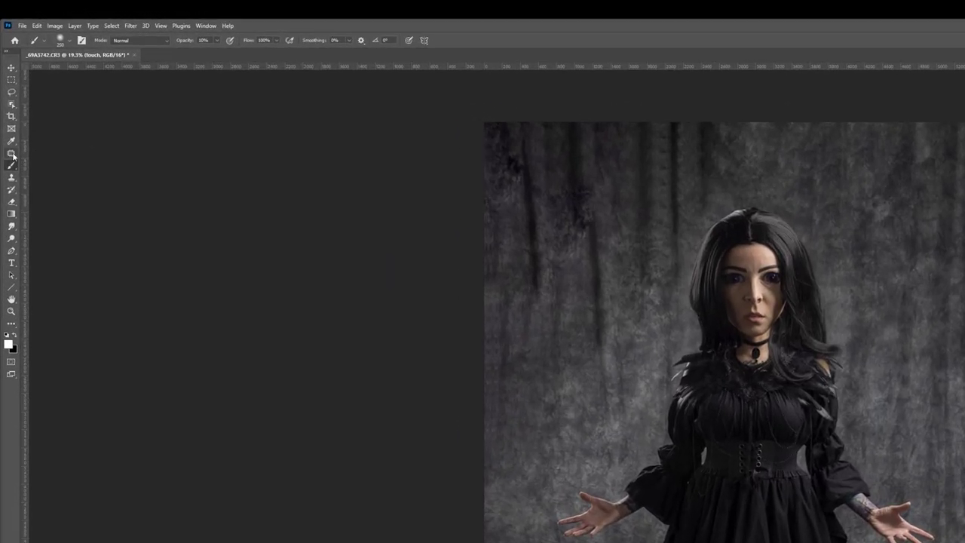
{"action": "left_click", "coordinate": [6, 87]}
{"action": "left_click", "coordinate": [57, 155]}
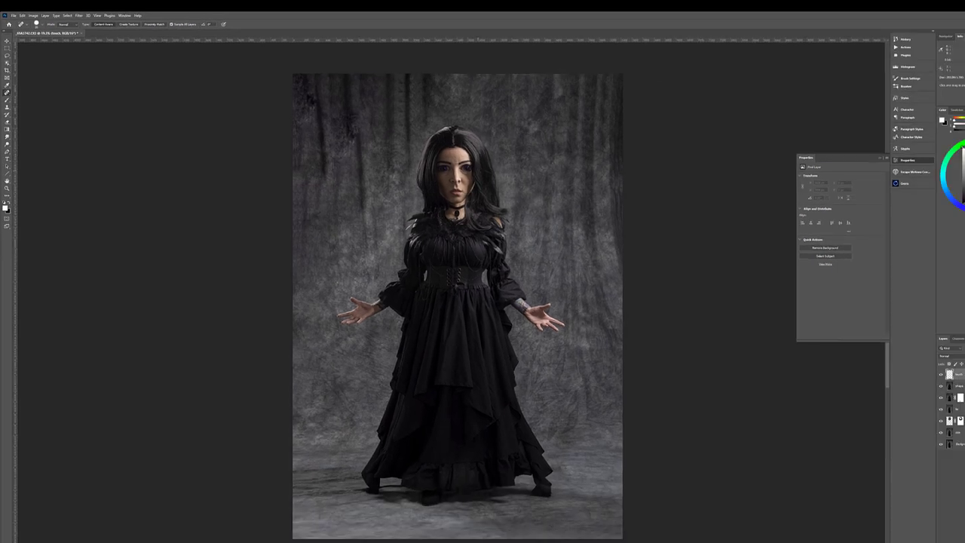
{"action": "scroll", "coordinate": [455, 172], "scroll_direction": "up", "scroll_amount": 10}
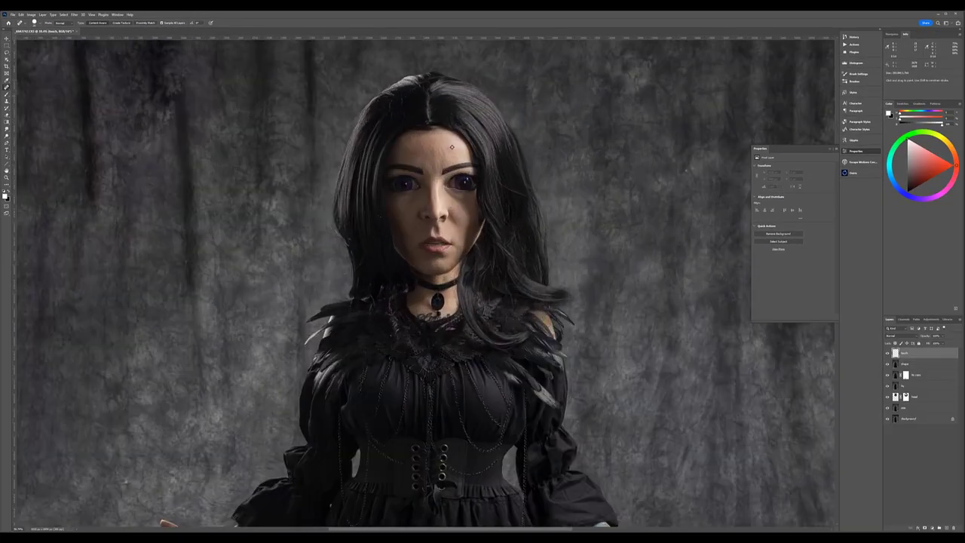
{"action": "scroll", "coordinate": [447, 192], "scroll_direction": "up", "scroll_amount": 5}
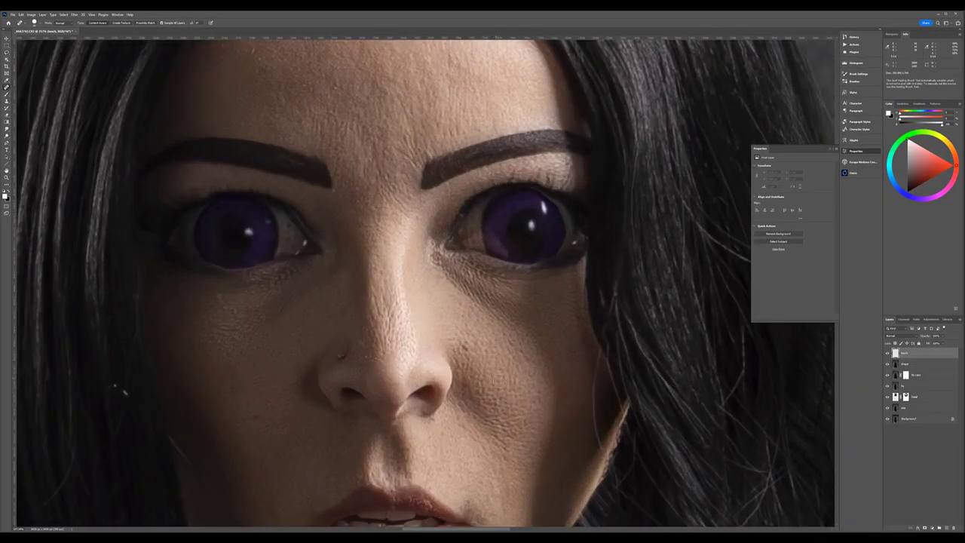
{"action": "left_click_drag", "start_coordinate": [426, 282], "coordinate": [500, 181]}
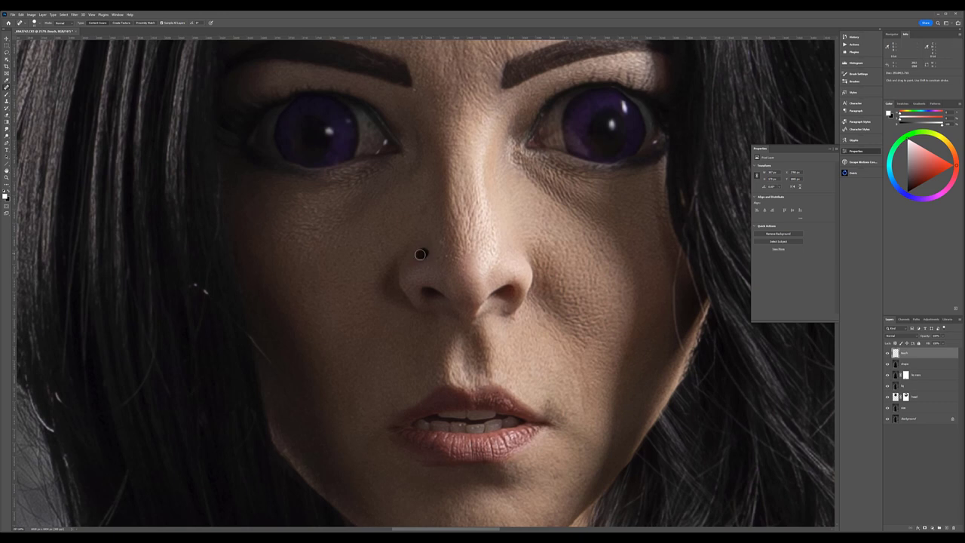
{"action": "left_click", "coordinate": [423, 256]}
{"action": "scroll", "coordinate": [506, 312], "scroll_direction": "down", "scroll_amount": 5}
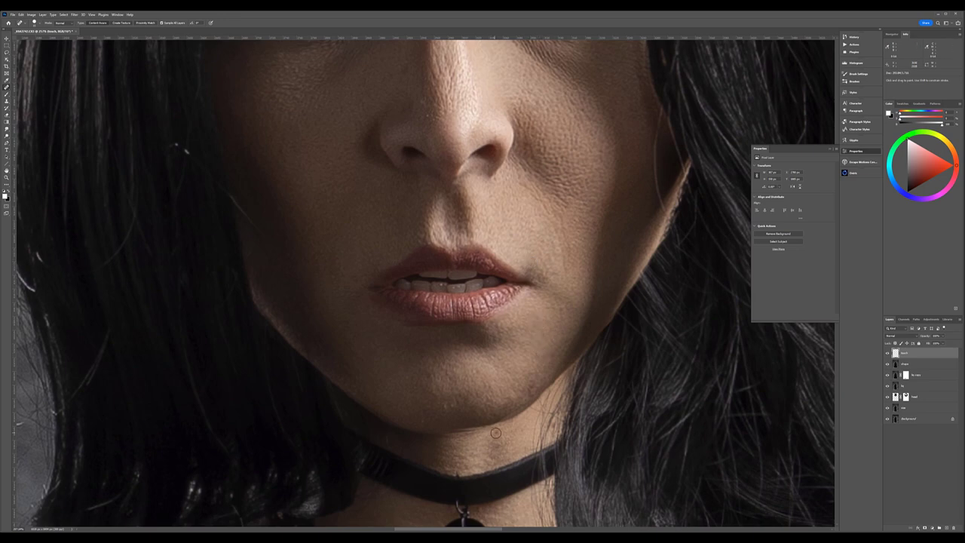
{"action": "scroll", "coordinate": [472, 214], "scroll_direction": "up", "scroll_amount": 10}
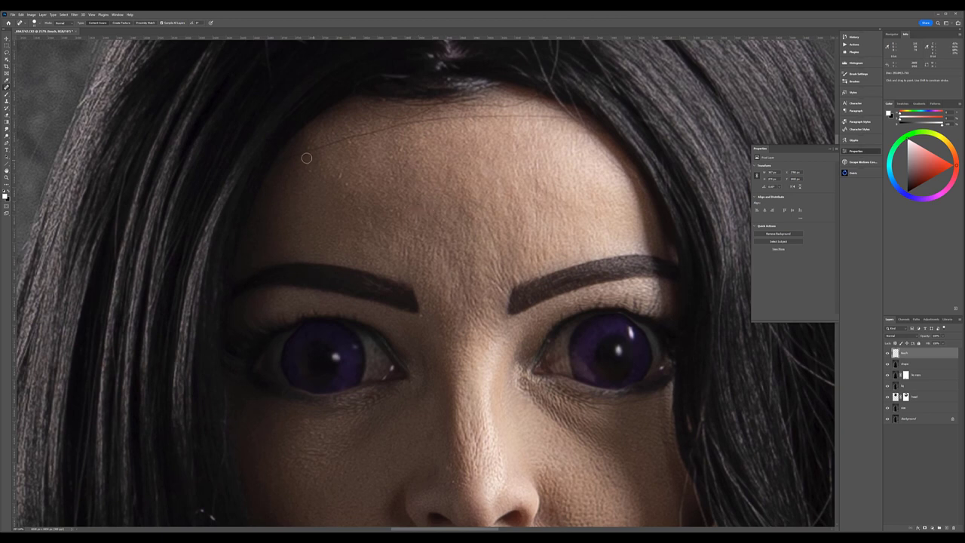
{"action": "mouse_move", "coordinate": [294, 156]}
{"action": "left_mouse_down"}
{"action": "mouse_move", "coordinate": [403, 123]}
{"action": "mouse_move", "coordinate": [561, 116]}
{"action": "left_mouse_up"}
{"action": "key", "text": "ctrl+z"}
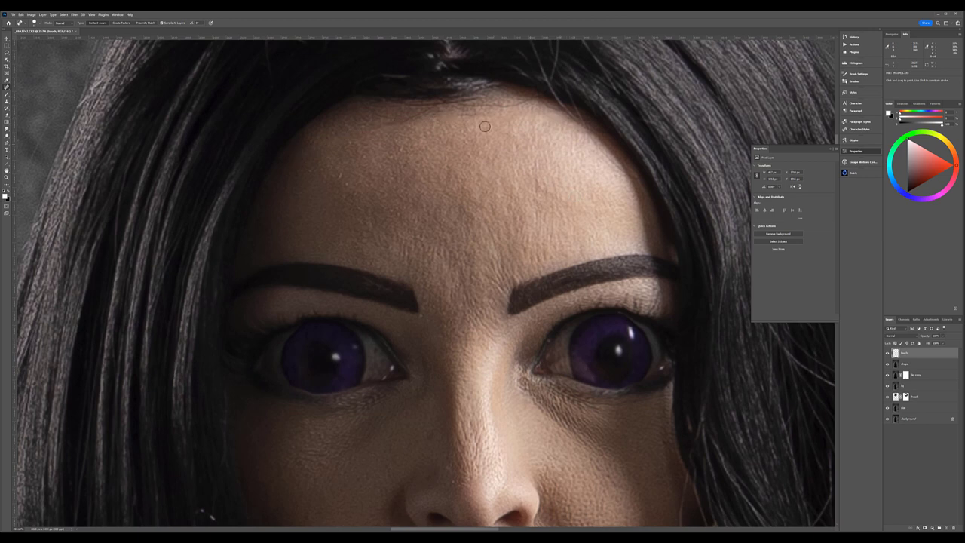
{"action": "left_click_drag", "start_coordinate": [384, 122], "coordinate": [392, 129]}
{"action": "left_click", "coordinate": [377, 123]}
{"action": "left_click", "coordinate": [425, 118]}
{"action": "left_click", "coordinate": [470, 112]}
{"action": "scroll", "coordinate": [517, 166], "scroll_direction": "down", "scroll_amount": 10}
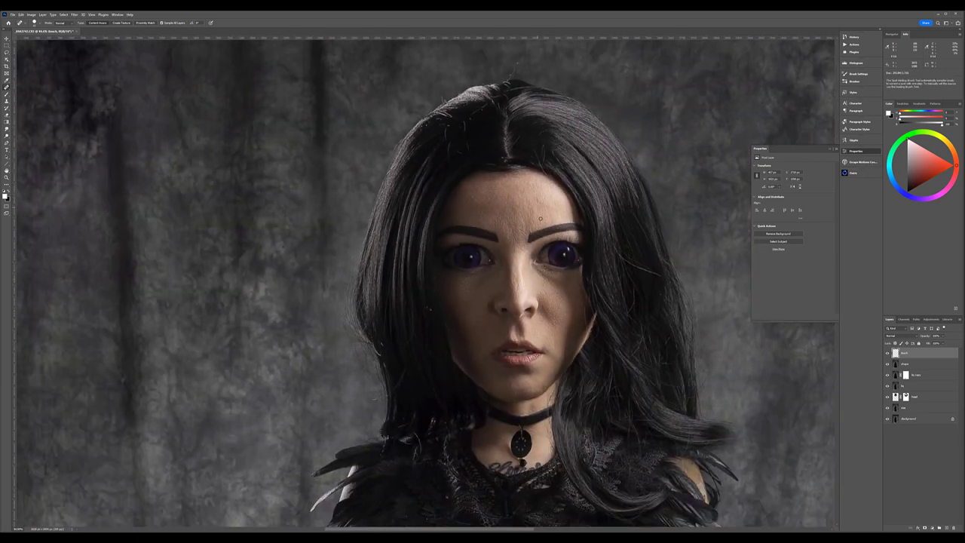
{"action": "scroll", "coordinate": [518, 166], "scroll_direction": "up", "scroll_amount": 3}
{"action": "scroll", "coordinate": [518, 165], "scroll_direction": "down", "scroll_amount": 10}
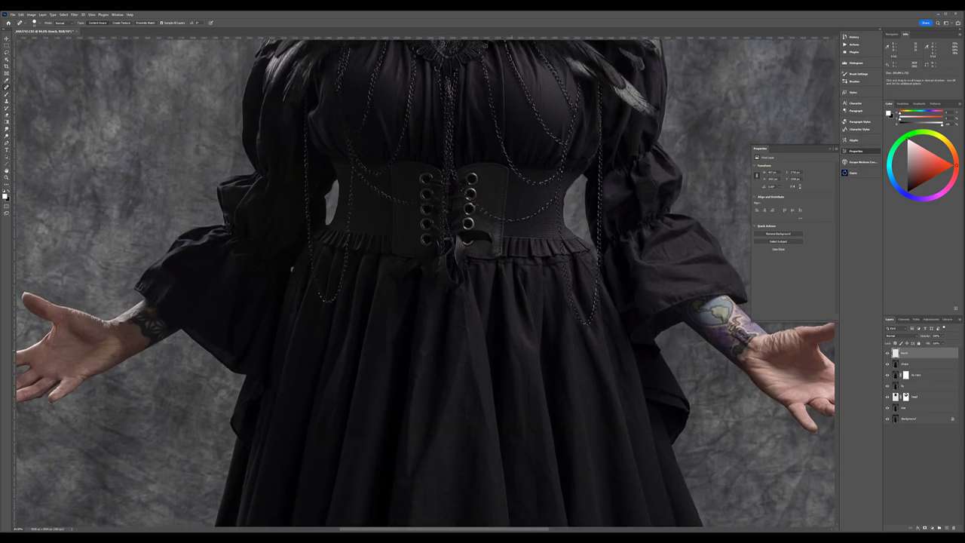
{"action": "scroll", "coordinate": [518, 166], "scroll_direction": "up", "scroll_amount": 5}
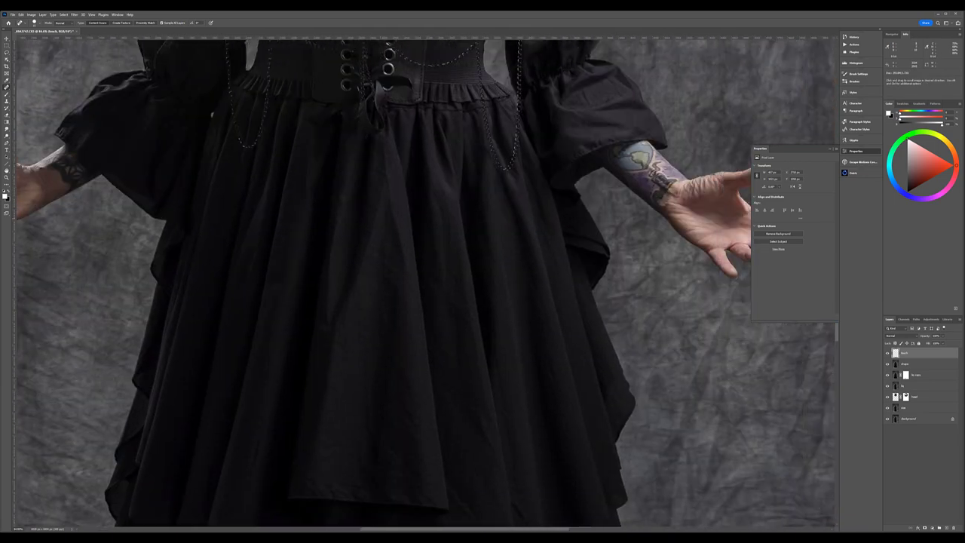
{"action": "scroll", "coordinate": [424, 283], "scroll_direction": "left", "scroll_amount": 4}
{"action": "scroll", "coordinate": [425, 283], "scroll_direction": "up", "scroll_amount": 6}
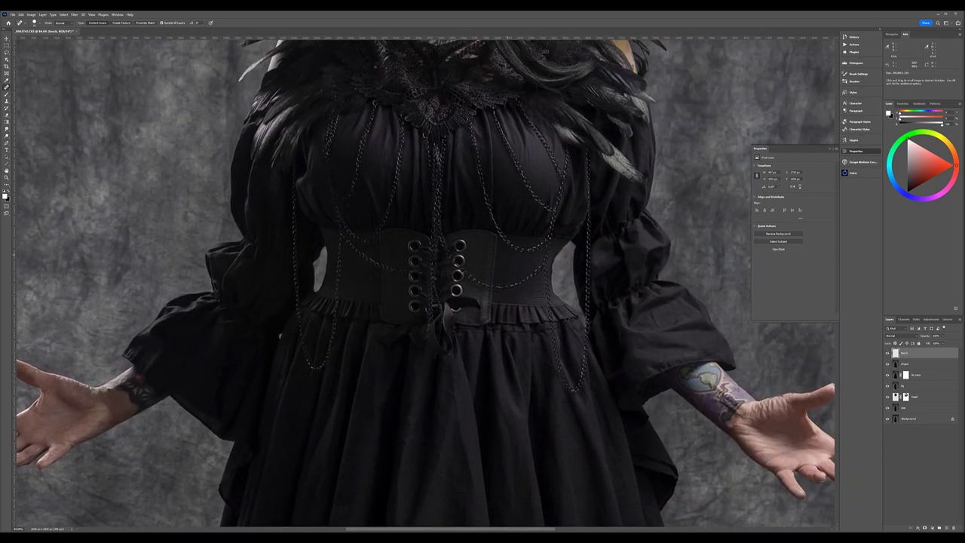
{"action": "scroll", "coordinate": [424, 283], "scroll_direction": "up", "scroll_amount": 10}
{"action": "scroll", "coordinate": [425, 282], "scroll_direction": "left", "scroll_amount": 2}
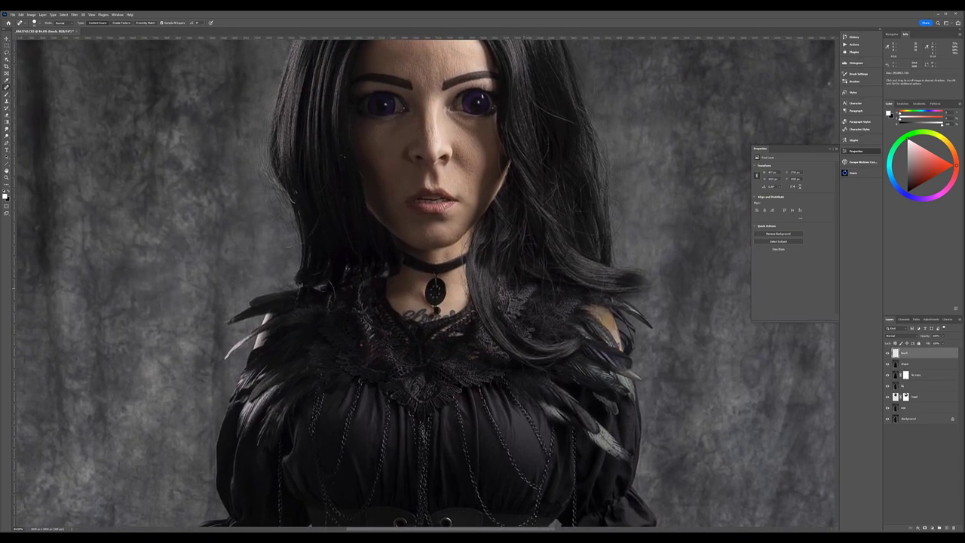
{"action": "scroll", "coordinate": [424, 283], "scroll_direction": "up", "scroll_amount": 5}
{"action": "scroll", "coordinate": [425, 283], "scroll_direction": "right", "scroll_amount": 2}
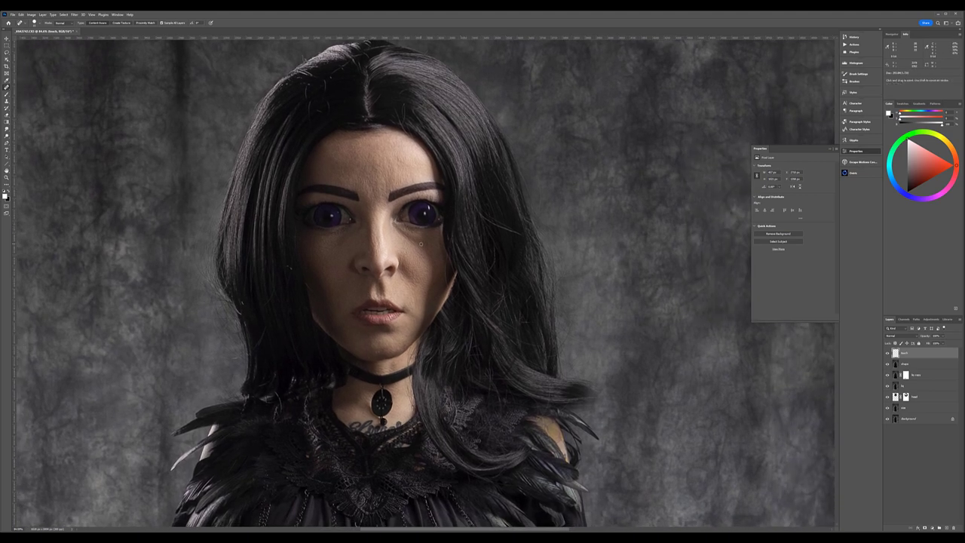
{"action": "scroll", "coordinate": [421, 243], "scroll_direction": "down", "scroll_amount": 10}
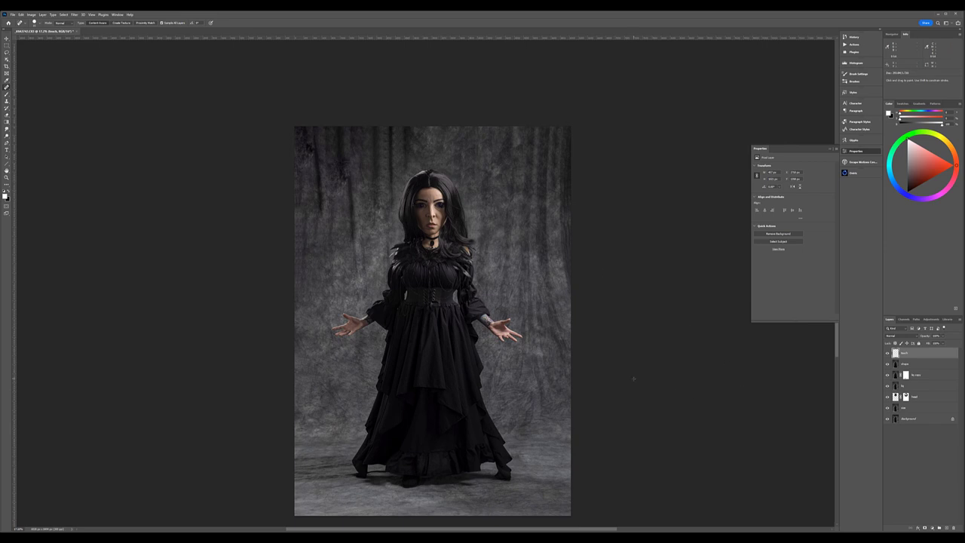
Step: Stamp visible layers into a new top layer and apply Dust & Scratches with a 33-pixel radius
{"action": "key", "text": "ctrl+shift+alt+e"}
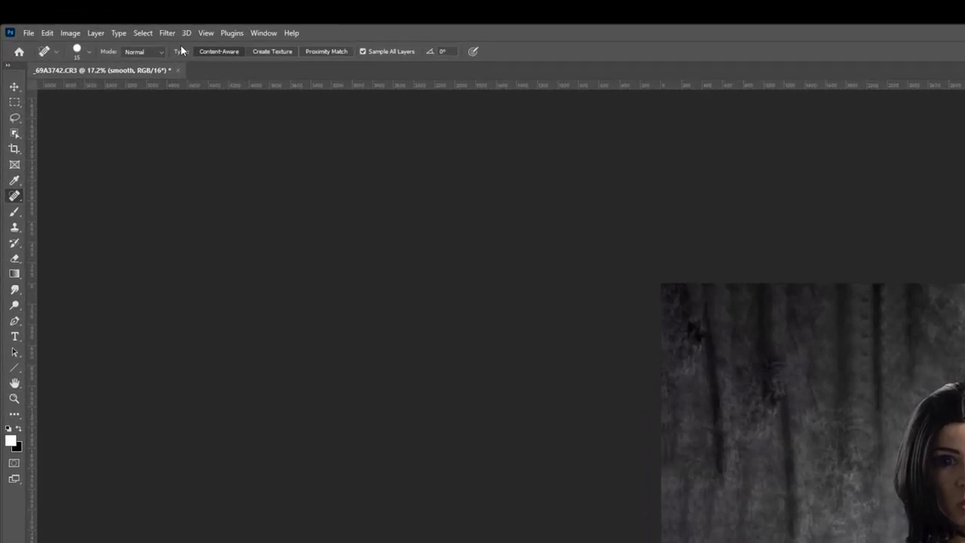
{"action": "left_click", "coordinate": [74, 15]}
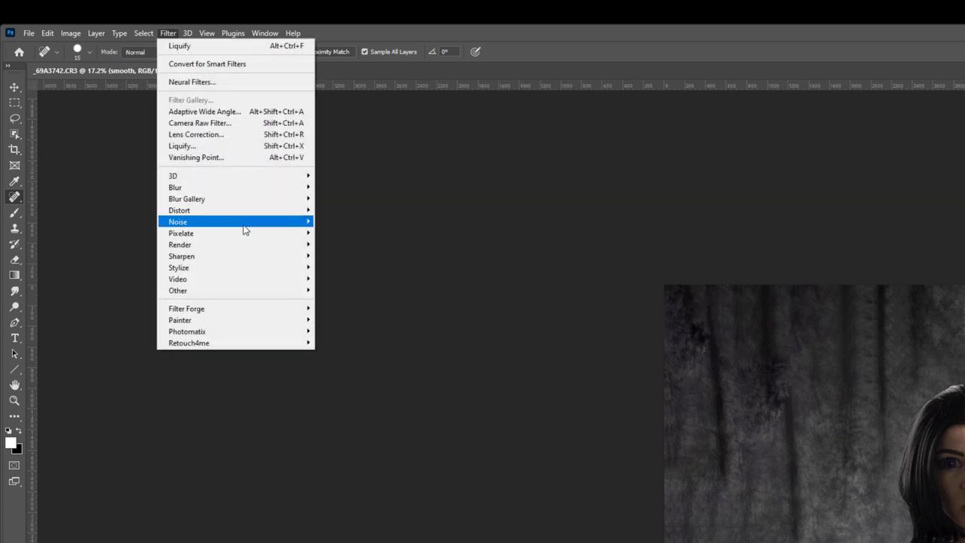
{"action": "mouse_move", "coordinate": [243, 224]}
{"action": "left_click", "coordinate": [347, 245]}
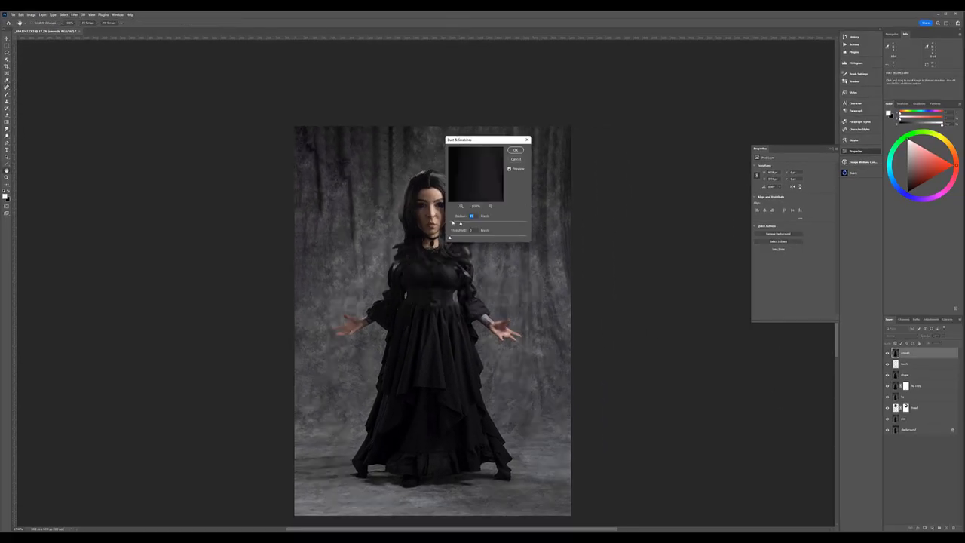
{"action": "left_click_drag", "start_coordinate": [483, 142], "coordinate": [575, 132]}
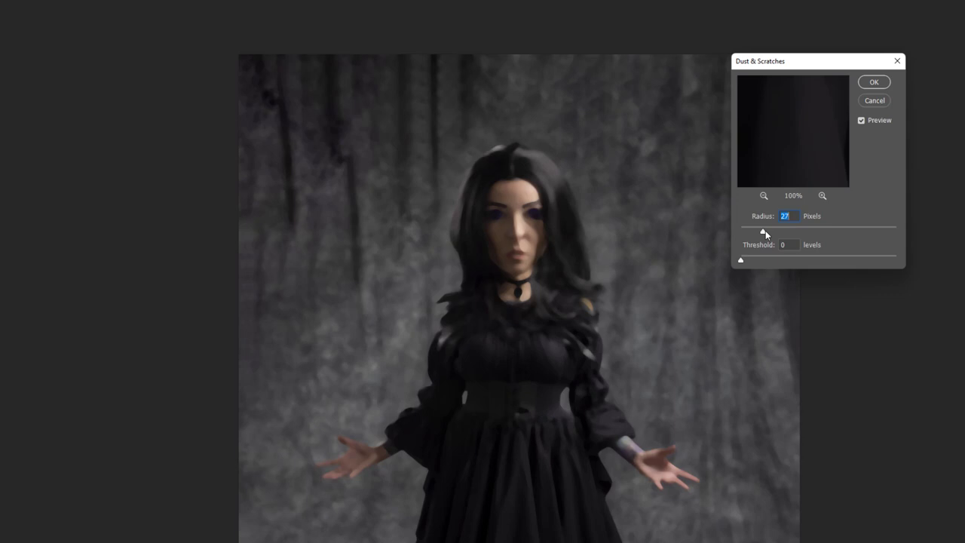
{"action": "left_click_drag", "start_coordinate": [765, 230], "coordinate": [767, 230]}
{"action": "left_click", "coordinate": [517, 197]}
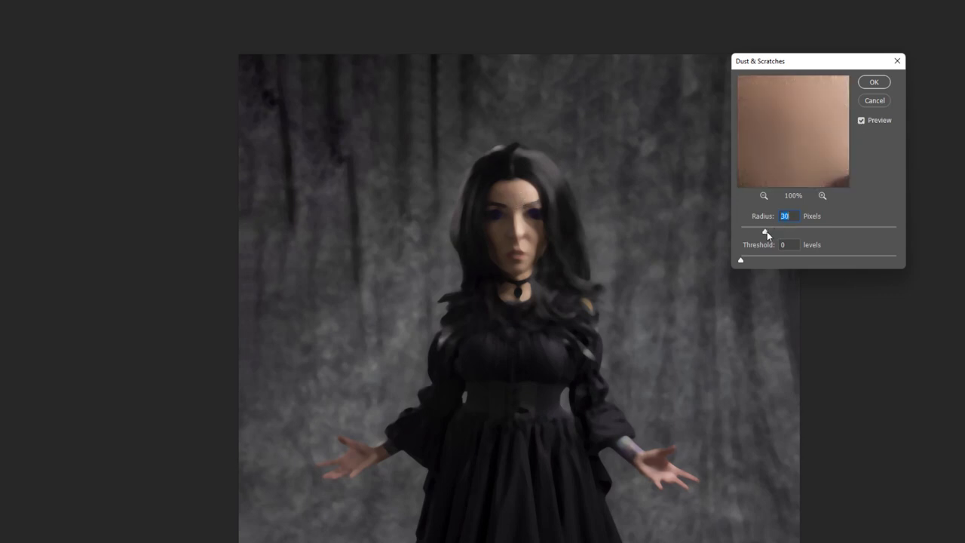
{"action": "left_click_drag", "start_coordinate": [767, 232], "coordinate": [768, 233]}
{"action": "left_click", "coordinate": [874, 82]}
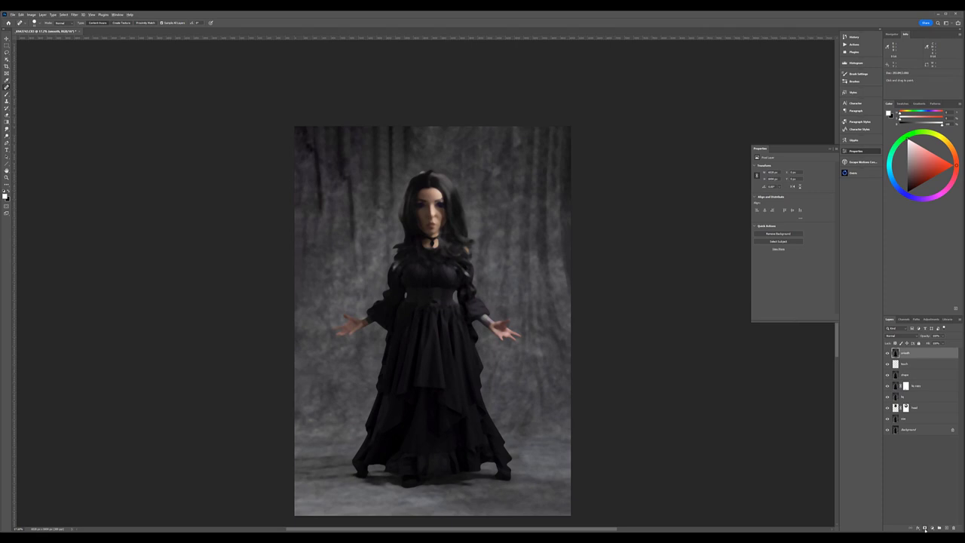
Step: Hide the smoothing layer behind a black mask and ready a small soft round white brush
{"action": "left_click", "coordinate": [925, 528], "text": "alt"}
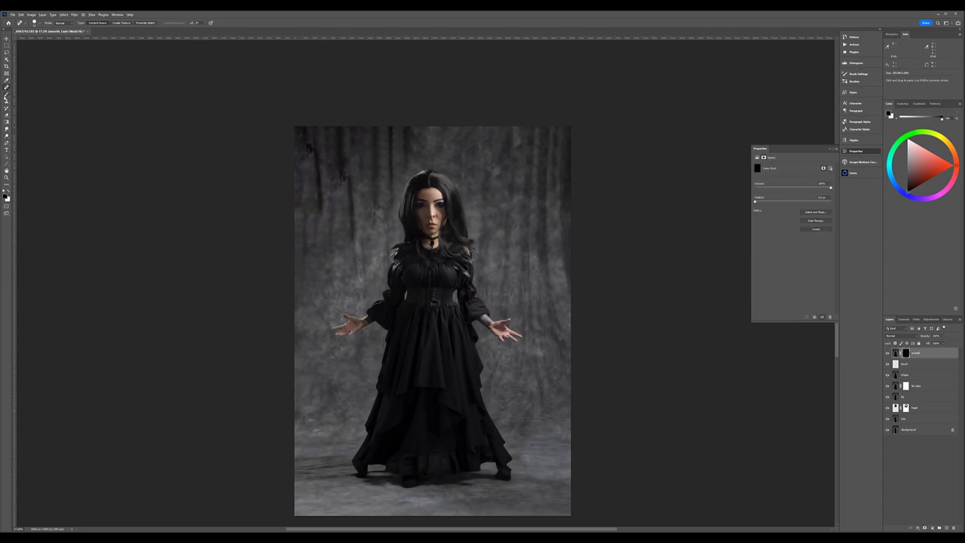
{"action": "key", "text": "b"}
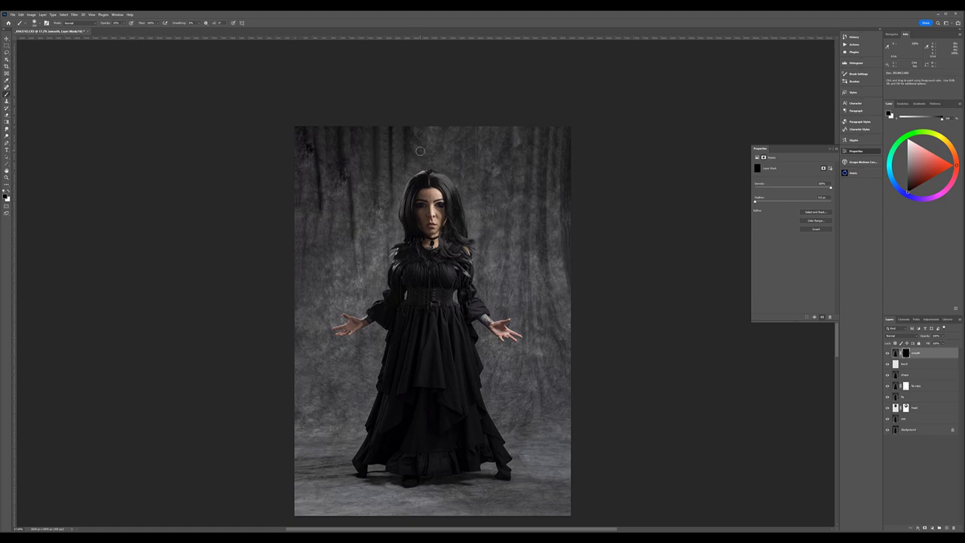
{"action": "scroll", "coordinate": [420, 151], "scroll_direction": "up", "scroll_amount": 4}
{"action": "scroll", "coordinate": [427, 247], "scroll_direction": "up", "scroll_amount": 3}
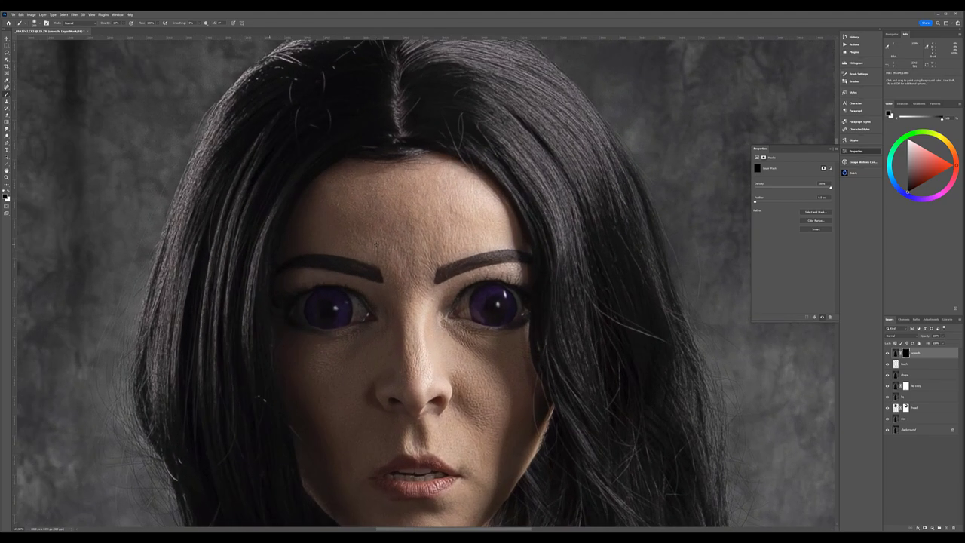
{"action": "right_click", "coordinate": [381, 217]}
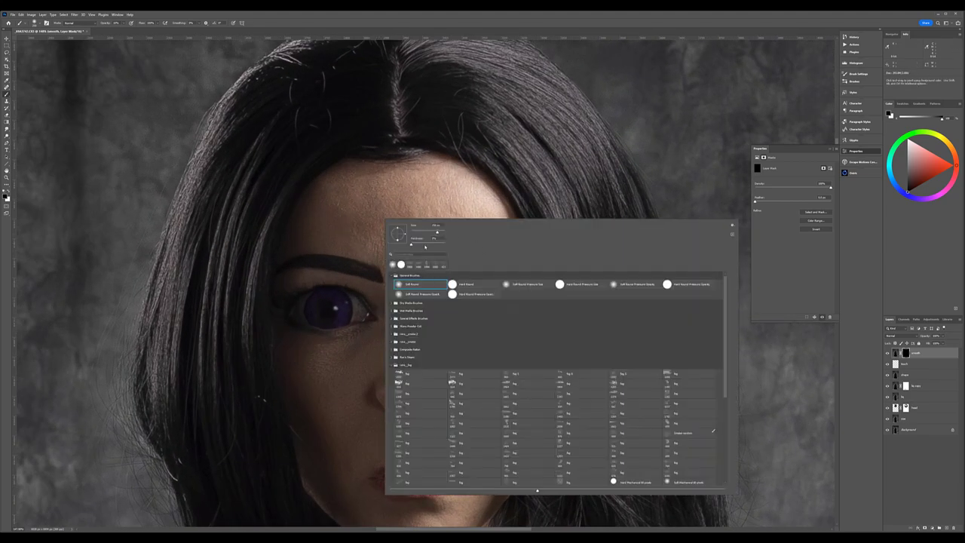
{"action": "left_click", "coordinate": [370, 195]}
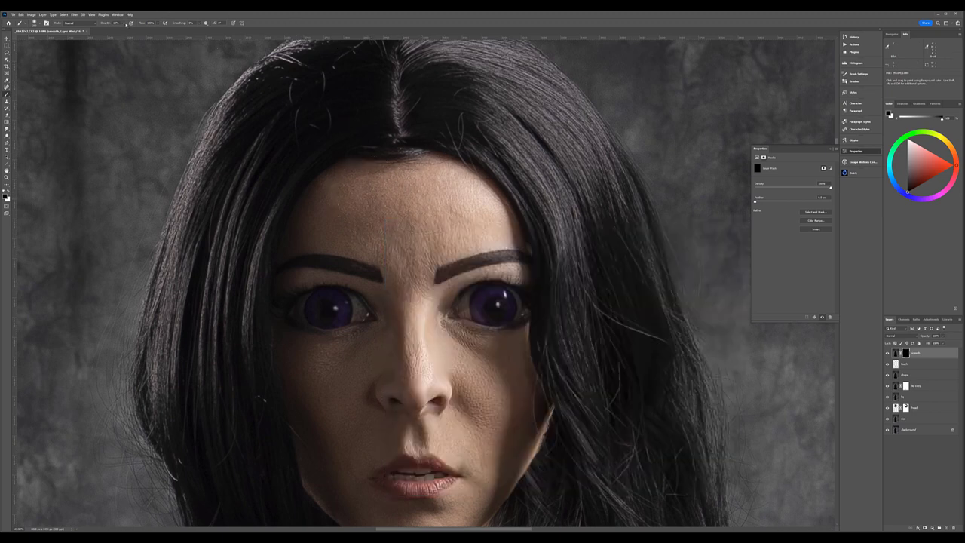
{"action": "key", "text": "x"}
{"action": "key", "text": "bracketleft"}
{"action": "key", "text": "bracketleft"}
{"action": "key", "text": "bracketleft"}
{"action": "key", "text": "bracketleft"}
Step: Navigate to the hand and paint the smoothing back onto the palm in white
{"action": "scroll", "coordinate": [416, 304], "scroll_direction": "down", "scroll_amount": 3}
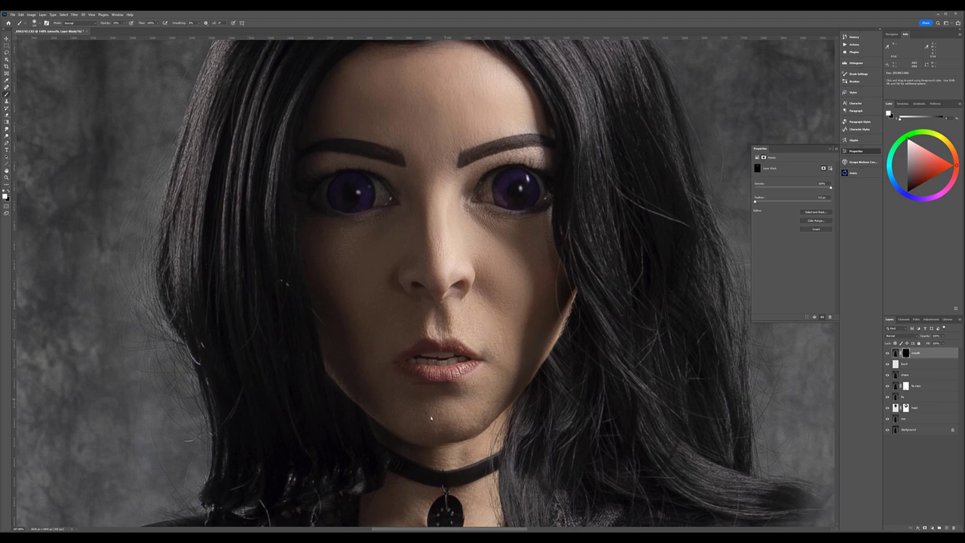
{"action": "key", "text": "bracketright"}
{"action": "key", "text": "bracketright"}
{"action": "key", "text": "bracketright"}
{"action": "key", "text": "bracketleft"}
{"action": "key", "text": "bracketleft"}
{"action": "key", "text": "bracketleft"}
{"action": "left_click_drag", "start_coordinate": [504, 395], "coordinate": [407, 169]}
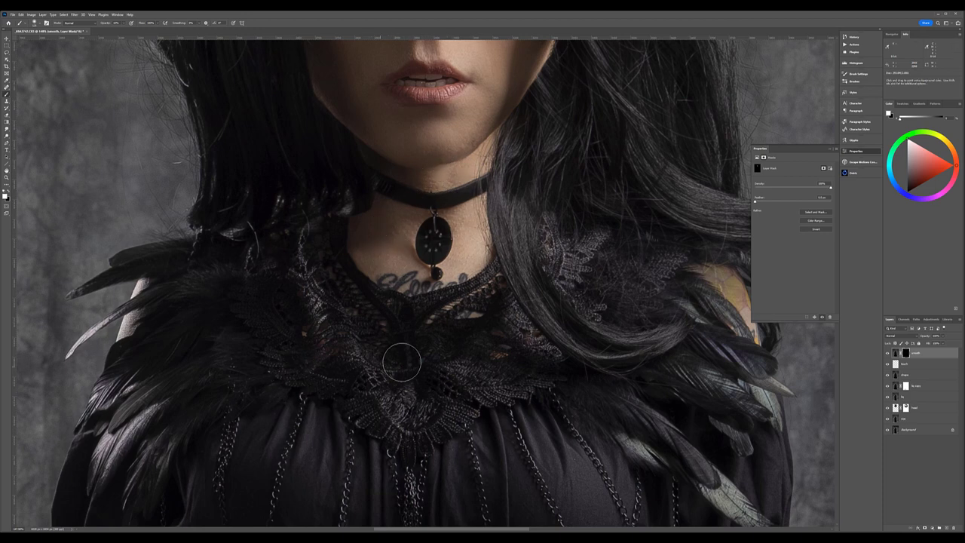
{"action": "scroll", "coordinate": [402, 363], "scroll_direction": "down", "scroll_amount": 1}
{"action": "scroll", "coordinate": [401, 362], "scroll_direction": "down", "scroll_amount": 1}
{"action": "scroll", "coordinate": [590, 327], "scroll_direction": "down", "scroll_amount": 5}
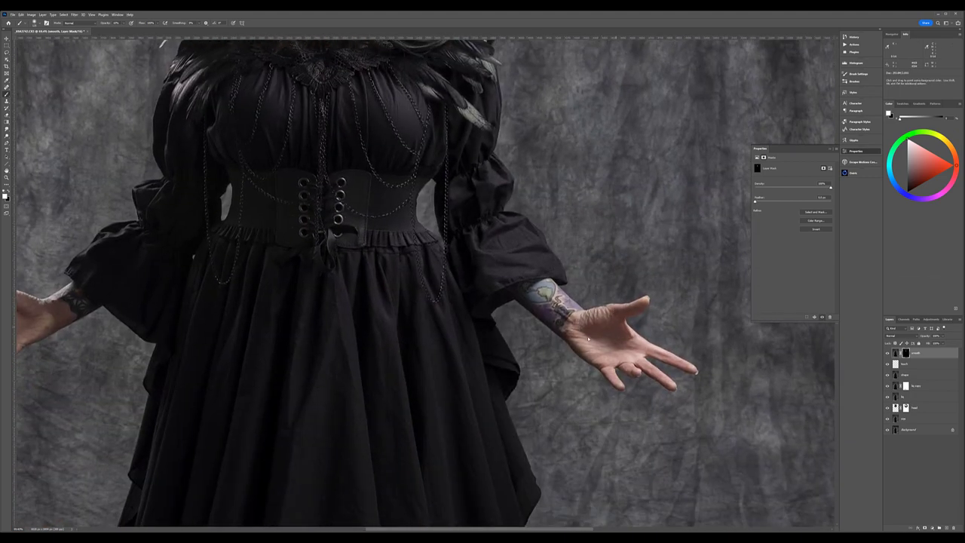
{"action": "scroll", "coordinate": [642, 363], "scroll_direction": "up", "scroll_amount": 4}
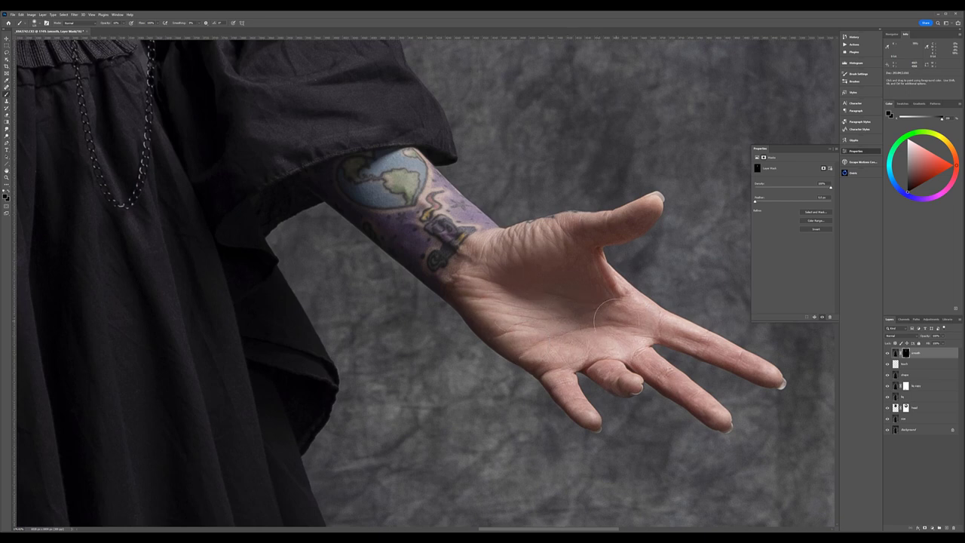
{"action": "key", "text": "x"}
{"action": "key", "text": "x"}
{"action": "key", "text": "x"}
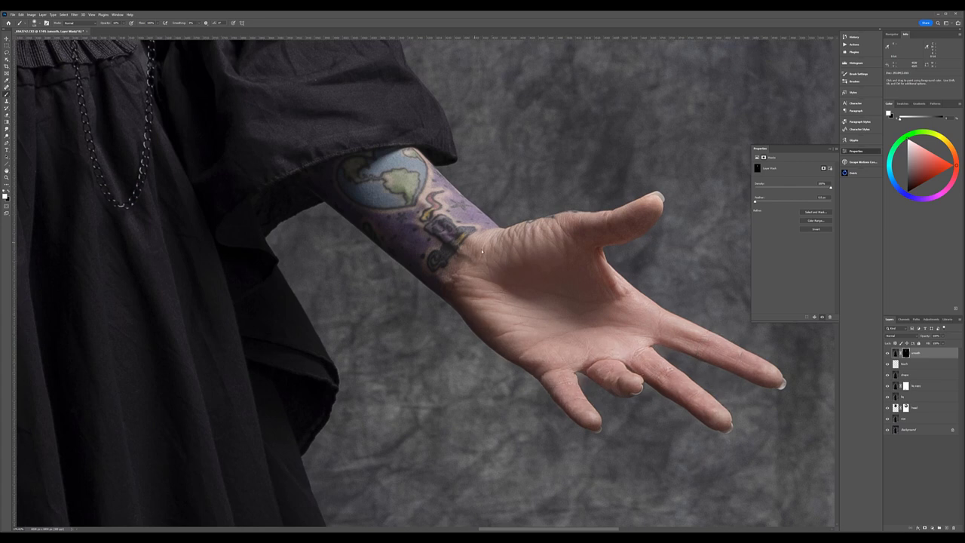
{"action": "left_click_drag", "start_coordinate": [364, 273], "coordinate": [599, 351]}
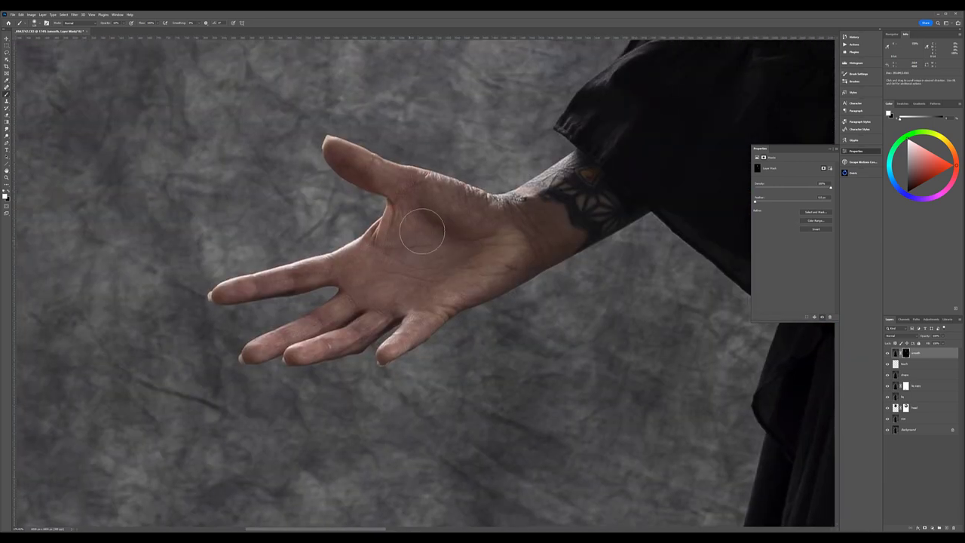
{"action": "mouse_move", "coordinate": [422, 232]}
{"action": "left_mouse_down"}
{"action": "mouse_move", "coordinate": [445, 220]}
{"action": "mouse_move", "coordinate": [398, 222]}
{"action": "mouse_move", "coordinate": [431, 254]}
{"action": "mouse_move", "coordinate": [498, 247]}
{"action": "mouse_move", "coordinate": [407, 331]}
{"action": "mouse_move", "coordinate": [376, 310]}
{"action": "mouse_move", "coordinate": [277, 326]}
{"action": "mouse_move", "coordinate": [295, 294]}
{"action": "mouse_move", "coordinate": [390, 244]}
{"action": "mouse_move", "coordinate": [350, 164]}
{"action": "mouse_move", "coordinate": [529, 219]}
{"action": "mouse_move", "coordinate": [554, 216]}
{"action": "mouse_move", "coordinate": [406, 217]}
{"action": "mouse_move", "coordinate": [388, 234]}
{"action": "mouse_move", "coordinate": [433, 302]}
{"action": "mouse_move", "coordinate": [512, 254]}
{"action": "mouse_move", "coordinate": [470, 237]}
{"action": "left_mouse_up"}
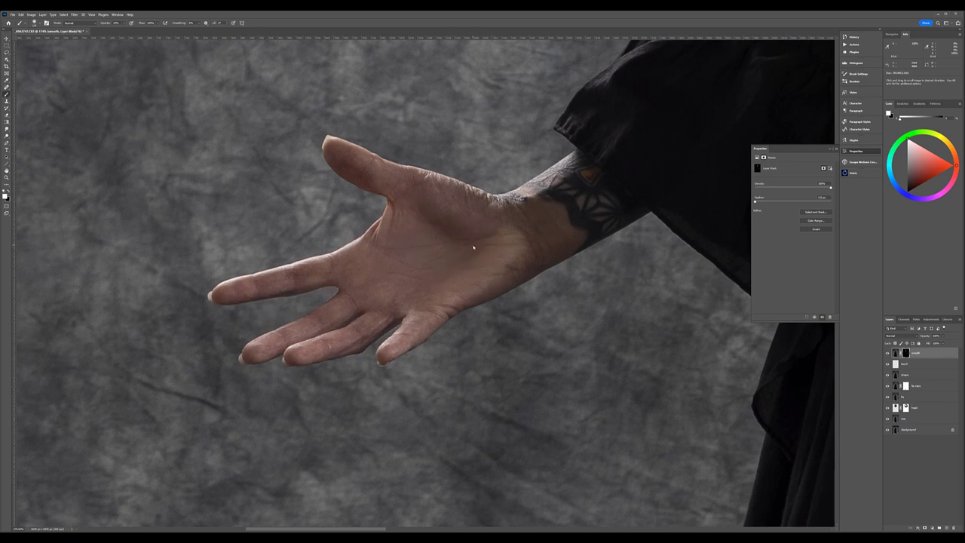
{"action": "scroll", "coordinate": [485, 245], "scroll_direction": "down", "scroll_amount": 10}
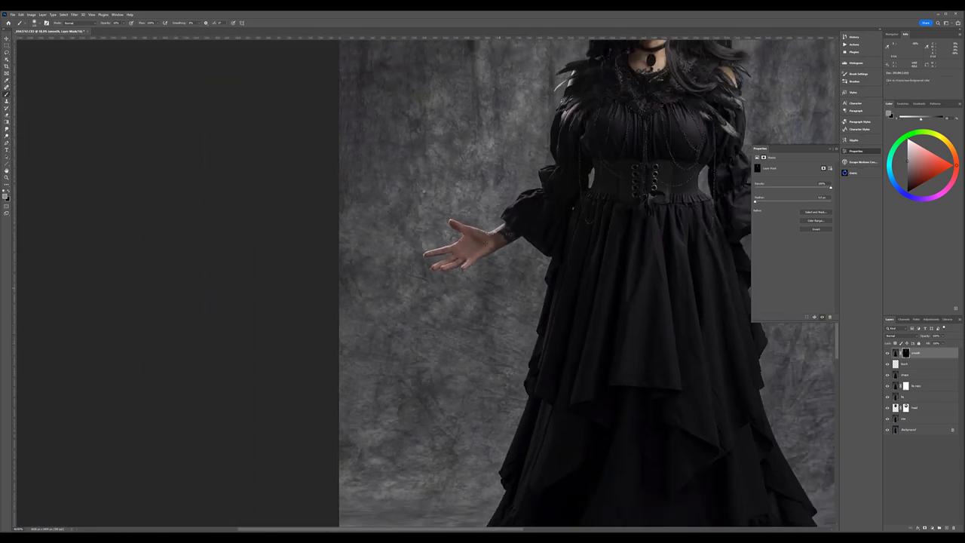
Step: Fit the whole photo in view, switch to the Move tool, and zoom across the face to the purple eyes
{"action": "key", "text": "ctrl+0"}
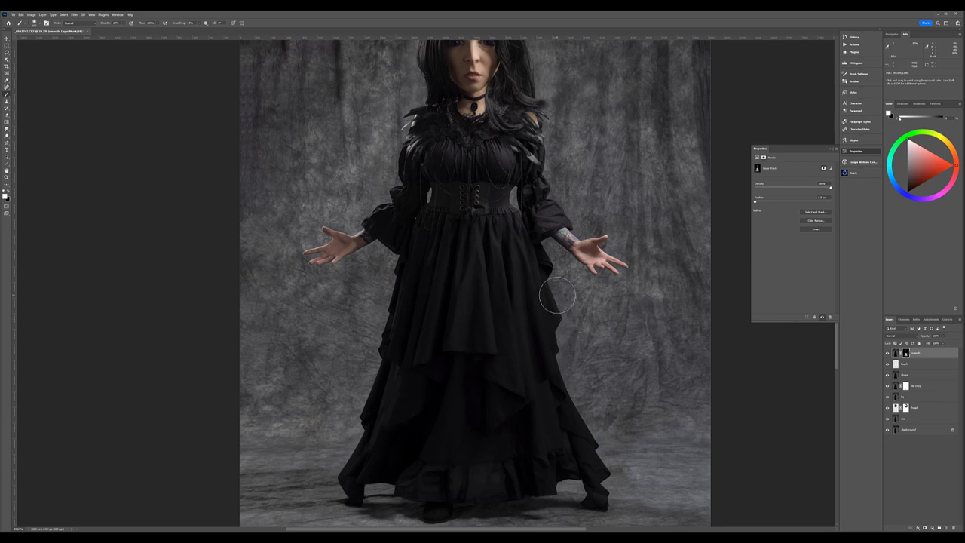
{"action": "scroll", "coordinate": [498, 247], "scroll_direction": "down", "scroll_amount": 2}
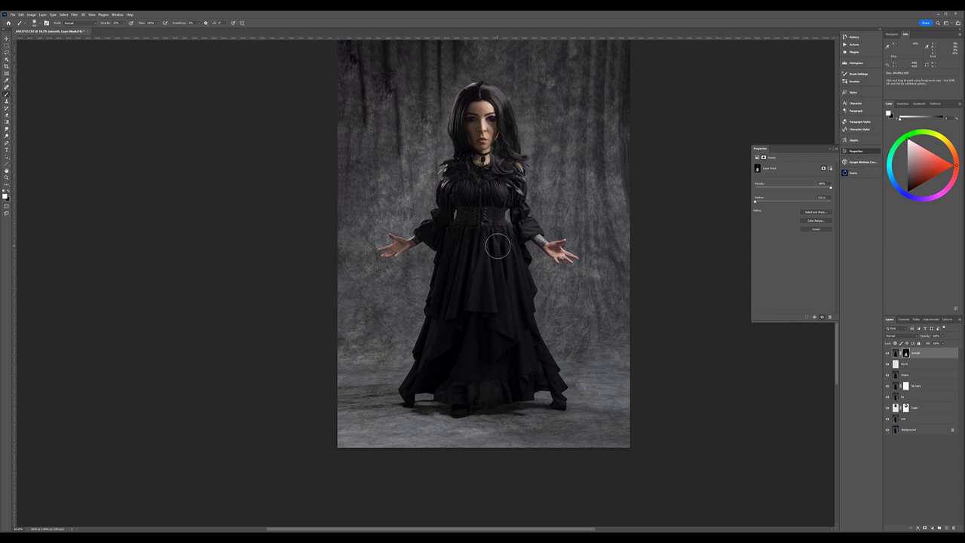
{"action": "scroll", "coordinate": [492, 237], "scroll_direction": "up", "scroll_amount": 1}
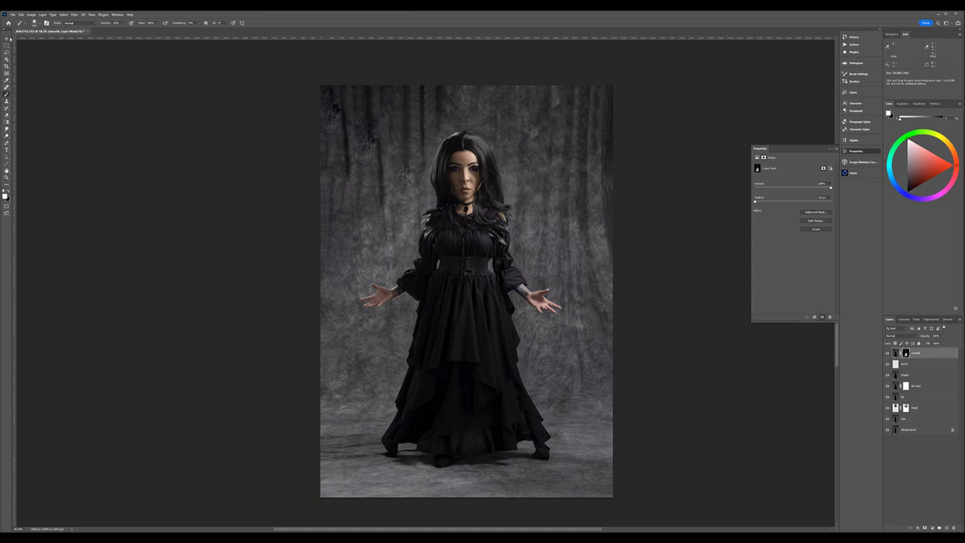
{"action": "key", "text": "v"}
{"action": "scroll", "coordinate": [484, 160], "scroll_direction": "up", "scroll_amount": 10}
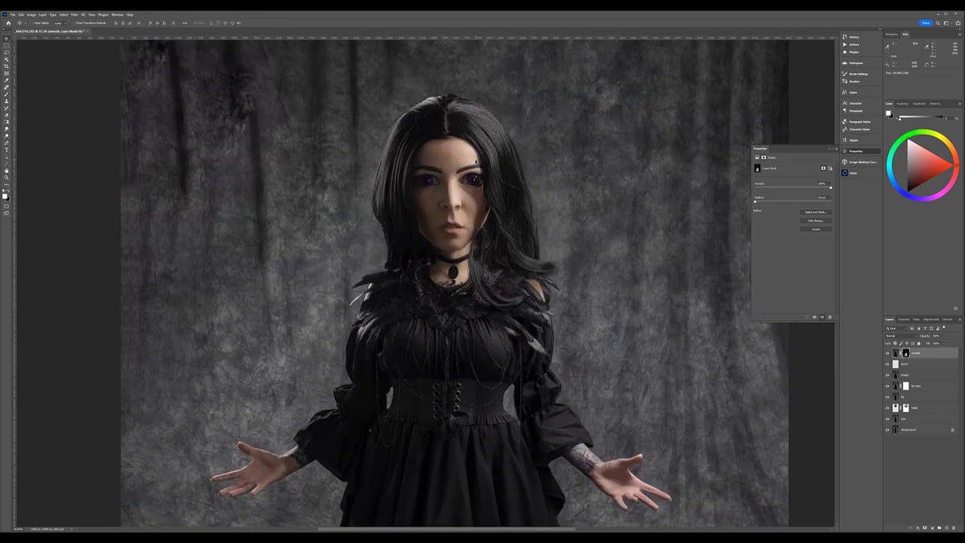
{"action": "scroll", "coordinate": [444, 204], "scroll_direction": "up", "scroll_amount": 3}
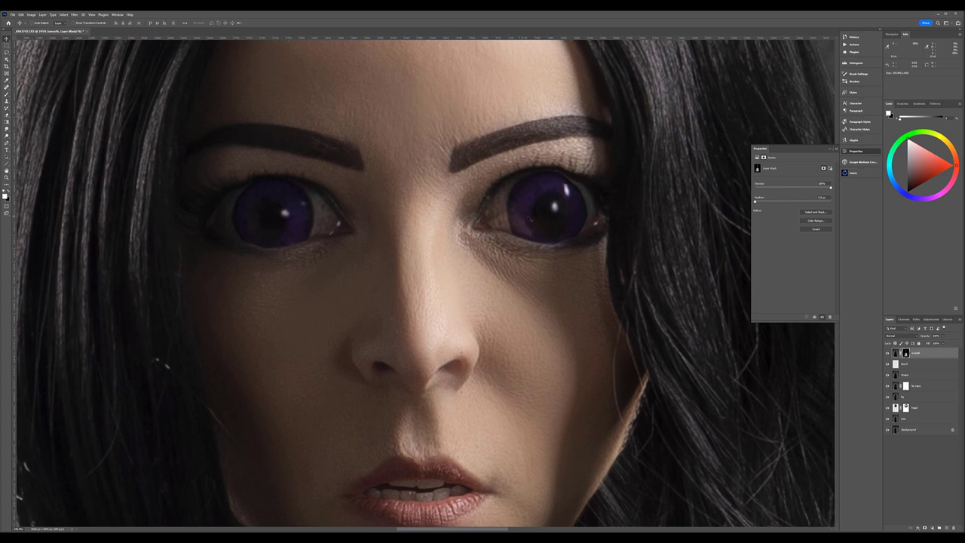
{"action": "left_click_drag", "start_coordinate": [490, 226], "coordinate": [390, 226]}
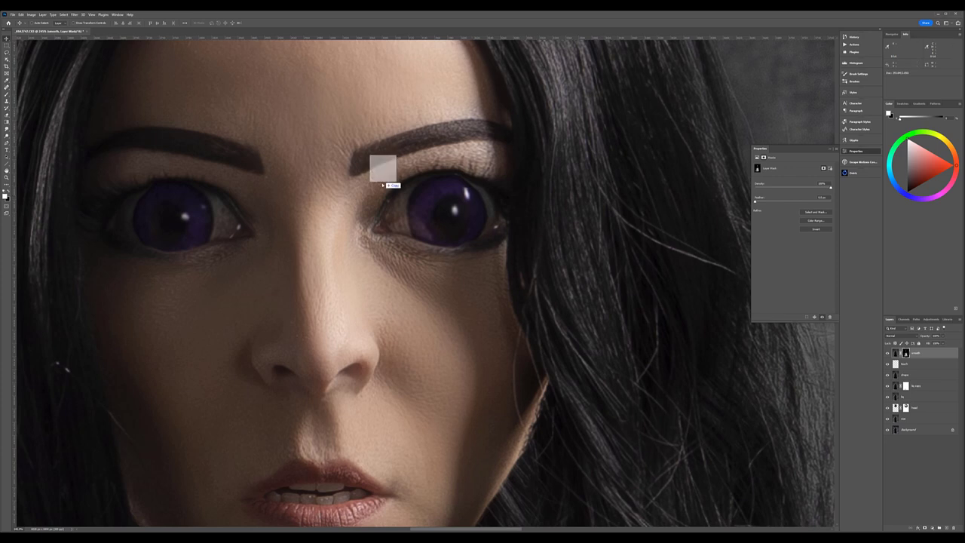
Step: Place the purple iris image as a new layer and shrink it roughly onto the right eye
{"action": "key", "text": "ctrl+t"}
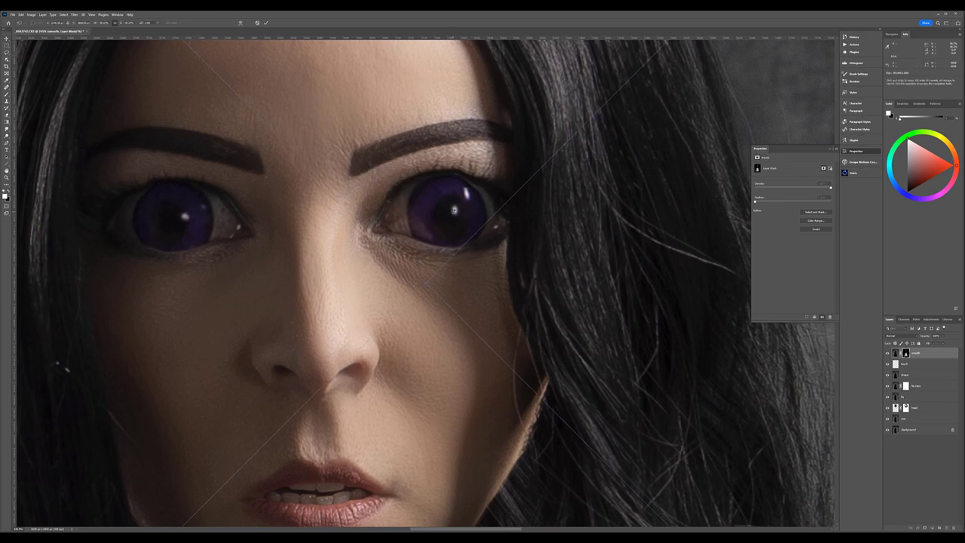
{"action": "key", "text": "ctrl+shift+alt+e"}
{"action": "scroll", "coordinate": [453, 225], "scroll_direction": "down", "scroll_amount": 8}
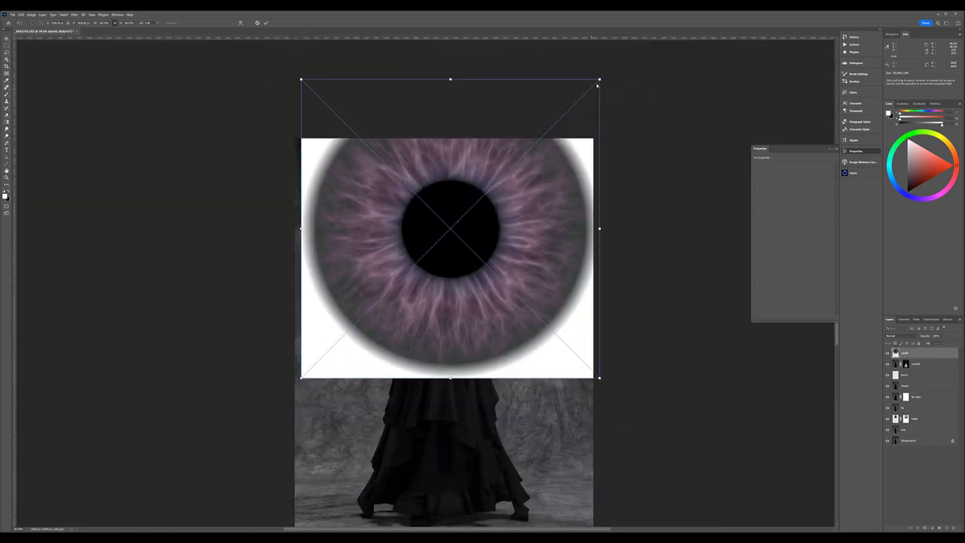
{"action": "left_click_drag", "start_coordinate": [600, 79], "coordinate": [358, 320]}
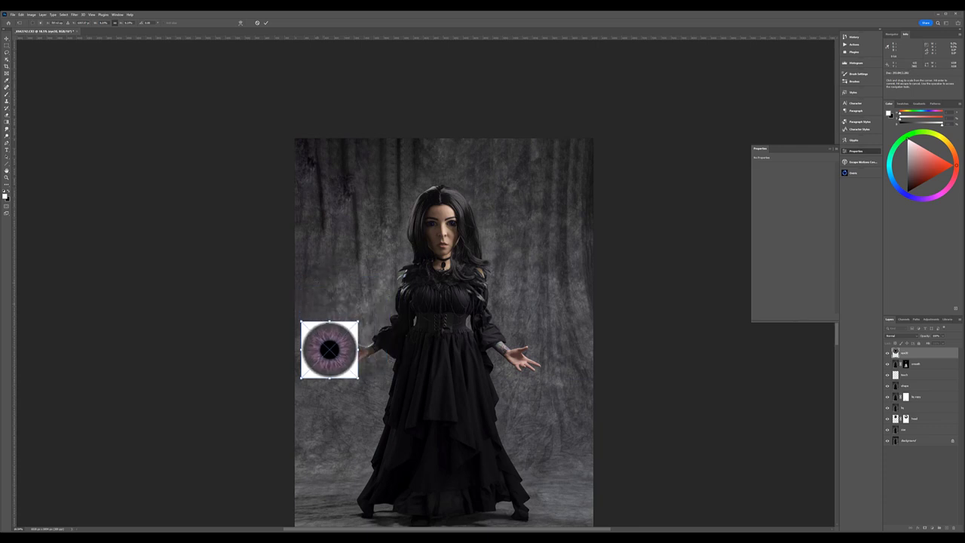
{"action": "left_click_drag", "start_coordinate": [330, 350], "coordinate": [460, 219]}
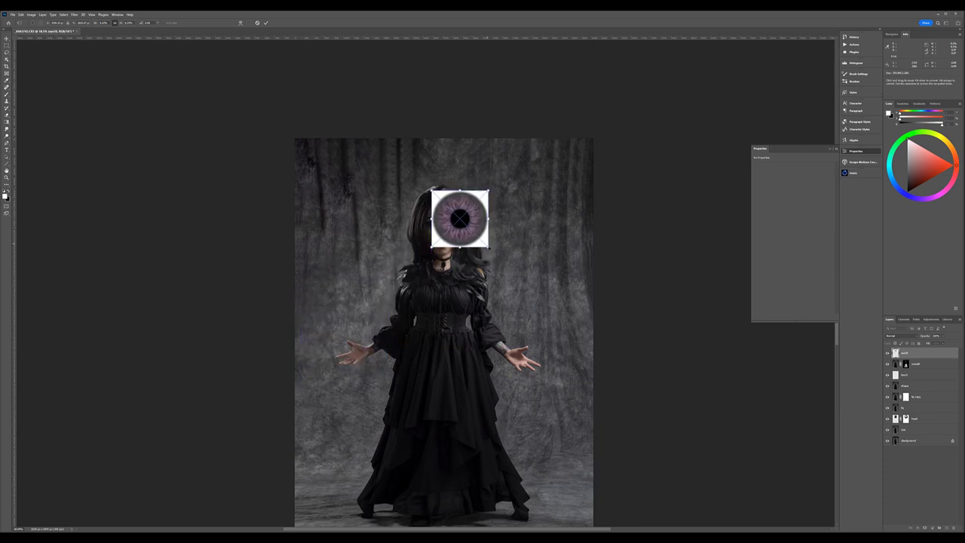
{"action": "left_click_drag", "start_coordinate": [488, 248], "coordinate": [458, 214]}
{"action": "scroll", "coordinate": [451, 220], "scroll_direction": "up", "scroll_amount": 5}
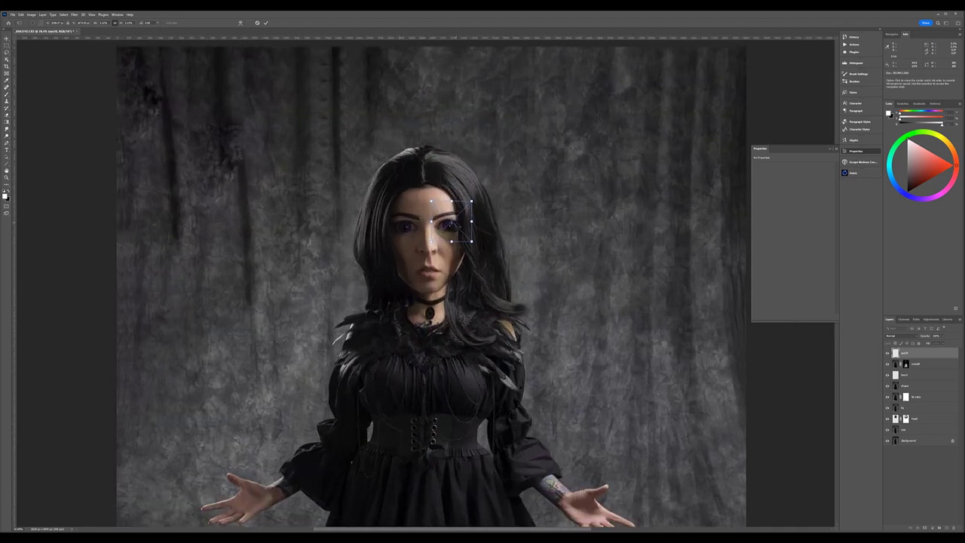
{"action": "scroll", "coordinate": [451, 220], "scroll_direction": "up", "scroll_amount": 5}
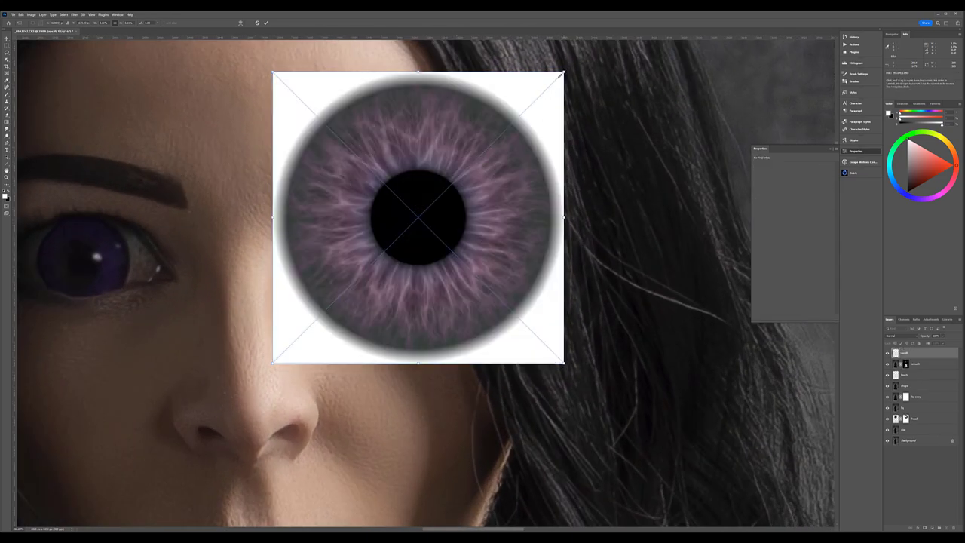
{"action": "left_click_drag", "start_coordinate": [561, 75], "coordinate": [443, 231]}
{"action": "key", "text": "Return"}
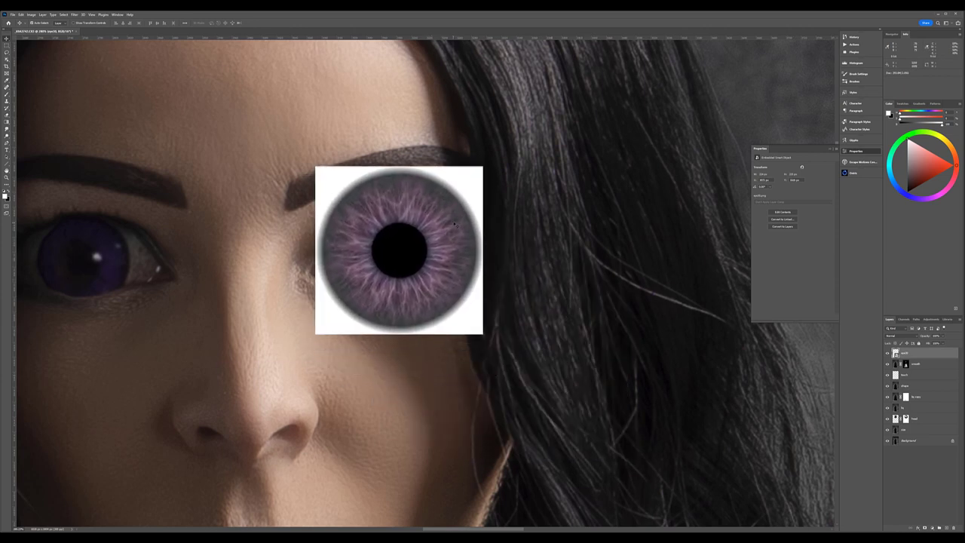
Step: Fine-tune the iris size and centre it exactly on the right eye, then pick its blend mode
{"action": "key", "text": "ctrl+t"}
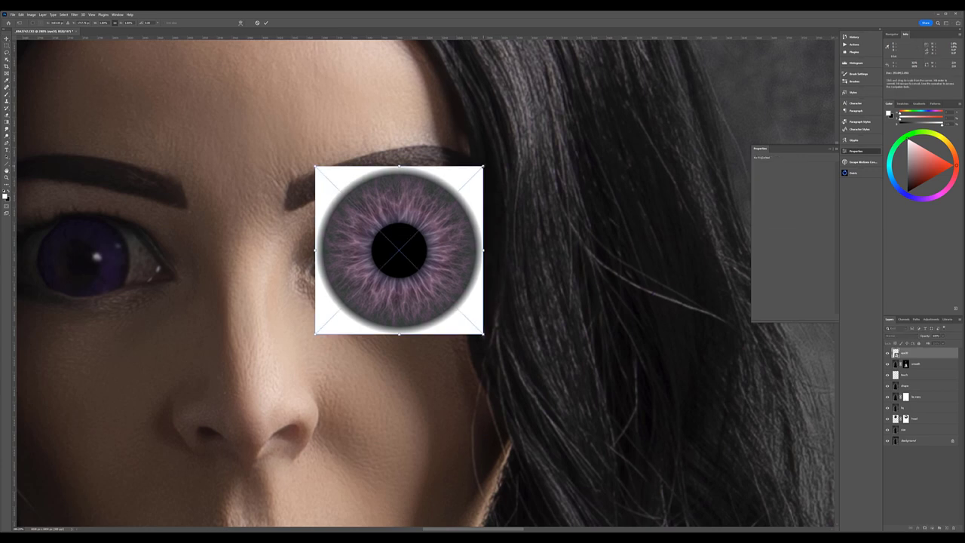
{"action": "left_click_drag", "start_coordinate": [483, 166], "coordinate": [430, 216]}
{"action": "left_click_drag", "start_coordinate": [380, 237], "coordinate": [400, 213]}
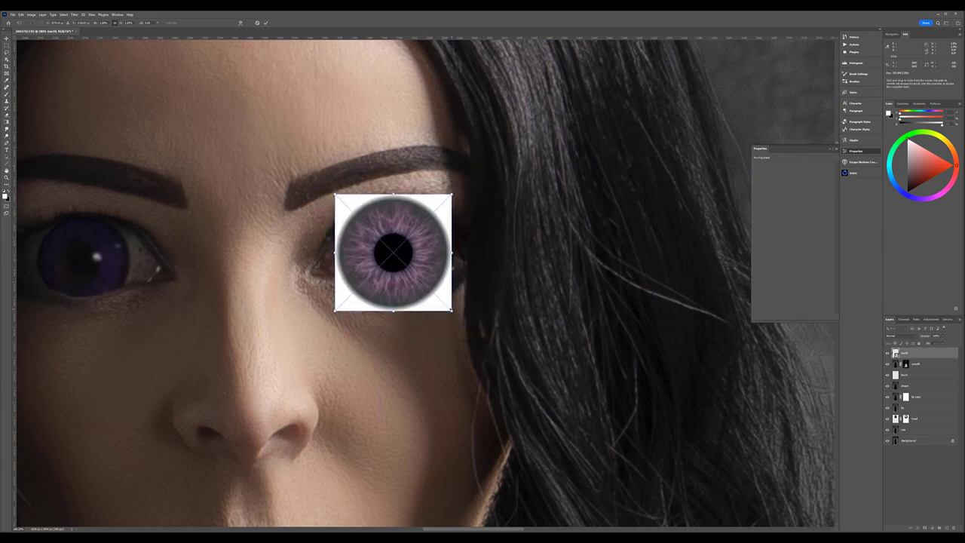
{"action": "mouse_move", "coordinate": [453, 311]}
{"action": "left_mouse_down"}
{"action": "mouse_move", "coordinate": [430, 291]}
{"action": "mouse_move", "coordinate": [442, 301]}
{"action": "left_mouse_up"}
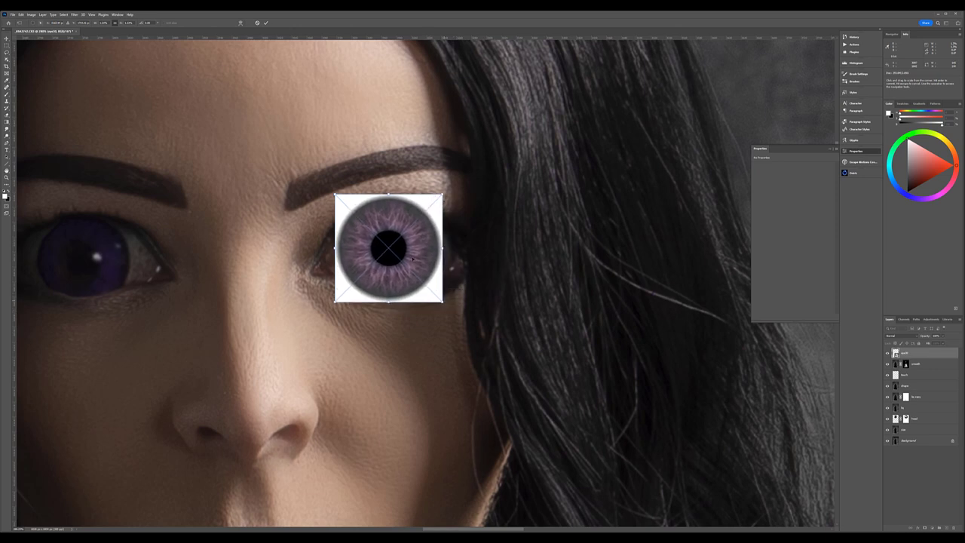
{"action": "left_click_drag", "start_coordinate": [412, 258], "coordinate": [421, 261]}
{"action": "key", "text": "Return"}
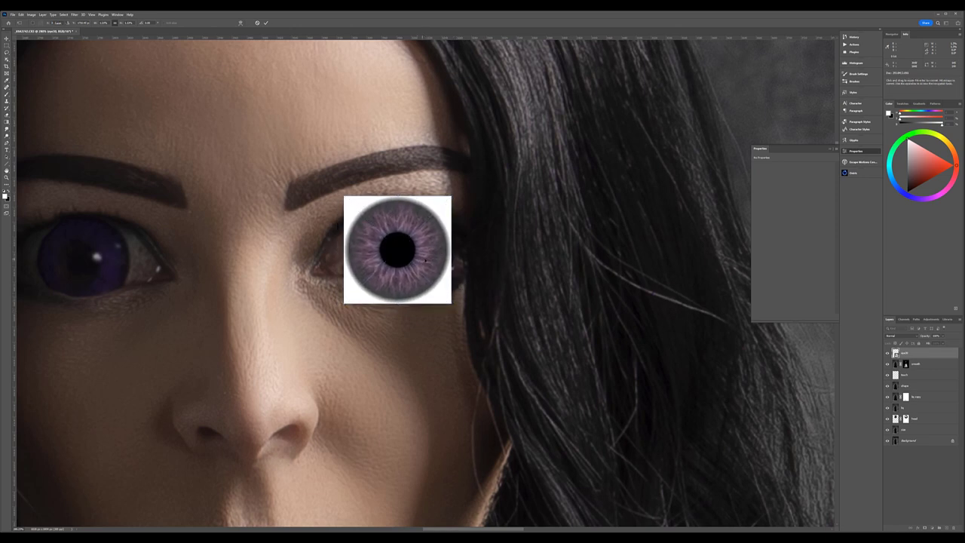
{"action": "left_click", "coordinate": [901, 335]}
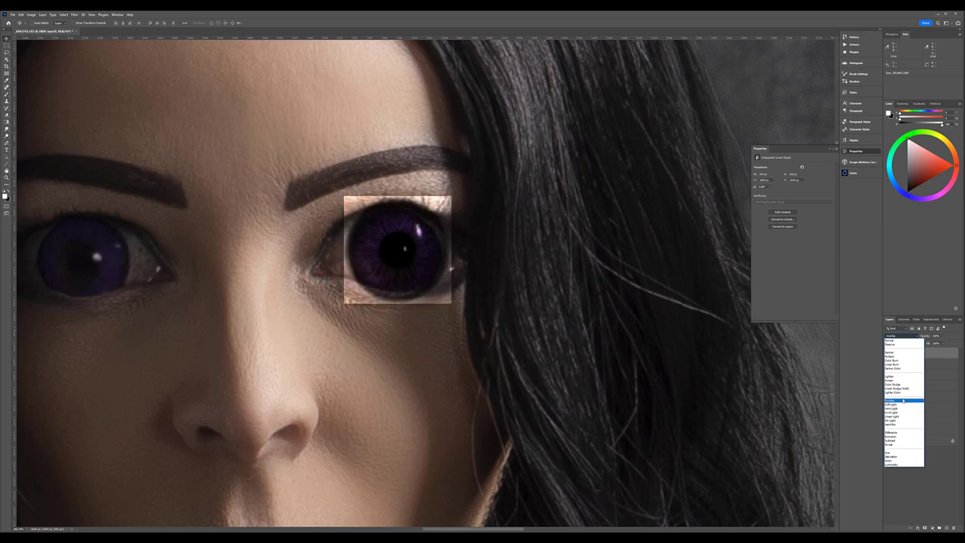
Step: Set the iris layer to Overlay and move a duplicate onto the left eye
{"action": "left_click", "coordinate": [890, 400]}
{"action": "left_click_drag", "start_coordinate": [919, 355], "coordinate": [947, 527]}
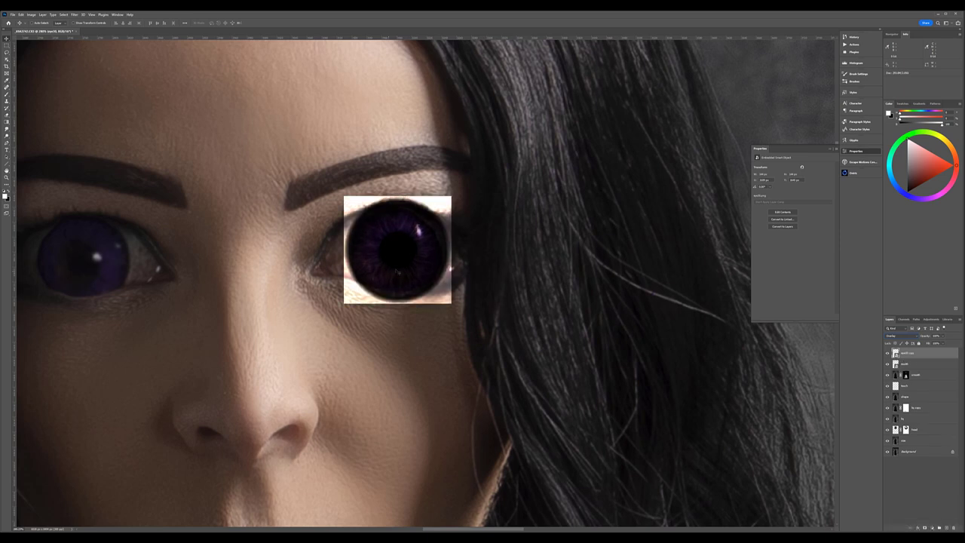
{"action": "left_click_drag", "start_coordinate": [397, 270], "coordinate": [82, 276]}
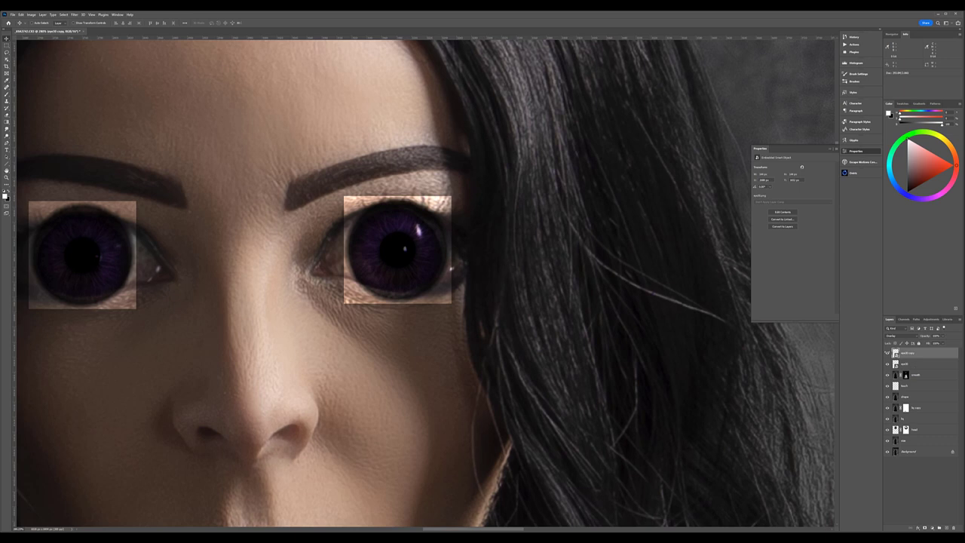
Step: Give the eyeR layer a black mask and brush the right iris back into view
{"action": "left_click", "coordinate": [905, 364]}
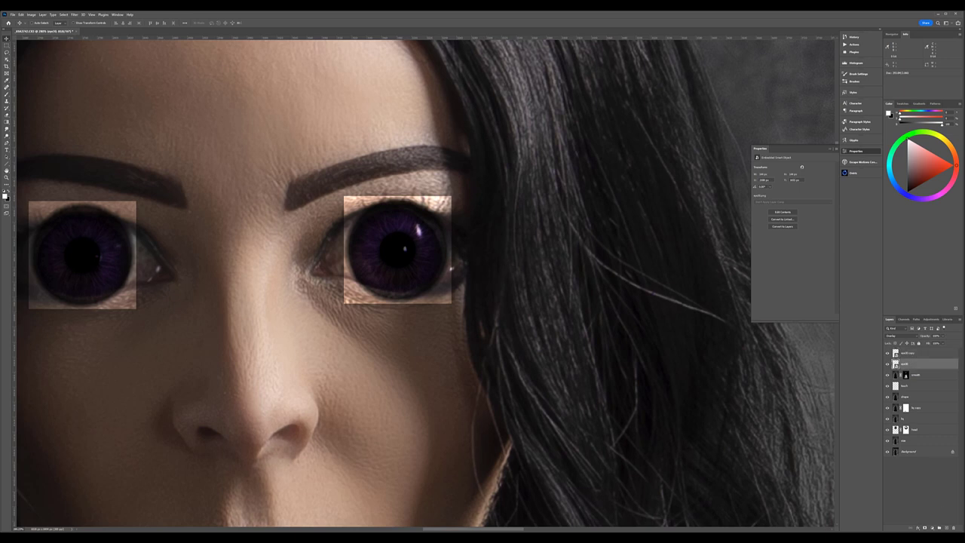
{"action": "left_click", "coordinate": [924, 530]}
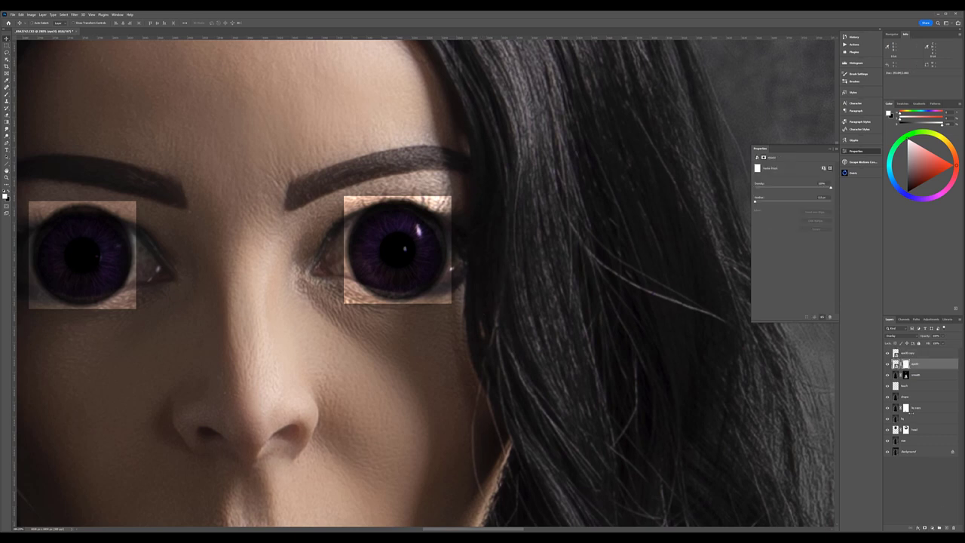
{"action": "left_click", "coordinate": [896, 364]}
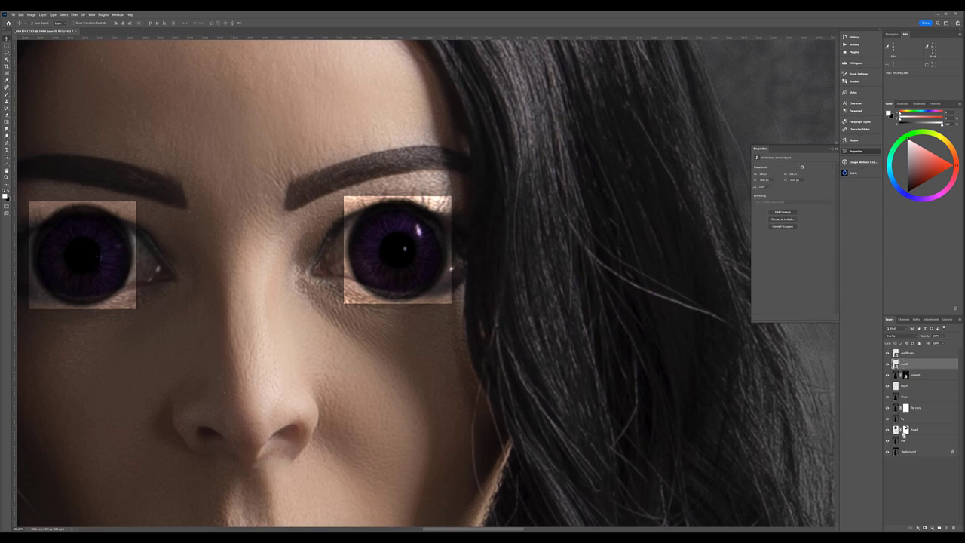
{"action": "left_click", "coordinate": [925, 529], "text": "alt"}
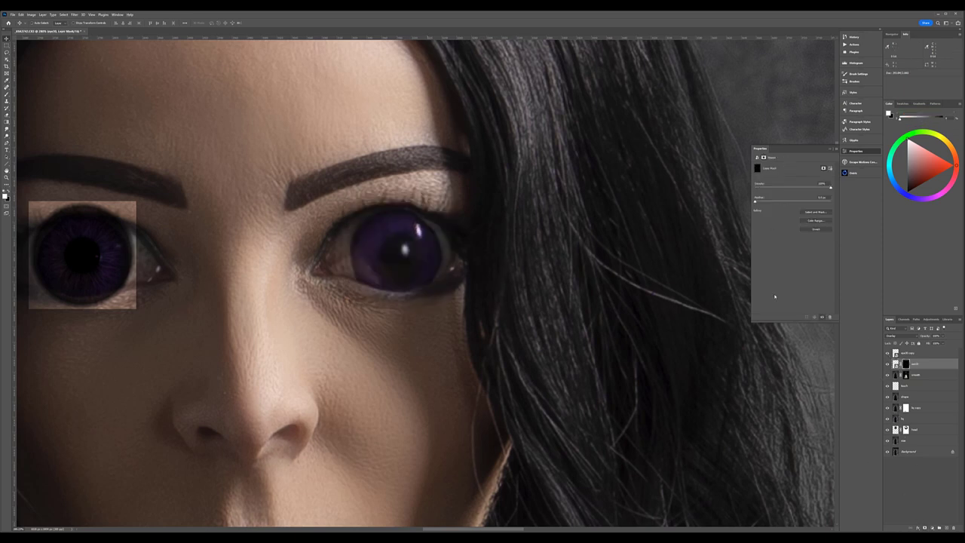
{"action": "key", "text": "b"}
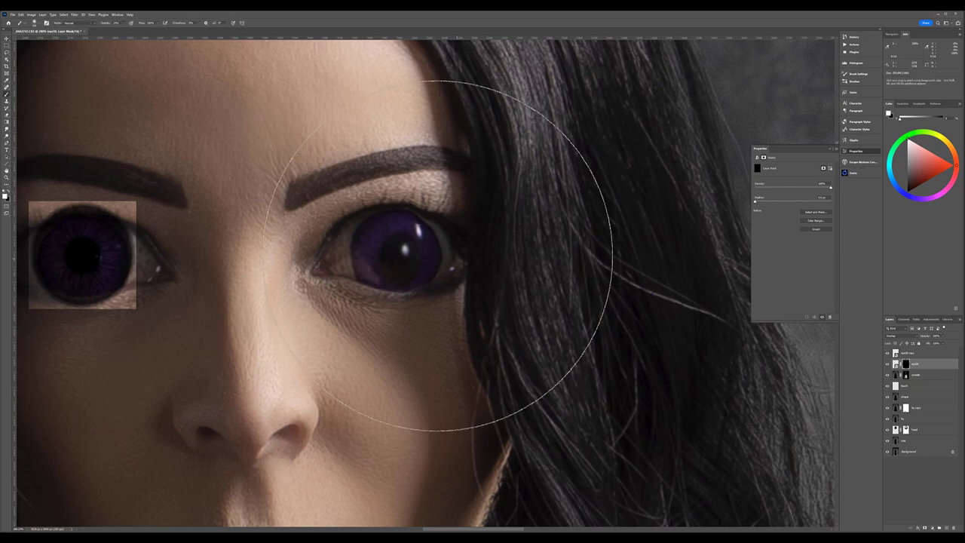
{"action": "key", "text": "bracketleft"}
{"action": "key", "text": "bracketleft"}
{"action": "key", "text": "bracketleft"}
{"action": "key", "text": "bracketleft"}
{"action": "key", "text": "bracketleft"}
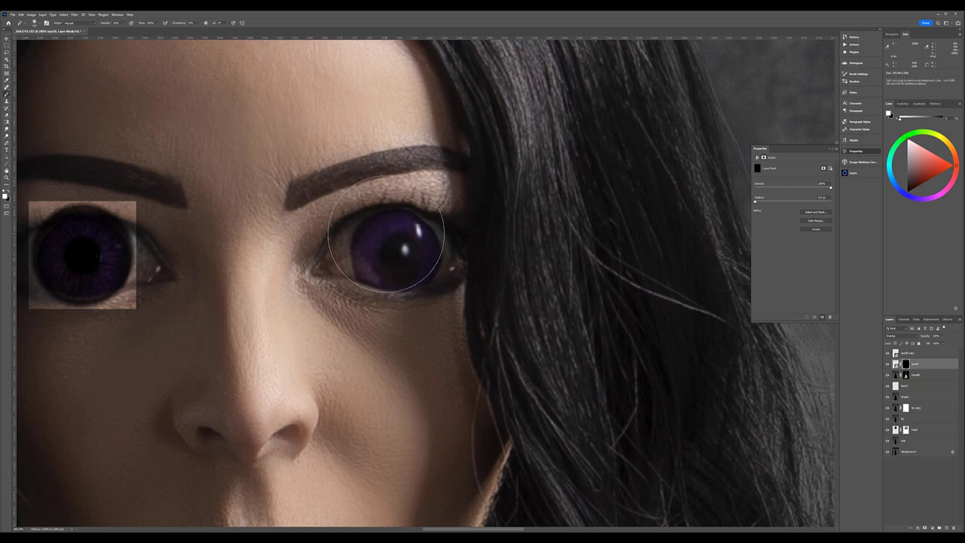
{"action": "left_click_drag", "start_coordinate": [386, 234], "coordinate": [387, 254]}
{"action": "scroll", "coordinate": [387, 249], "scroll_direction": "up", "scroll_amount": 2}
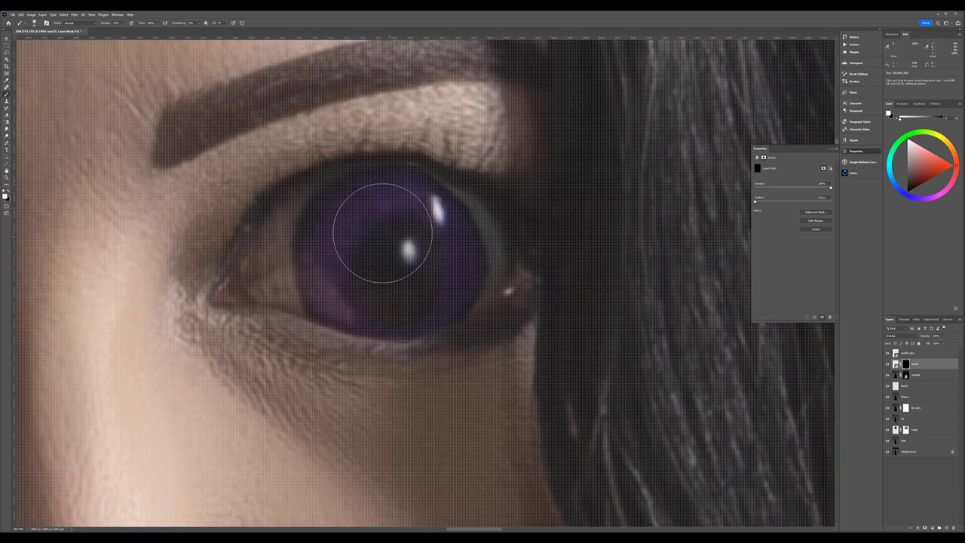
{"action": "scroll", "coordinate": [383, 234], "scroll_direction": "down", "scroll_amount": 2}
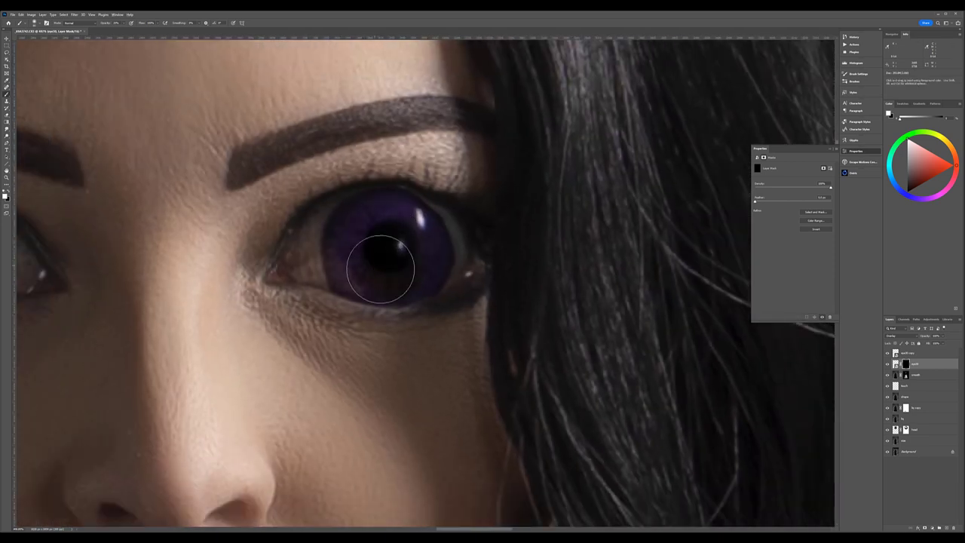
{"action": "key", "text": "ctrl+z"}
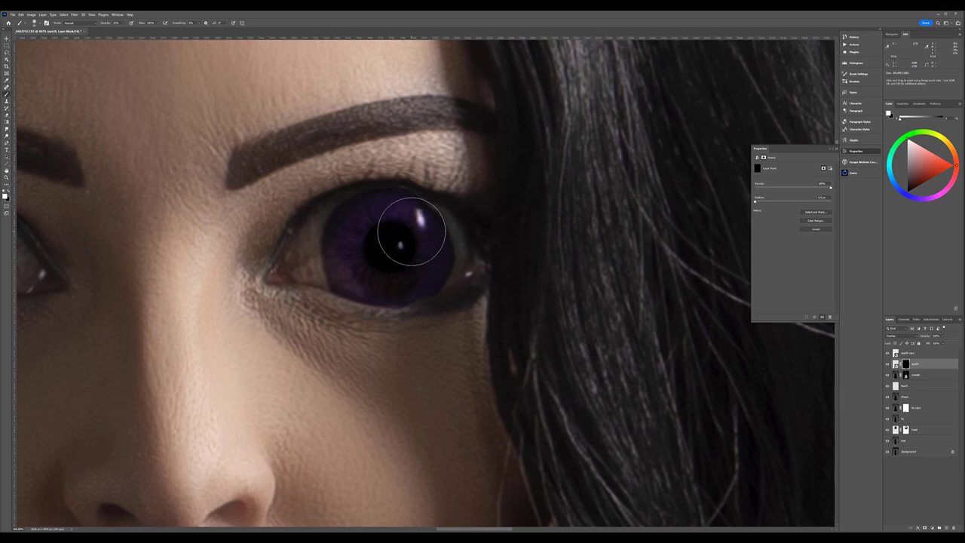
{"action": "key", "text": "bracketleft"}
{"action": "key", "text": "bracketleft"}
{"action": "key", "text": "bracketleft"}
{"action": "key", "text": "bracketleft"}
{"action": "key", "text": "bracketleft"}
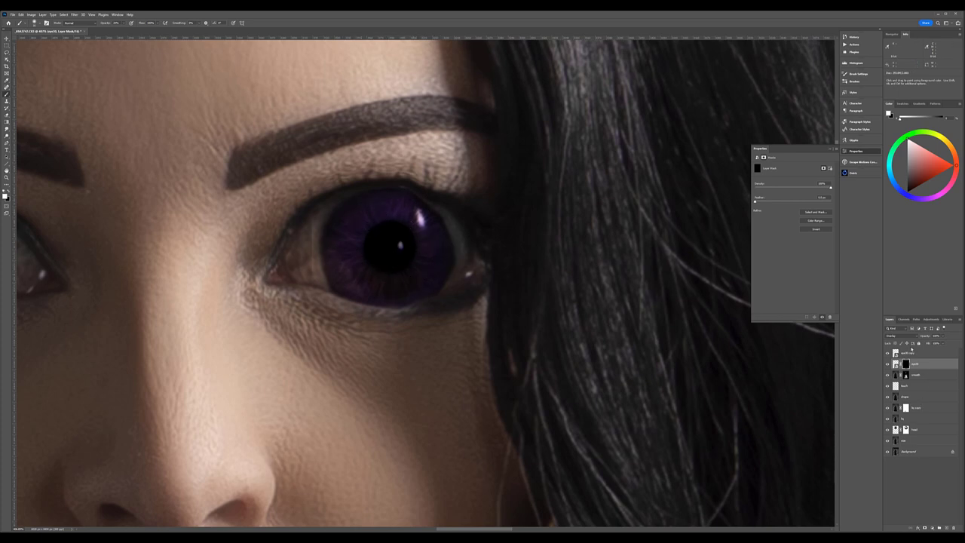
Step: Give the copied eye layer a black mask and paint the left iris back in
{"action": "left_click", "coordinate": [921, 354]}
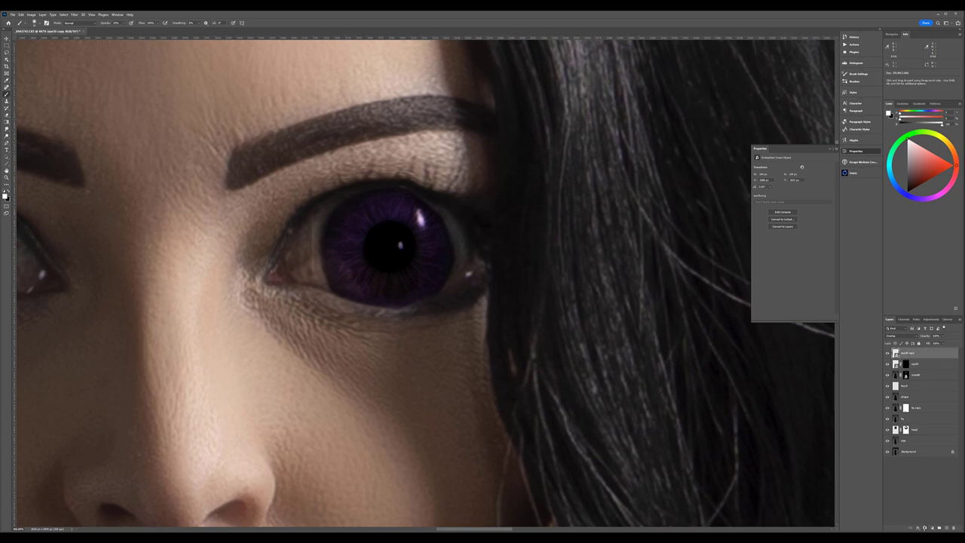
{"action": "left_click", "coordinate": [925, 527], "text": "alt"}
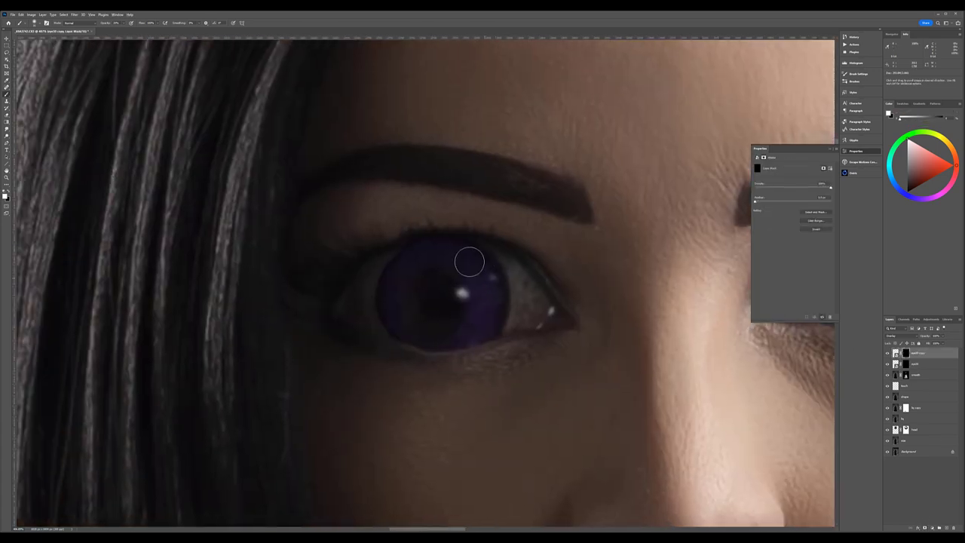
{"action": "mouse_move", "coordinate": [425, 322]}
{"action": "left_mouse_down"}
{"action": "mouse_move", "coordinate": [400, 310]}
{"action": "mouse_move", "coordinate": [396, 281]}
{"action": "mouse_move", "coordinate": [381, 297]}
{"action": "mouse_move", "coordinate": [411, 289]}
{"action": "left_mouse_up"}
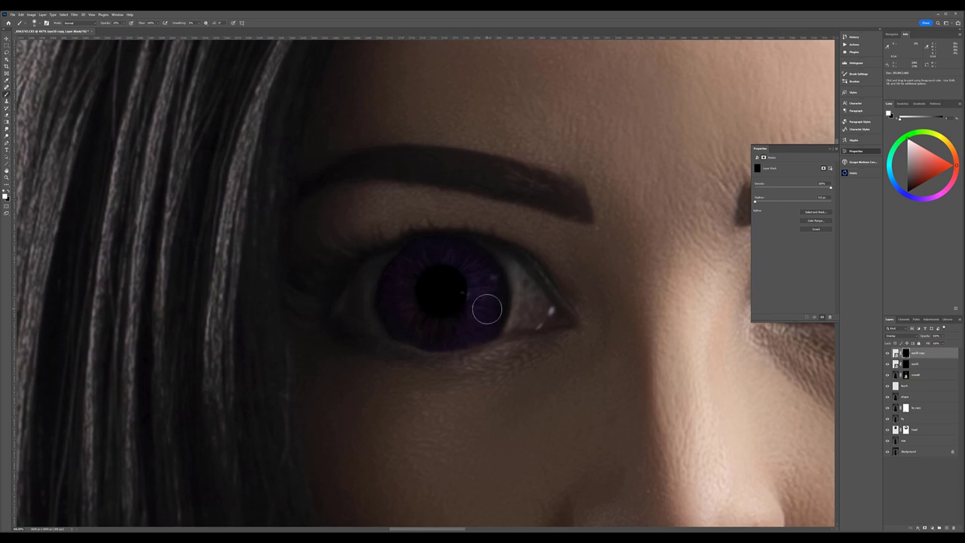
{"action": "scroll", "coordinate": [487, 309], "scroll_direction": "down", "scroll_amount": 2}
{"action": "scroll", "coordinate": [487, 309], "scroll_direction": "down", "scroll_amount": 3}
{"action": "scroll", "coordinate": [487, 309], "scroll_direction": "right", "scroll_amount": 2}
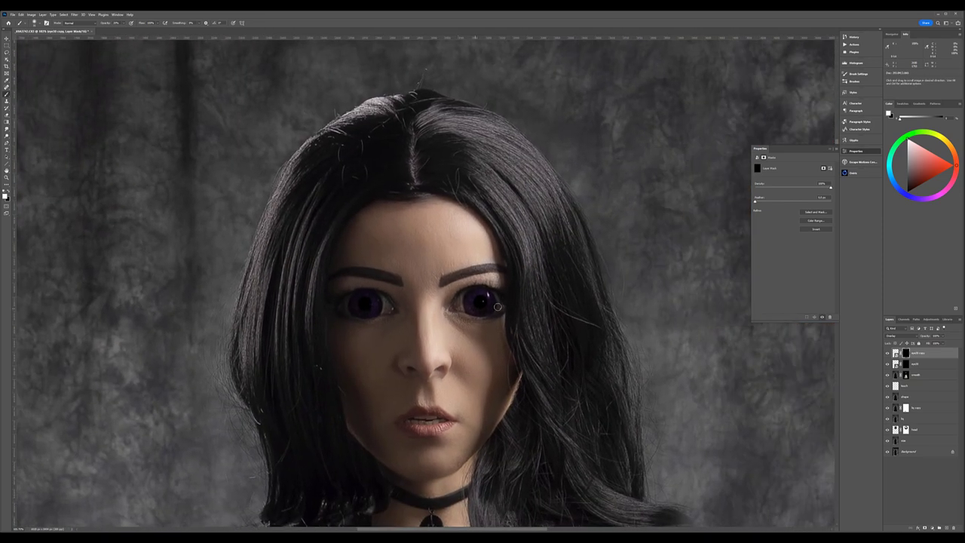
{"action": "scroll", "coordinate": [475, 305], "scroll_direction": "up", "scroll_amount": 3}
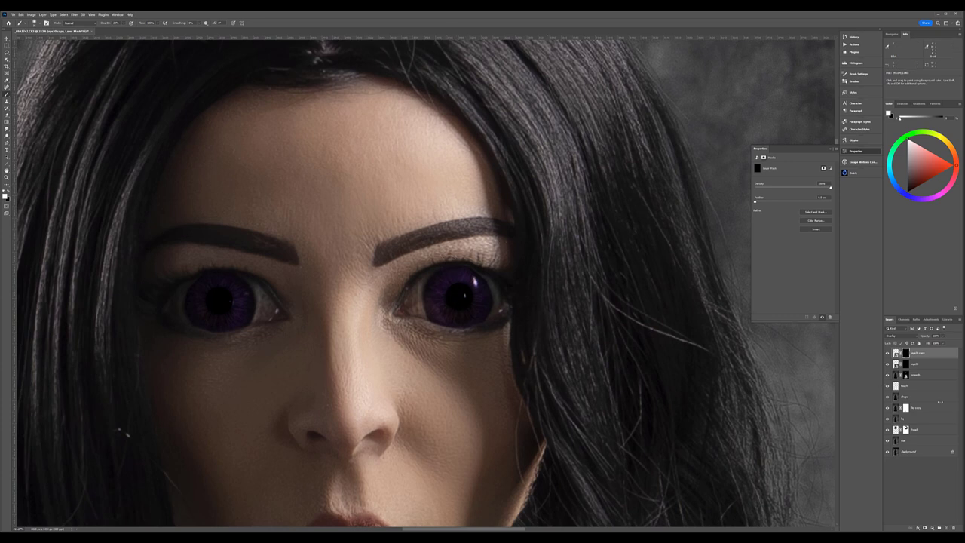
Step: Group both eye layers and name the group 'eye'
{"action": "left_click", "coordinate": [929, 365], "text": "shift"}
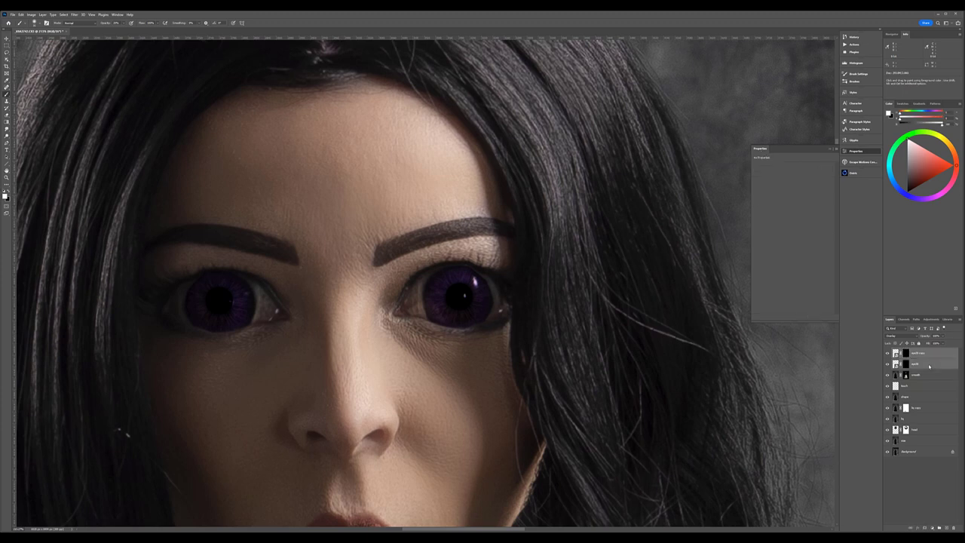
{"action": "key", "text": "ctrl+g"}
{"action": "double_click", "coordinate": [909, 352]}
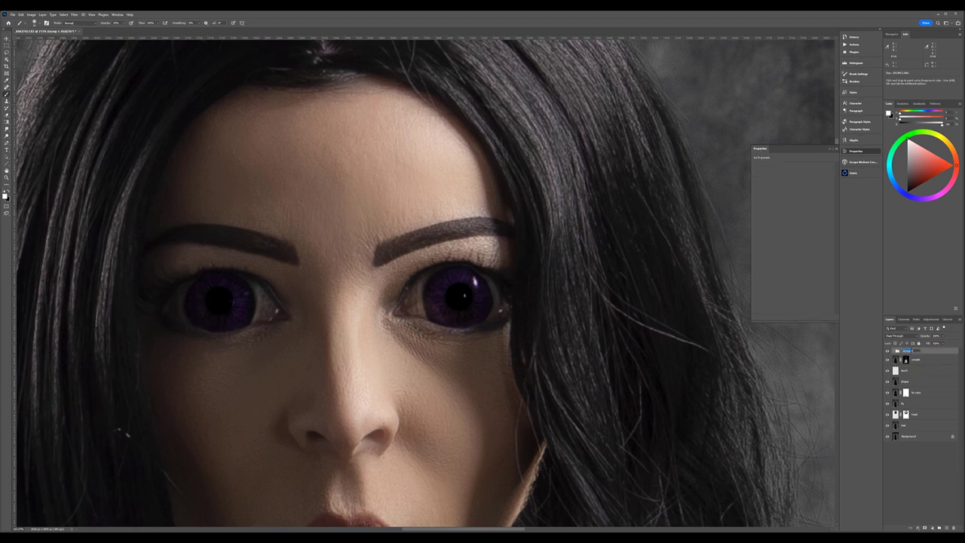
{"action": "type", "text": "eye"}
{"action": "left_click", "coordinate": [905, 492]}
Step: Add a Curves adjustment named 'lum' set to Luminosity blending
{"action": "left_click", "coordinate": [931, 528]}
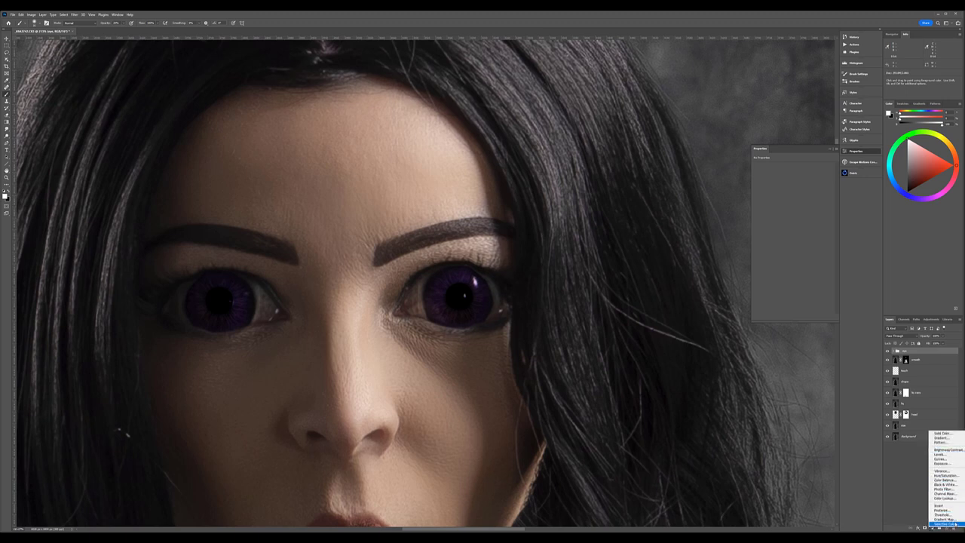
{"action": "left_click", "coordinate": [943, 458]}
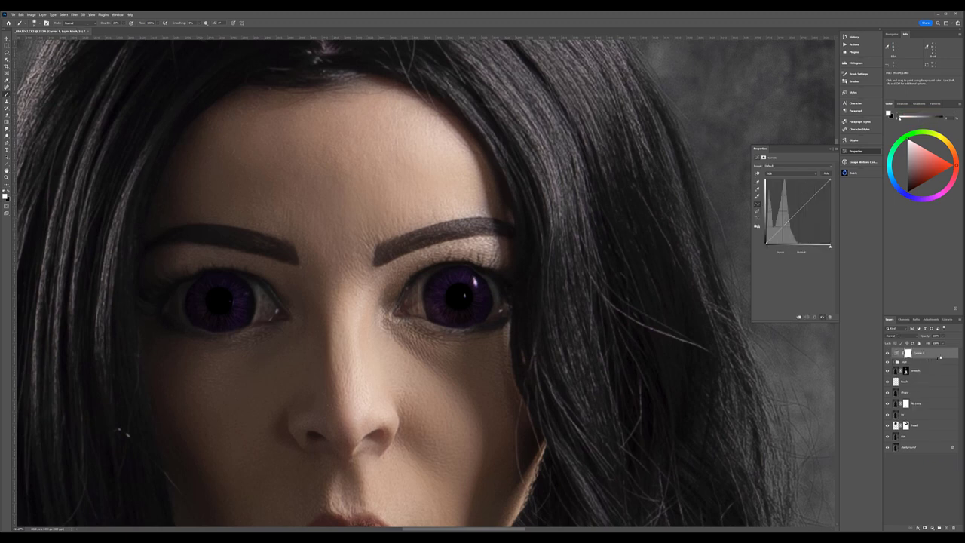
{"action": "double_click", "coordinate": [918, 352]}
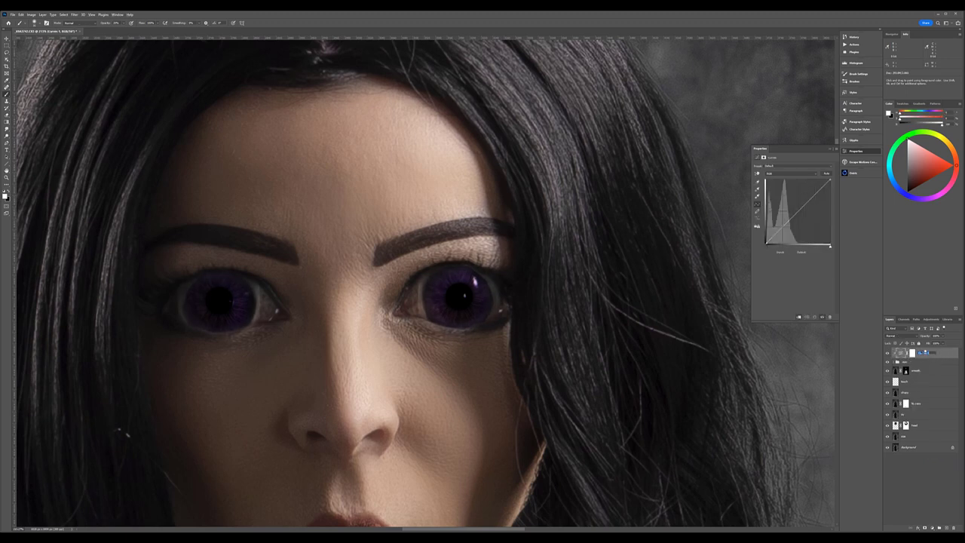
{"action": "type", "text": "l"}
{"action": "key", "text": "Return"}
{"action": "left_click", "coordinate": [901, 335]}
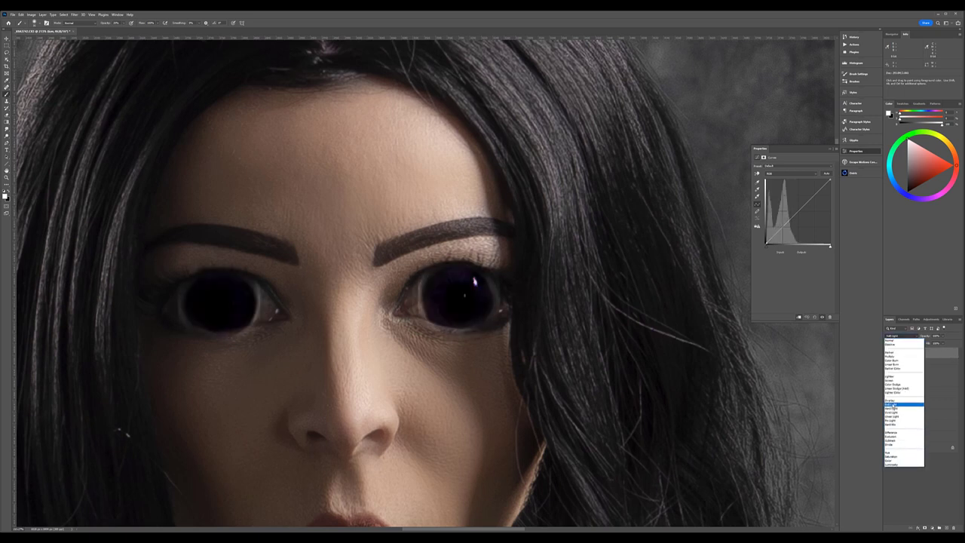
{"action": "left_click", "coordinate": [894, 464]}
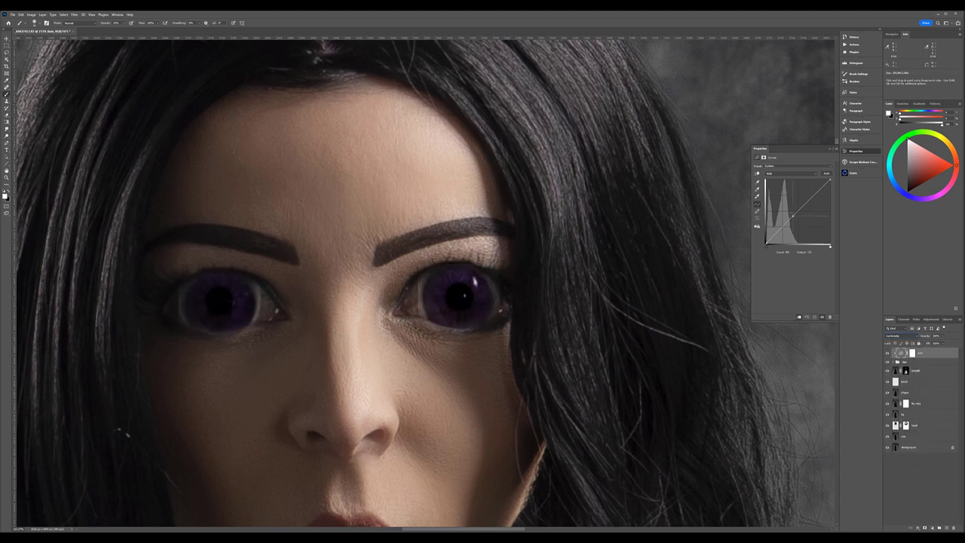
Step: Bend the lum curve into an S shape to brighten the irises, dismissing the warning
{"action": "left_click_drag", "start_coordinate": [793, 219], "coordinate": [792, 205]}
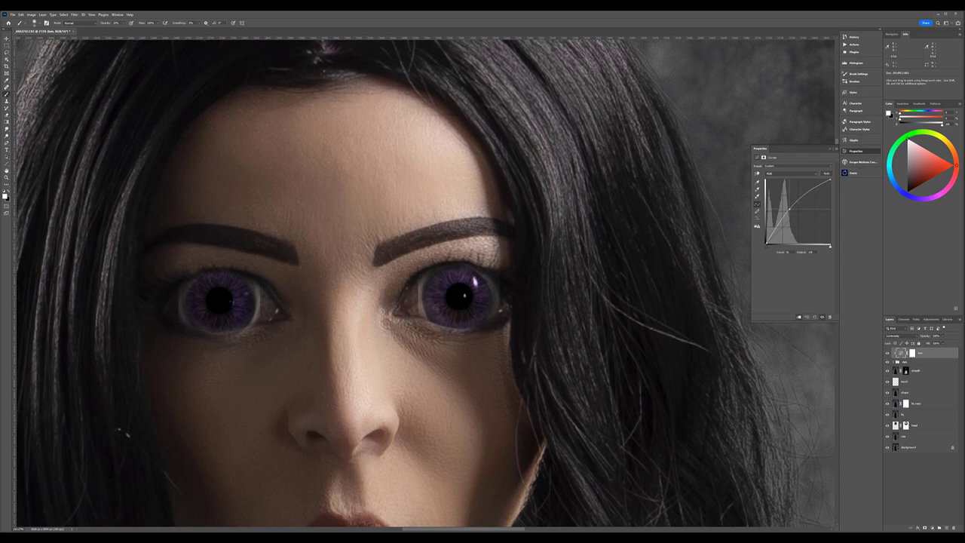
{"action": "left_click", "coordinate": [819, 186]}
{"action": "left_click_drag", "start_coordinate": [792, 203], "coordinate": [789, 217]}
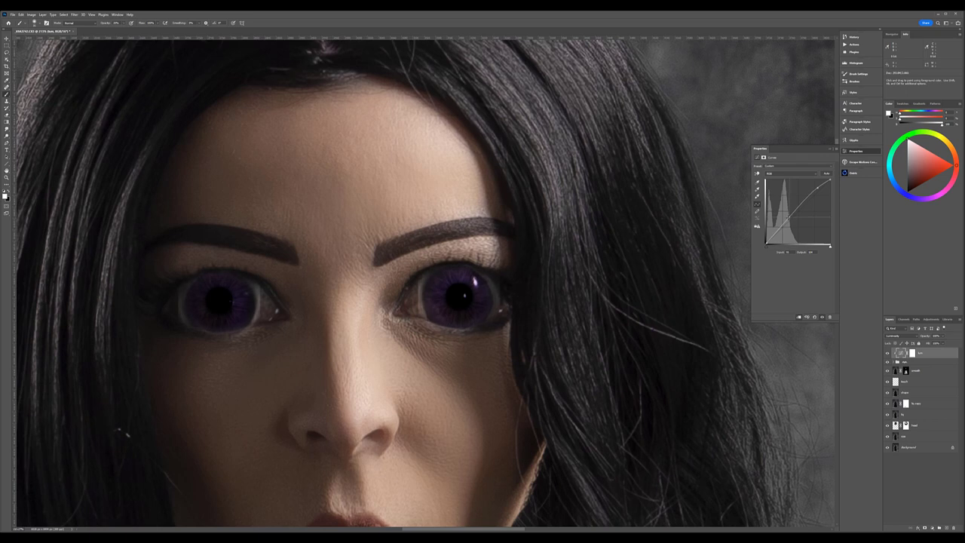
{"action": "left_click_drag", "start_coordinate": [818, 187], "coordinate": [807, 200]}
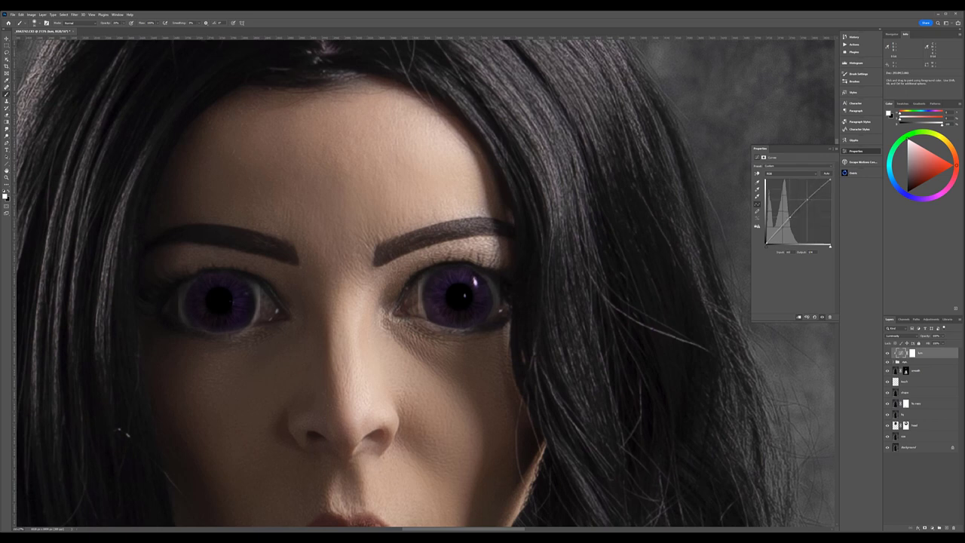
{"action": "left_click", "coordinate": [790, 217]}
{"action": "left_click", "coordinate": [307, 219]}
{"action": "key", "text": "Return"}
Step: Toggle the lum curves layer off and on twice to compare the iris brightening
{"action": "key", "text": "v"}
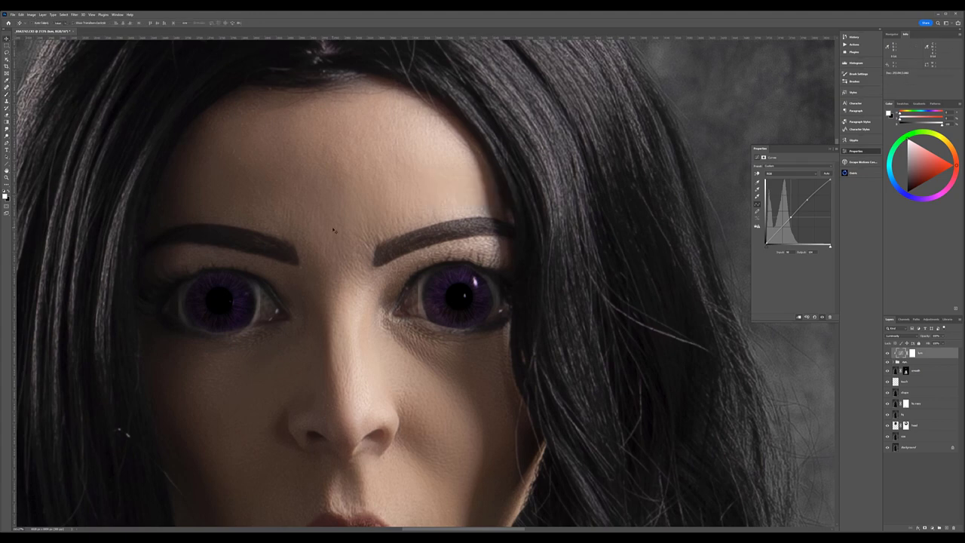
{"action": "scroll", "coordinate": [334, 230], "scroll_direction": "down", "scroll_amount": 6}
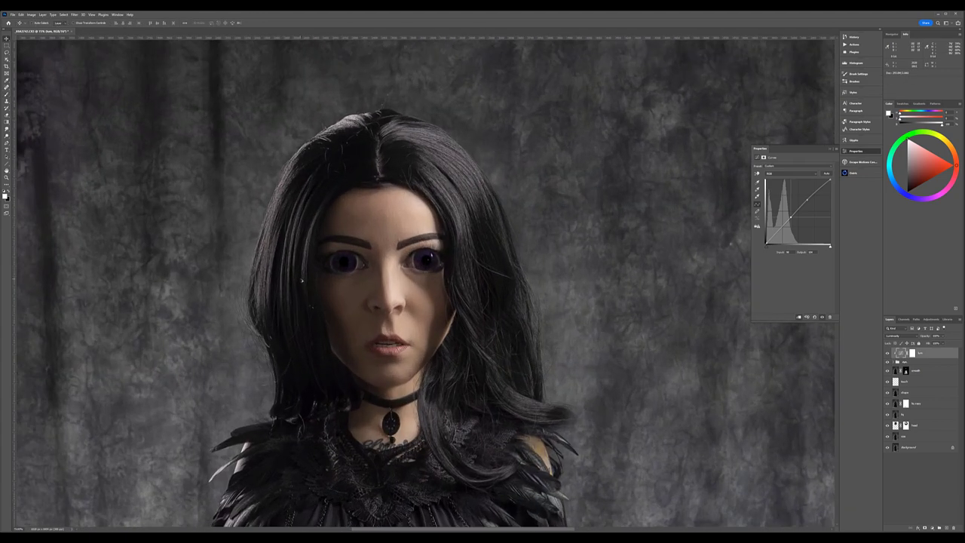
{"action": "scroll", "coordinate": [302, 280], "scroll_direction": "up", "scroll_amount": 4}
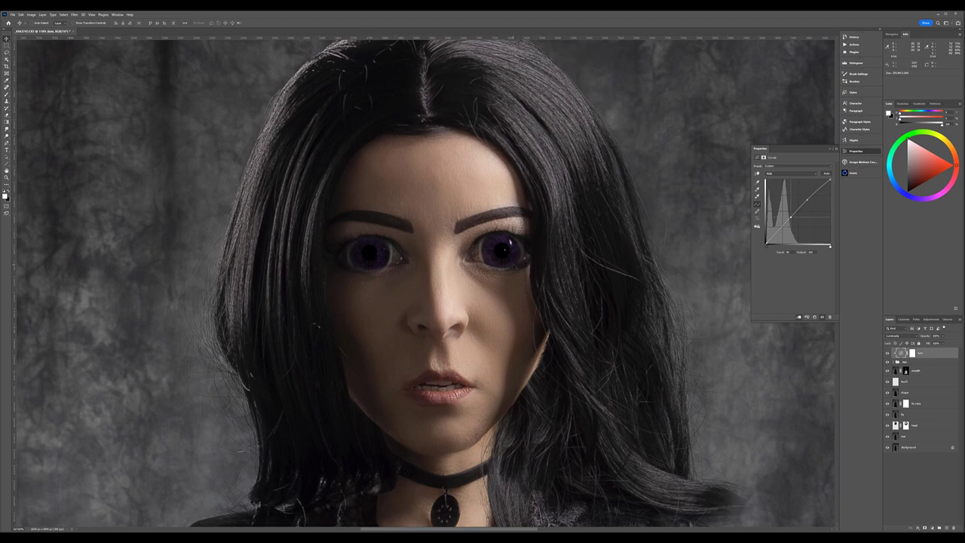
{"action": "scroll", "coordinate": [498, 253], "scroll_direction": "down", "scroll_amount": 8}
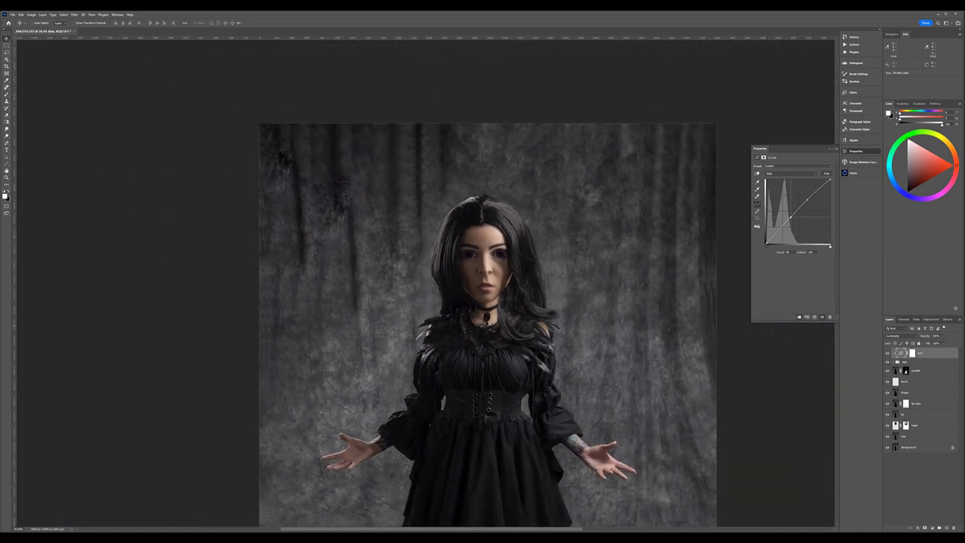
{"action": "left_click", "coordinate": [822, 317]}
{"action": "left_click", "coordinate": [822, 317]}
{"action": "left_click", "coordinate": [822, 316]}
{"action": "left_click", "coordinate": [821, 316]}
Step: Stamp all visible layers into a new merged layer on top and begin renaming it
{"action": "scroll", "coordinate": [584, 355], "scroll_direction": "down", "scroll_amount": 4}
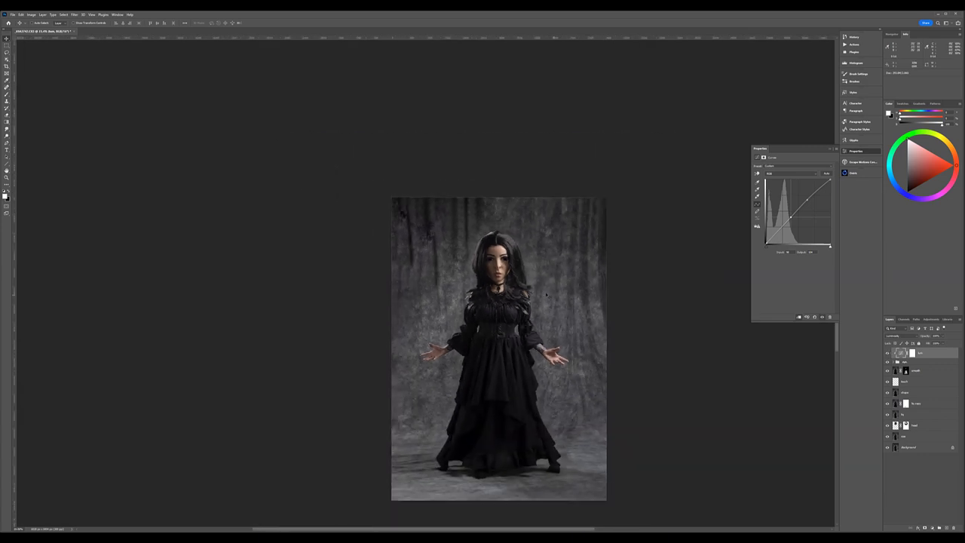
{"action": "scroll", "coordinate": [450, 259], "scroll_direction": "up", "scroll_amount": 3}
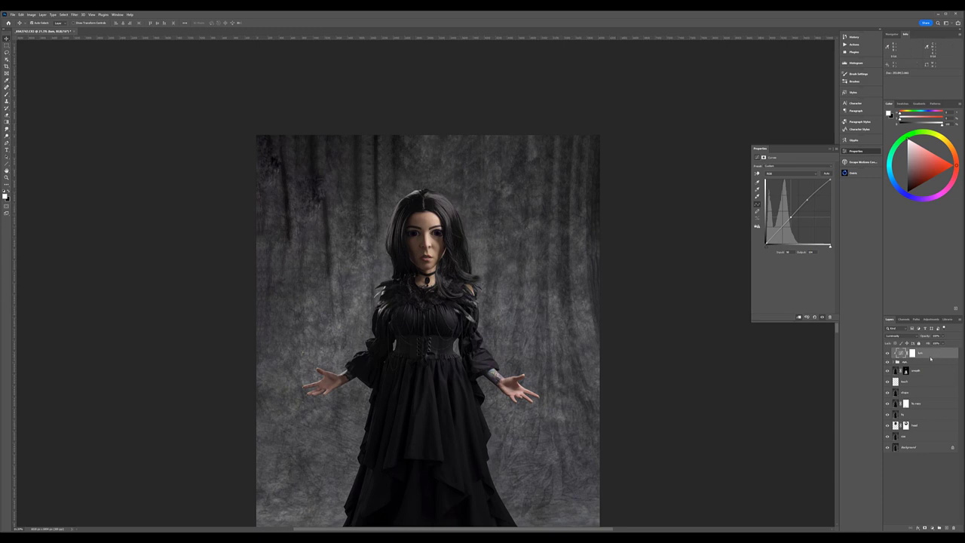
{"action": "key", "text": "ctrl+alt+shift+e"}
{"action": "double_click", "coordinate": [907, 353]}
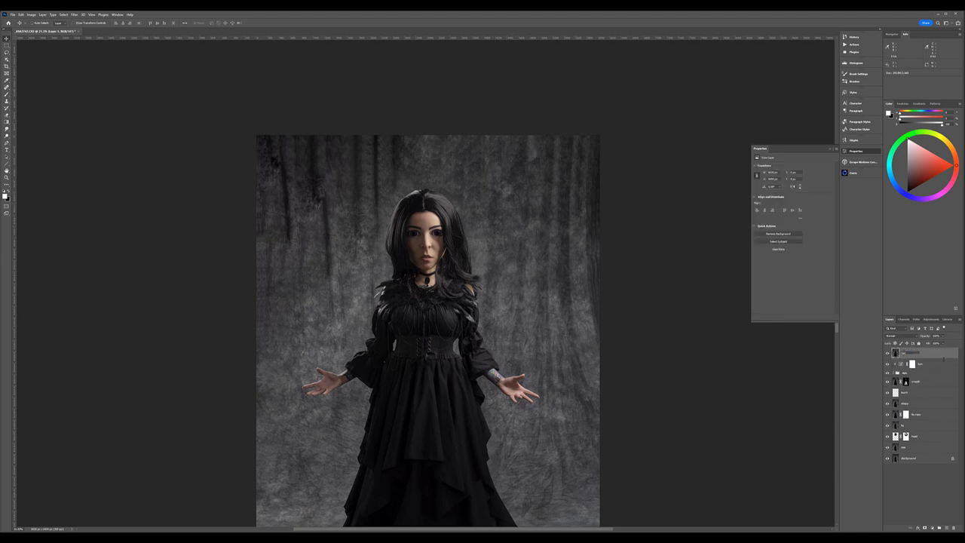
Step: Name the merged layer 'Sam' and apply Oil Paint with Lighting enabled and an adjusted angle
{"action": "type", "text": "Sam"}
{"action": "key", "text": "Return"}
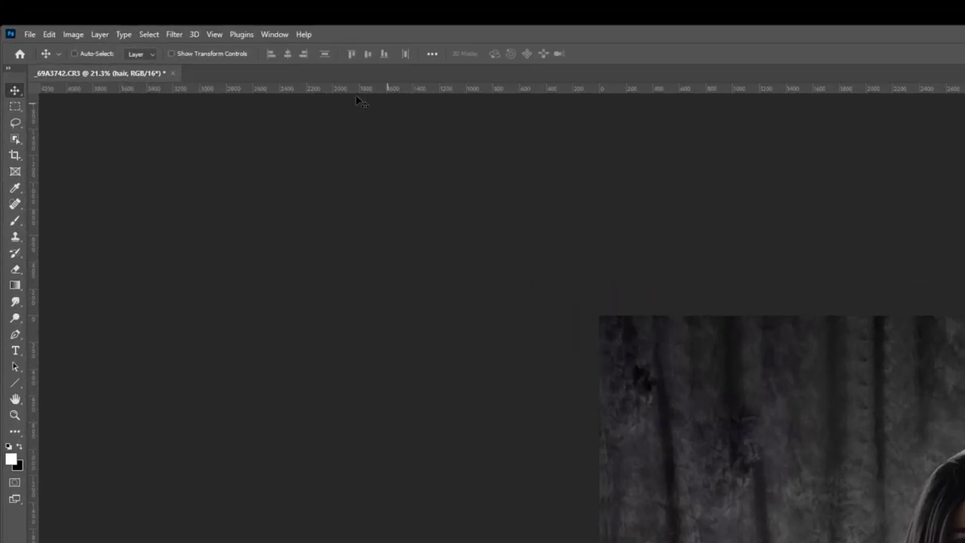
{"action": "left_click", "coordinate": [196, 39]}
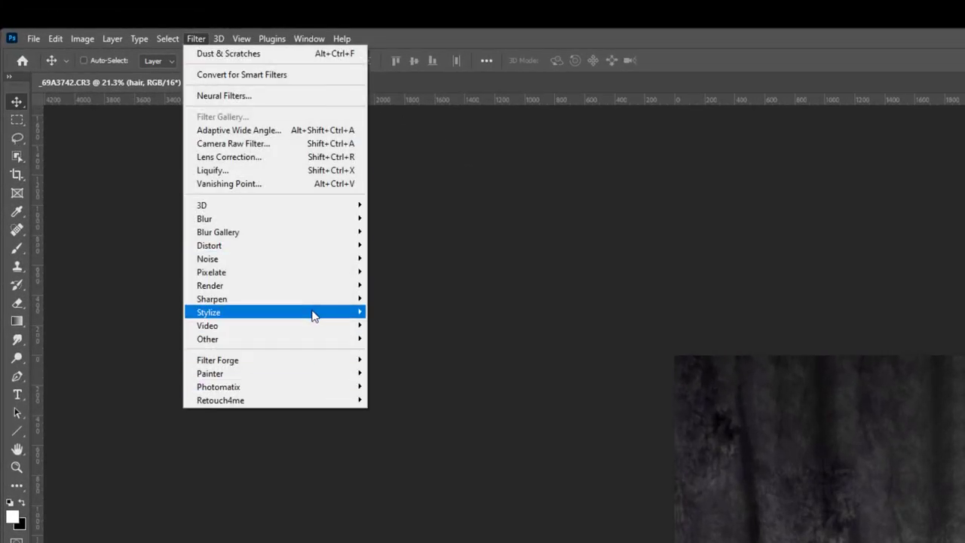
{"action": "mouse_move", "coordinate": [312, 313]}
{"action": "key", "text": "Escape"}
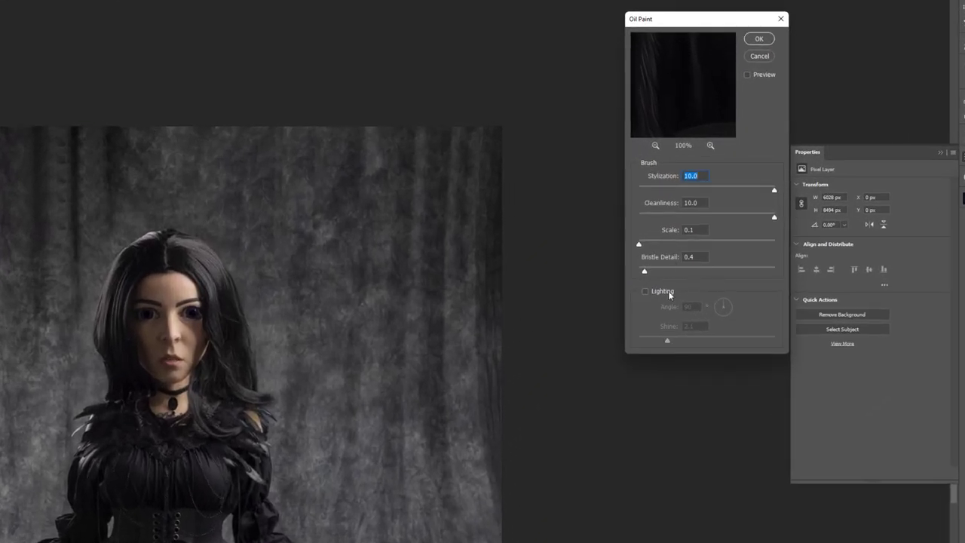
{"action": "left_click", "coordinate": [668, 292]}
{"action": "left_click", "coordinate": [183, 267]}
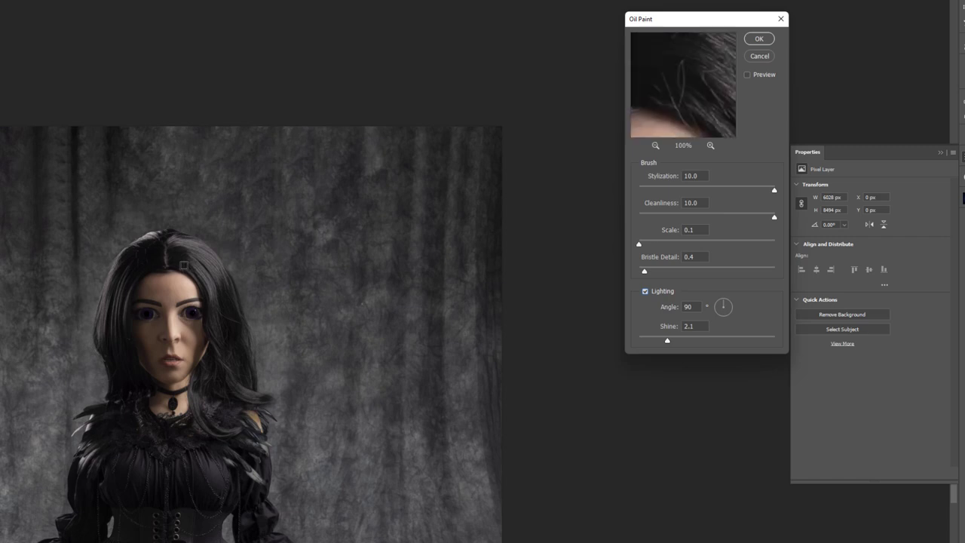
{"action": "left_click", "coordinate": [724, 304]}
{"action": "left_click_drag", "start_coordinate": [724, 304], "coordinate": [725, 303]}
{"action": "left_click", "coordinate": [760, 39]}
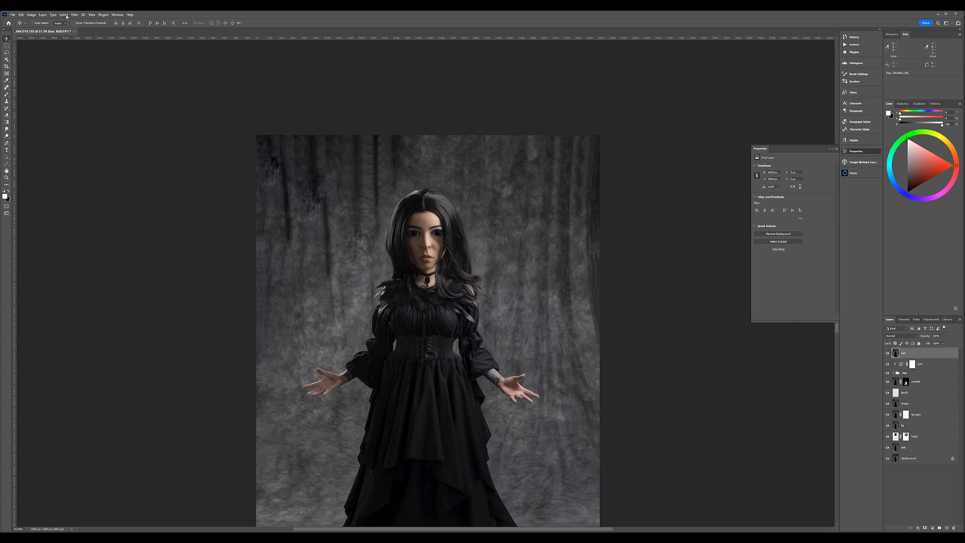
Step: Apply Unsharp Mask sharpening to the oil-painted layer
{"action": "left_click", "coordinate": [74, 14]}
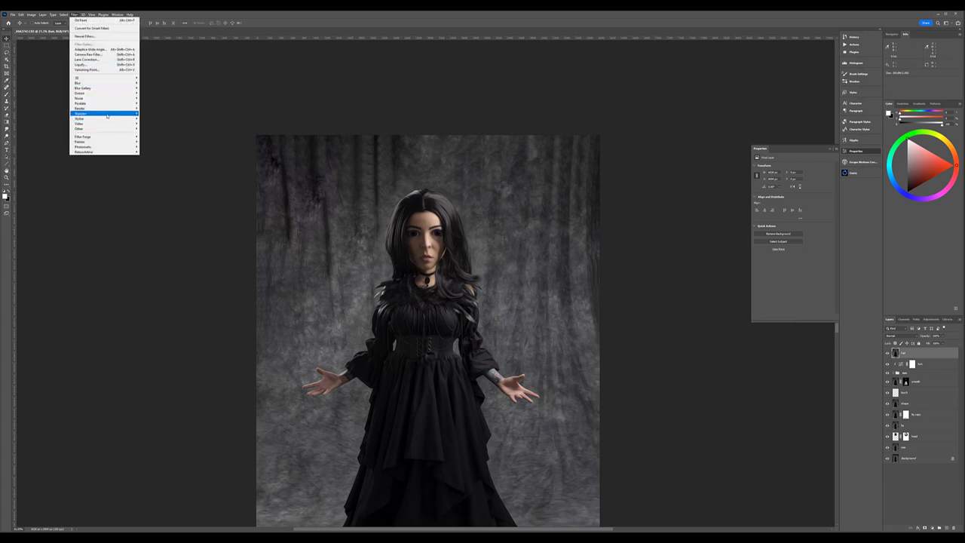
{"action": "mouse_move", "coordinate": [107, 115]}
{"action": "left_click", "coordinate": [155, 138]}
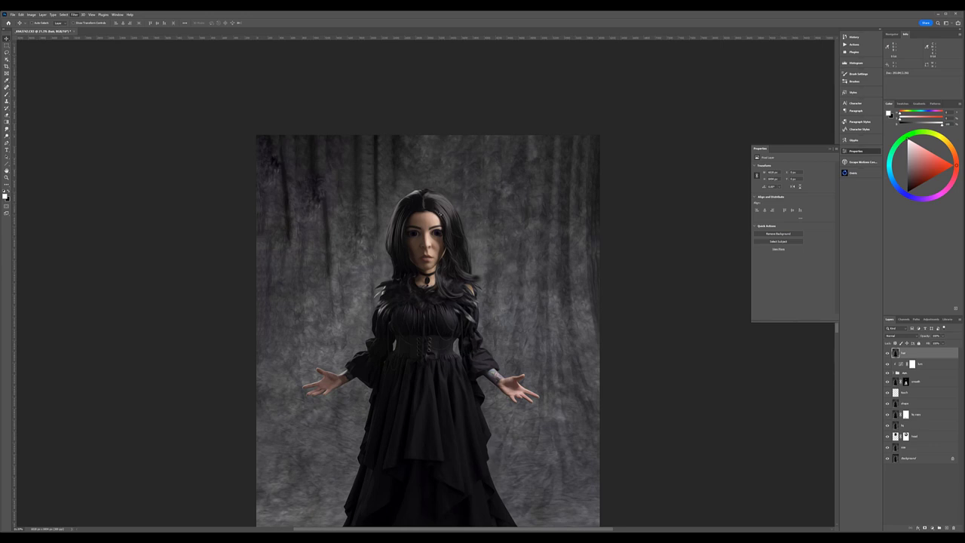
{"action": "left_click", "coordinate": [429, 209]}
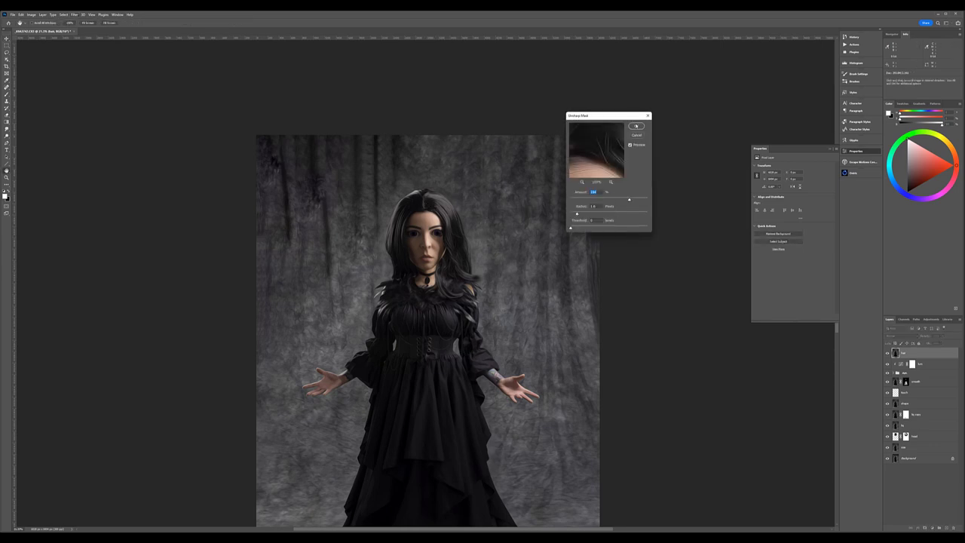
{"action": "left_click", "coordinate": [636, 126]}
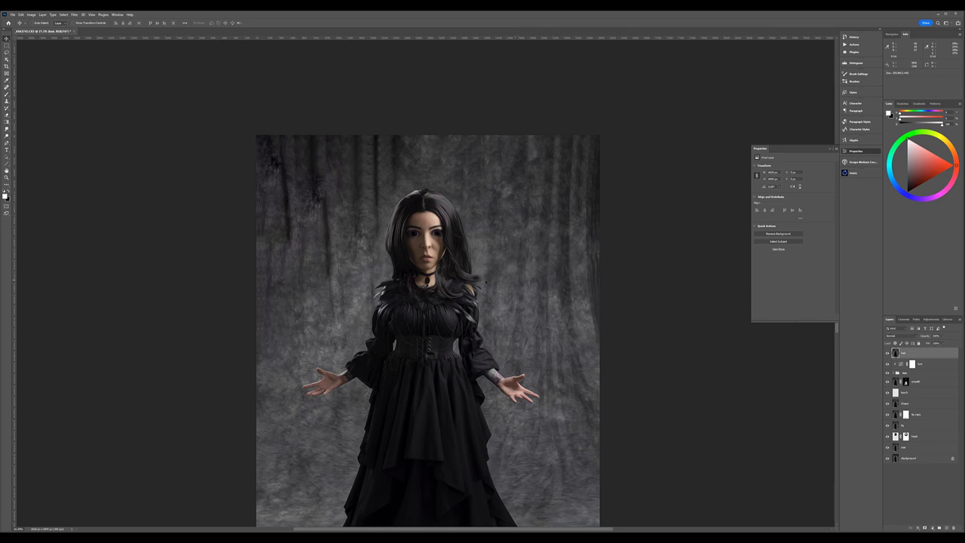
{"action": "scroll", "coordinate": [434, 296], "scroll_direction": "up", "scroll_amount": 1}
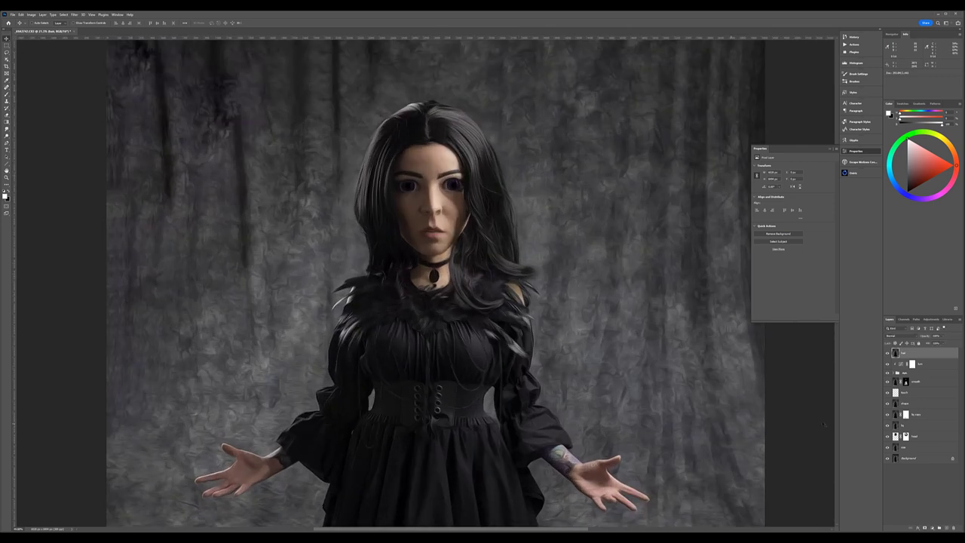
Step: Add a black mask to the oil-paint layer 'Sam' and select the Brush tool
{"action": "left_click", "coordinate": [926, 527], "text": "alt"}
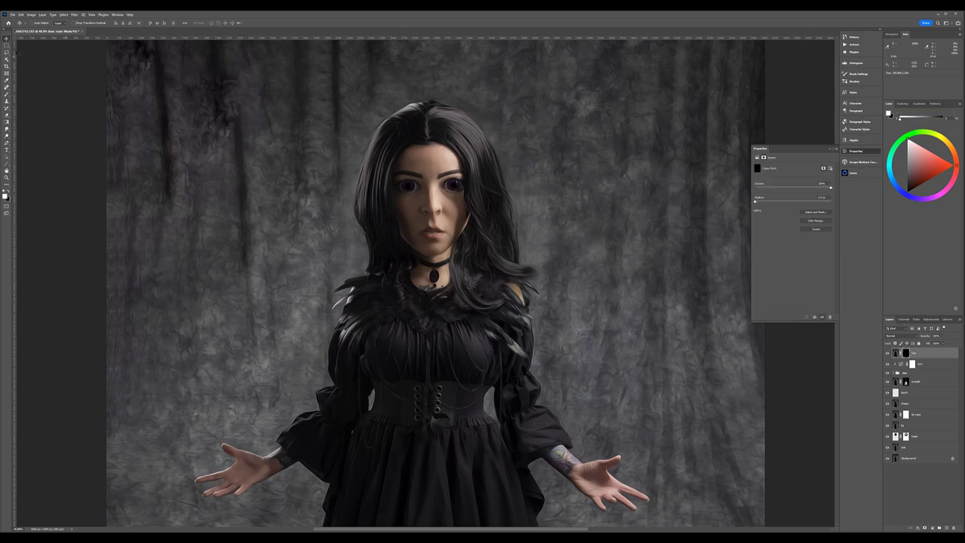
{"action": "left_click", "coordinate": [7, 92]}
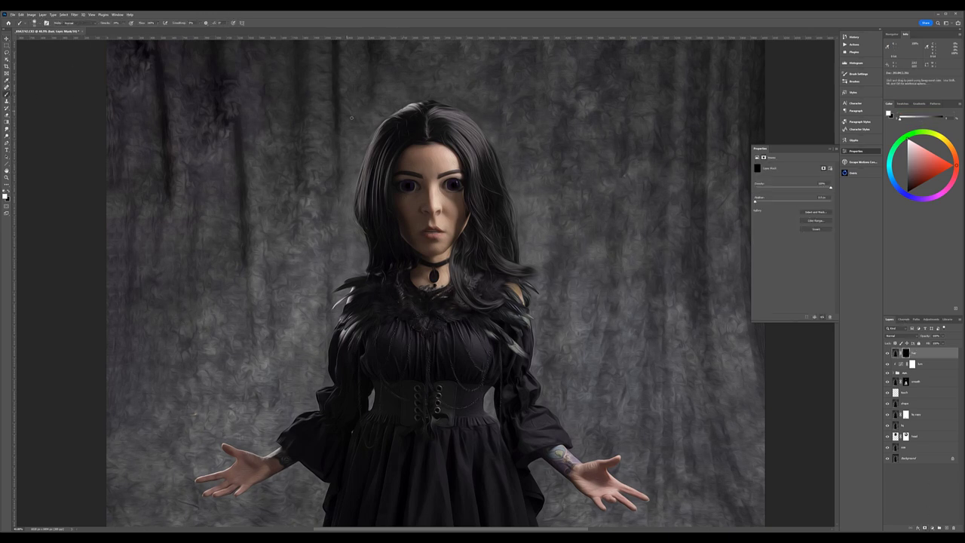
{"action": "scroll", "coordinate": [386, 124], "scroll_direction": "up", "scroll_amount": 2}
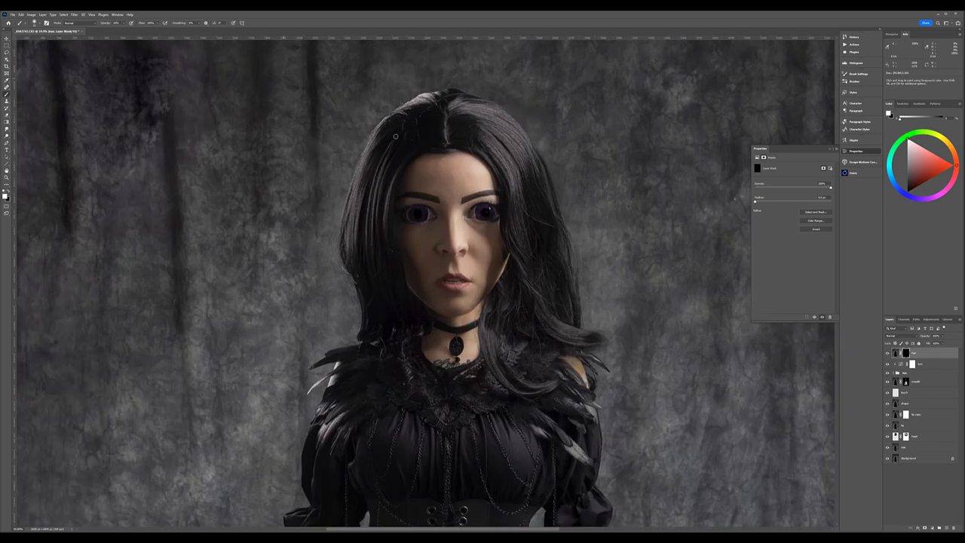
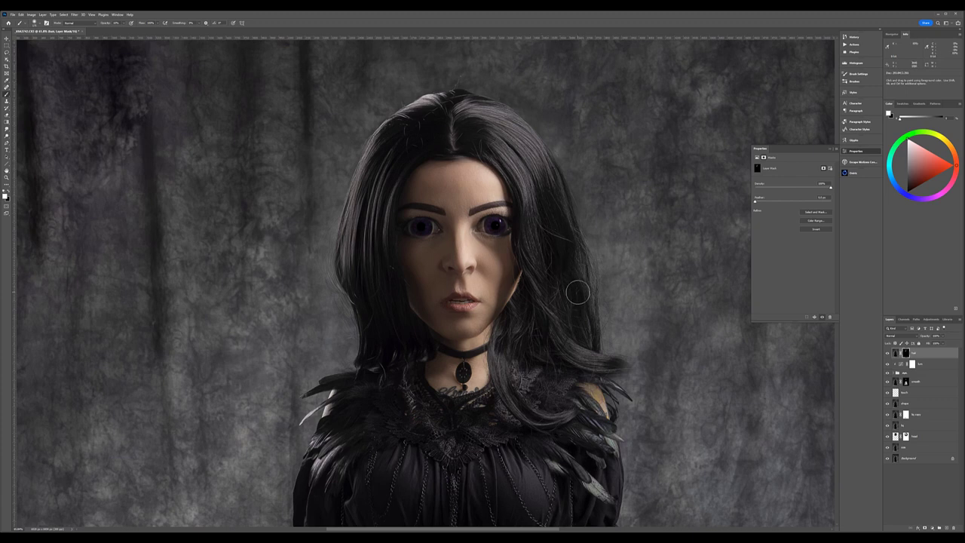
Step: Enlarge the brush and adjust the view of the figure
{"action": "key", "text": "bracketright"}
{"action": "key", "text": "bracketright"}
{"action": "scroll", "coordinate": [558, 348], "scroll_direction": "down", "scroll_amount": 5}
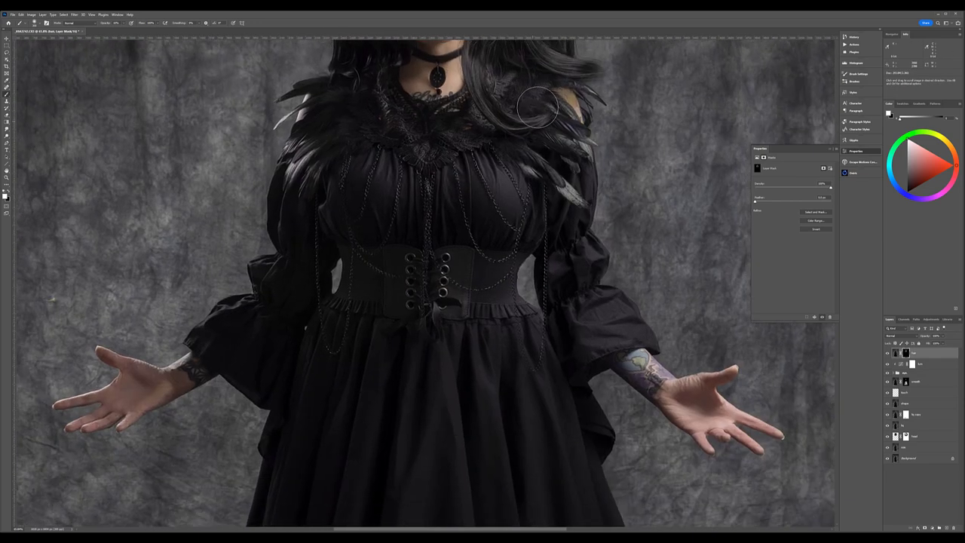
{"action": "scroll", "coordinate": [500, 412], "scroll_direction": "down", "scroll_amount": 3}
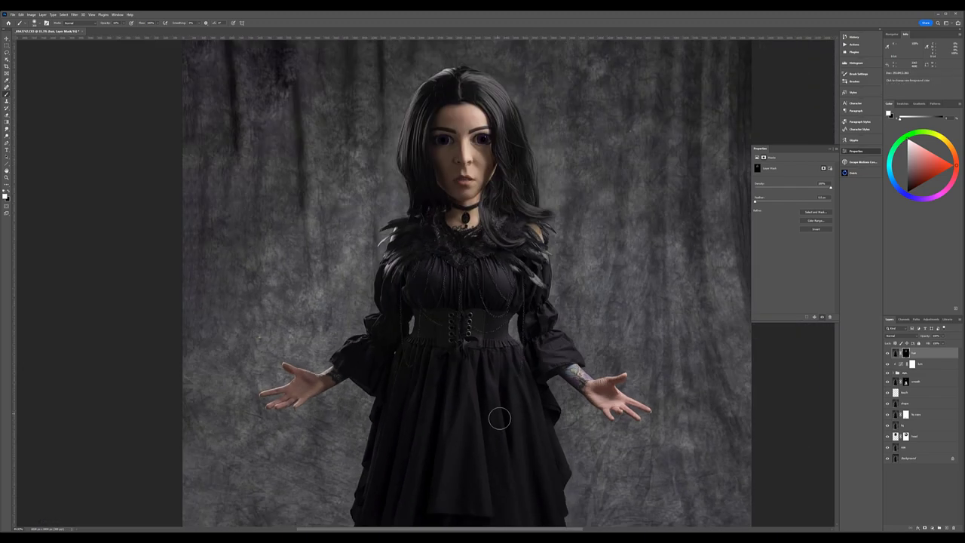
{"action": "scroll", "coordinate": [455, 249], "scroll_direction": "up", "scroll_amount": 1}
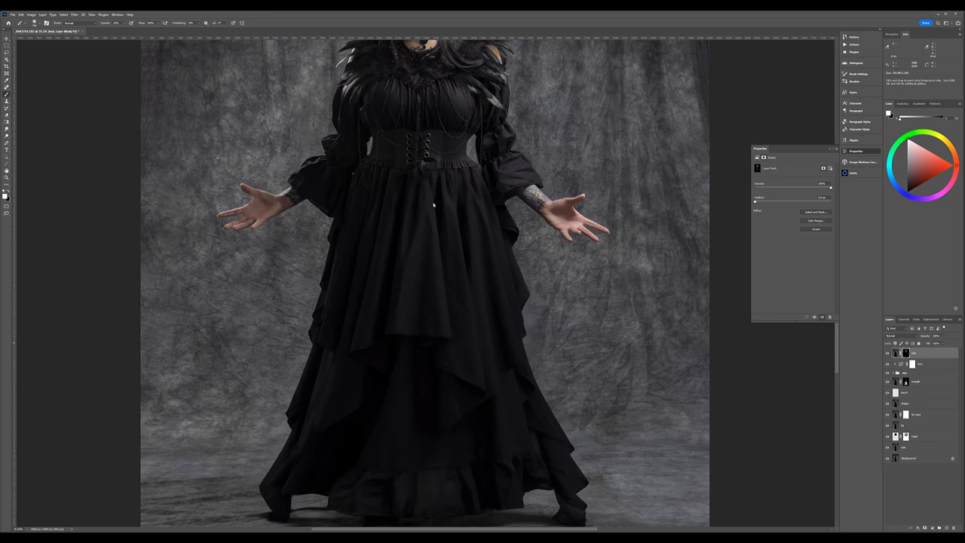
{"action": "scroll", "coordinate": [413, 285], "scroll_direction": "up", "scroll_amount": 5}
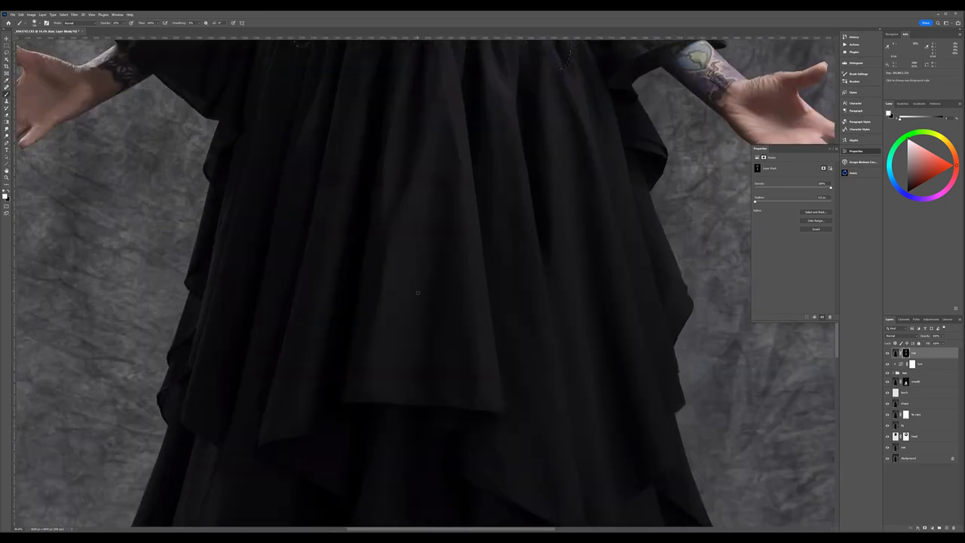
{"action": "scroll", "coordinate": [495, 291], "scroll_direction": "down", "scroll_amount": 5}
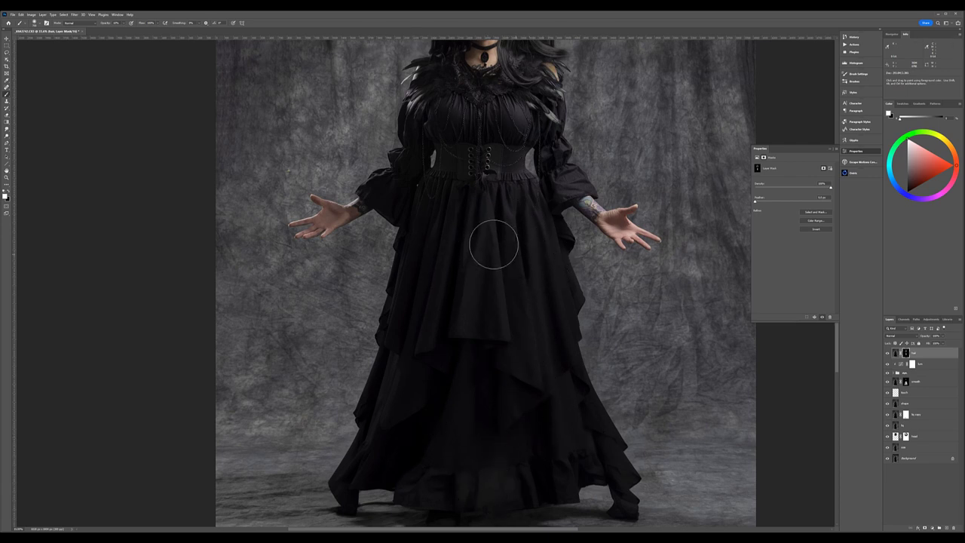
{"action": "scroll", "coordinate": [495, 218], "scroll_direction": "down", "scroll_amount": 4}
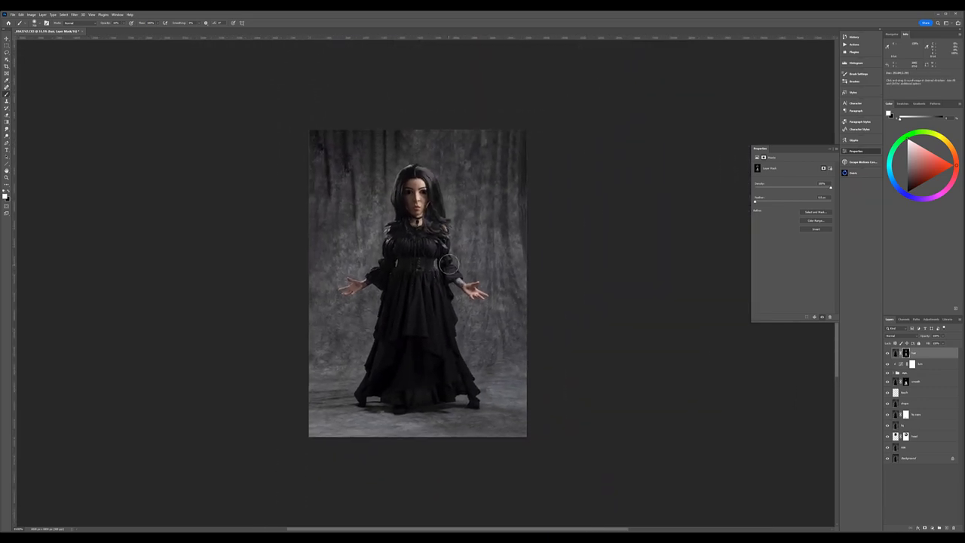
{"action": "scroll", "coordinate": [520, 219], "scroll_direction": "up", "scroll_amount": 3}
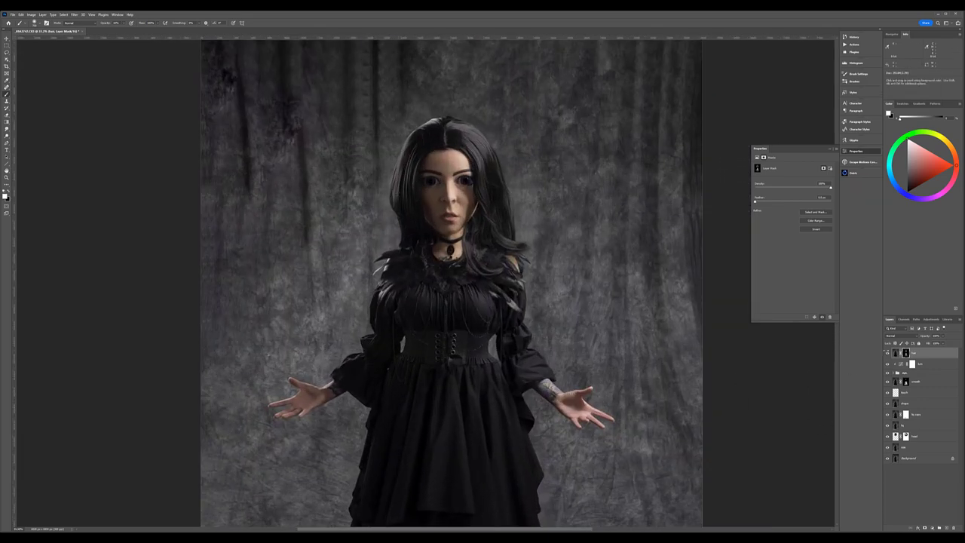
{"action": "key", "text": "ctrl+alt+r"}
Step: Create a new top layer, fill it with 50% Gray, and set it to Soft Light
{"action": "left_click", "coordinate": [947, 529]}
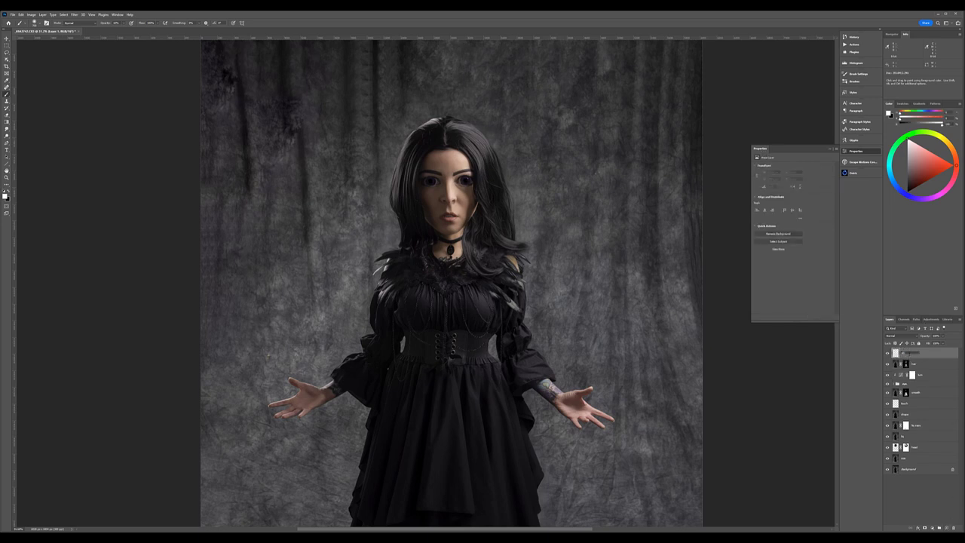
{"action": "key", "text": "Return"}
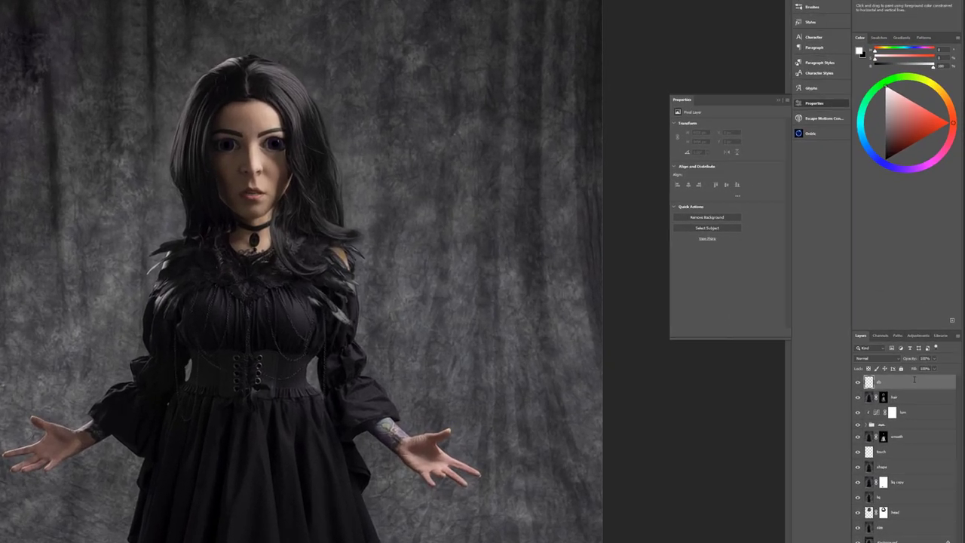
{"action": "key", "text": "shift+F5"}
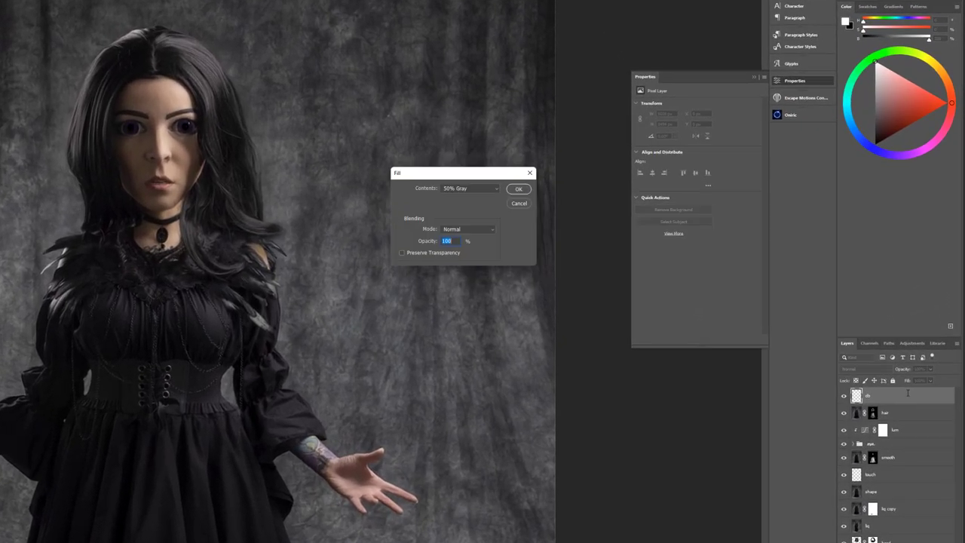
{"action": "left_click", "coordinate": [511, 191]}
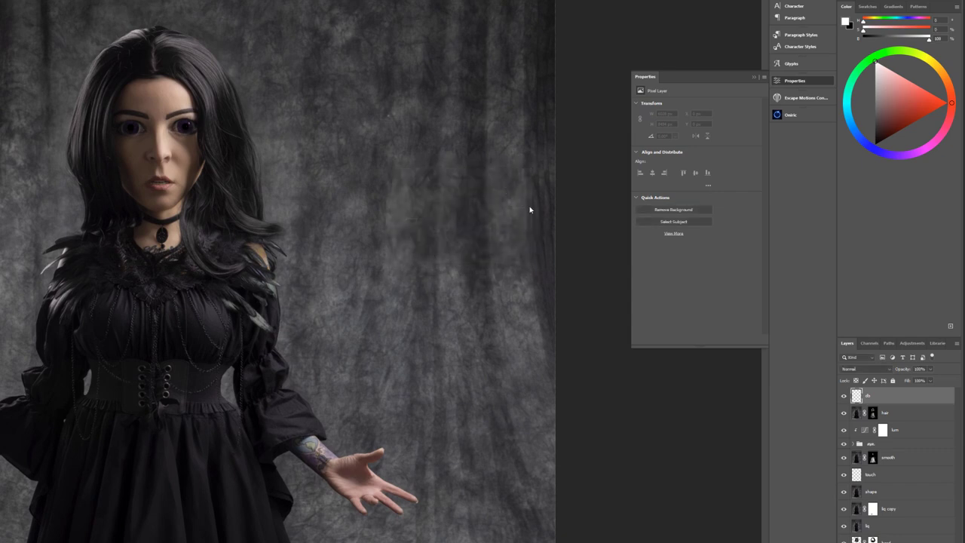
{"action": "left_click", "coordinate": [877, 373]}
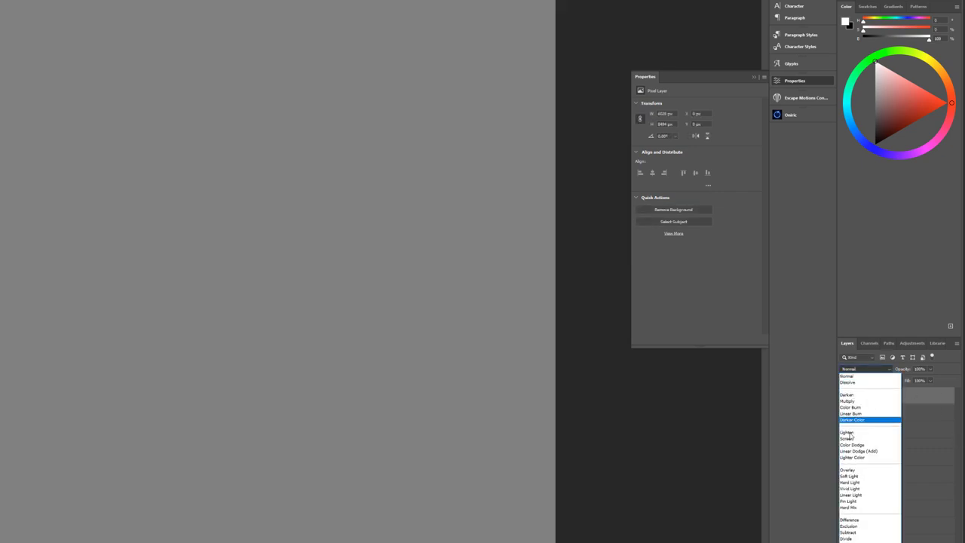
{"action": "left_click", "coordinate": [867, 476]}
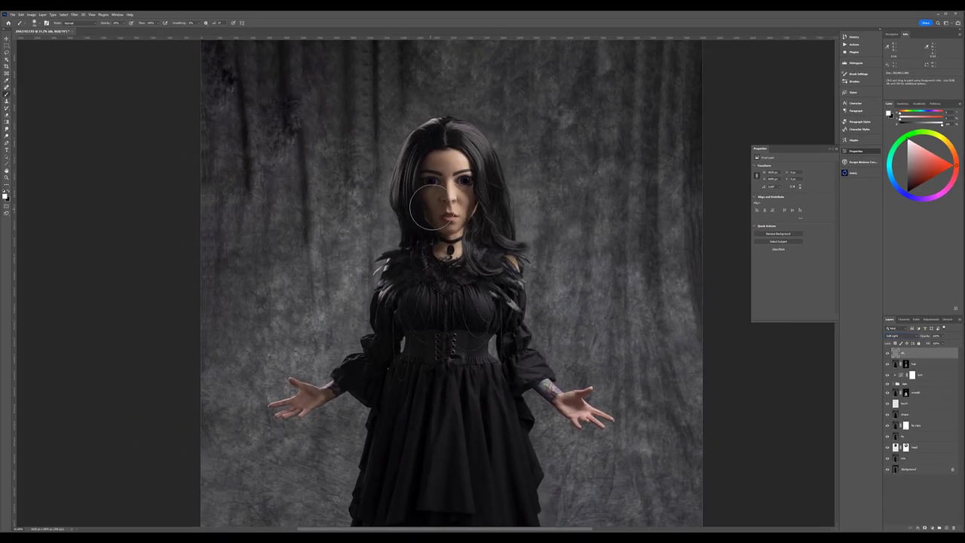
Step: With a smaller brush, lighten the left hairline and darken the left cheek
{"action": "key", "text": "bracketleft"}
{"action": "key", "text": "bracketleft"}
{"action": "key", "text": "bracketleft"}
{"action": "key", "text": "bracketleft"}
{"action": "scroll", "coordinate": [451, 206], "scroll_direction": "up", "scroll_amount": 2}
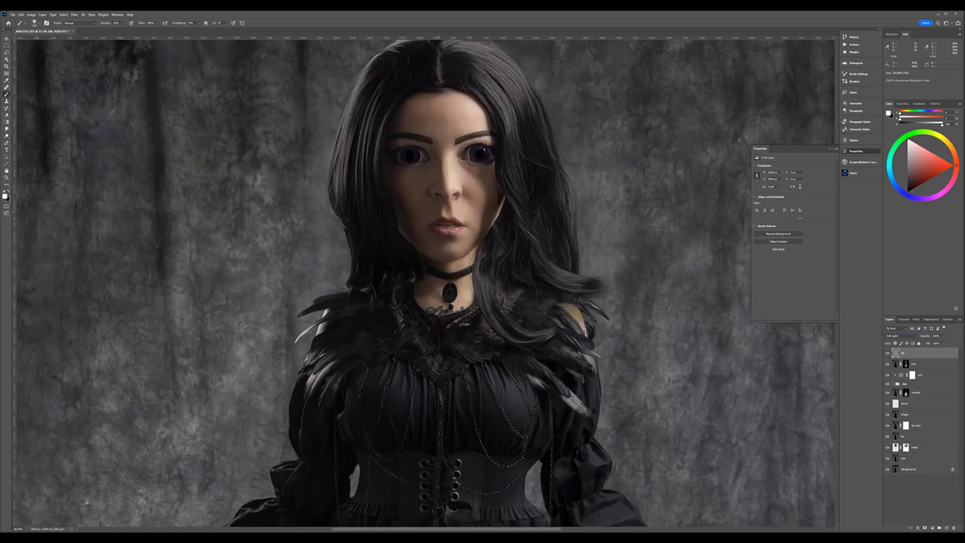
{"action": "scroll", "coordinate": [383, 209], "scroll_direction": "up", "scroll_amount": 1}
{"action": "scroll", "coordinate": [413, 226], "scroll_direction": "down", "scroll_amount": 2}
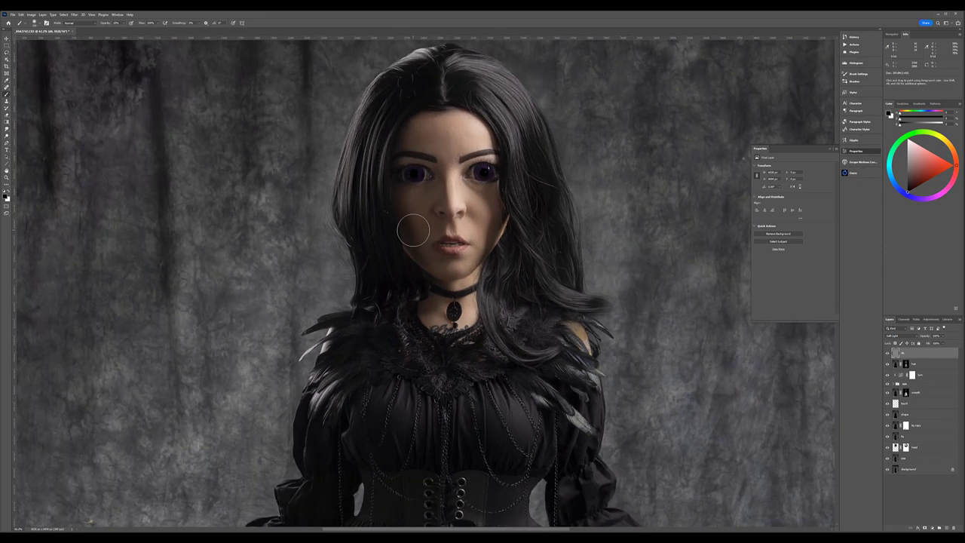
{"action": "scroll", "coordinate": [444, 172], "scroll_direction": "up", "scroll_amount": 1}
{"action": "scroll", "coordinate": [427, 187], "scroll_direction": "up", "scroll_amount": 1}
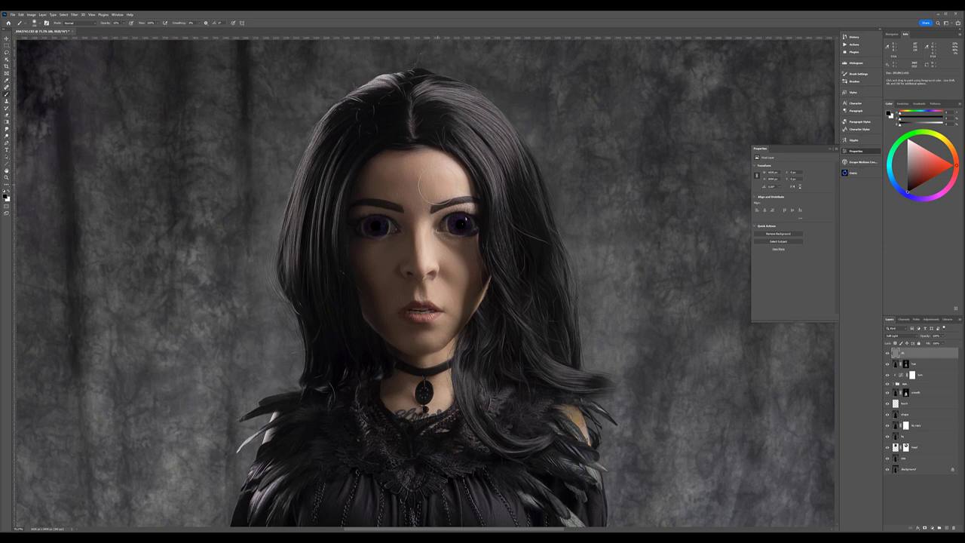
{"action": "mouse_move", "coordinate": [345, 158]}
{"action": "left_mouse_down"}
{"action": "mouse_move", "coordinate": [390, 148]}
{"action": "mouse_move", "coordinate": [336, 188]}
{"action": "left_mouse_up"}
{"action": "mouse_move", "coordinate": [345, 254]}
{"action": "left_mouse_down"}
{"action": "mouse_move", "coordinate": [382, 310]}
{"action": "mouse_move", "coordinate": [391, 363]}
{"action": "mouse_move", "coordinate": [405, 216]}
{"action": "mouse_move", "coordinate": [404, 257]}
{"action": "mouse_move", "coordinate": [413, 235]}
{"action": "mouse_move", "coordinate": [406, 276]}
{"action": "mouse_move", "coordinate": [407, 221]}
{"action": "mouse_move", "coordinate": [405, 275]}
{"action": "mouse_move", "coordinate": [406, 223]}
{"action": "mouse_move", "coordinate": [363, 207]}
{"action": "mouse_move", "coordinate": [405, 220]}
{"action": "mouse_move", "coordinate": [412, 236]}
{"action": "mouse_move", "coordinate": [412, 271]}
{"action": "mouse_move", "coordinate": [361, 276]}
{"action": "mouse_move", "coordinate": [357, 245]}
{"action": "mouse_move", "coordinate": [372, 256]}
{"action": "mouse_move", "coordinate": [353, 225]}
{"action": "mouse_move", "coordinate": [379, 296]}
{"action": "mouse_move", "coordinate": [365, 275]}
{"action": "mouse_move", "coordinate": [377, 322]}
{"action": "mouse_move", "coordinate": [474, 278]}
{"action": "mouse_move", "coordinate": [462, 297]}
{"action": "mouse_move", "coordinate": [472, 289]}
{"action": "mouse_move", "coordinate": [469, 327]}
{"action": "mouse_move", "coordinate": [453, 279]}
{"action": "mouse_move", "coordinate": [480, 293]}
{"action": "mouse_move", "coordinate": [405, 274]}
{"action": "mouse_move", "coordinate": [405, 249]}
{"action": "mouse_move", "coordinate": [429, 304]}
{"action": "left_mouse_up"}
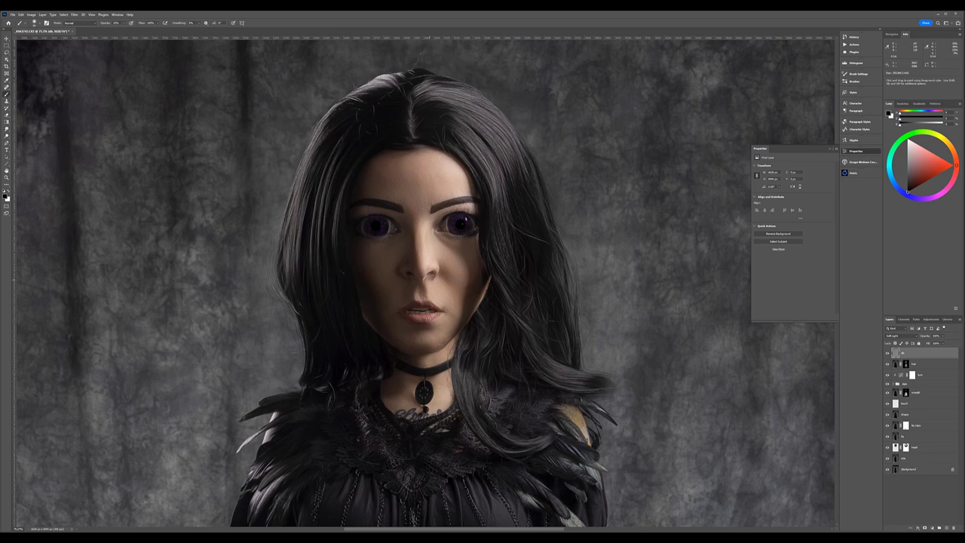
Step: Paint a soft white highlight across the forehead with an enlarged brush
{"action": "scroll", "coordinate": [429, 280], "scroll_direction": "up", "scroll_amount": 3}
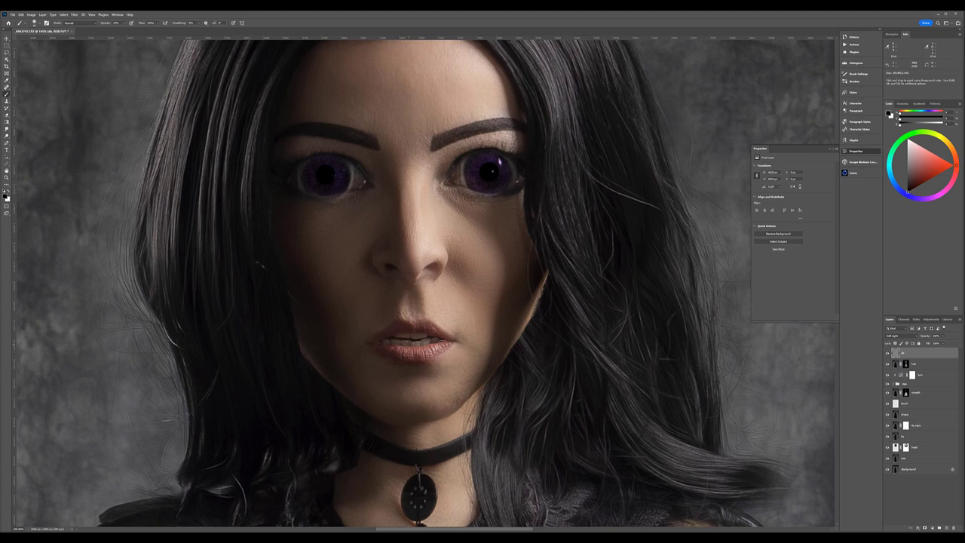
{"action": "key", "text": "x"}
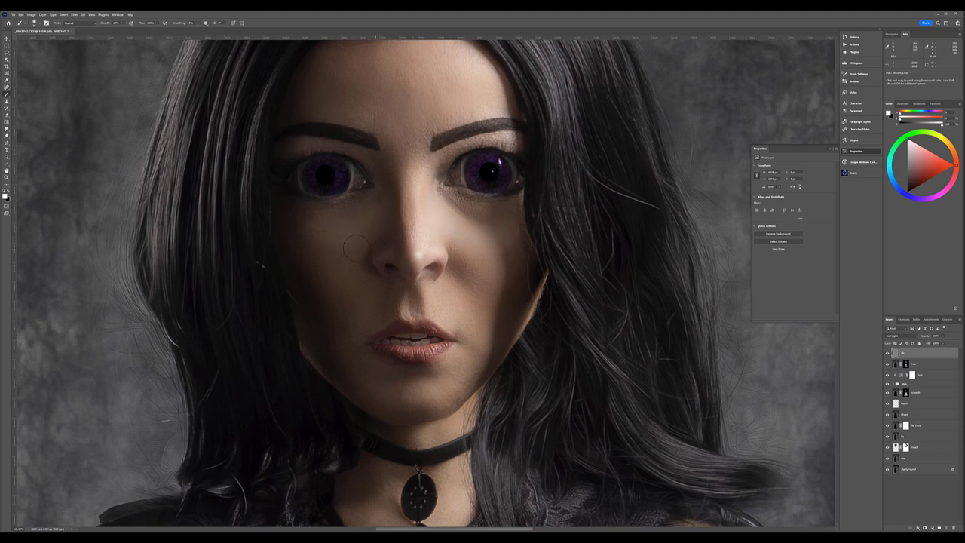
{"action": "key", "text": "bracketright"}
{"action": "key", "text": "bracketright"}
{"action": "key", "text": "bracketleft"}
{"action": "key", "text": "bracketleft"}
{"action": "key", "text": "bracketleft"}
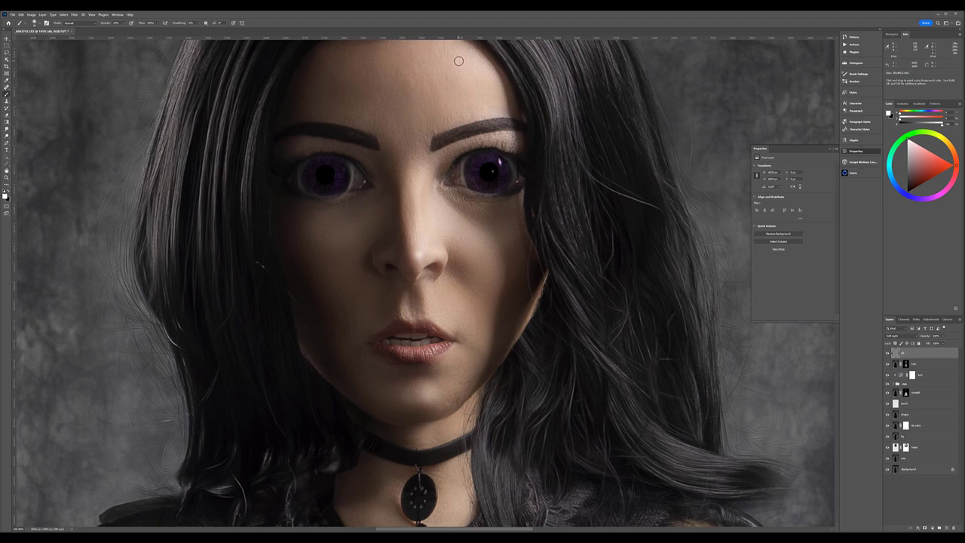
{"action": "key", "text": "bracketright"}
{"action": "key", "text": "bracketright"}
{"action": "key", "text": "bracketright"}
{"action": "key", "text": "bracketright"}
{"action": "key", "text": "bracketright"}
{"action": "left_click", "coordinate": [457, 66]}
{"action": "left_click_drag", "start_coordinate": [457, 66], "coordinate": [476, 65]}
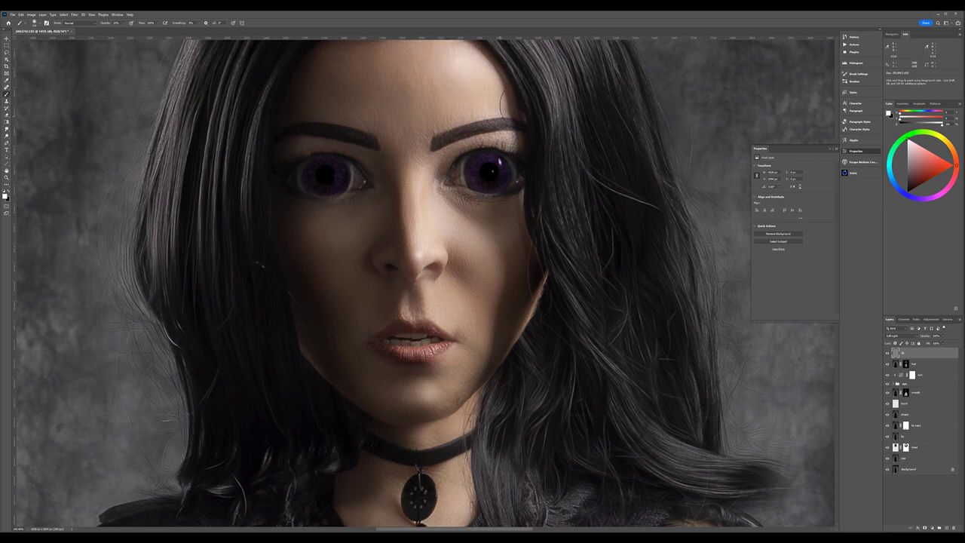
Step: Shrink the brush for detail work and return the foreground to black
{"action": "key", "text": "bracketleft"}
{"action": "key", "text": "bracketleft"}
{"action": "key", "text": "bracketleft"}
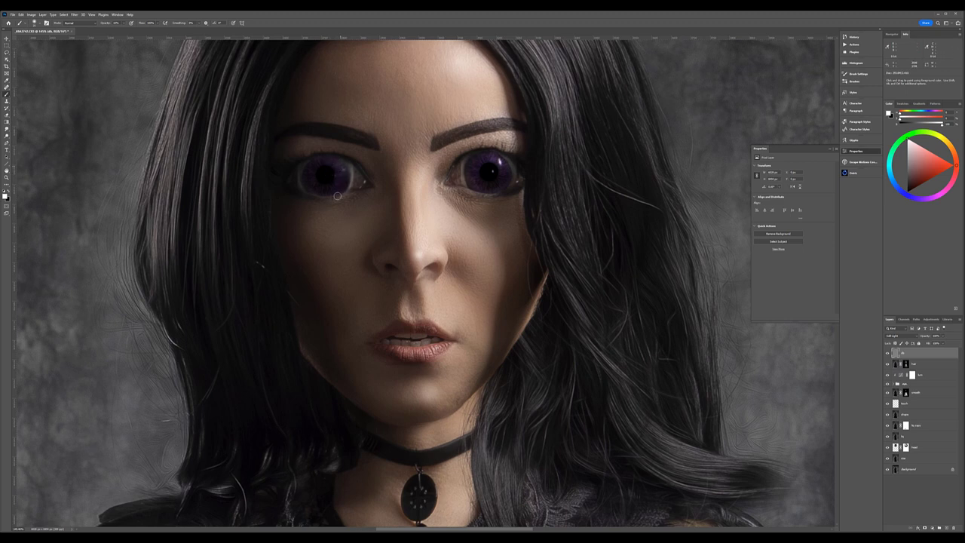
{"action": "scroll", "coordinate": [357, 226], "scroll_direction": "down", "scroll_amount": 10}
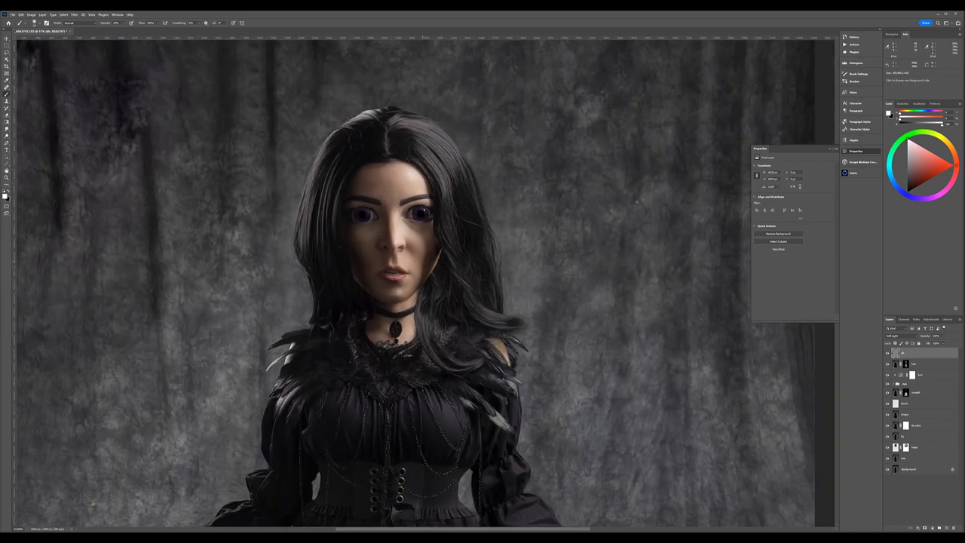
{"action": "scroll", "coordinate": [381, 235], "scroll_direction": "up", "scroll_amount": 1}
{"action": "key", "text": "x"}
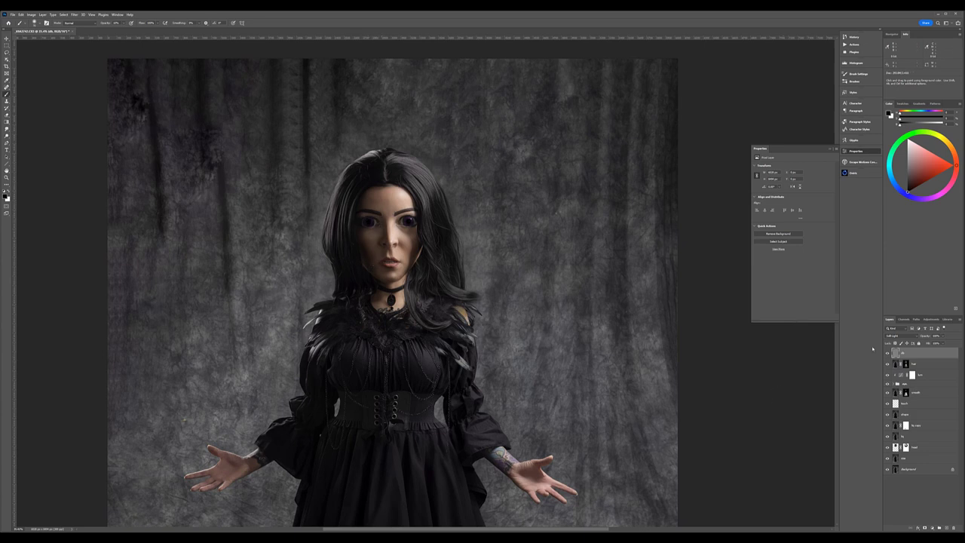
Step: Add shading strokes over the nose, right cheek and forehead ridge
{"action": "left_click_drag", "start_coordinate": [385, 222], "coordinate": [414, 257]}
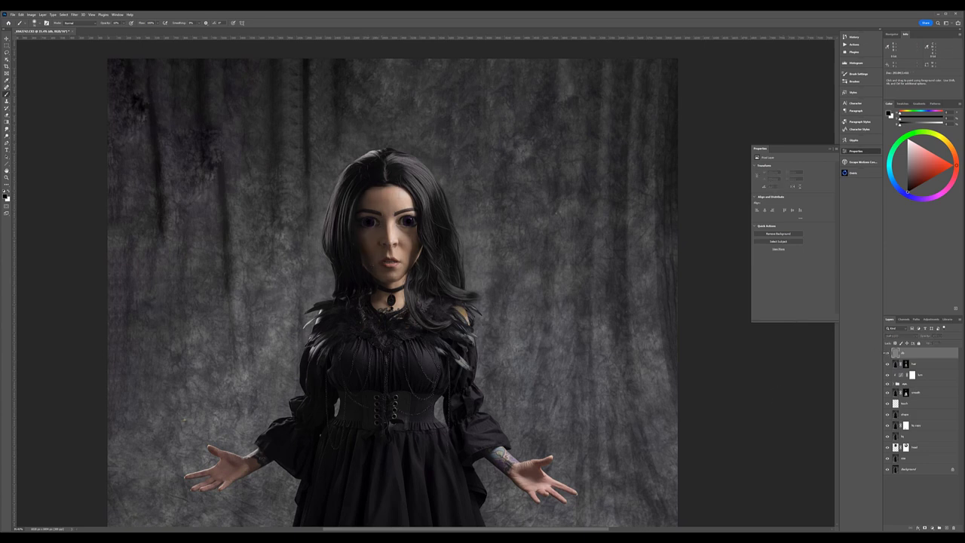
{"action": "left_click_drag", "start_coordinate": [373, 194], "coordinate": [386, 244]}
{"action": "key", "text": "ctrl+z"}
{"action": "key", "text": "ctrl+shift+z"}
{"action": "key", "text": "ctrl+z"}
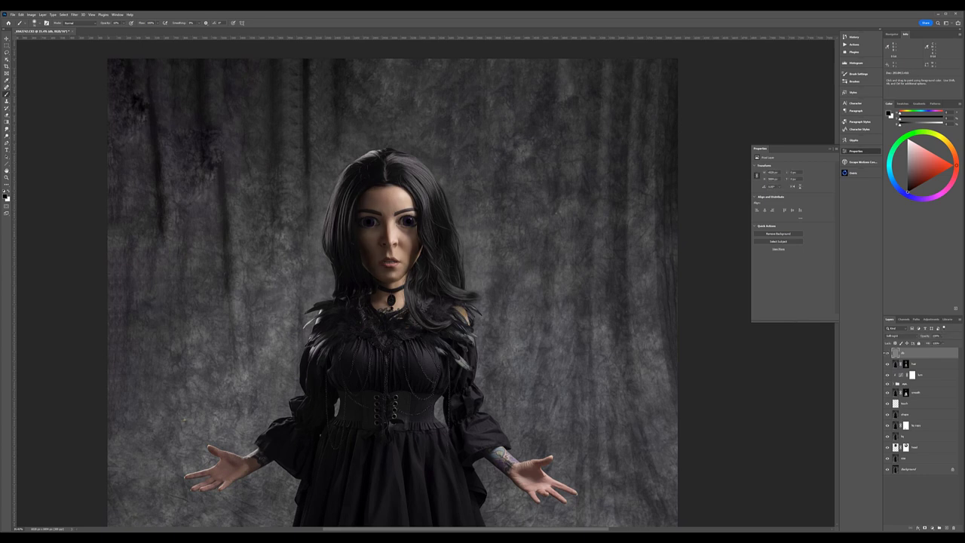
{"action": "key", "text": "ctrl+shift+z"}
{"action": "mouse_move", "coordinate": [384, 235]}
{"action": "left_mouse_down"}
{"action": "mouse_move", "coordinate": [404, 233]}
{"action": "mouse_move", "coordinate": [384, 235]}
{"action": "left_mouse_up"}
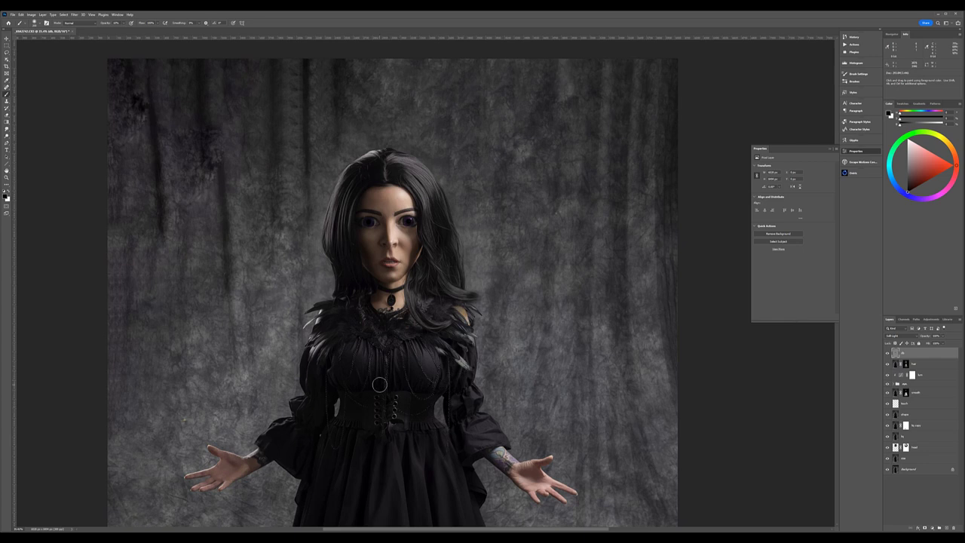
Step: Set up a smaller white brush for the corset and move the view to the dress
{"action": "key", "text": "x"}
{"action": "key", "text": "bracketright"}
{"action": "key", "text": "bracketright"}
{"action": "key", "text": "bracketright"}
{"action": "key", "text": "bracketright"}
{"action": "key", "text": "bracketleft"}
{"action": "key", "text": "bracketleft"}
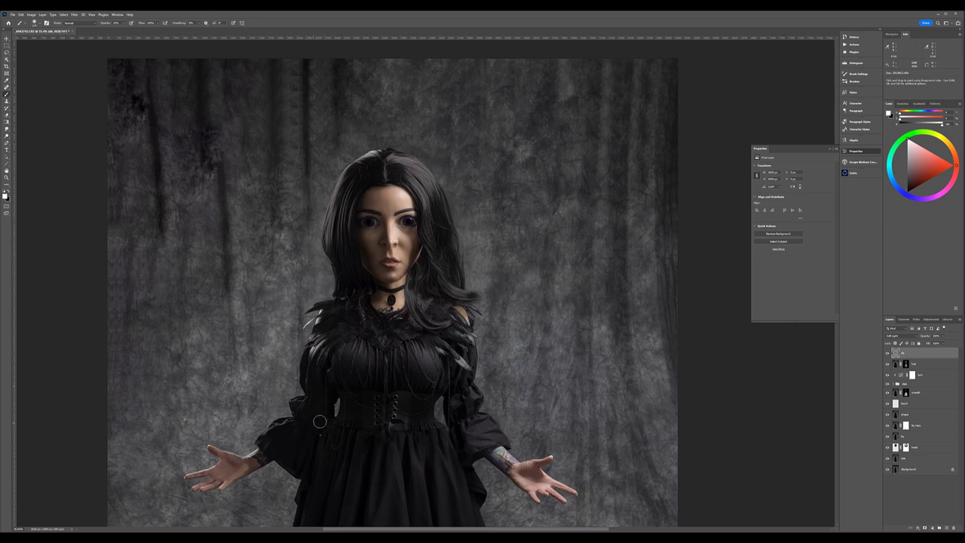
{"action": "left_click", "coordinate": [251, 458], "text": "alt"}
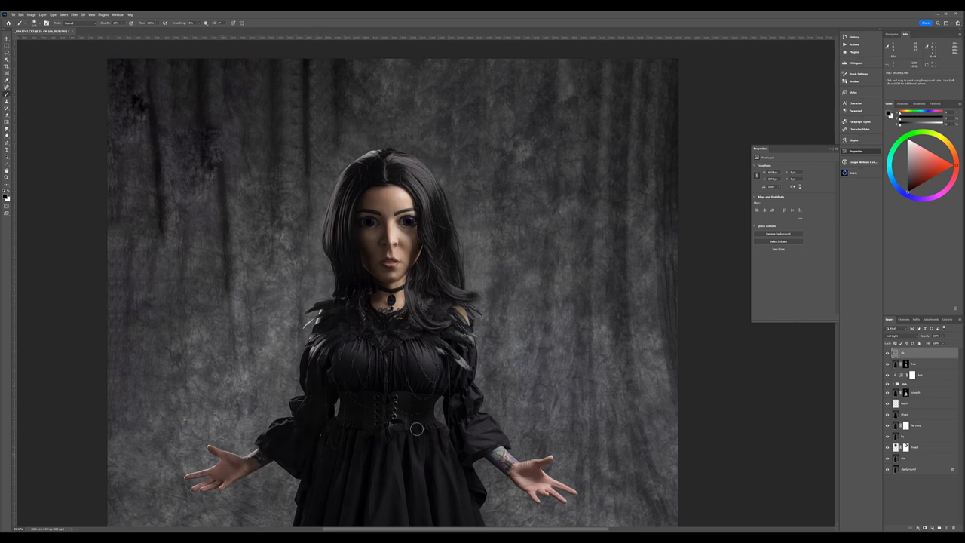
{"action": "left_click_drag", "start_coordinate": [419, 430], "coordinate": [343, 294]}
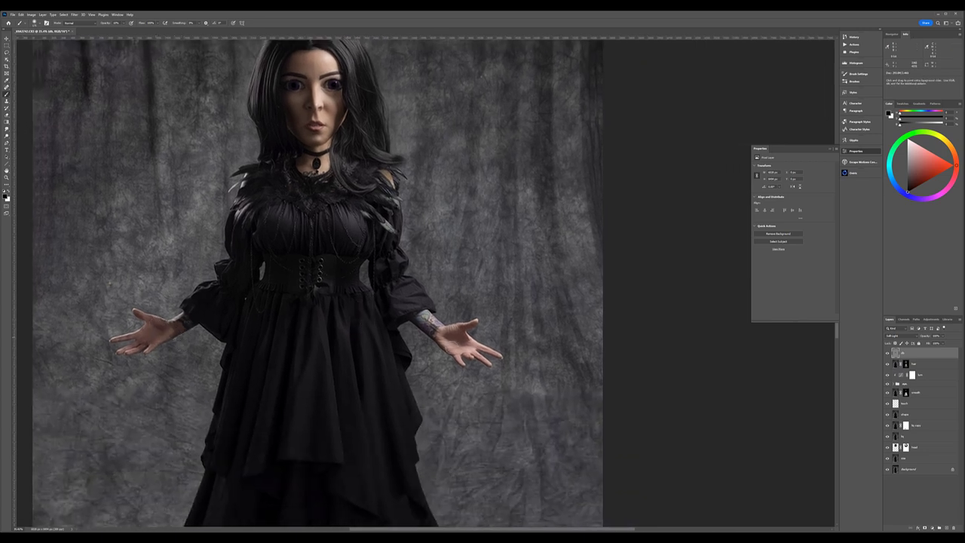
{"action": "key", "text": "x"}
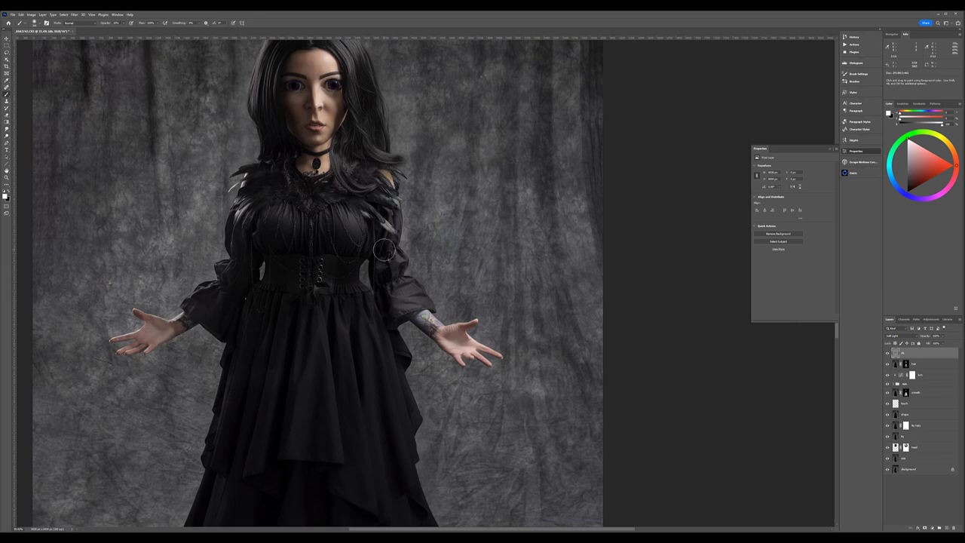
Step: Zoom out to the full figure and toggle the Soft Light shading off and on to compare
{"action": "scroll", "coordinate": [329, 268], "scroll_direction": "down", "scroll_amount": 3}
{"action": "scroll", "coordinate": [329, 269], "scroll_direction": "left", "scroll_amount": 2}
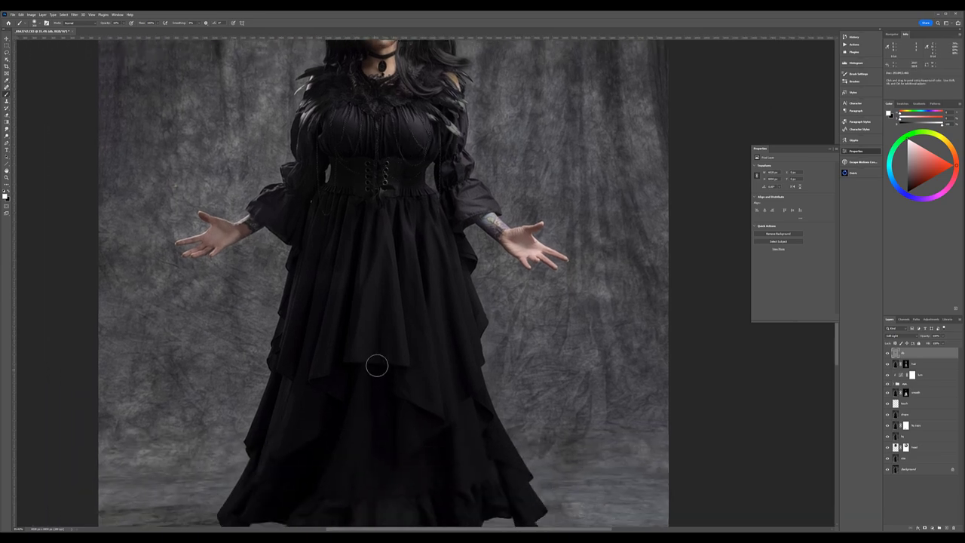
{"action": "scroll", "coordinate": [377, 365], "scroll_direction": "down", "scroll_amount": 5}
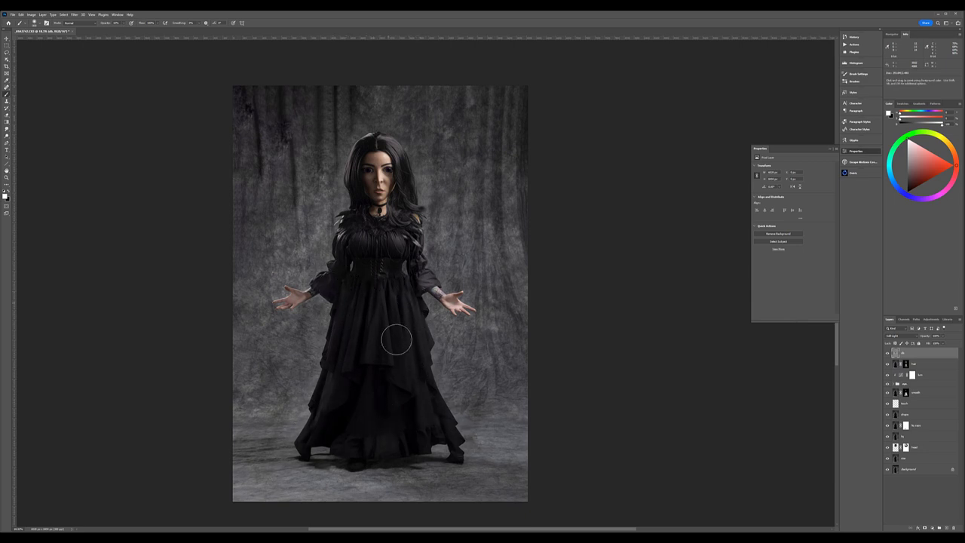
{"action": "key", "text": "x"}
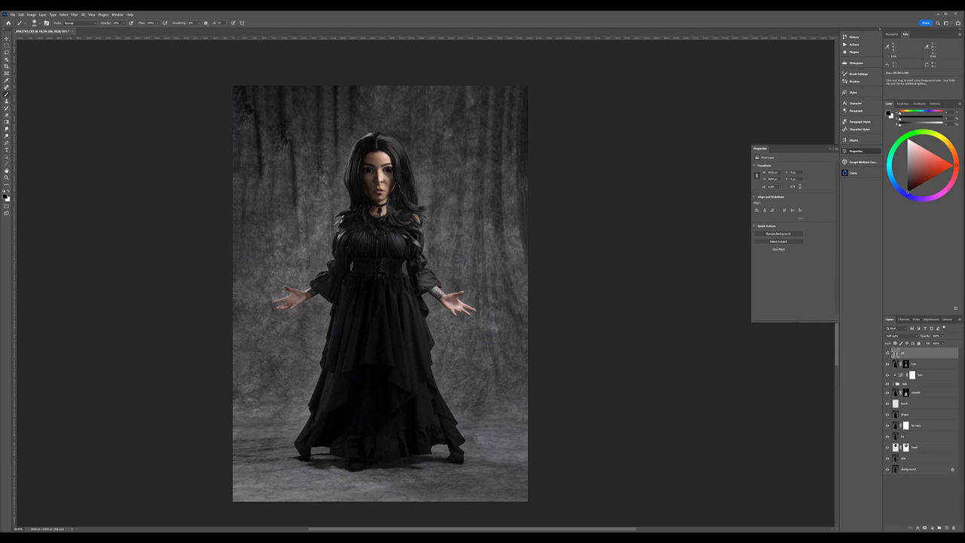
{"action": "key", "text": "ctrl+comma"}
{"action": "key", "text": "ctrl+comma"}
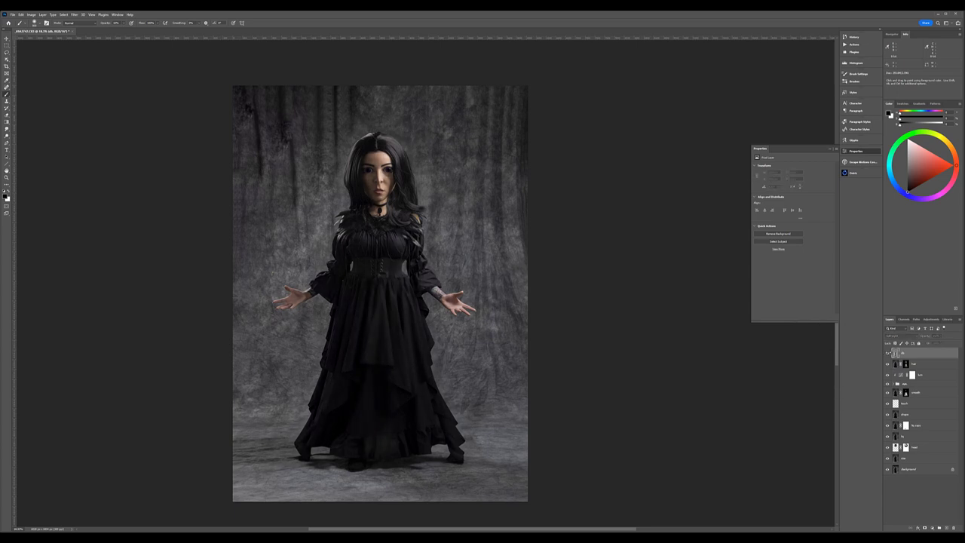
{"action": "key", "text": "ctrl+comma"}
{"action": "key", "text": "ctrl+comma"}
{"action": "key", "text": "ctrl+comma"}
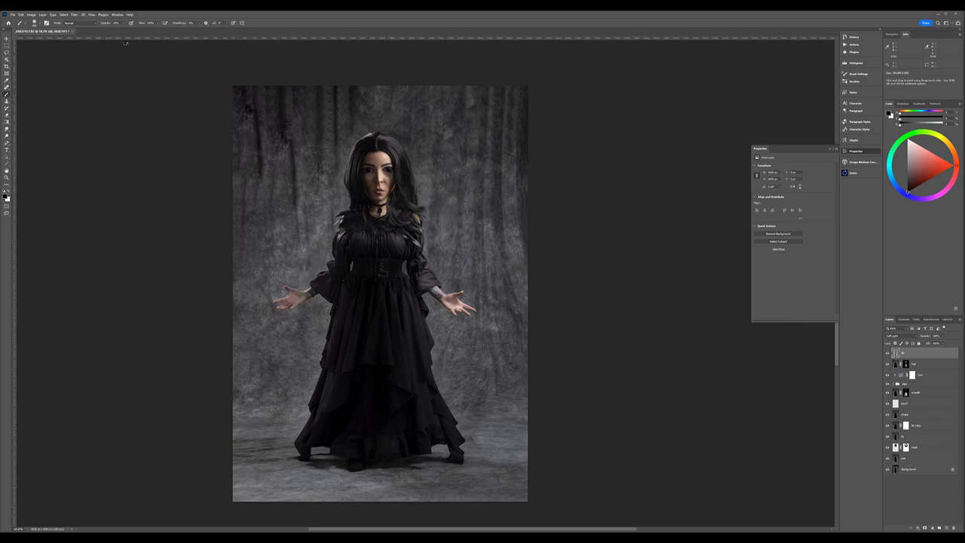
Step: Place the library image, stretch it to fill the canvas, and hide it with a black mask
{"action": "left_click_drag", "start_coordinate": [185, 86], "coordinate": [188, 90]}
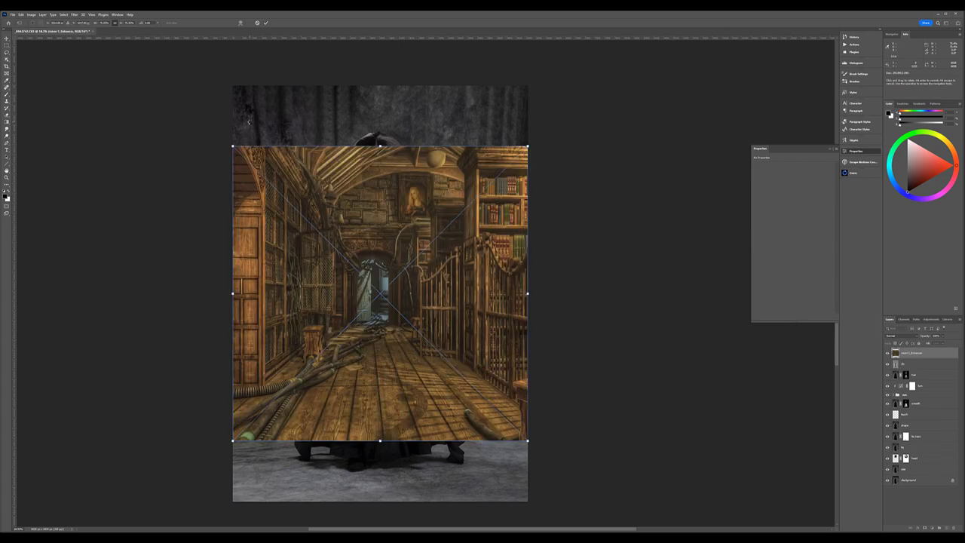
{"action": "left_click_drag", "start_coordinate": [380, 146], "coordinate": [380, 86]}
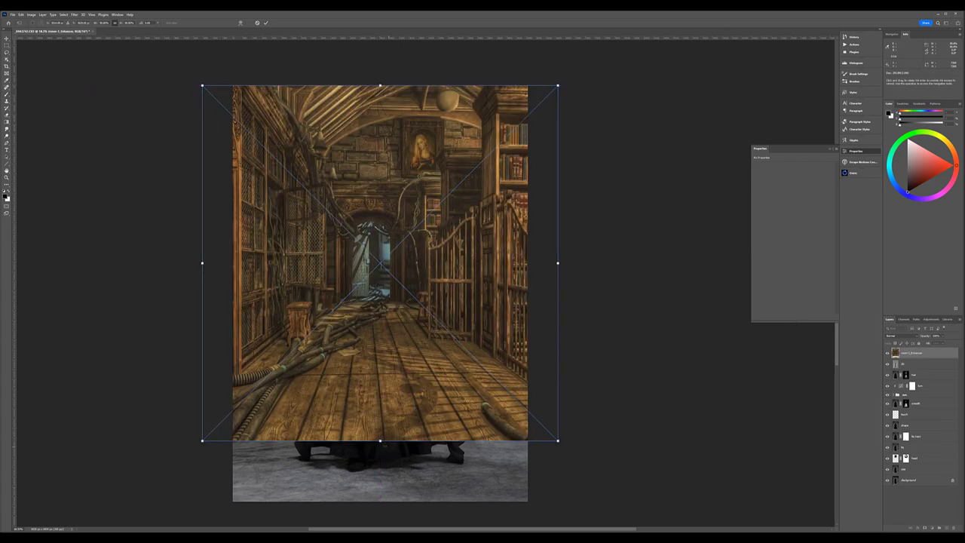
{"action": "left_click_drag", "start_coordinate": [380, 441], "coordinate": [380, 500]}
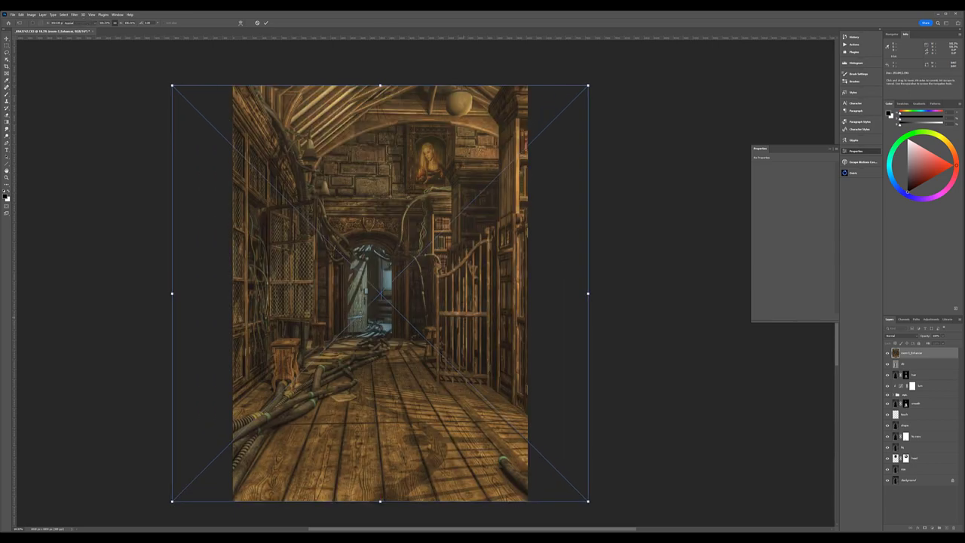
{"action": "key", "text": "Return"}
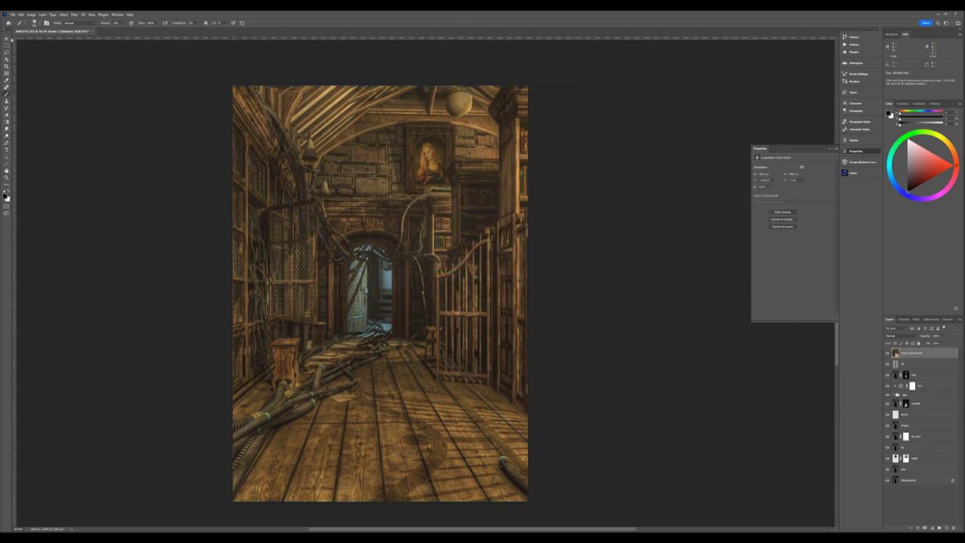
{"action": "key", "text": "v"}
{"action": "mouse_move", "coordinate": [386, 161]}
{"action": "left_mouse_down"}
{"action": "mouse_move", "coordinate": [340, 185]}
{"action": "mouse_move", "coordinate": [393, 162]}
{"action": "left_mouse_up"}
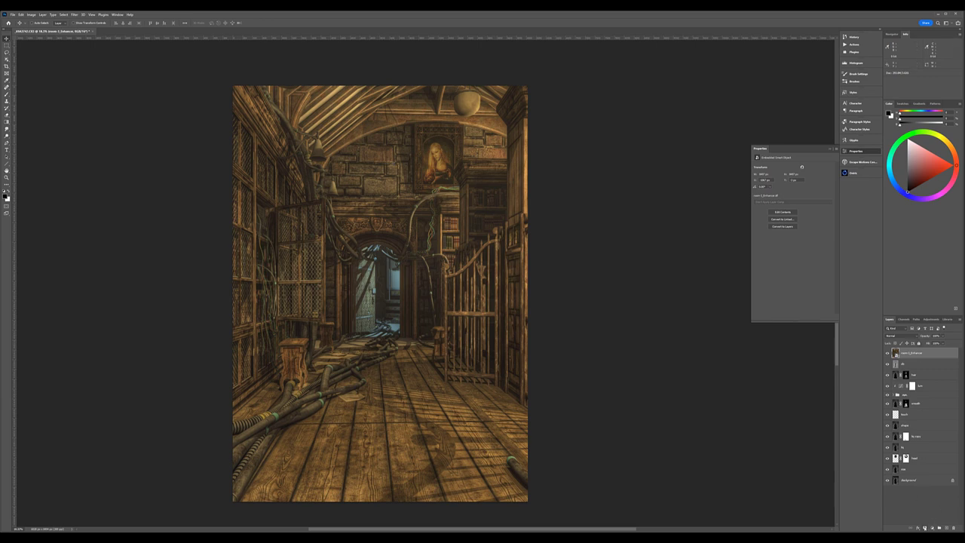
{"action": "left_click", "coordinate": [925, 528], "text": "alt"}
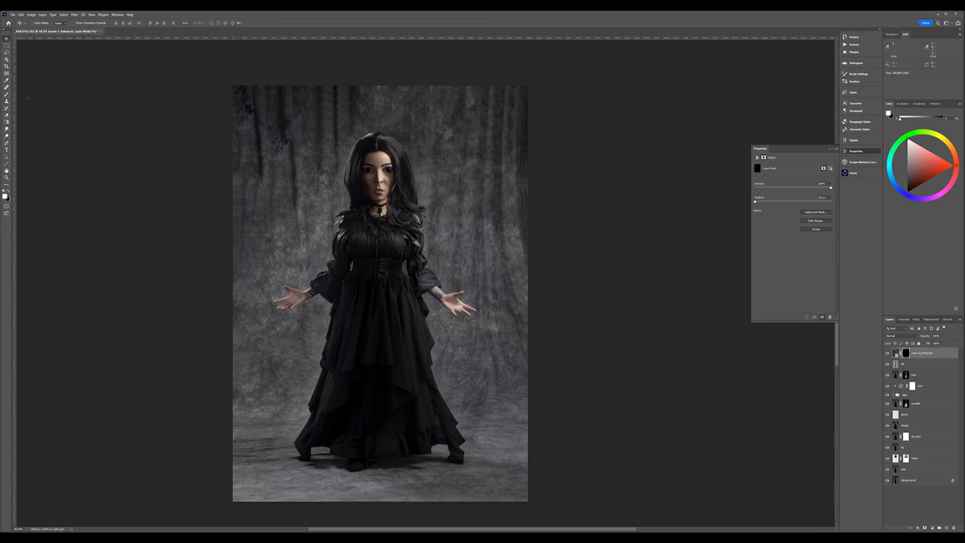
Step: Paint white on the mask to reveal the library faintly along the top and above the hair
{"action": "key", "text": "b"}
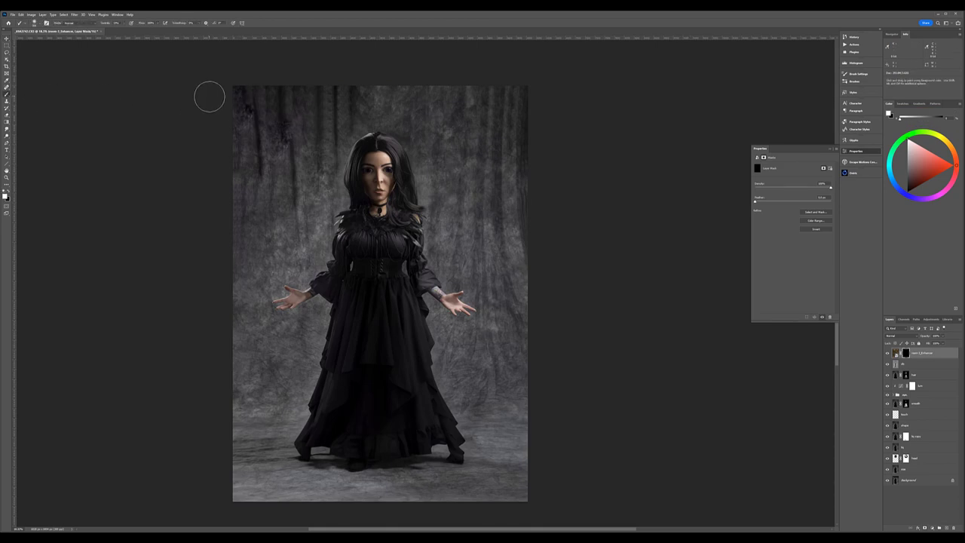
{"action": "mouse_move", "coordinate": [118, 52]}
{"action": "left_mouse_down"}
{"action": "mouse_move", "coordinate": [253, 96]}
{"action": "mouse_move", "coordinate": [533, 113]}
{"action": "left_mouse_up"}
{"action": "left_click_drag", "start_coordinate": [353, 111], "coordinate": [286, 107]}
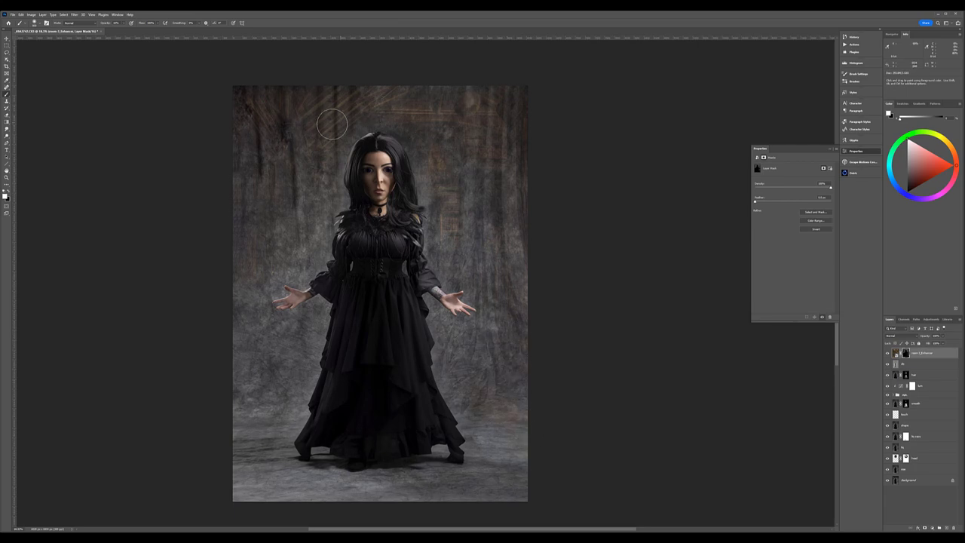
{"action": "scroll", "coordinate": [343, 124], "scroll_direction": "up", "scroll_amount": 5}
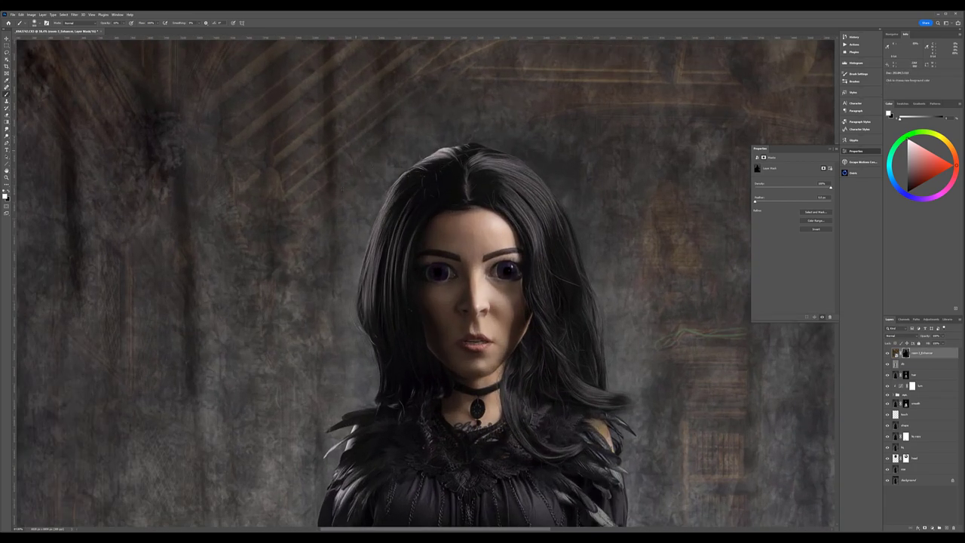
{"action": "scroll", "coordinate": [344, 161], "scroll_direction": "up", "scroll_amount": 1}
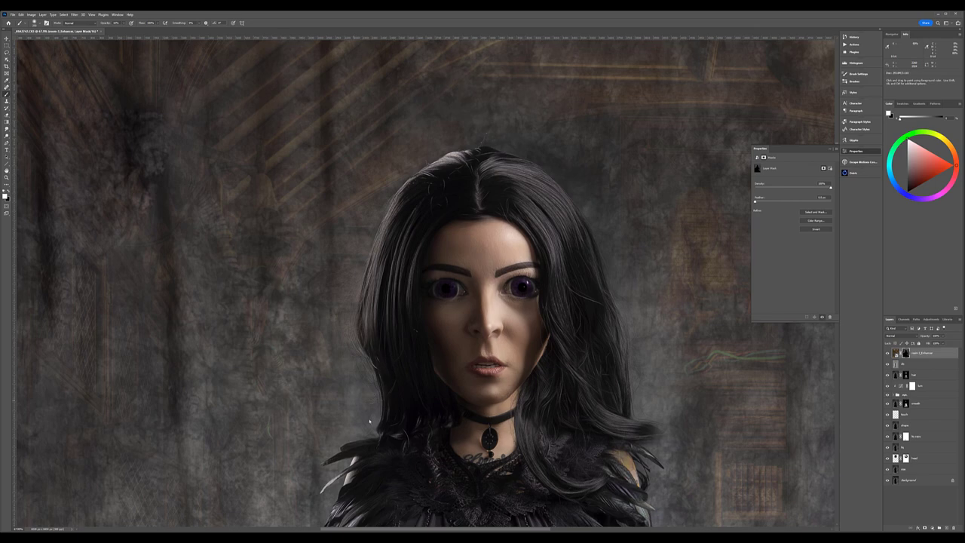
Step: Reveal the library faintly beside the skirt after panning down to the dress and hand
{"action": "left_click_drag", "start_coordinate": [380, 400], "coordinate": [463, 151]}
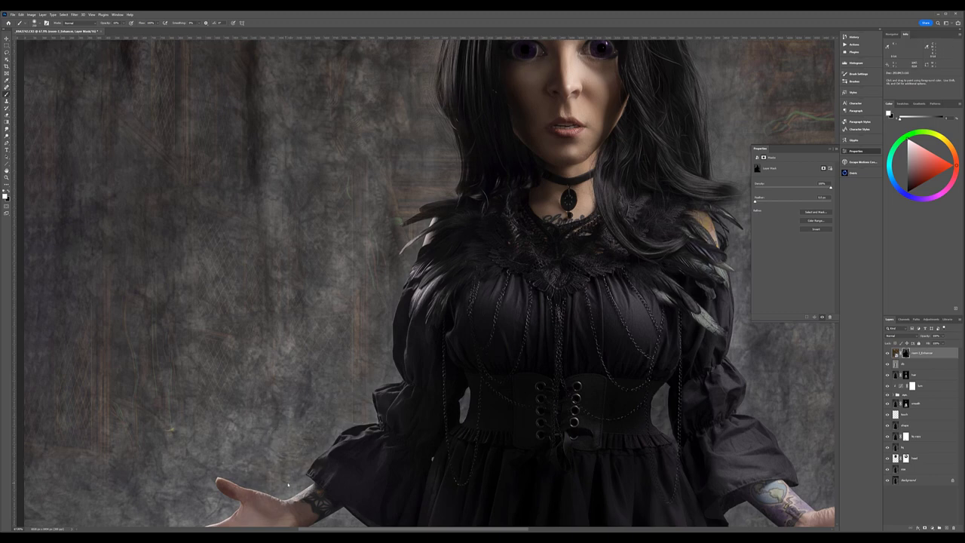
{"action": "left_click_drag", "start_coordinate": [217, 494], "coordinate": [364, 192]}
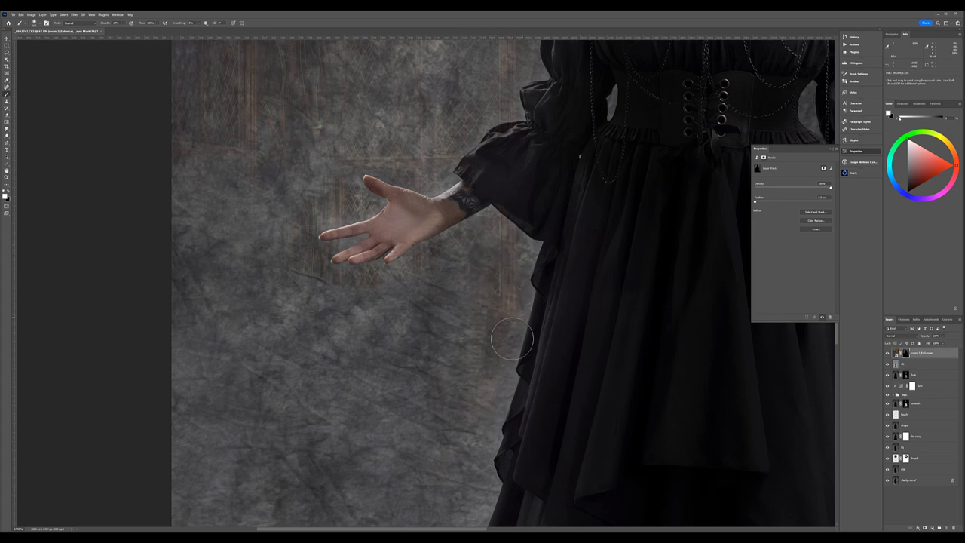
{"action": "scroll", "coordinate": [511, 400], "scroll_direction": "down", "scroll_amount": 5}
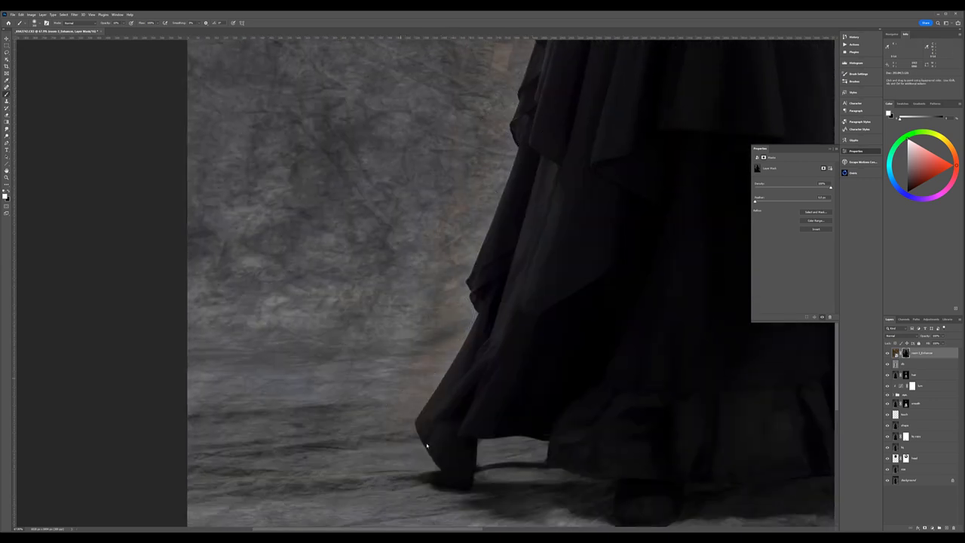
{"action": "scroll", "coordinate": [427, 447], "scroll_direction": "down", "scroll_amount": 3}
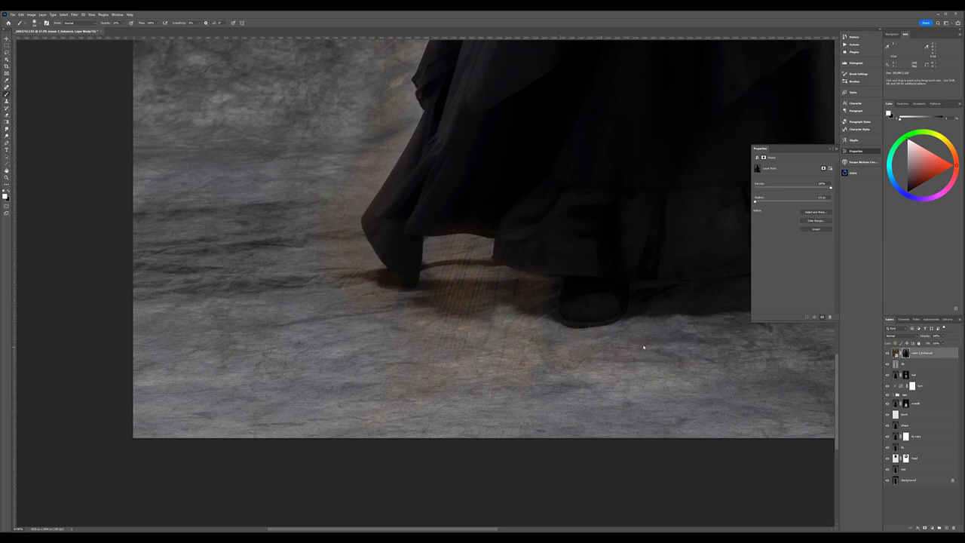
{"action": "scroll", "coordinate": [457, 400], "scroll_direction": "right", "scroll_amount": 5}
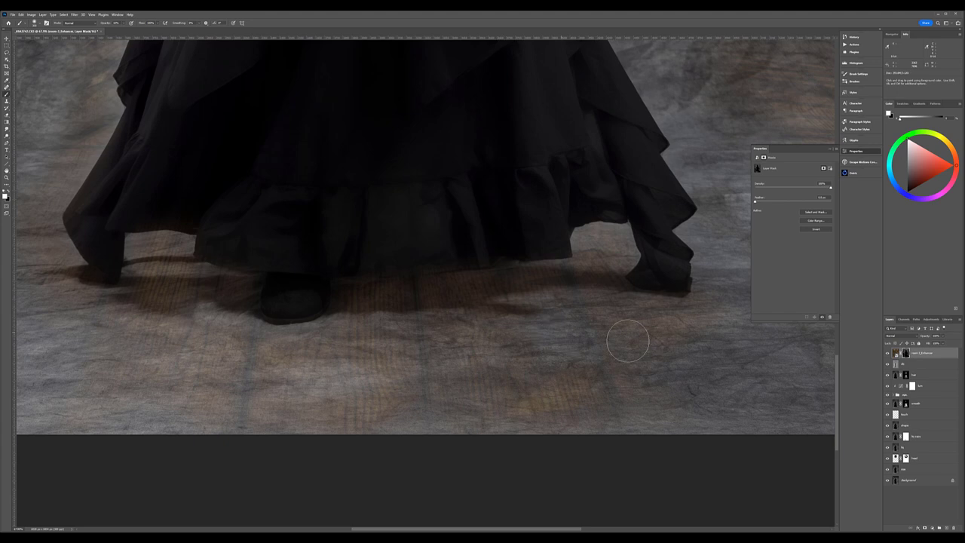
{"action": "scroll", "coordinate": [500, 465], "scroll_direction": "down", "scroll_amount": 2}
{"action": "scroll", "coordinate": [329, 505], "scroll_direction": "up", "scroll_amount": 2}
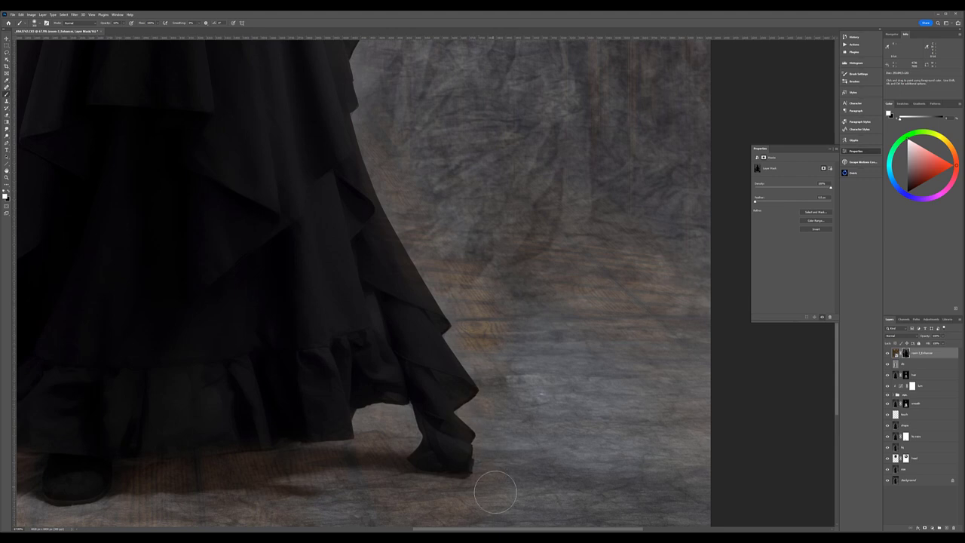
{"action": "scroll", "coordinate": [521, 406], "scroll_direction": "up", "scroll_amount": 3}
{"action": "mouse_move", "coordinate": [491, 217]}
{"action": "left_mouse_down"}
{"action": "mouse_move", "coordinate": [495, 302]}
{"action": "mouse_move", "coordinate": [461, 163]}
{"action": "mouse_move", "coordinate": [429, 122]}
{"action": "mouse_move", "coordinate": [452, 143]}
{"action": "left_mouse_up"}
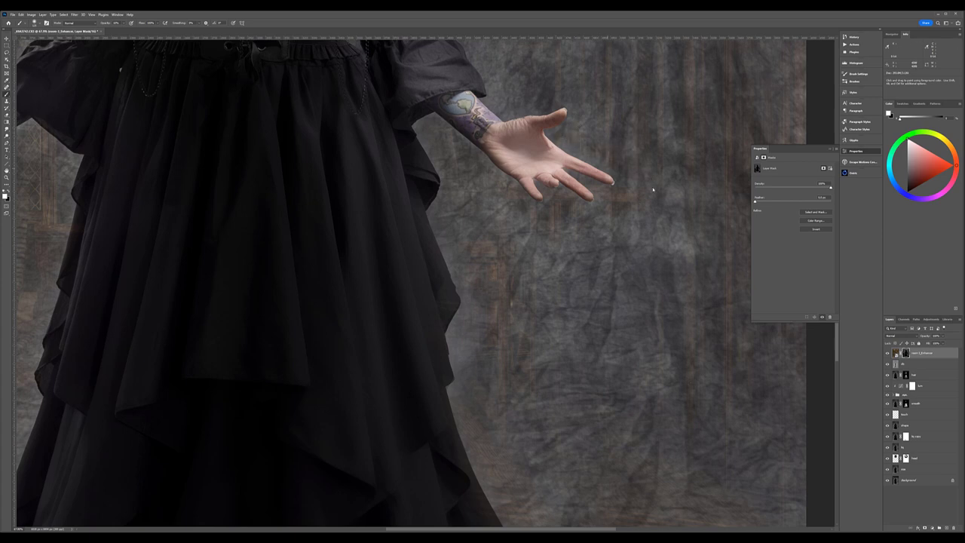
Step: Zoom back in to review the library blended into the backdrop
{"action": "scroll", "coordinate": [500, 241], "scroll_direction": "up", "scroll_amount": 3}
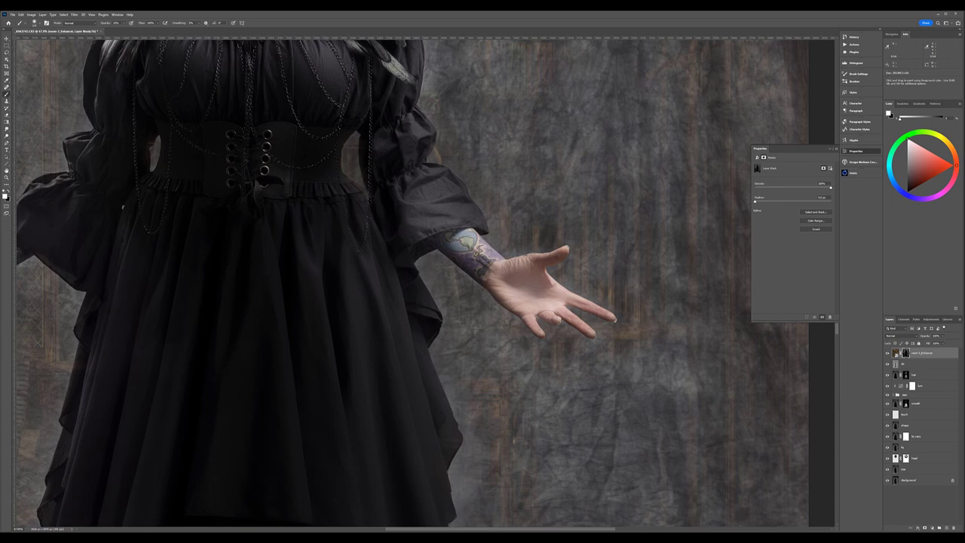
{"action": "left_click_drag", "start_coordinate": [0, 106], "coordinate": [0, 60]}
{"action": "scroll", "coordinate": [453, 162], "scroll_direction": "up", "scroll_amount": 5}
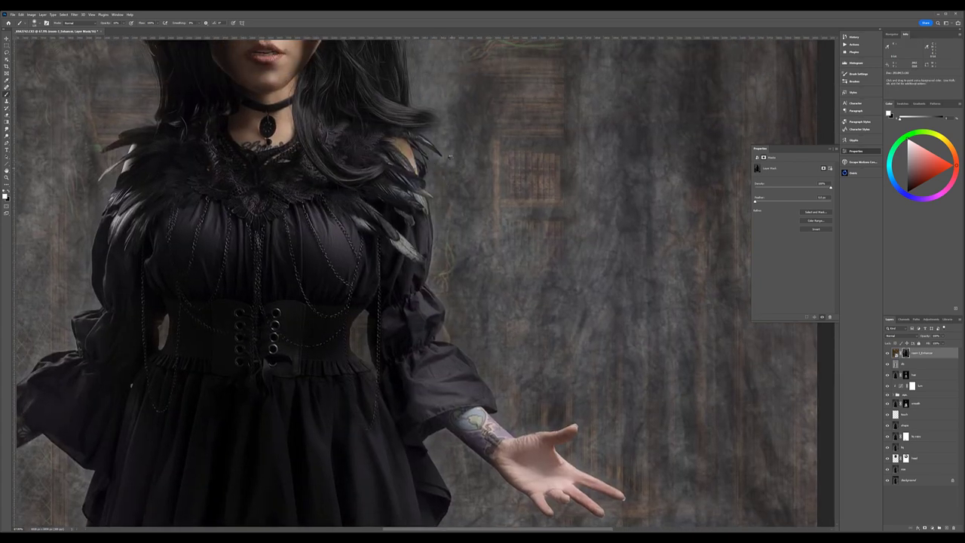
{"action": "scroll", "coordinate": [446, 156], "scroll_direction": "up", "scroll_amount": 3}
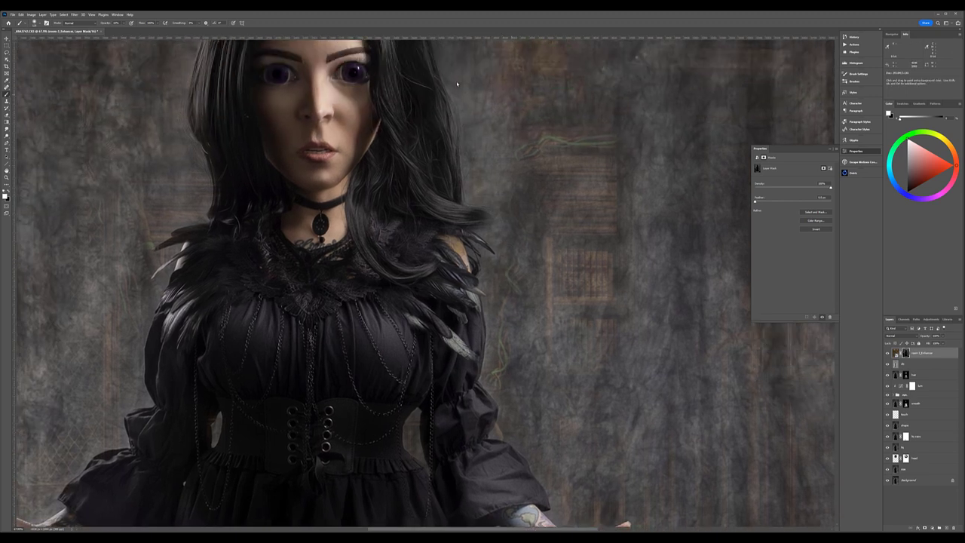
{"action": "scroll", "coordinate": [493, 164], "scroll_direction": "up", "scroll_amount": 4}
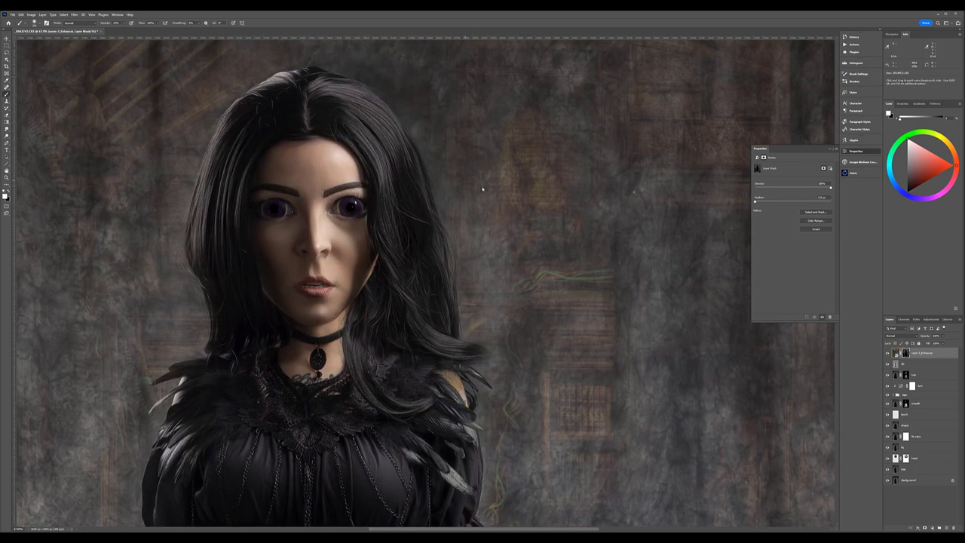
{"action": "scroll", "coordinate": [483, 189], "scroll_direction": "up", "scroll_amount": 4}
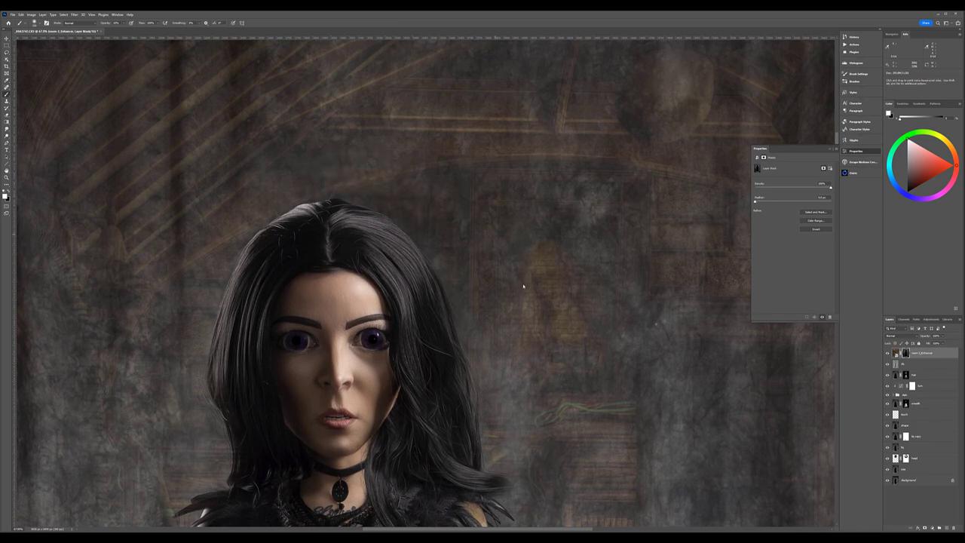
{"action": "scroll", "coordinate": [537, 317], "scroll_direction": "down", "scroll_amount": 5}
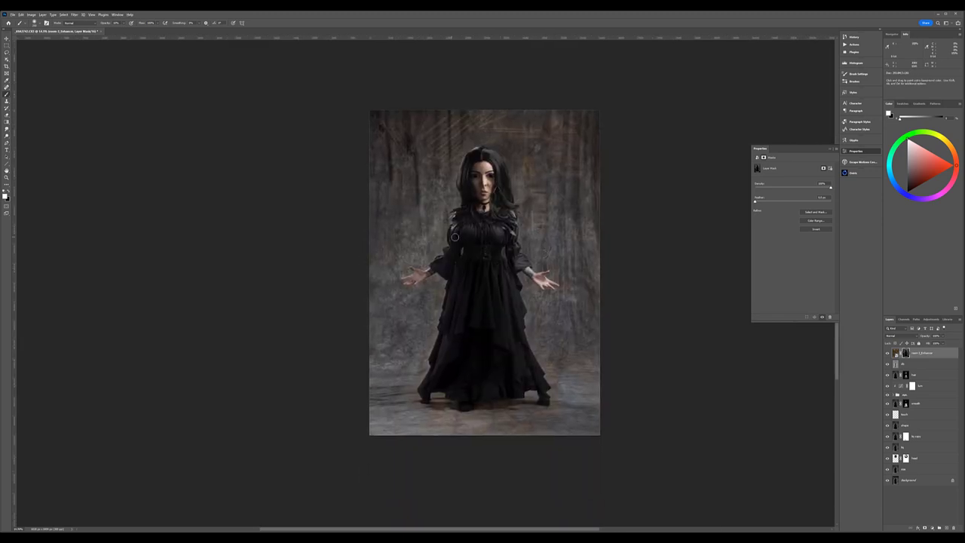
Step: Enlarge the brush to reveal more library shelves, arches and floor across the backdrop
{"action": "key", "text": "bracketright"}
{"action": "key", "text": "bracketright"}
{"action": "key", "text": "bracketright"}
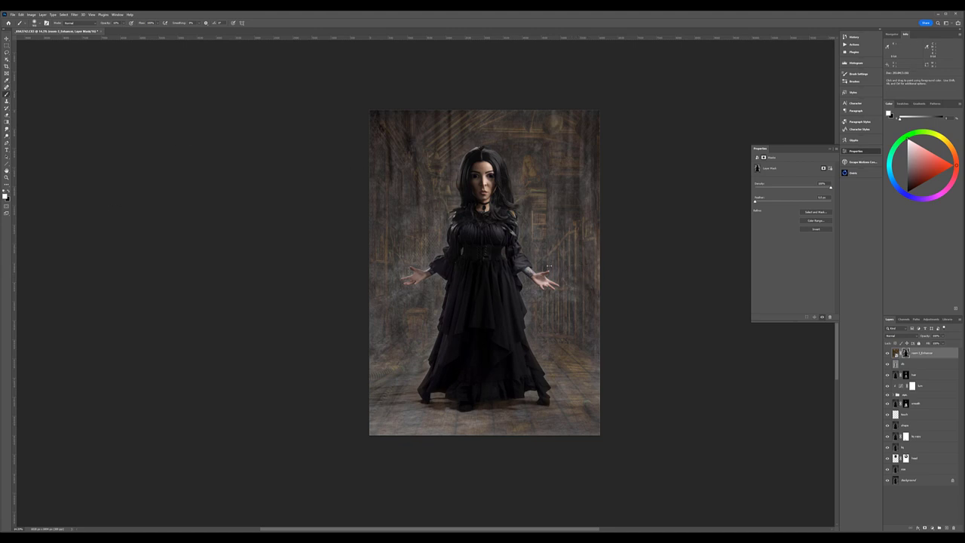
{"action": "scroll", "coordinate": [521, 226], "scroll_direction": "up", "scroll_amount": 1}
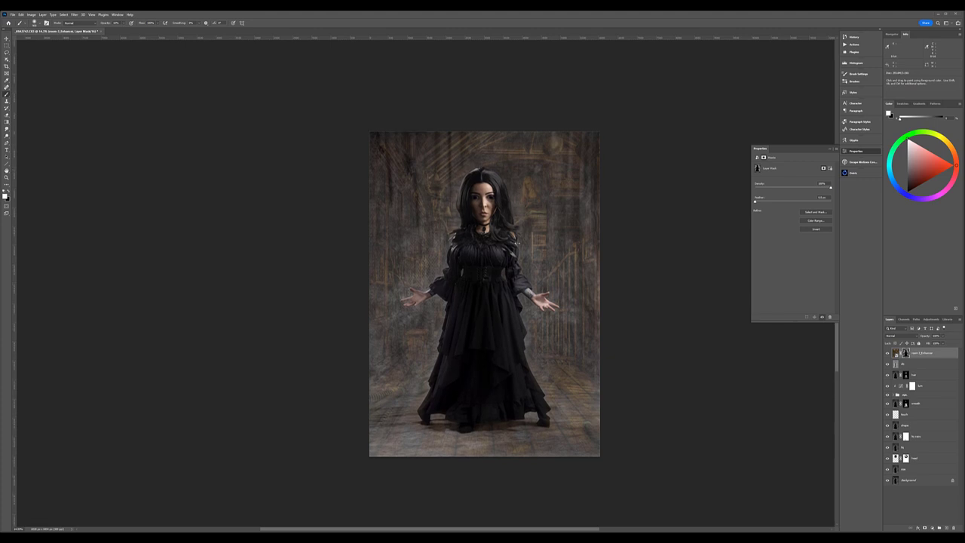
{"action": "scroll", "coordinate": [506, 294], "scroll_direction": "up", "scroll_amount": 3}
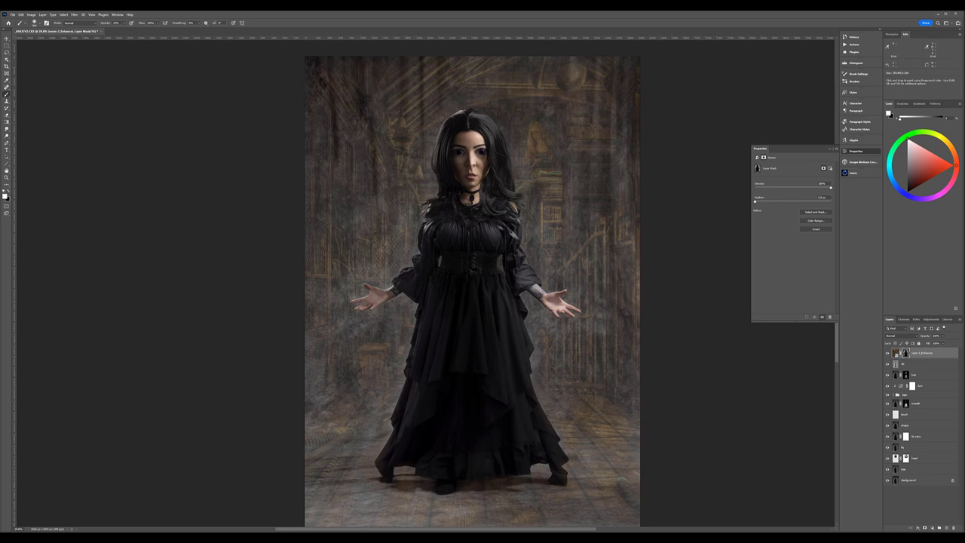
Step: Place a flame image and size it taller onto the left hand
{"action": "left_click_drag", "start_coordinate": [384, 223], "coordinate": [375, 272]}
{"action": "left_click_drag", "start_coordinate": [510, 264], "coordinate": [353, 207]}
{"action": "mouse_move", "coordinate": [387, 258]}
{"action": "left_mouse_down"}
{"action": "mouse_move", "coordinate": [408, 258]}
{"action": "mouse_move", "coordinate": [392, 269]}
{"action": "left_mouse_up"}
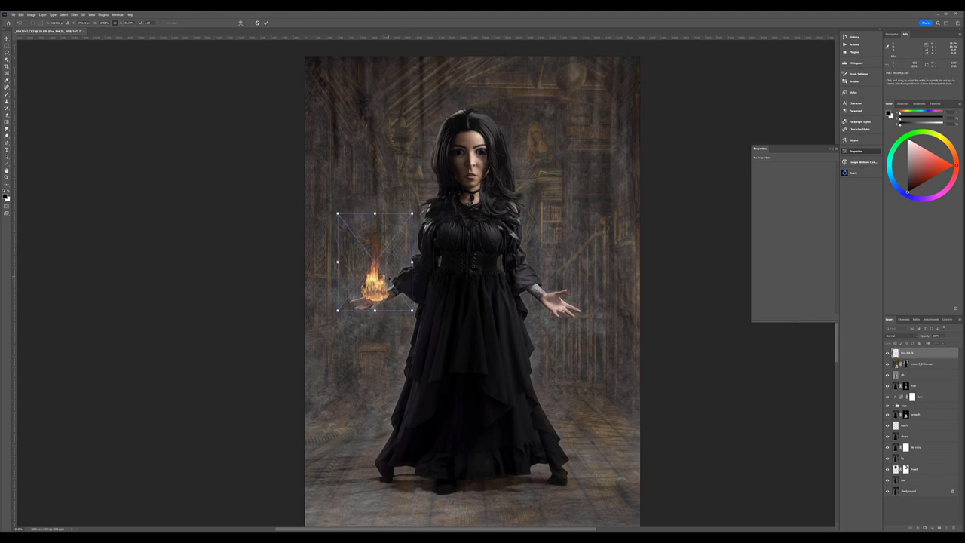
{"action": "key", "text": "Return"}
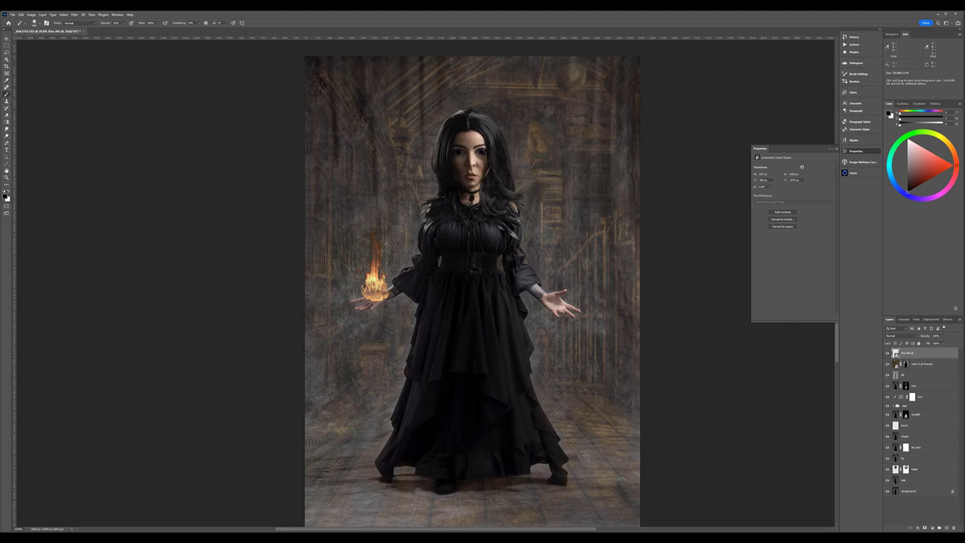
Step: Place a second fire image onto the right hand
{"action": "left_click_drag", "start_coordinate": [504, 258], "coordinate": [567, 239]}
{"action": "left_click_drag", "start_coordinate": [505, 286], "coordinate": [585, 253]}
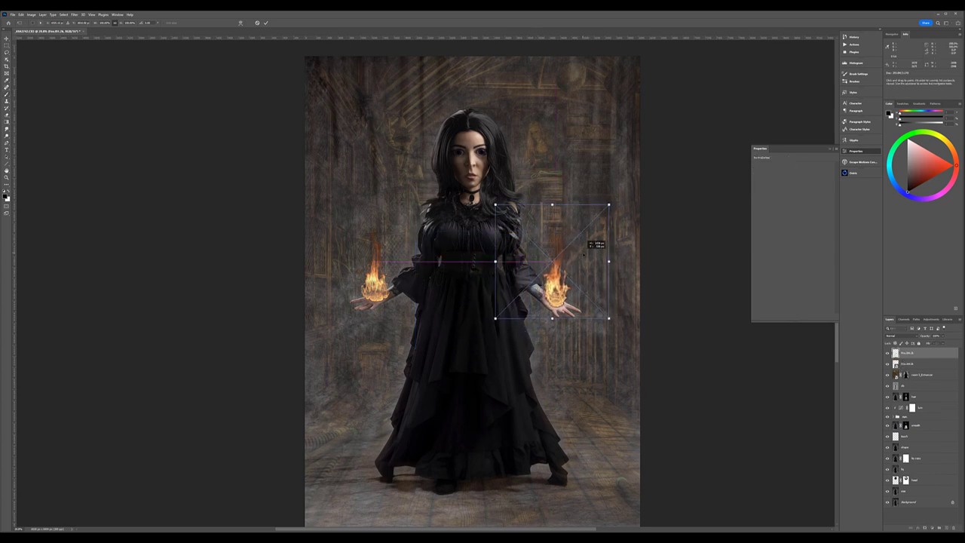
{"action": "key", "text": "Return"}
{"action": "key", "text": "b"}
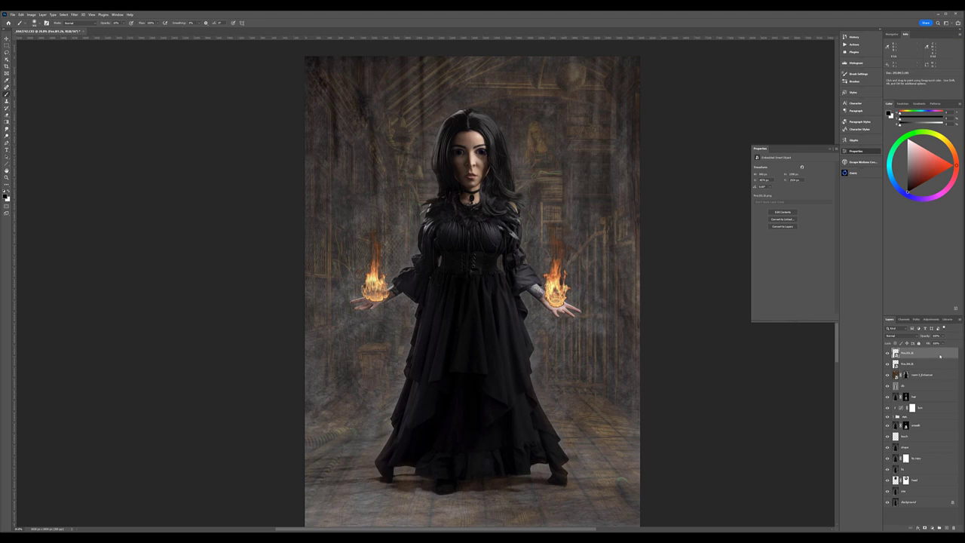
Step: Set both flame layers to the Screen blend mode
{"action": "left_click", "coordinate": [914, 338]}
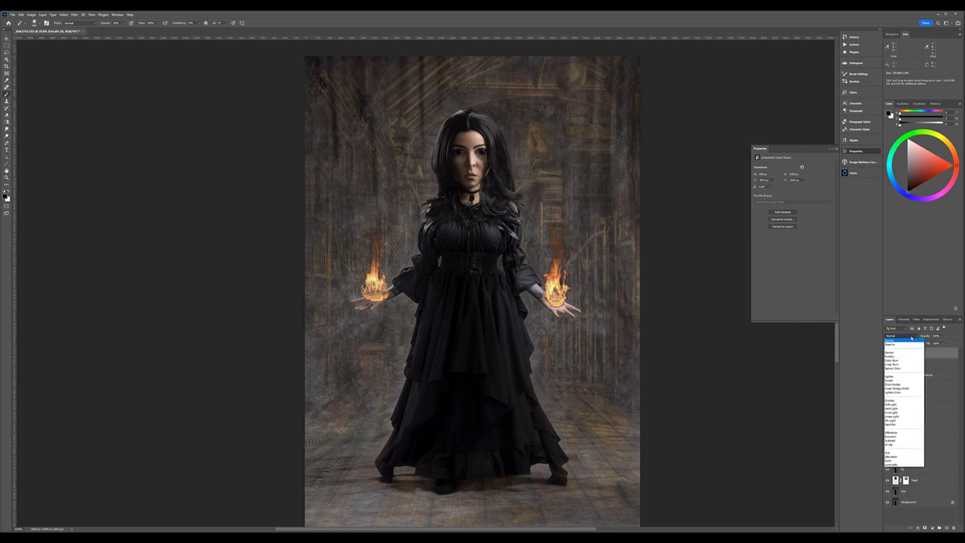
{"action": "left_click", "coordinate": [899, 381]}
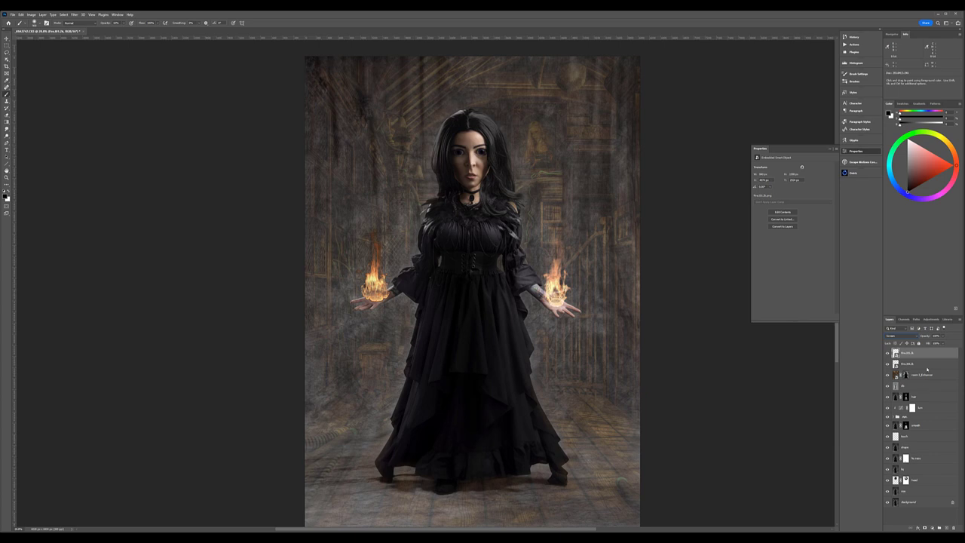
{"action": "left_click", "coordinate": [927, 366]}
{"action": "left_click", "coordinate": [912, 337]}
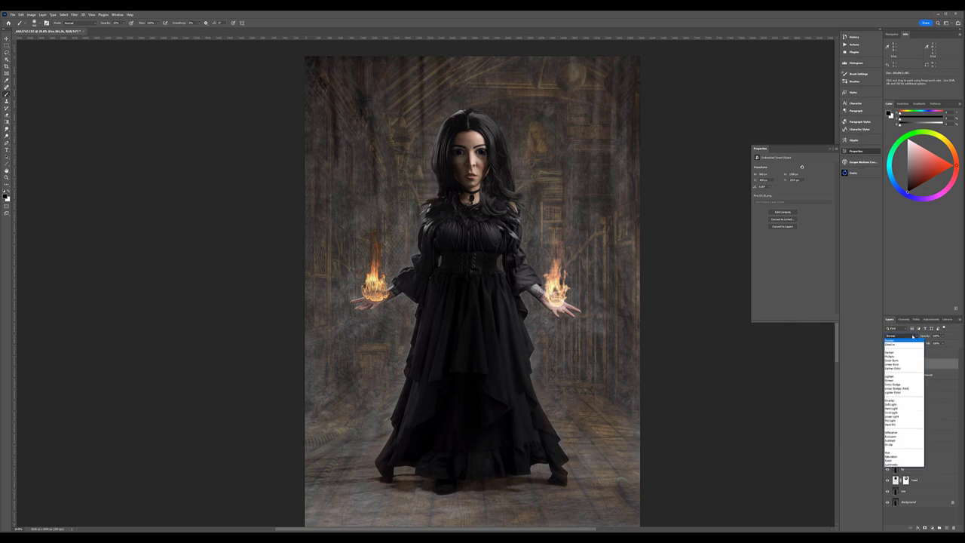
{"action": "left_click", "coordinate": [907, 382]}
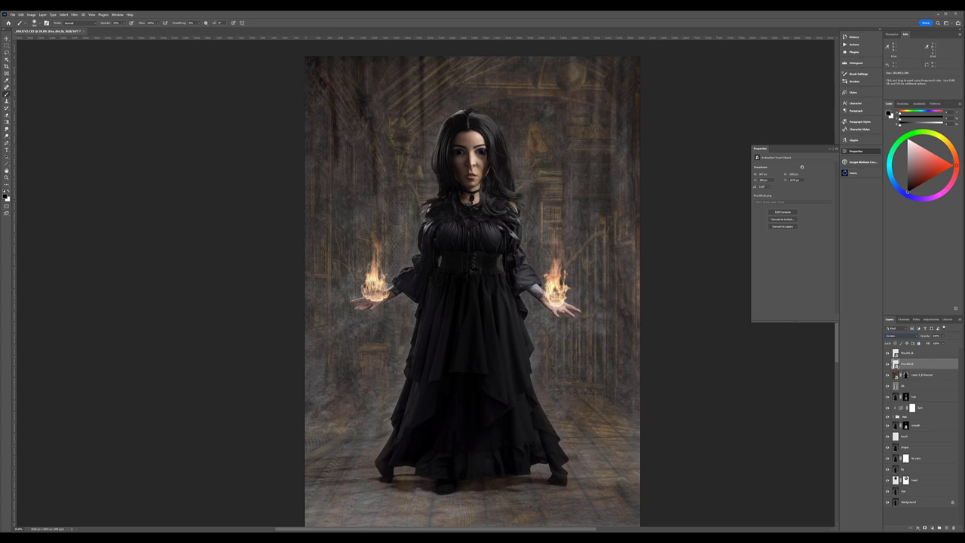
Step: Add a larger third flame in Screen mode, raised higher on the left hand
{"action": "left_click_drag", "start_coordinate": [579, 308], "coordinate": [397, 244]}
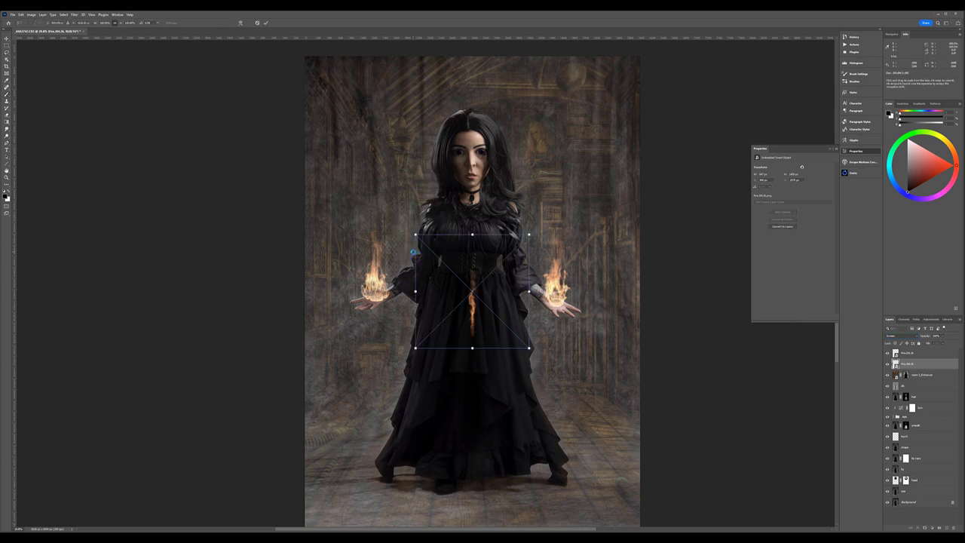
{"action": "left_click_drag", "start_coordinate": [467, 287], "coordinate": [371, 221]}
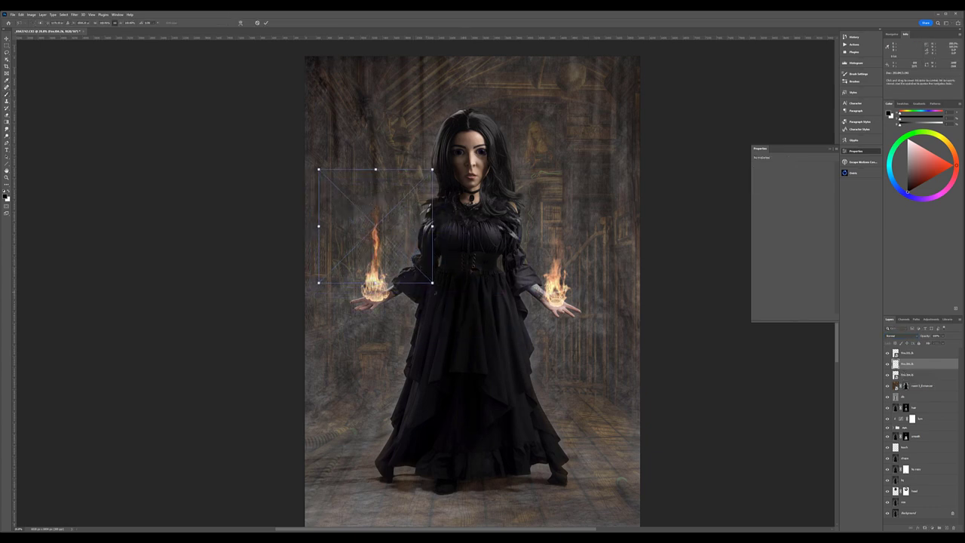
{"action": "left_click_drag", "start_coordinate": [432, 283], "coordinate": [451, 302]}
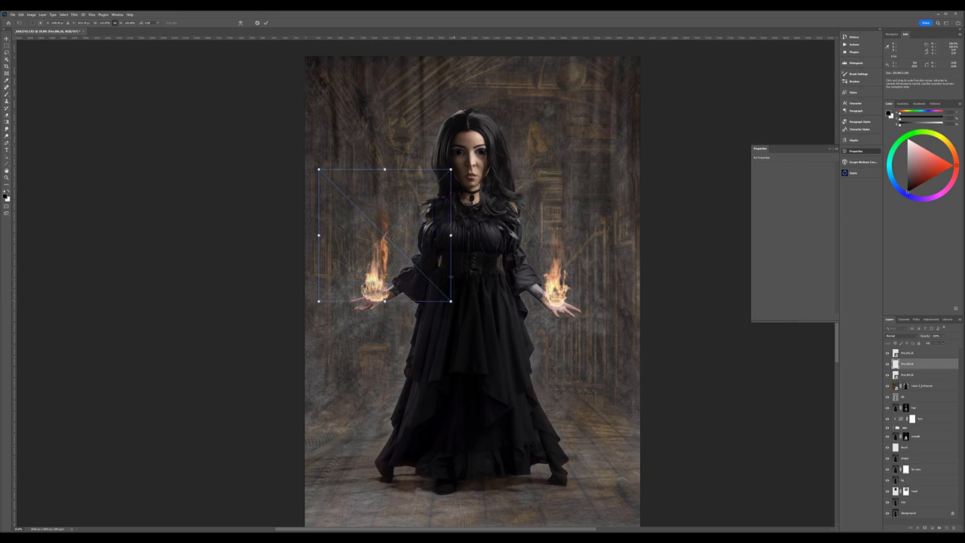
{"action": "key", "text": "Return"}
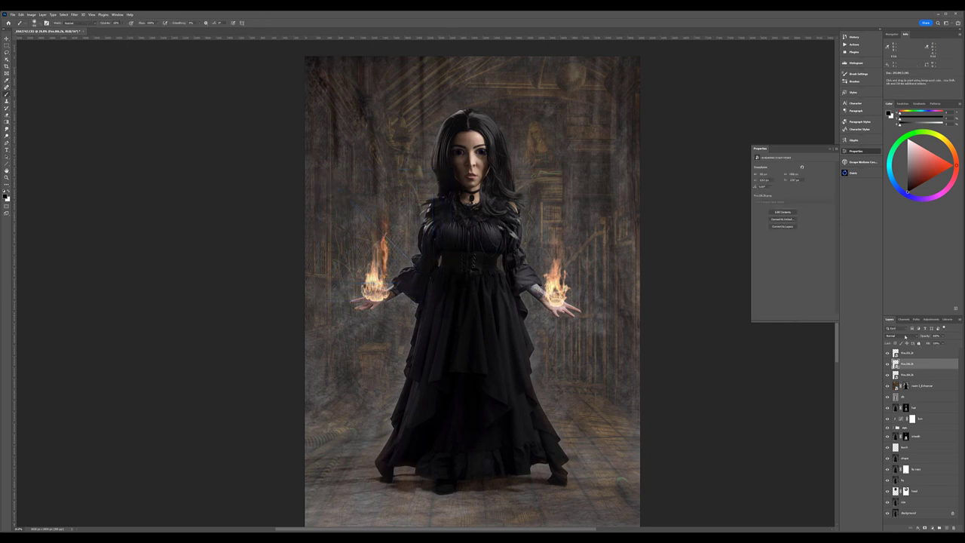
{"action": "left_click", "coordinate": [905, 337]}
{"action": "left_click", "coordinate": [907, 380]}
{"action": "left_click", "coordinate": [417, 277]}
{"action": "left_click", "coordinate": [498, 202]}
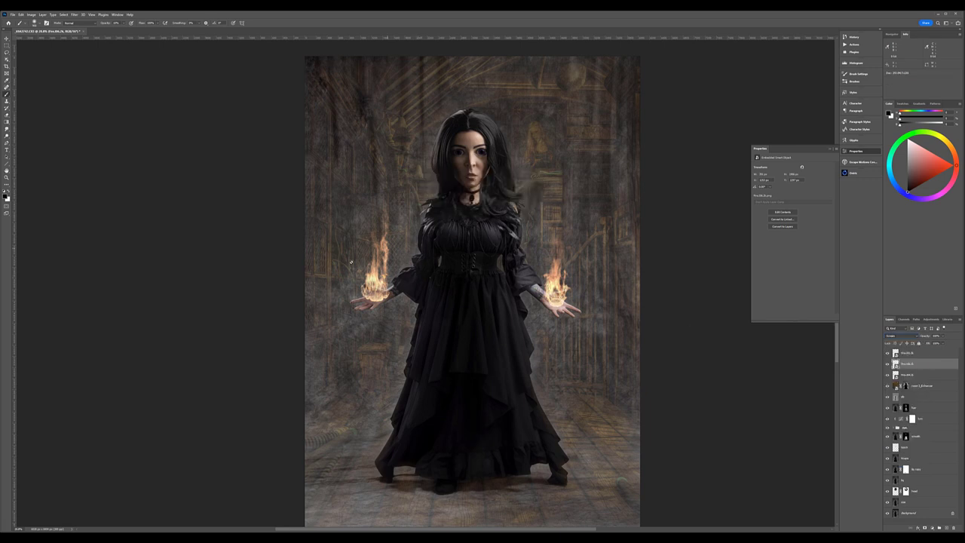
{"action": "key", "text": "v"}
{"action": "left_click_drag", "start_coordinate": [373, 252], "coordinate": [381, 222]}
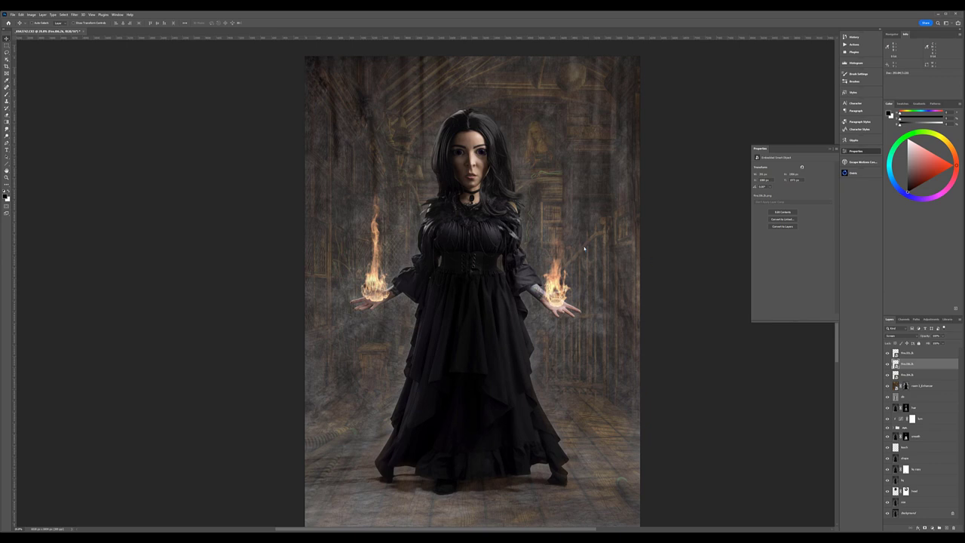
Step: Duplicate an enlarged Screen flame beside the right hand and group all four fire layers
{"action": "key", "text": "ctrl+v"}
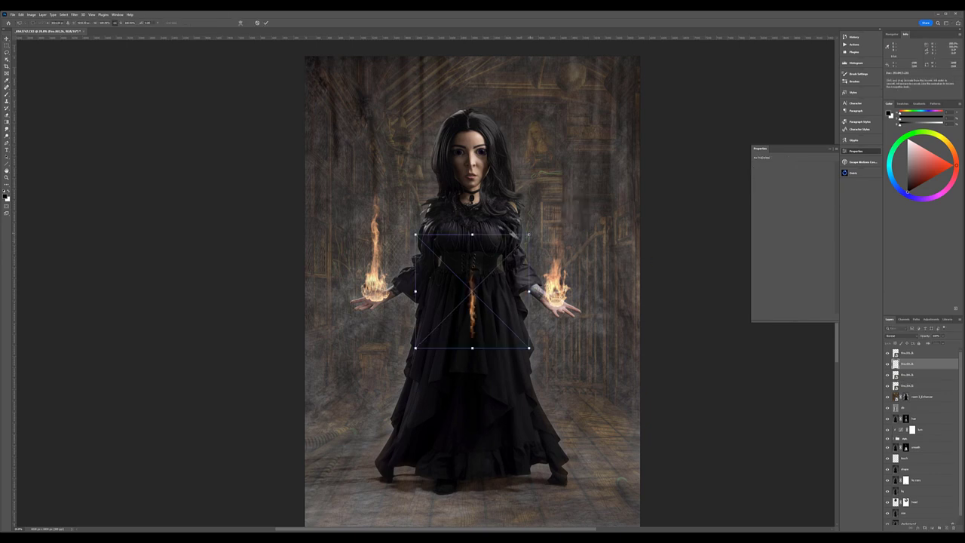
{"action": "left_click_drag", "start_coordinate": [529, 236], "coordinate": [571, 193]}
{"action": "key", "text": "Return"}
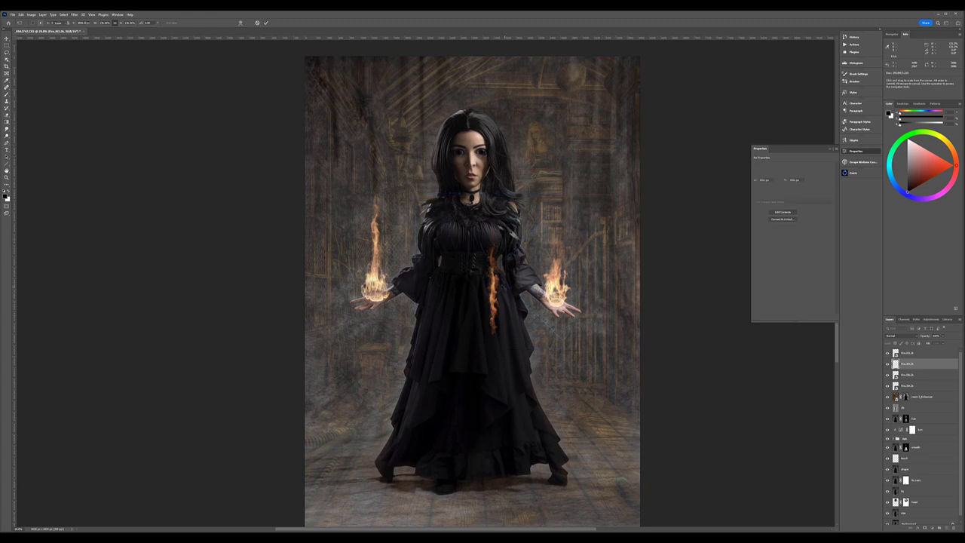
{"action": "left_click_drag", "start_coordinate": [500, 293], "coordinate": [565, 224]}
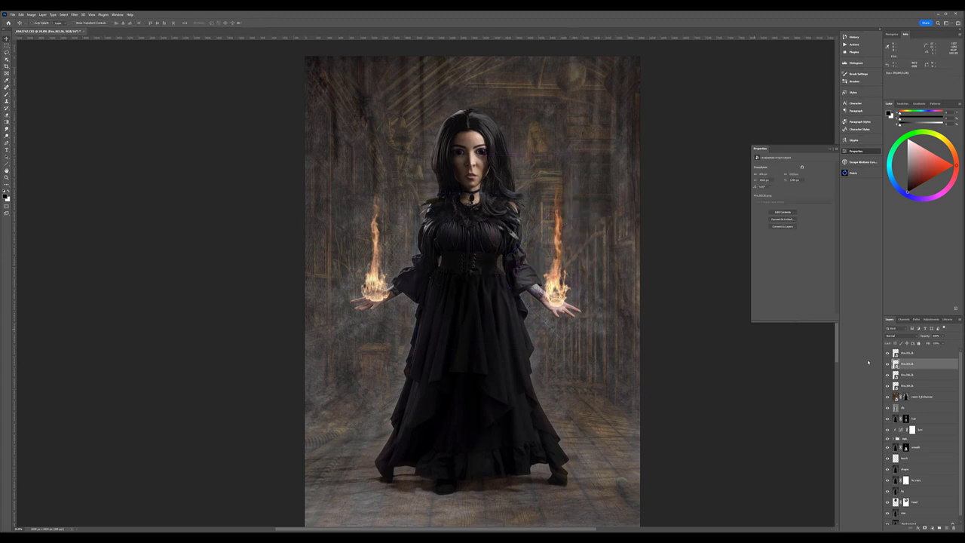
{"action": "left_click", "coordinate": [893, 336]}
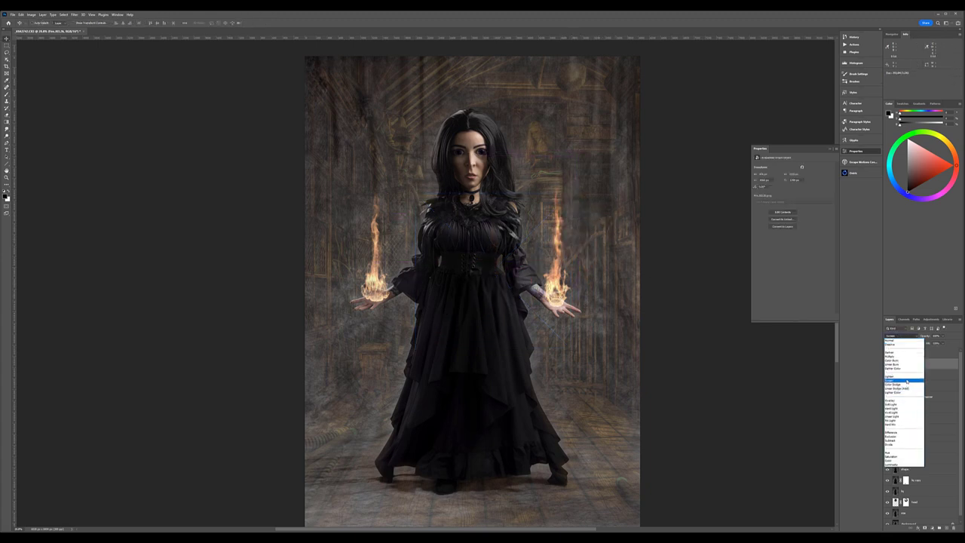
{"action": "left_click", "coordinate": [901, 380]}
{"action": "left_click_drag", "start_coordinate": [557, 244], "coordinate": [559, 238]}
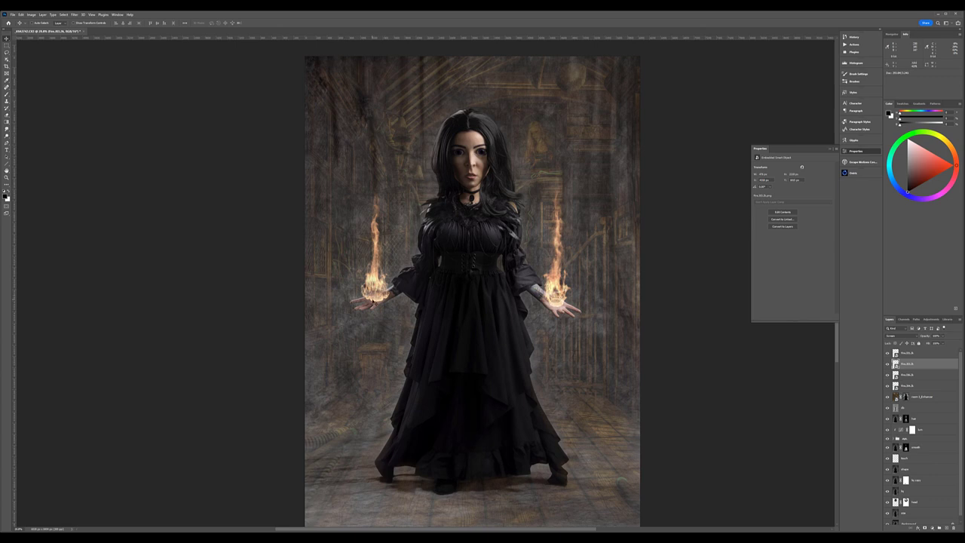
{"action": "left_click", "coordinate": [928, 386]}
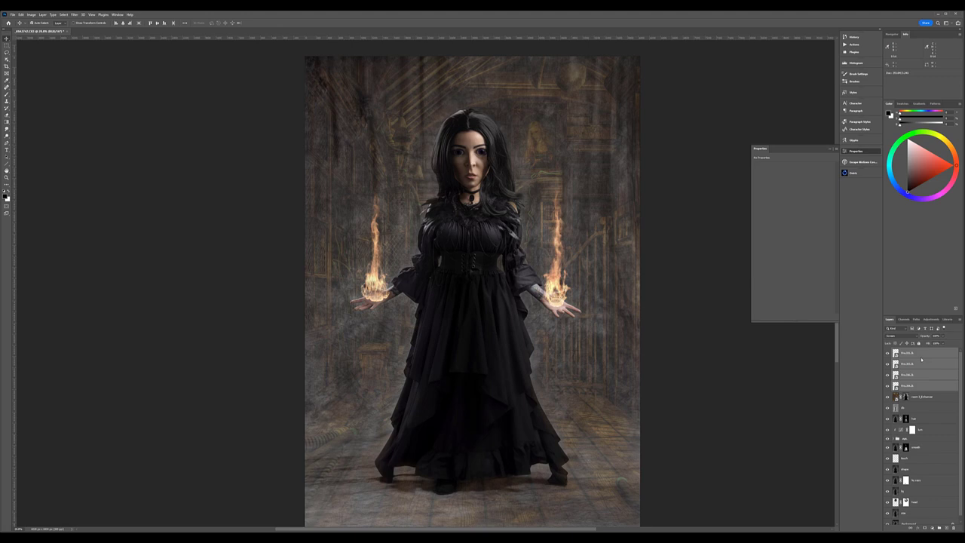
{"action": "key", "text": "ctrl+g"}
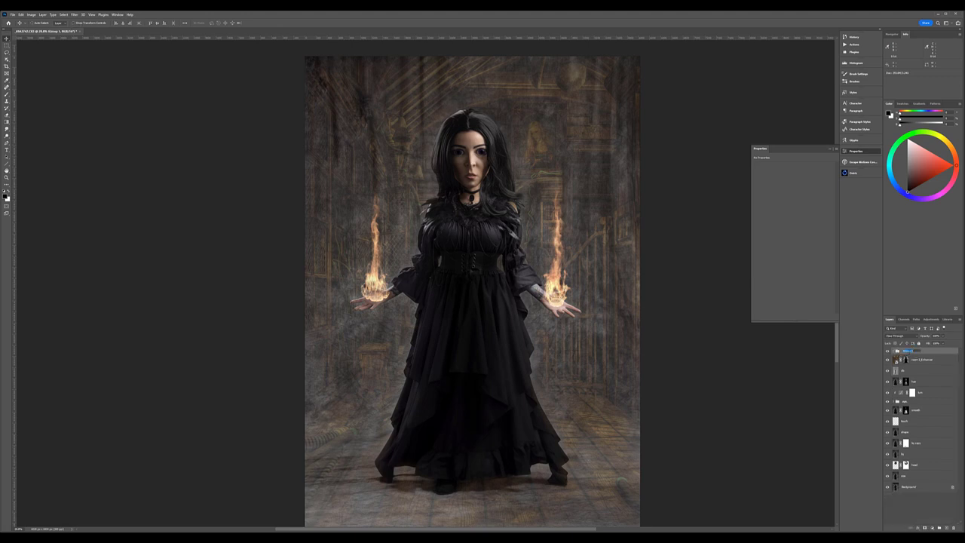
Step: Add a new layer named 'light' above Layer_1_Enhanced and set it to Soft Light
{"action": "left_click", "coordinate": [944, 362]}
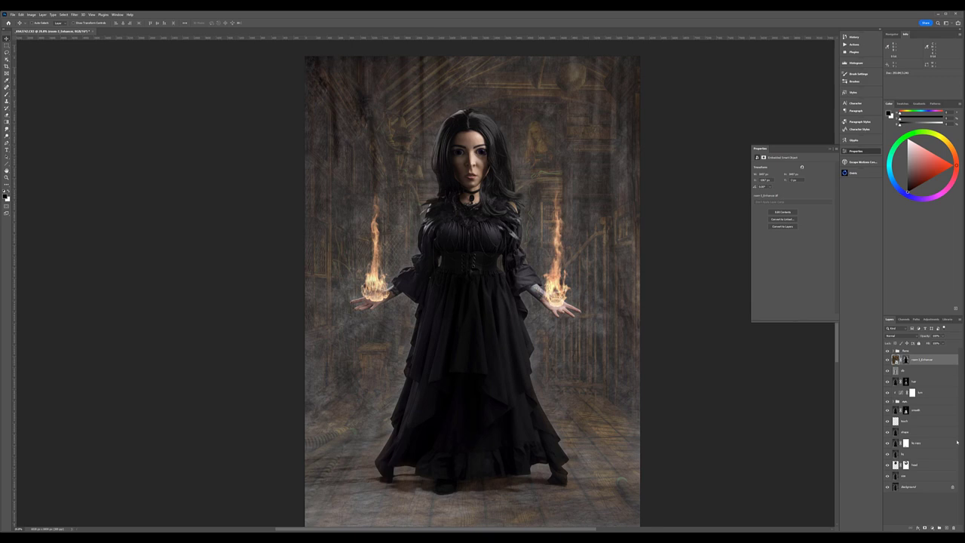
{"action": "left_click", "coordinate": [946, 530]}
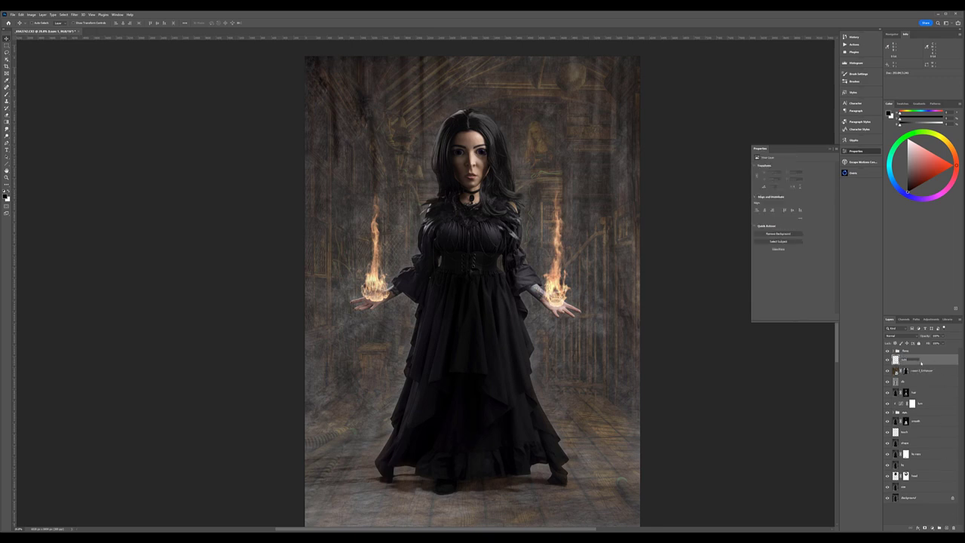
{"action": "type", "text": "light"}
{"action": "key", "text": "Return"}
{"action": "left_click", "coordinate": [910, 337]}
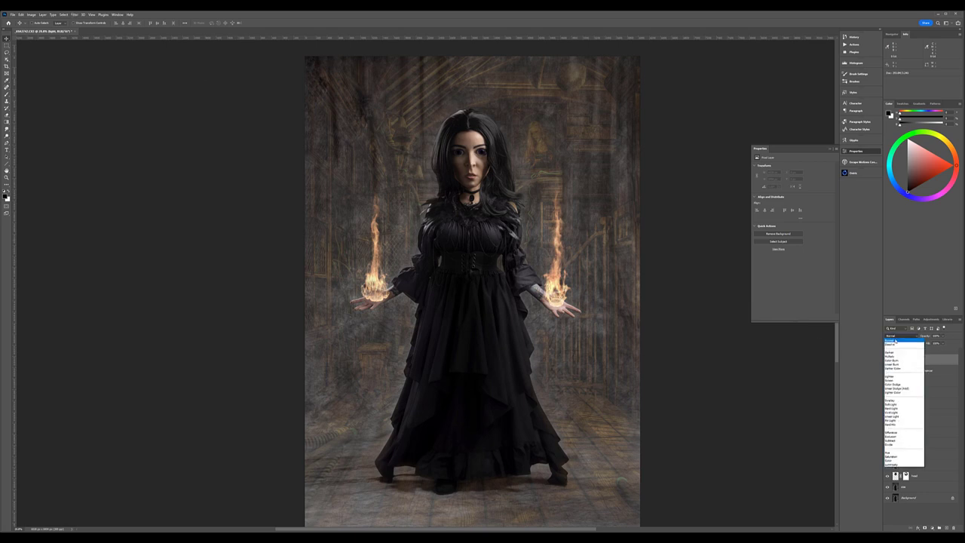
{"action": "left_click", "coordinate": [893, 404]}
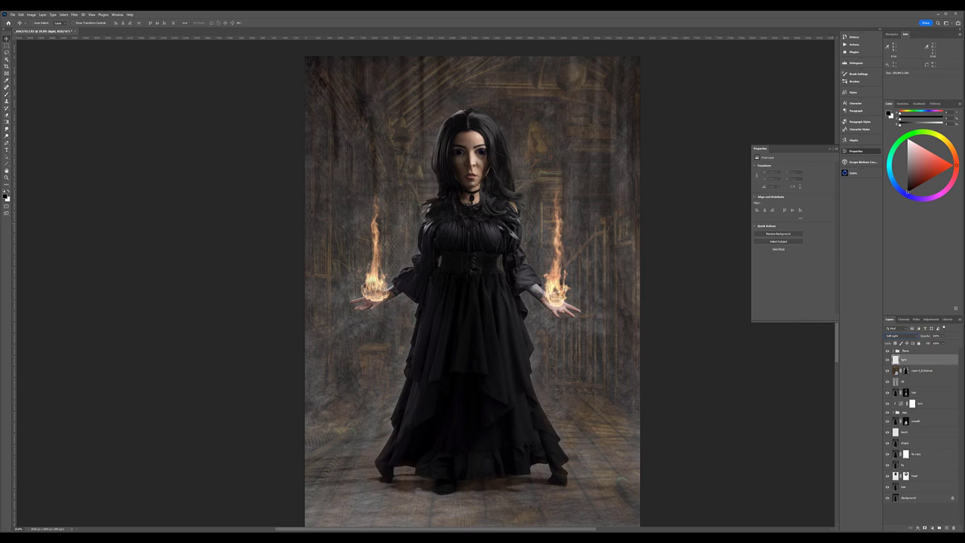
Step: Set the foreground colour to yellow-orange (ffb000) and switch to the Brush tool
{"action": "left_click", "coordinate": [6, 195]}
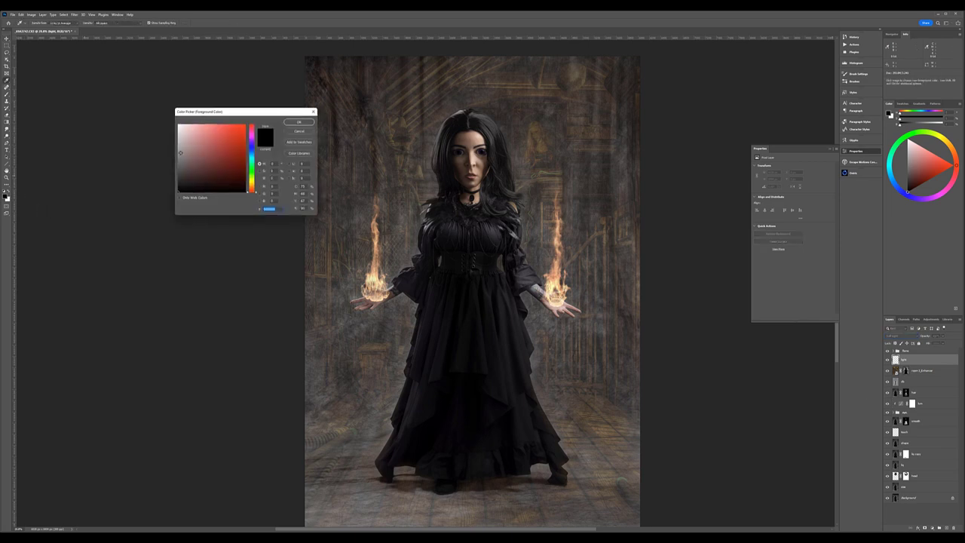
{"action": "key", "text": "ctrl+v"}
{"action": "left_click_drag", "start_coordinate": [255, 191], "coordinate": [254, 183]}
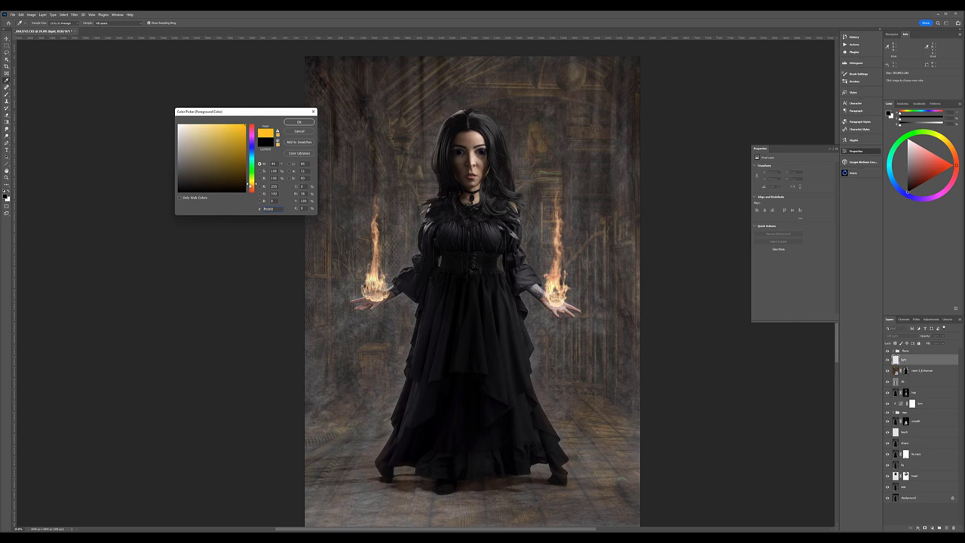
{"action": "left_click", "coordinate": [299, 122]}
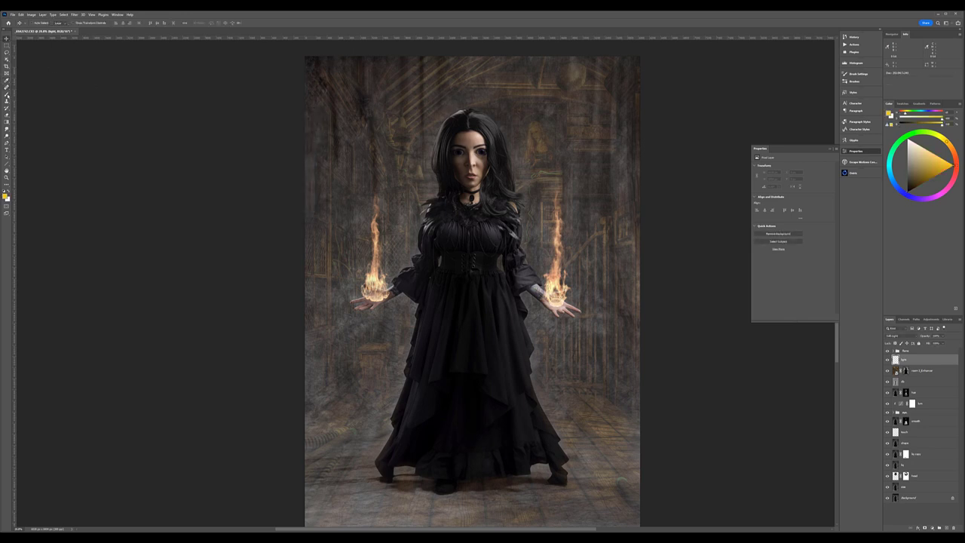
{"action": "key", "text": "b"}
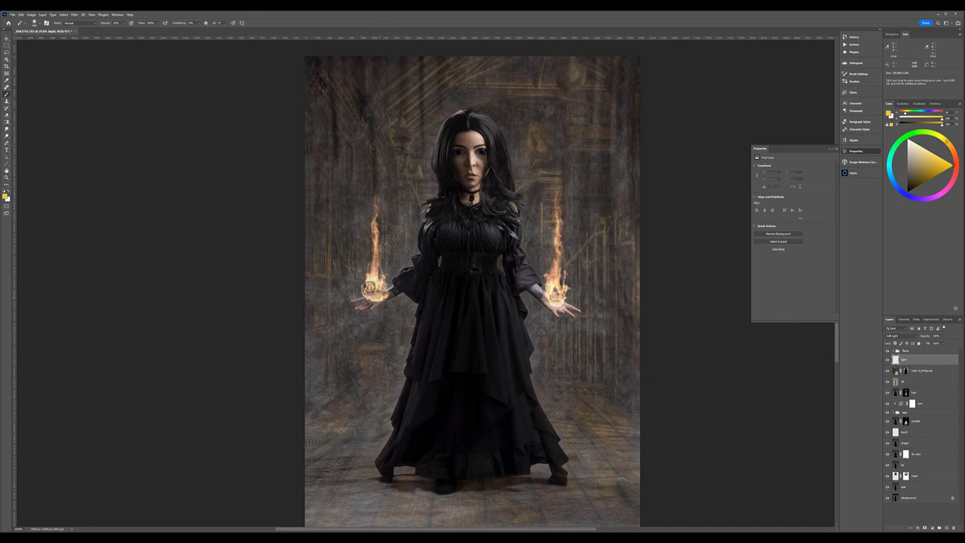
Step: Paint a golden glow over the left palm's flame
{"action": "left_click_drag", "start_coordinate": [375, 294], "coordinate": [378, 294]}
{"action": "scroll", "coordinate": [381, 301], "scroll_direction": "up", "scroll_amount": 5}
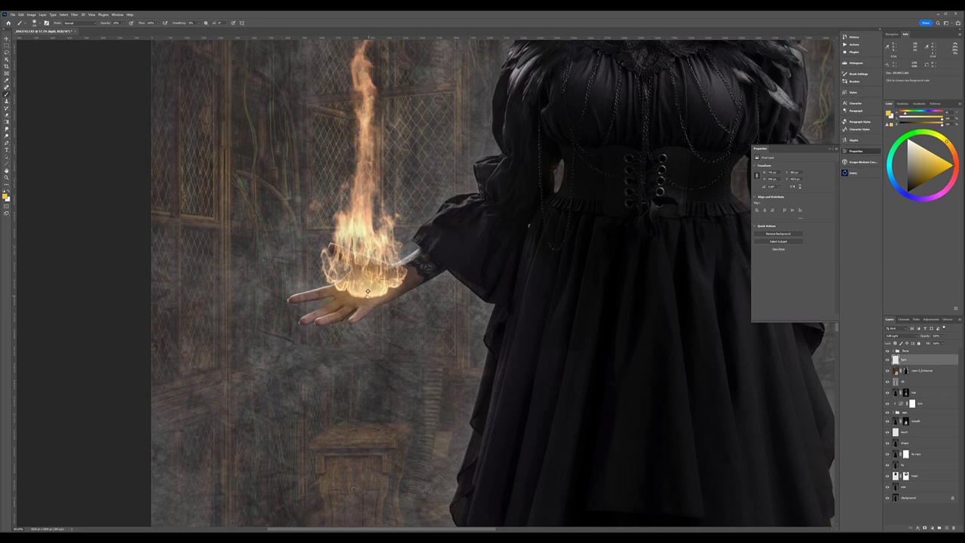
{"action": "scroll", "coordinate": [354, 296], "scroll_direction": "up", "scroll_amount": 1}
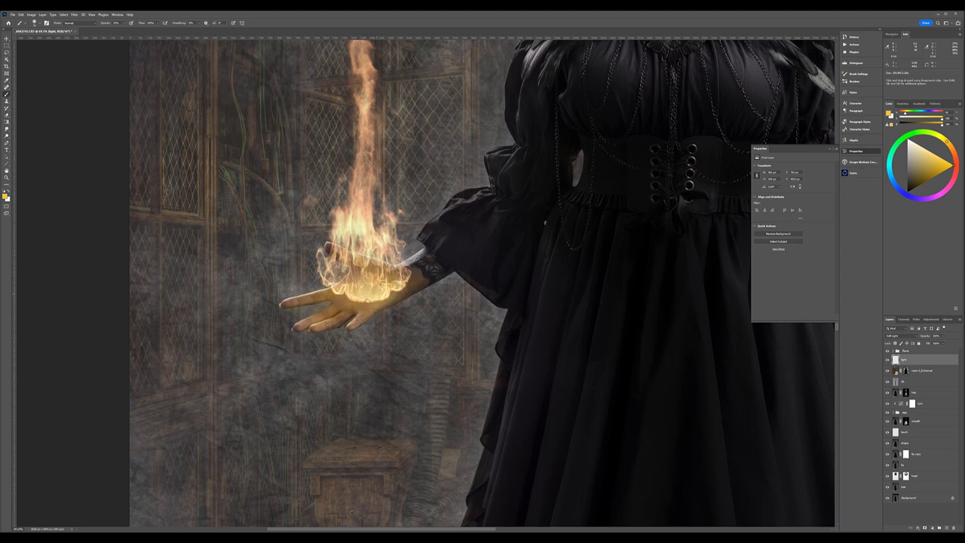
{"action": "mouse_move", "coordinate": [346, 302]}
{"action": "left_mouse_down"}
{"action": "mouse_move", "coordinate": [366, 280]}
{"action": "mouse_move", "coordinate": [339, 299]}
{"action": "mouse_move", "coordinate": [389, 289]}
{"action": "mouse_move", "coordinate": [319, 294]}
{"action": "mouse_move", "coordinate": [371, 307]}
{"action": "mouse_move", "coordinate": [359, 303]}
{"action": "mouse_move", "coordinate": [404, 278]}
{"action": "left_mouse_up"}
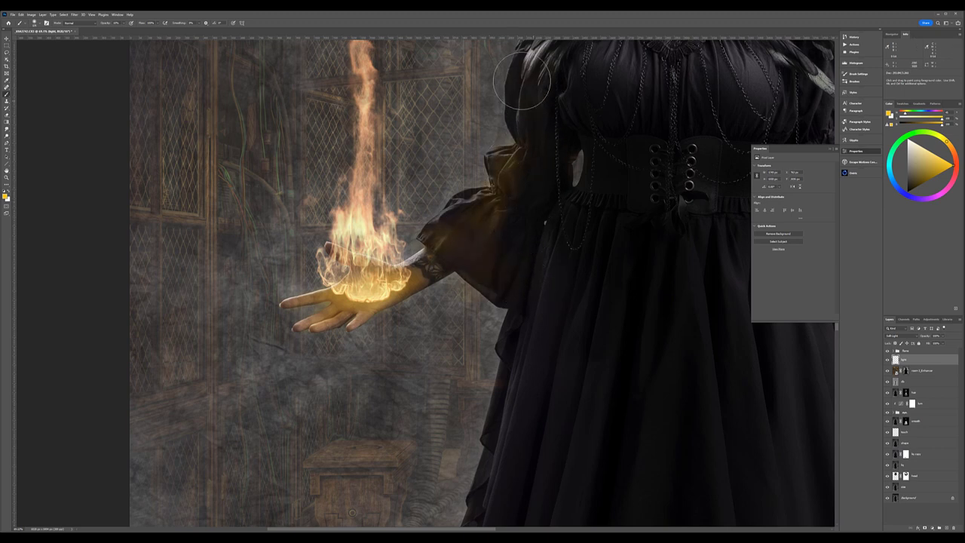
Step: Bring the hand and skirt into view and brush fire-light glow along the skirt's left edge
{"action": "scroll", "coordinate": [604, 259], "scroll_direction": "up", "scroll_amount": 3}
{"action": "scroll", "coordinate": [603, 259], "scroll_direction": "right", "scroll_amount": 3}
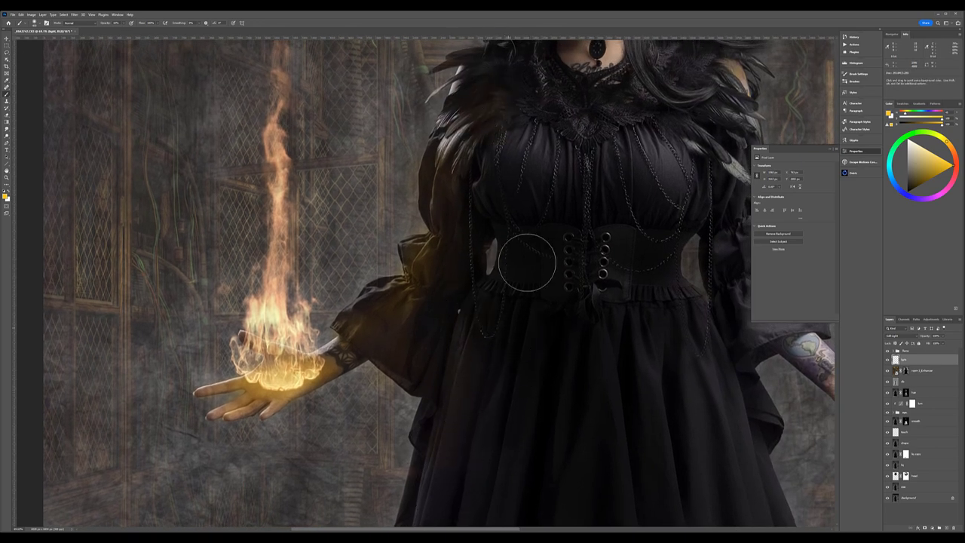
{"action": "scroll", "coordinate": [527, 258], "scroll_direction": "up", "scroll_amount": 5}
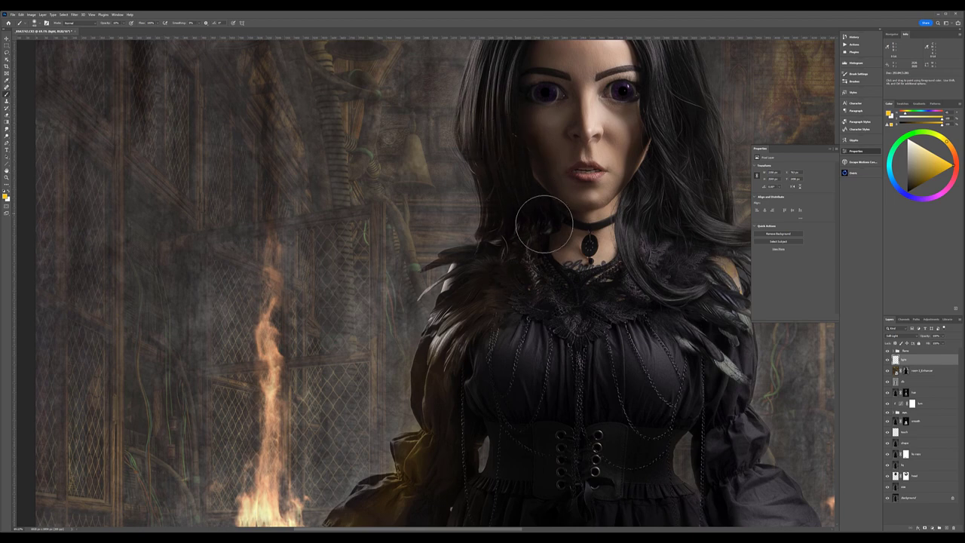
{"action": "scroll", "coordinate": [524, 320], "scroll_direction": "up", "scroll_amount": 3}
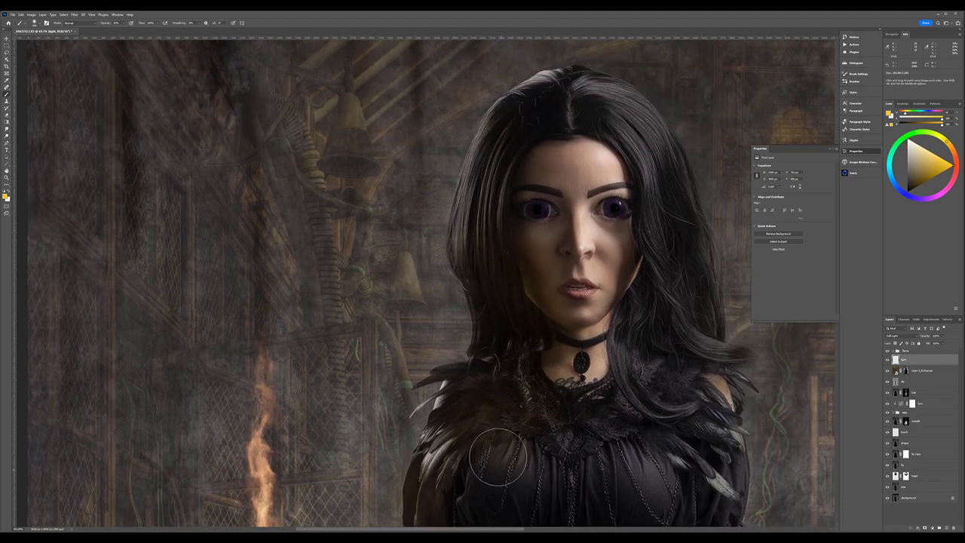
{"action": "left_click_drag", "start_coordinate": [485, 398], "coordinate": [545, 201]}
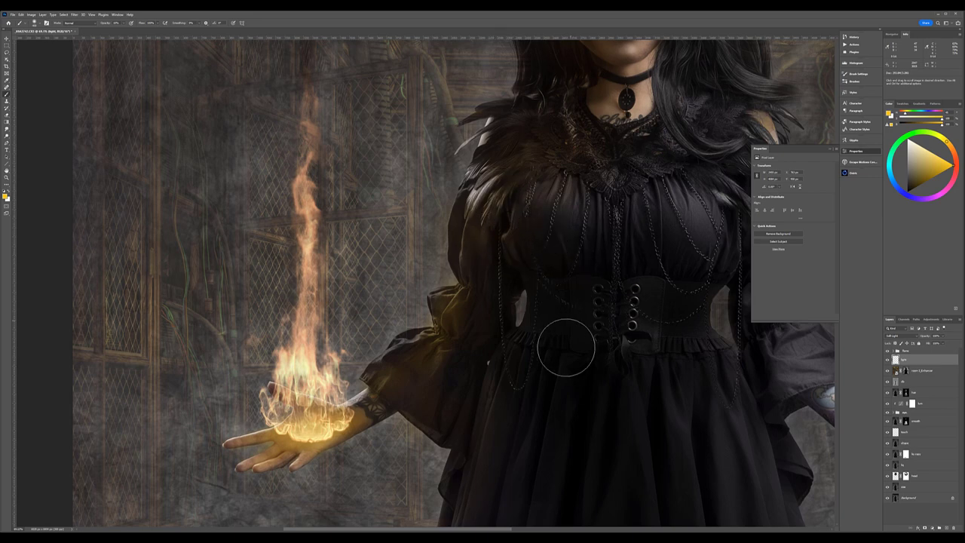
{"action": "left_click_drag", "start_coordinate": [533, 470], "coordinate": [592, 194]}
{"action": "mouse_move", "coordinate": [472, 396]}
{"action": "left_mouse_down"}
{"action": "mouse_move", "coordinate": [511, 199]}
{"action": "mouse_move", "coordinate": [464, 500]}
{"action": "mouse_move", "coordinate": [551, 280]}
{"action": "mouse_move", "coordinate": [526, 282]}
{"action": "left_mouse_up"}
{"action": "scroll", "coordinate": [526, 282], "scroll_direction": "down", "scroll_amount": 5}
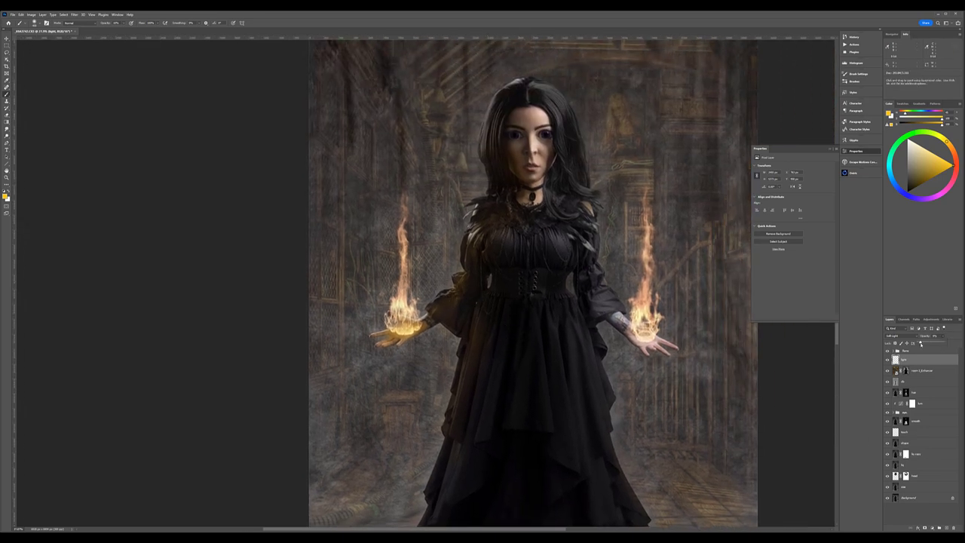
Step: Lower the light layer's opacity to dim the glow and add a white layer mask to it
{"action": "left_click_drag", "start_coordinate": [920, 343], "coordinate": [926, 344]}
{"action": "left_click", "coordinate": [925, 527]}
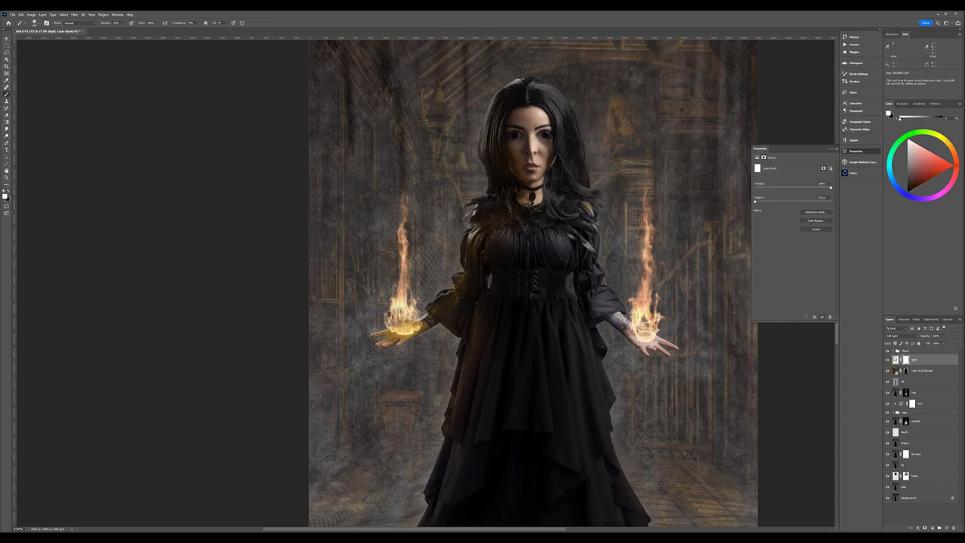
{"action": "key", "text": "ctrl+2"}
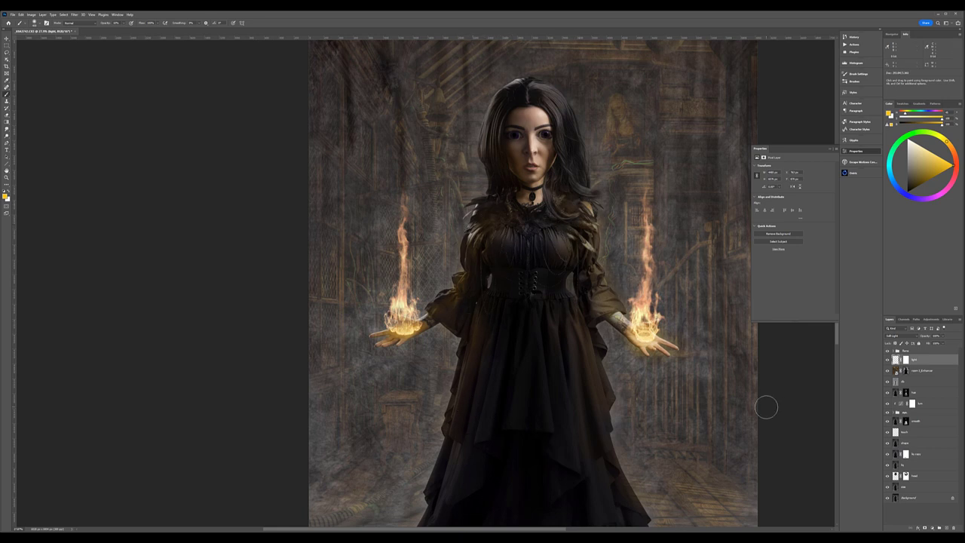
{"action": "left_click", "coordinate": [6, 195]}
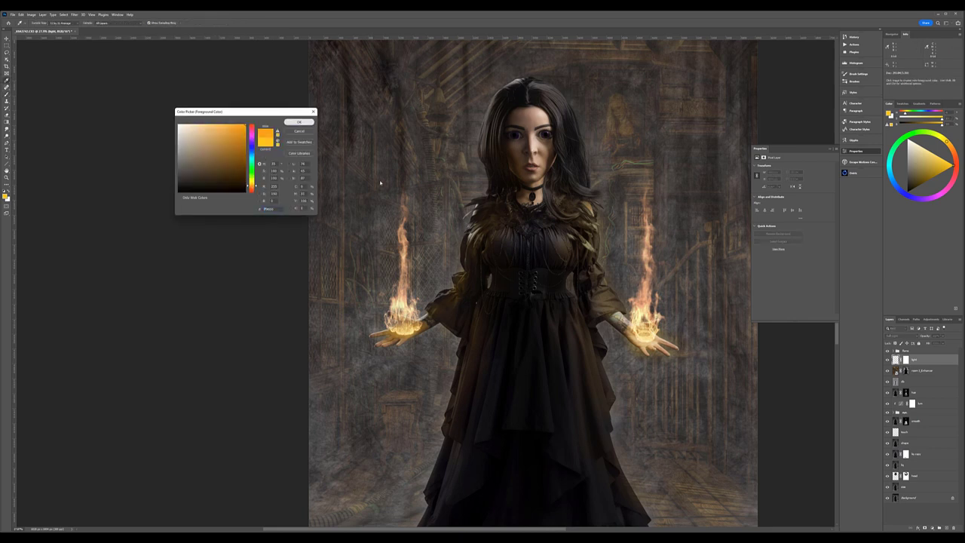
Step: Reset the colours to black and white, then enlarge the brush and lower its opacity for the dress
{"action": "left_click", "coordinate": [300, 122]}
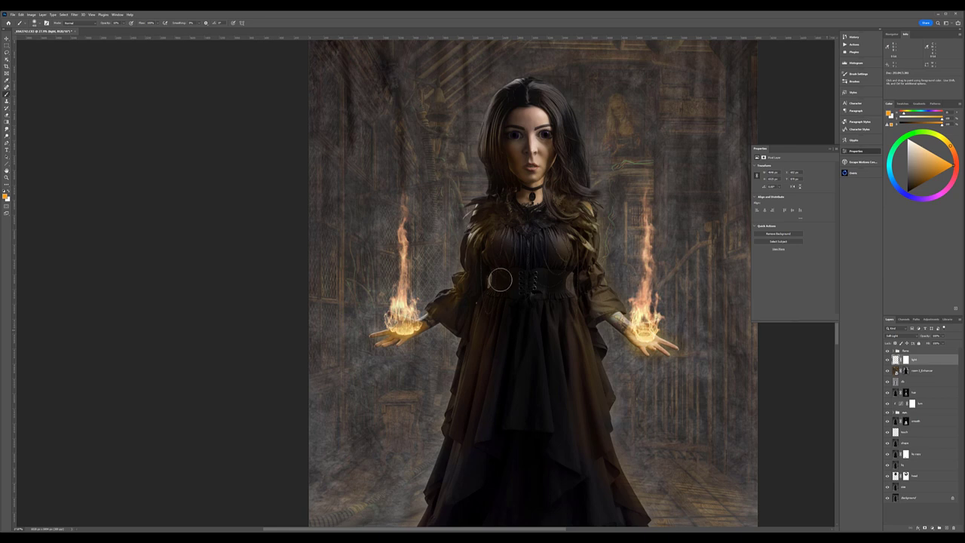
{"action": "key", "text": "d"}
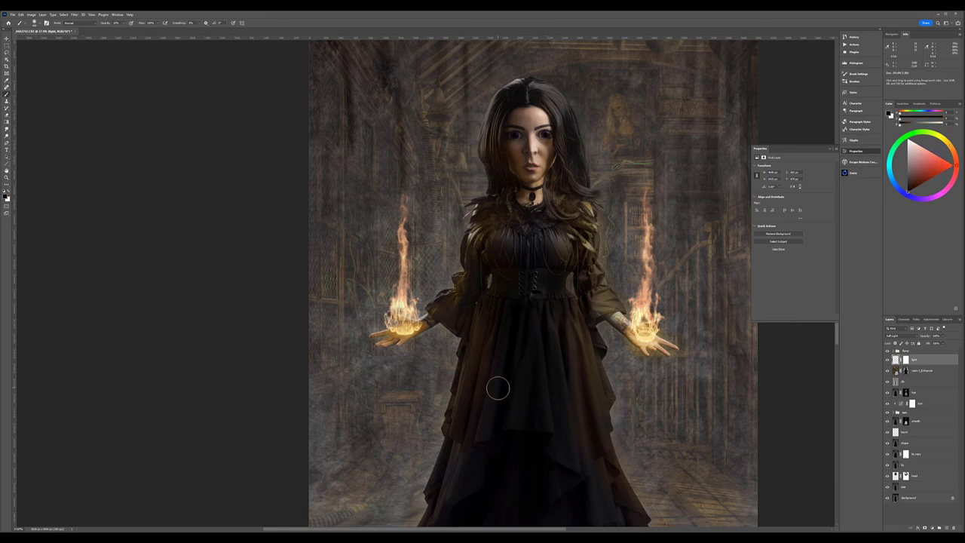
{"action": "key", "text": "]"}
{"action": "key", "text": "]"}
{"action": "key", "text": "]"}
{"action": "key", "text": "]"}
{"action": "left_click", "coordinate": [123, 23]}
{"action": "left_click", "coordinate": [515, 295]}
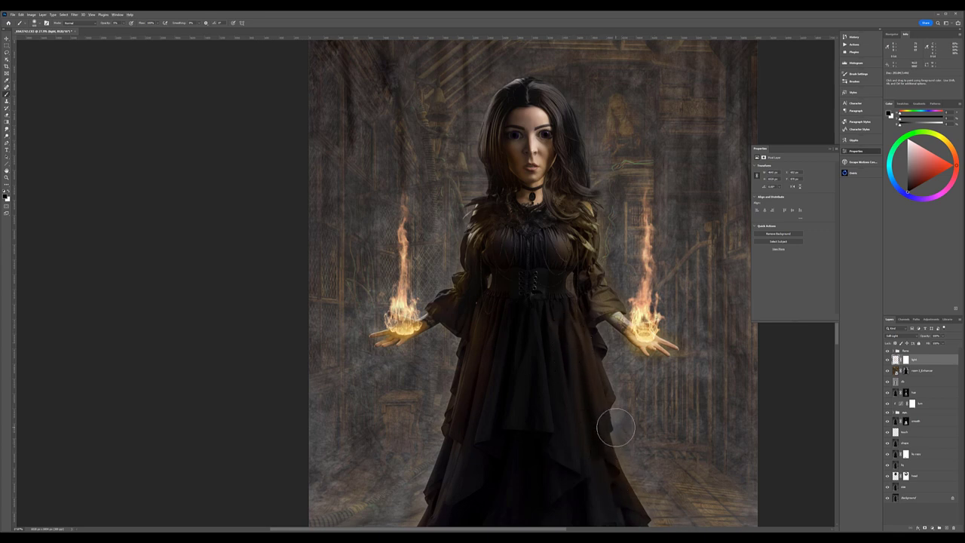
{"action": "scroll", "coordinate": [614, 423], "scroll_direction": "up", "scroll_amount": 4}
{"action": "scroll", "coordinate": [577, 413], "scroll_direction": "up", "scroll_amount": 1}
{"action": "key", "text": "["}
{"action": "key", "text": "["}
{"action": "key", "text": "["}
{"action": "key", "text": "["}
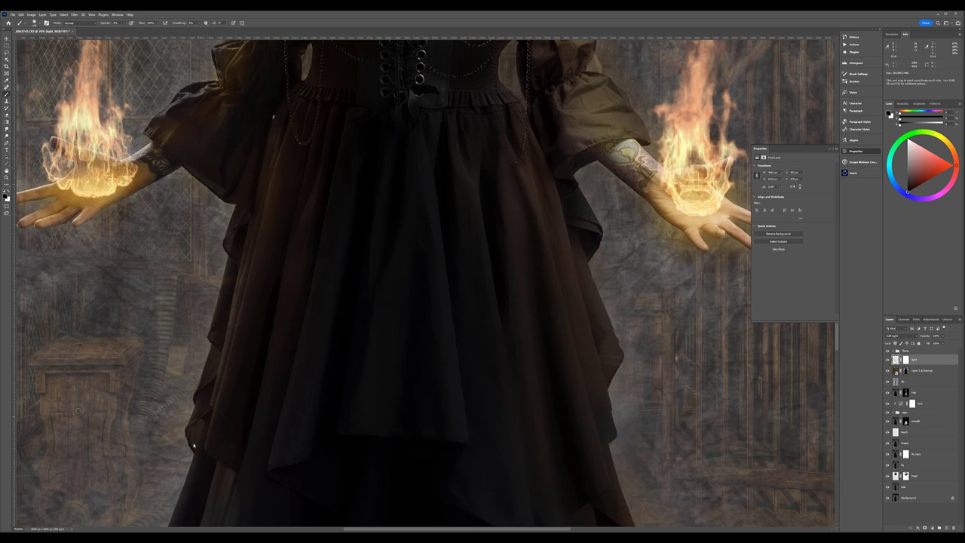
{"action": "scroll", "coordinate": [329, 284], "scroll_direction": "up", "scroll_amount": 10}
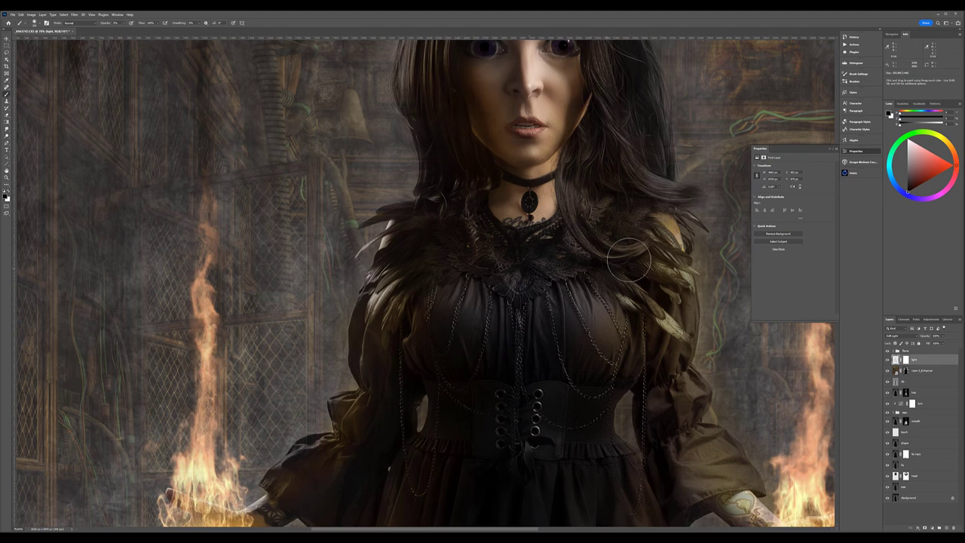
{"action": "scroll", "coordinate": [593, 345], "scroll_direction": "down", "scroll_amount": 5}
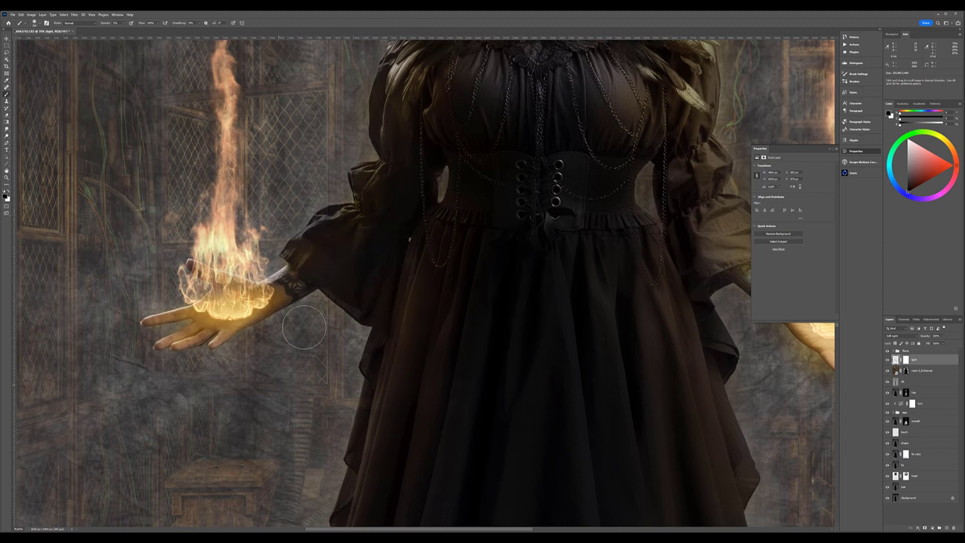
{"action": "scroll", "coordinate": [478, 390], "scroll_direction": "down", "scroll_amount": 4}
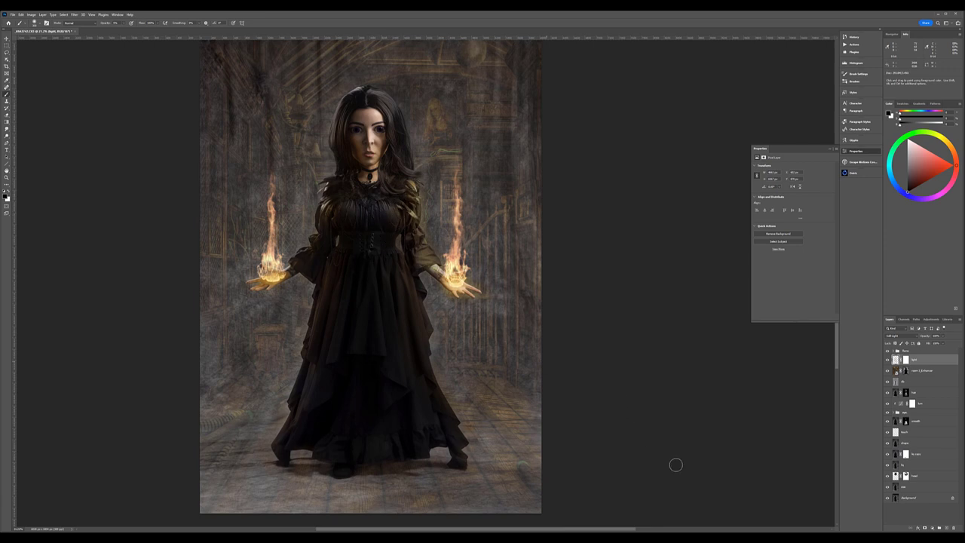
Step: Toggle the light layer's visibility repeatedly to compare the image with and without it
{"action": "left_click", "coordinate": [888, 361]}
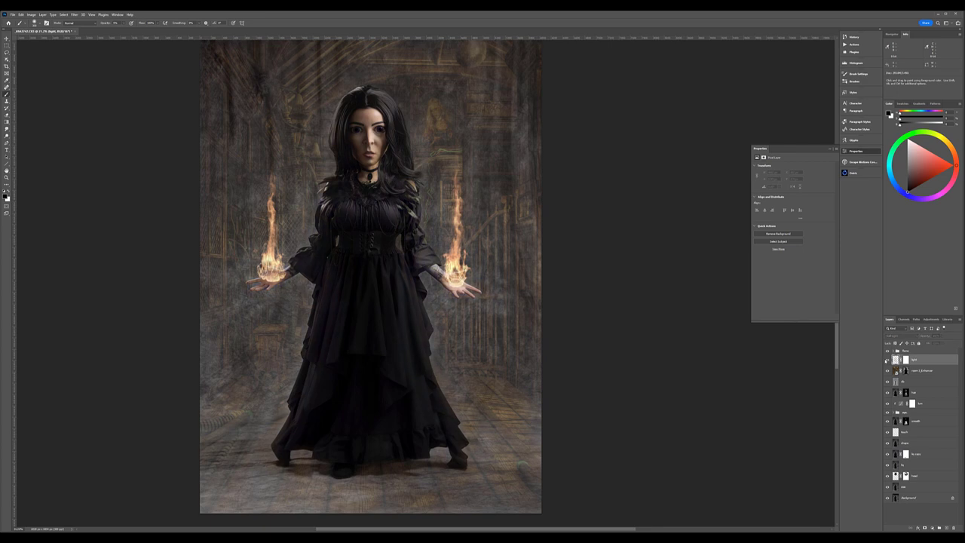
{"action": "left_click", "coordinate": [887, 360]}
{"action": "left_click", "coordinate": [887, 361]}
{"action": "left_click", "coordinate": [887, 360]}
{"action": "left_click", "coordinate": [887, 361]}
{"action": "left_click", "coordinate": [887, 360]}
{"action": "left_click", "coordinate": [887, 361]}
{"action": "left_click", "coordinate": [887, 361]}
{"action": "left_click", "coordinate": [888, 360]}
{"action": "left_click", "coordinate": [888, 360]}
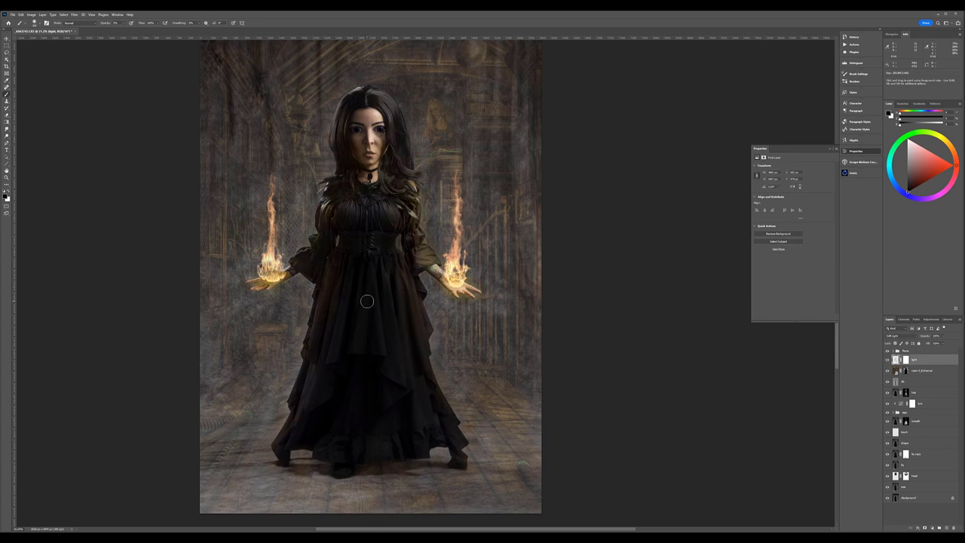
{"action": "scroll", "coordinate": [366, 301], "scroll_direction": "down", "scroll_amount": 3}
{"action": "scroll", "coordinate": [356, 272], "scroll_direction": "up", "scroll_amount": 1}
{"action": "left_click_drag", "start_coordinate": [356, 272], "coordinate": [430, 302]}
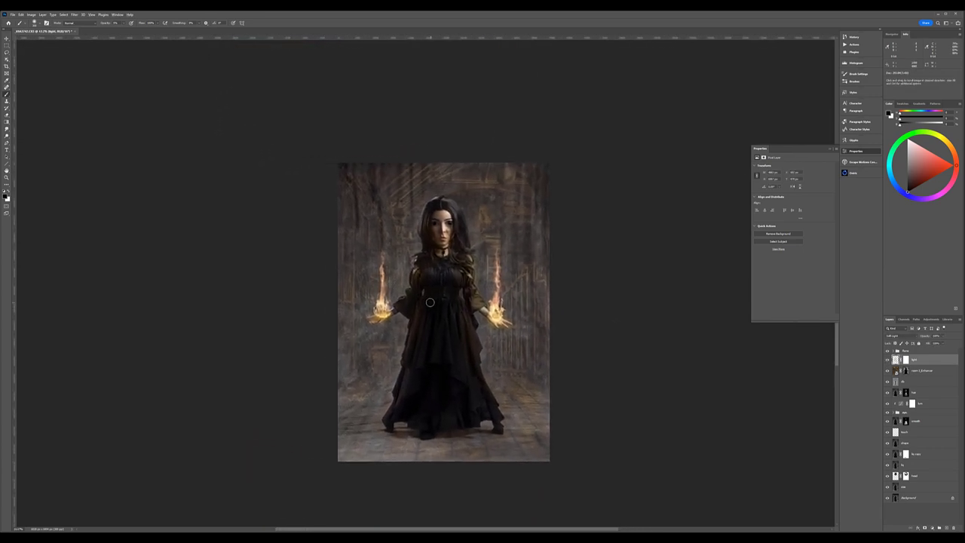
Step: Add a new Soft Light layer named 'glow' at the top of the stack
{"action": "left_click", "coordinate": [942, 520]}
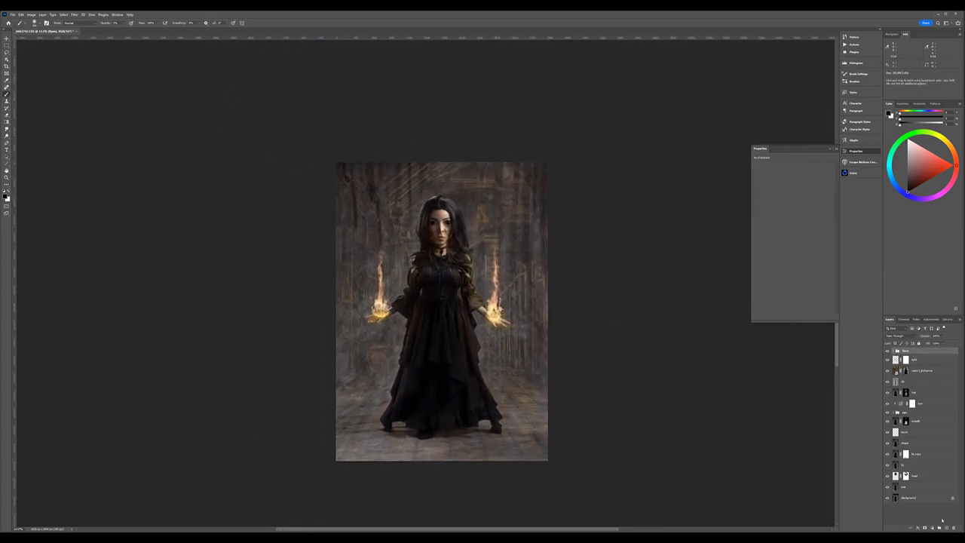
{"action": "left_click", "coordinate": [947, 528]}
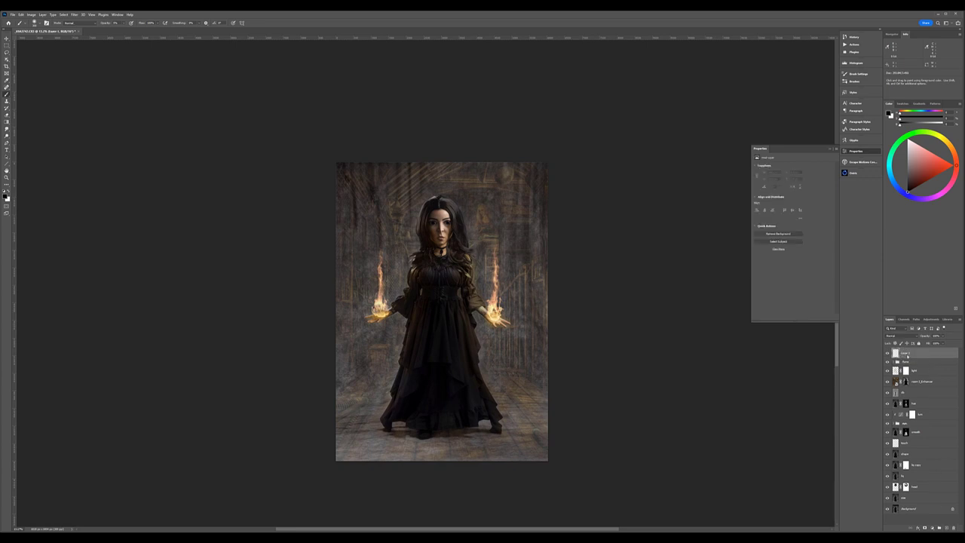
{"action": "type", "text": "glow"}
{"action": "key", "text": "Return"}
{"action": "left_click", "coordinate": [901, 335]}
{"action": "left_click", "coordinate": [901, 404]}
{"action": "left_click", "coordinate": [6, 195]}
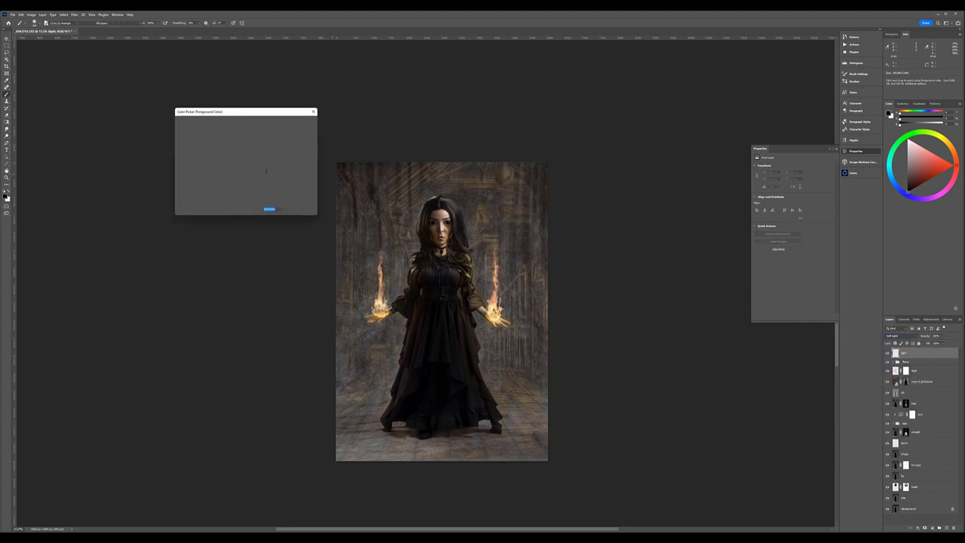
Step: Set the paint colour to bright orange and dab glow around the left flame
{"action": "left_click_drag", "start_coordinate": [251, 190], "coordinate": [252, 187]}
{"action": "left_click", "coordinate": [244, 125]}
{"action": "left_click", "coordinate": [299, 122]}
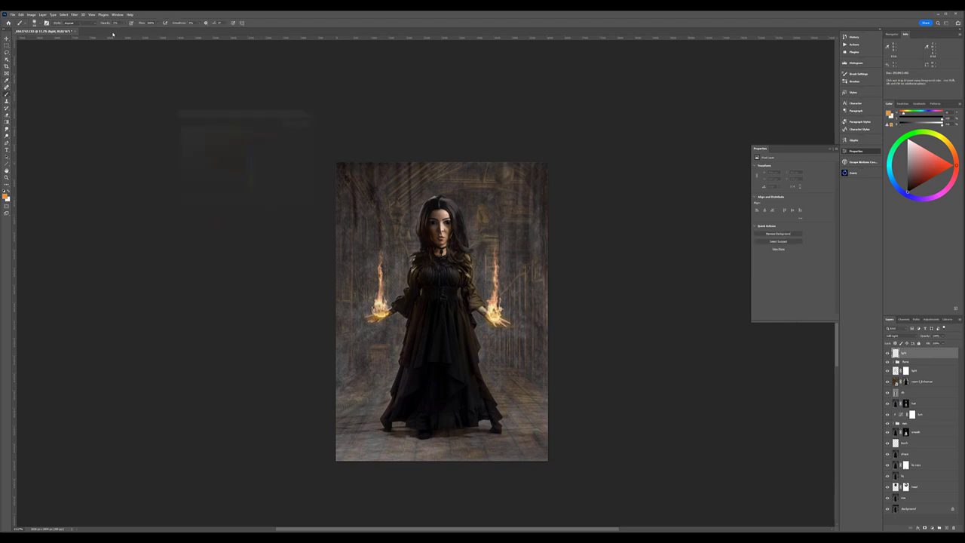
{"action": "left_click", "coordinate": [380, 310]}
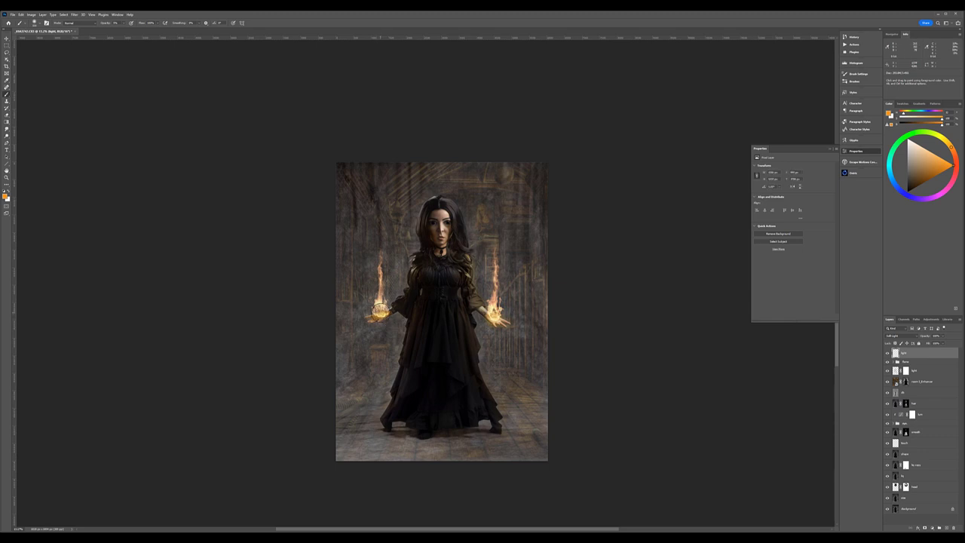
{"action": "left_click", "coordinate": [380, 311]}
{"action": "left_click", "coordinate": [375, 310]}
{"action": "mouse_move", "coordinate": [379, 298]}
{"action": "left_mouse_down"}
{"action": "mouse_move", "coordinate": [382, 285]}
{"action": "mouse_move", "coordinate": [377, 315]}
{"action": "mouse_move", "coordinate": [381, 275]}
{"action": "mouse_move", "coordinate": [370, 269]}
{"action": "left_mouse_up"}
Step: Paint glow around the right flame with a smaller brush, then brighten the left flame again
{"action": "mouse_move", "coordinate": [517, 263]}
{"action": "left_mouse_down"}
{"action": "mouse_move", "coordinate": [492, 276]}
{"action": "mouse_move", "coordinate": [507, 274]}
{"action": "mouse_move", "coordinate": [495, 300]}
{"action": "left_mouse_up"}
{"action": "key", "text": "bracketleft"}
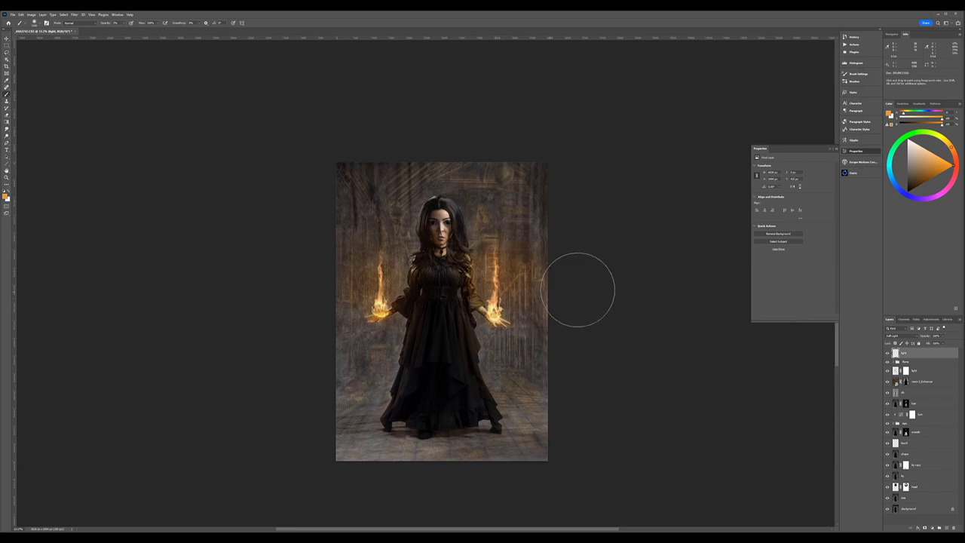
{"action": "key", "text": "bracketleft"}
{"action": "key", "text": "bracketleft"}
{"action": "key", "text": "bracketleft"}
{"action": "key", "text": "bracketleft"}
{"action": "left_click_drag", "start_coordinate": [498, 313], "coordinate": [492, 306]}
{"action": "key", "text": "bracketright"}
{"action": "key", "text": "bracketright"}
{"action": "key", "text": "bracketright"}
{"action": "key", "text": "bracketright"}
{"action": "key", "text": "bracketright"}
{"action": "mouse_move", "coordinate": [376, 285]}
{"action": "left_mouse_down"}
{"action": "mouse_move", "coordinate": [382, 294]}
{"action": "mouse_move", "coordinate": [383, 284]}
{"action": "left_mouse_up"}
Step: Dim the glow layer's opacity slightly and add a new empty layer on top
{"action": "left_click", "coordinate": [944, 335]}
{"action": "left_click_drag", "start_coordinate": [919, 343], "coordinate": [936, 343]}
{"action": "left_click", "coordinate": [946, 527]}
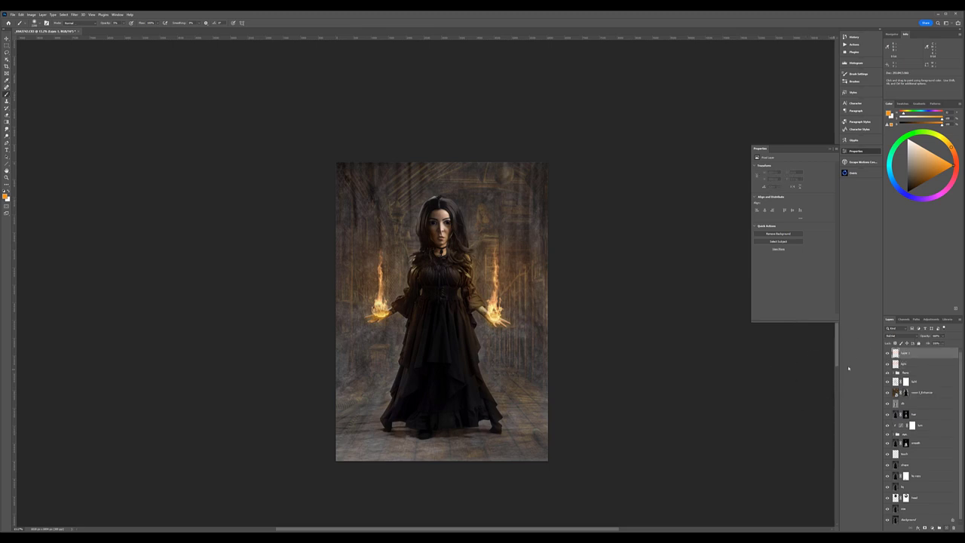
Step: Name the new layer 'smoke' and make white the painting colour with the Brush tool
{"action": "double_click", "coordinate": [905, 352]}
{"action": "key", "text": "Return"}
{"action": "left_click", "coordinate": [8, 188]}
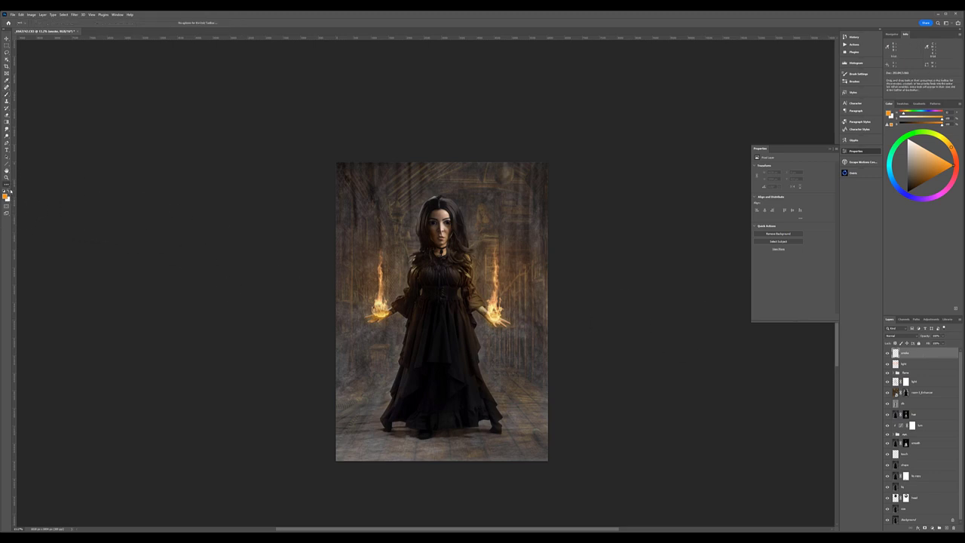
{"action": "left_click", "coordinate": [5, 193]}
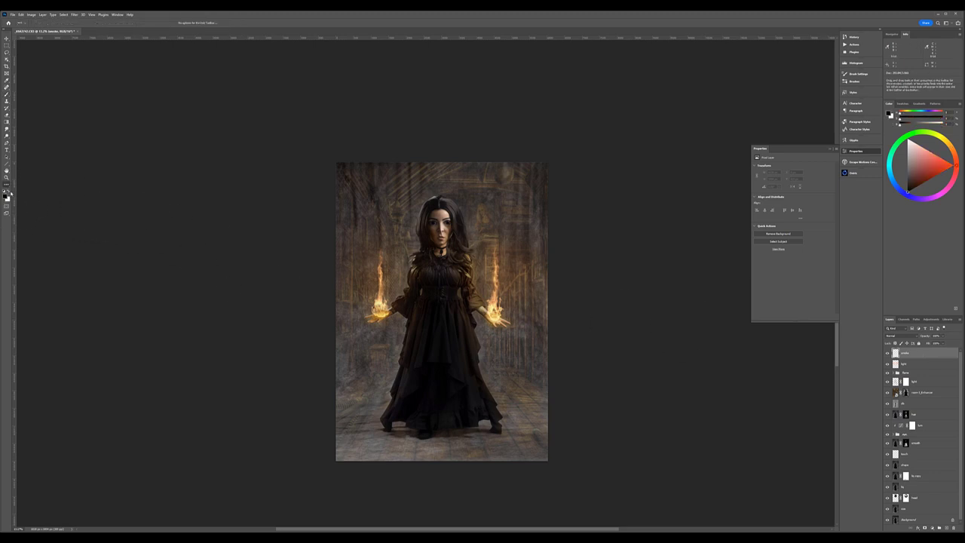
{"action": "left_click", "coordinate": [9, 191]}
{"action": "left_click", "coordinate": [7, 95]}
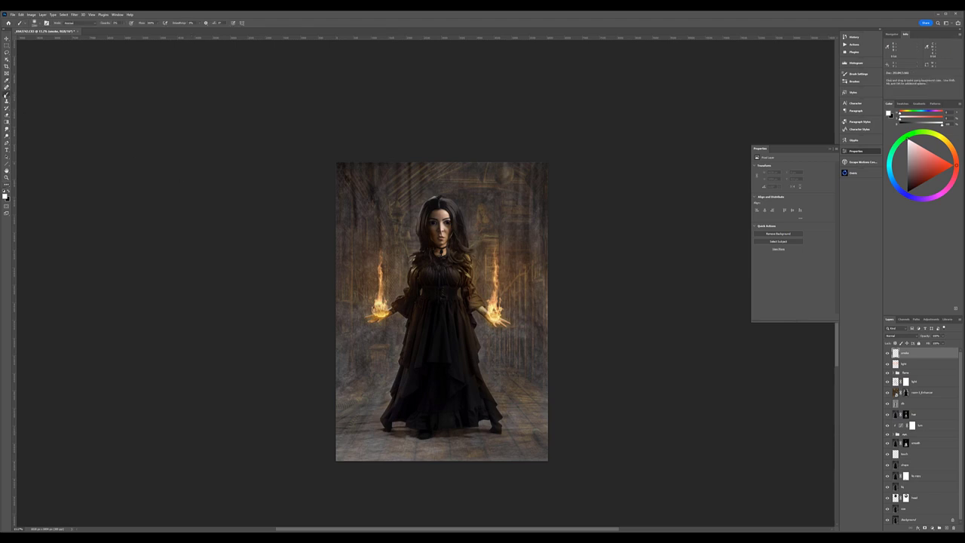
Step: Pick a brush from the Ron's Steam set and stamp white steam above the left flame
{"action": "right_click", "coordinate": [412, 245]}
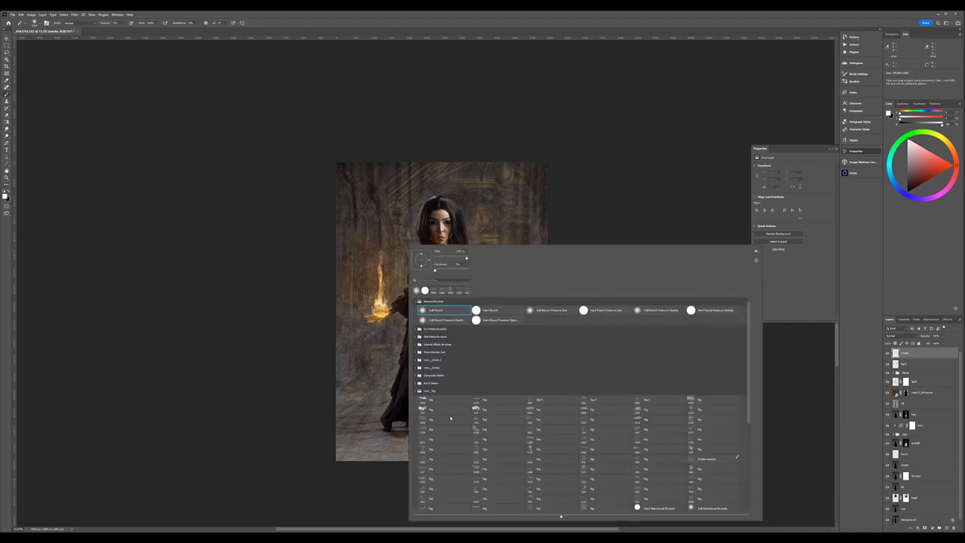
{"action": "left_click", "coordinate": [419, 392]}
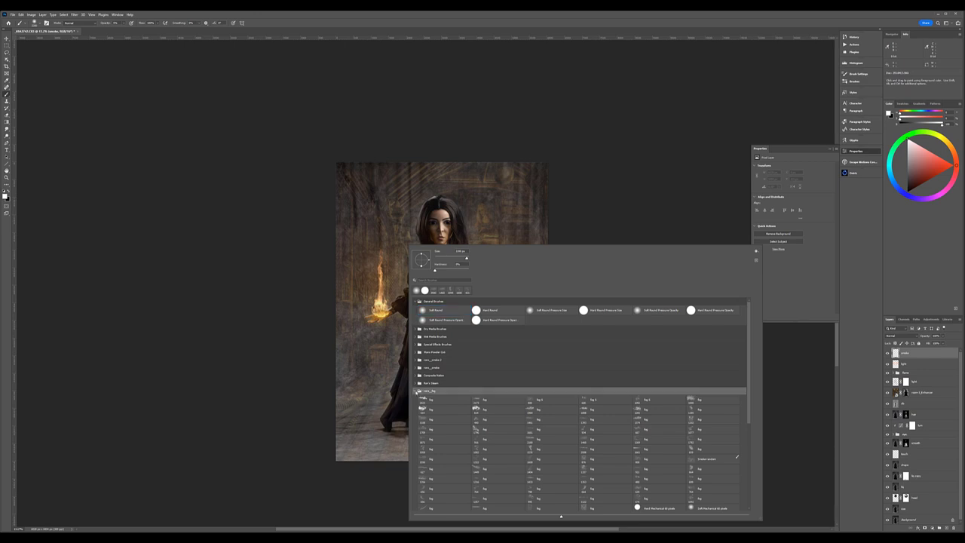
{"action": "left_click", "coordinate": [419, 392]}
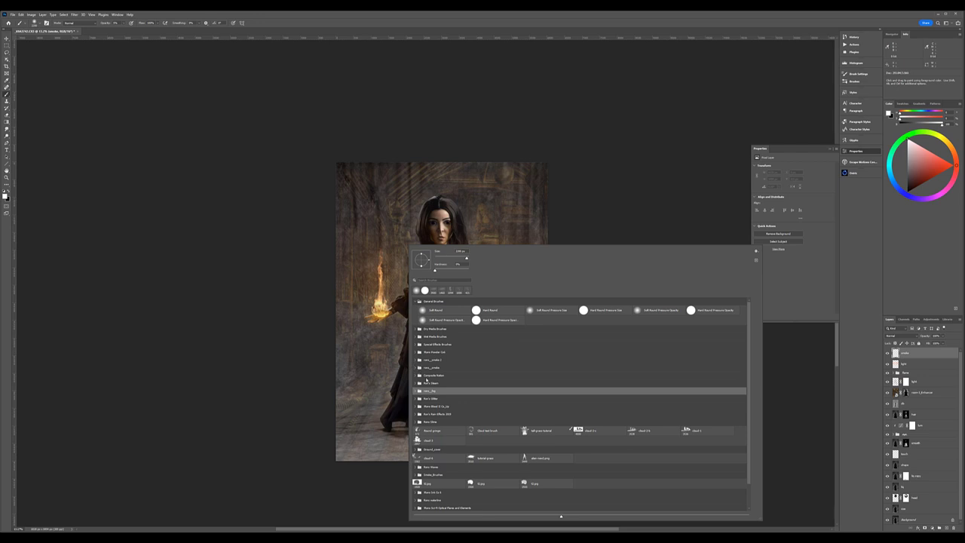
{"action": "left_click", "coordinate": [418, 383]}
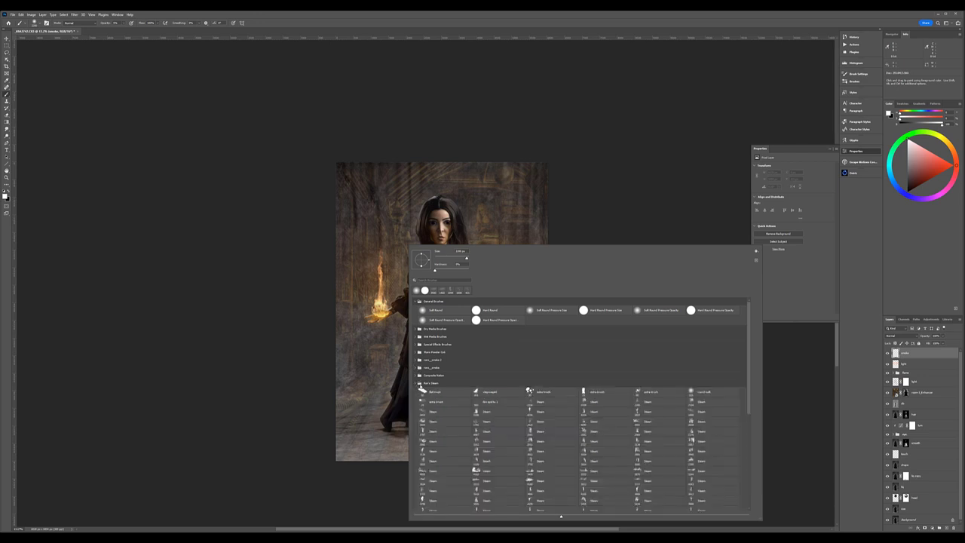
{"action": "scroll", "coordinate": [646, 442], "scroll_direction": "down", "scroll_amount": 1}
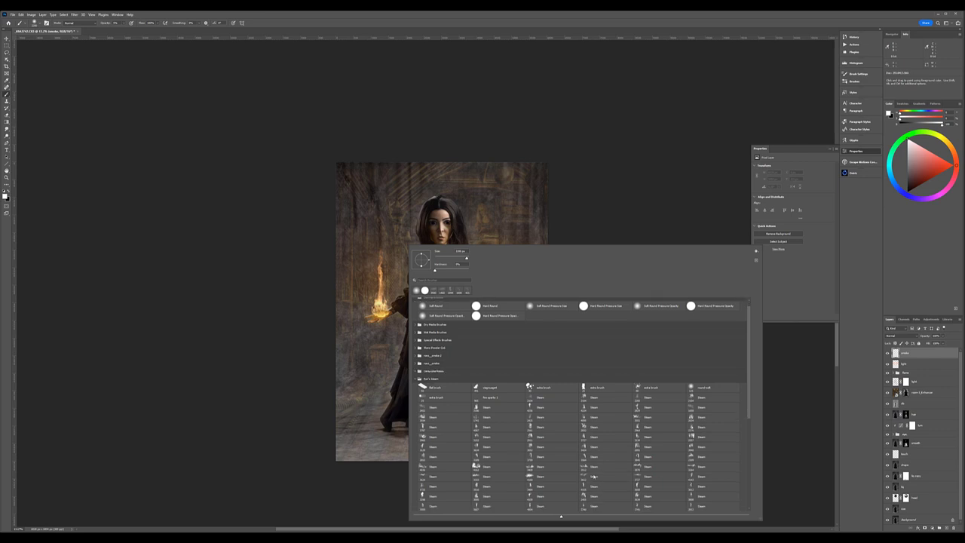
{"action": "scroll", "coordinate": [596, 479], "scroll_direction": "down", "scroll_amount": 1}
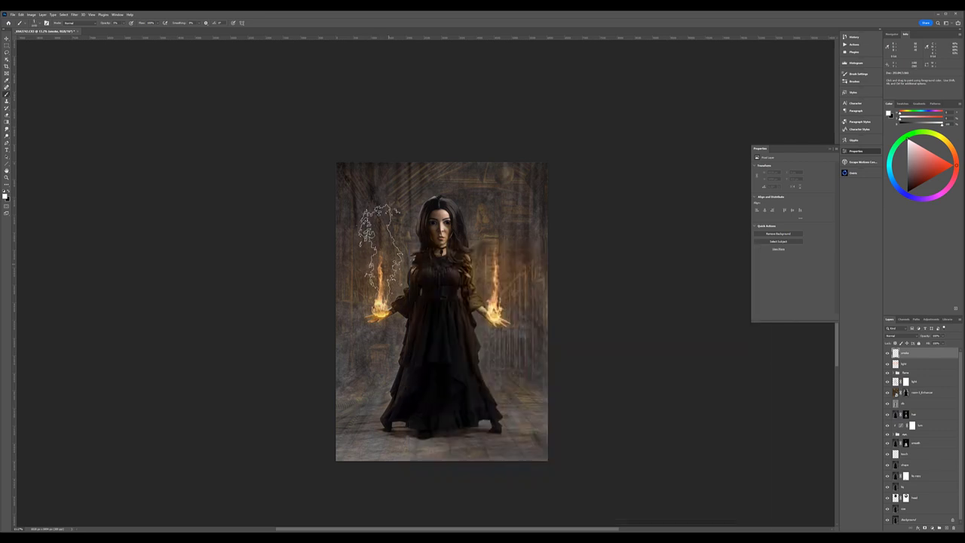
{"action": "left_click", "coordinate": [381, 238]}
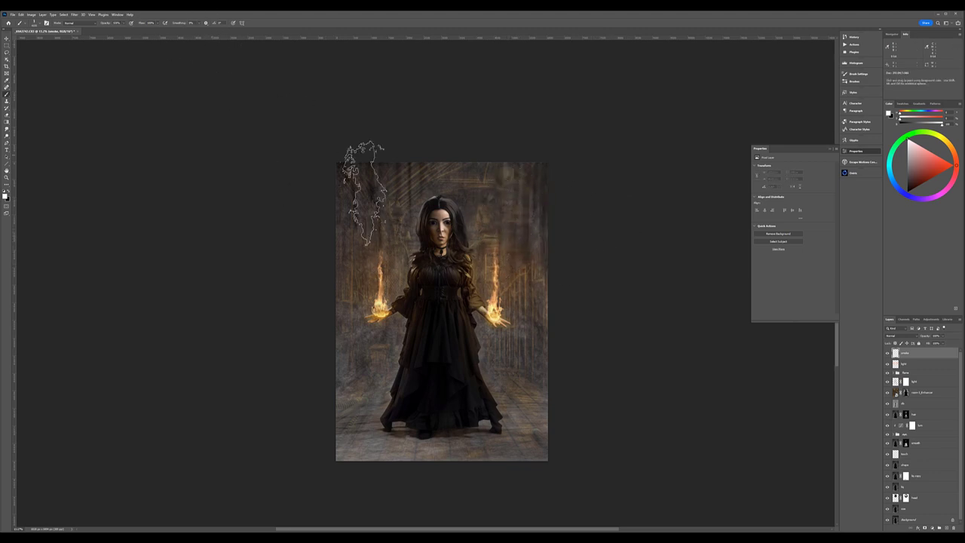
{"action": "left_click", "coordinate": [375, 248]}
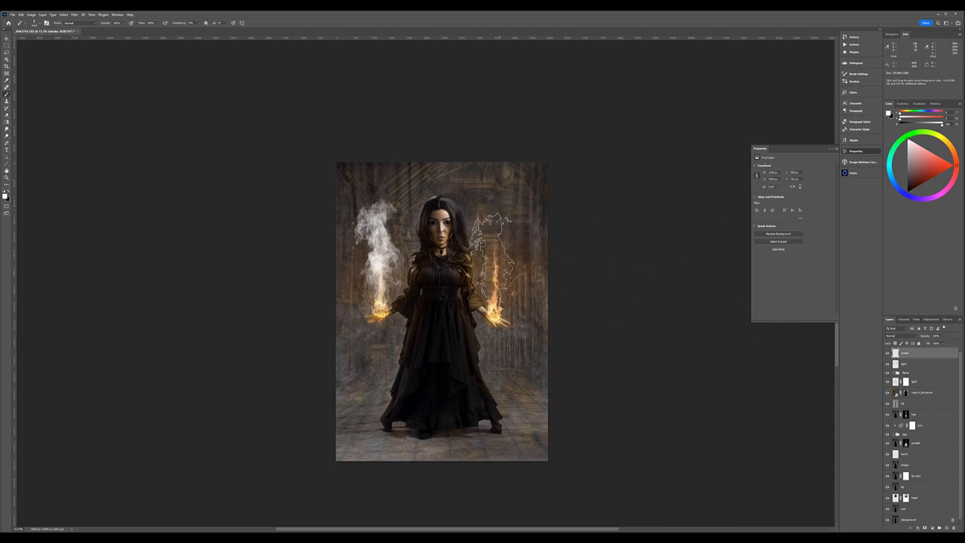
Step: Switch to a different steam brush and stamp steam above the right flame
{"action": "right_click", "coordinate": [492, 255]}
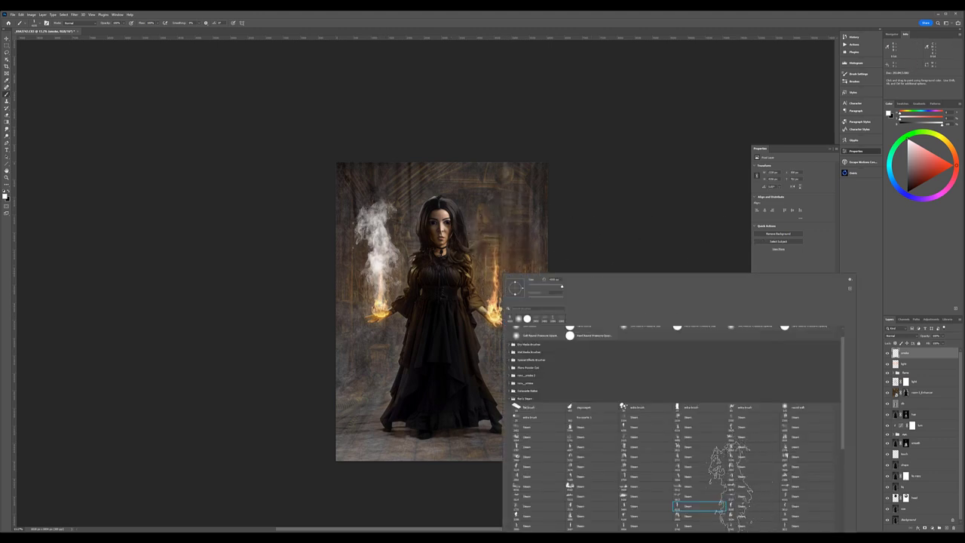
{"action": "left_click", "coordinate": [732, 495]}
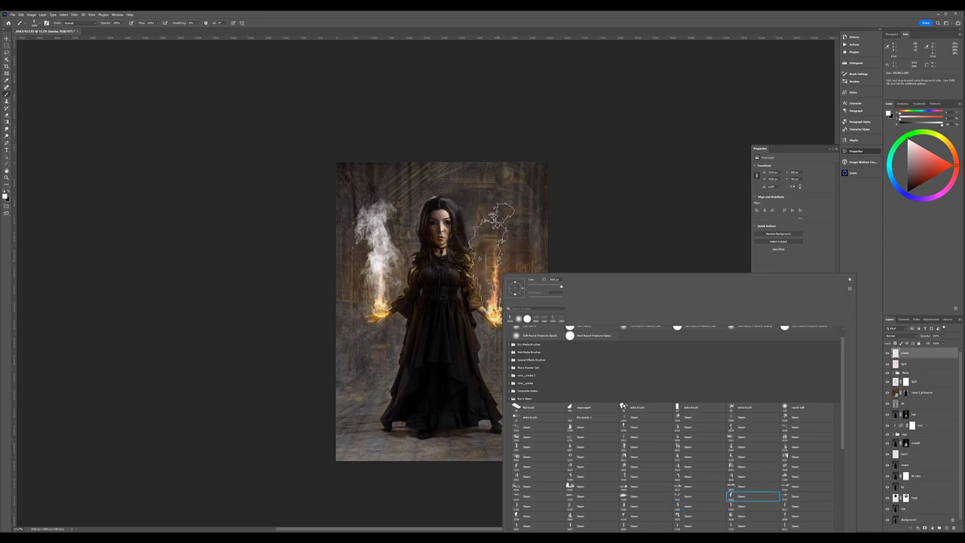
{"action": "key", "text": "Return"}
{"action": "left_click", "coordinate": [496, 249]}
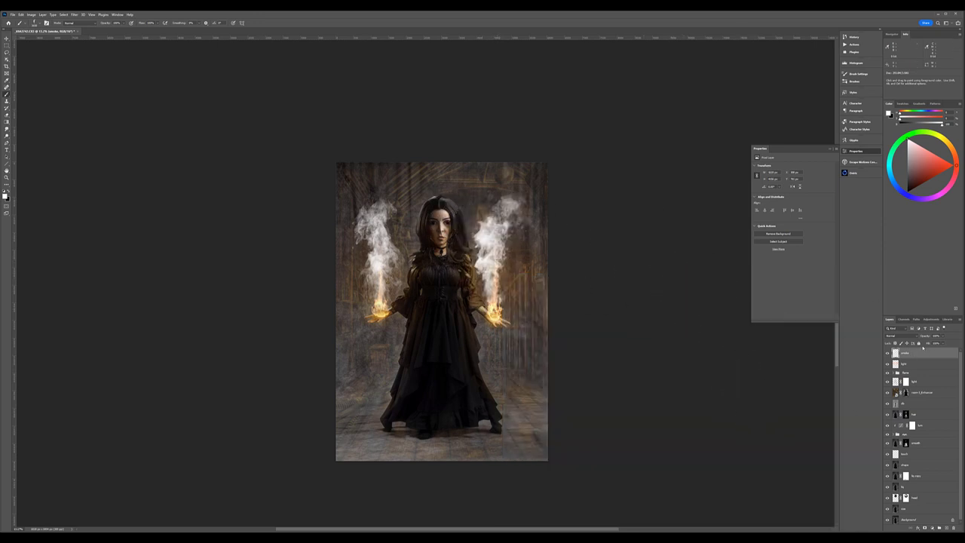
Step: Set the smoke layer to Soft Light and add a new empty layer on top
{"action": "left_click", "coordinate": [897, 335]}
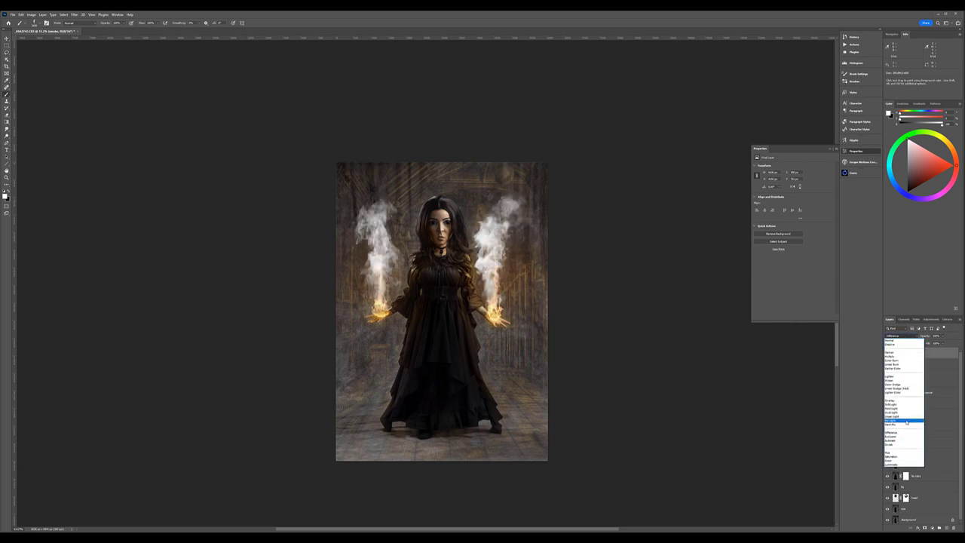
{"action": "left_click", "coordinate": [907, 405]}
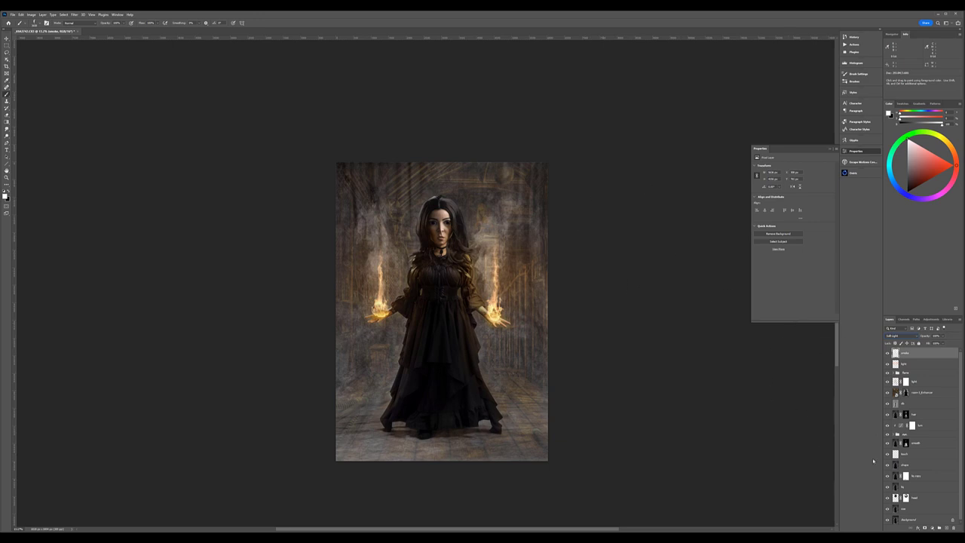
{"action": "left_click", "coordinate": [948, 529]}
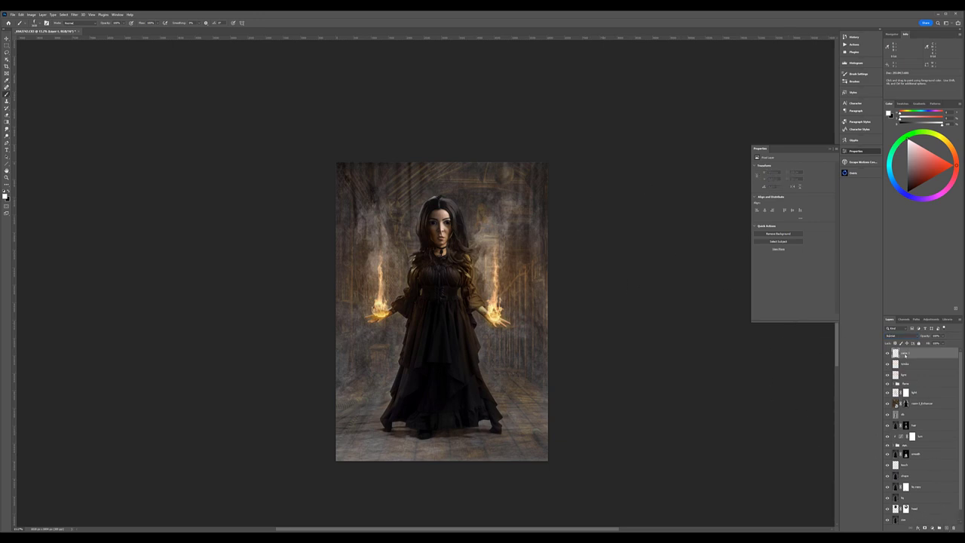
Step: Rename the new layer 'en'
{"action": "double_click", "coordinate": [905, 353]}
{"action": "type", "text": "en"}
{"action": "key", "text": "Return"}
Step: Choose a smoke brush preset and stamp white smoke over the right-hand flame
{"action": "right_click", "coordinate": [378, 248]}
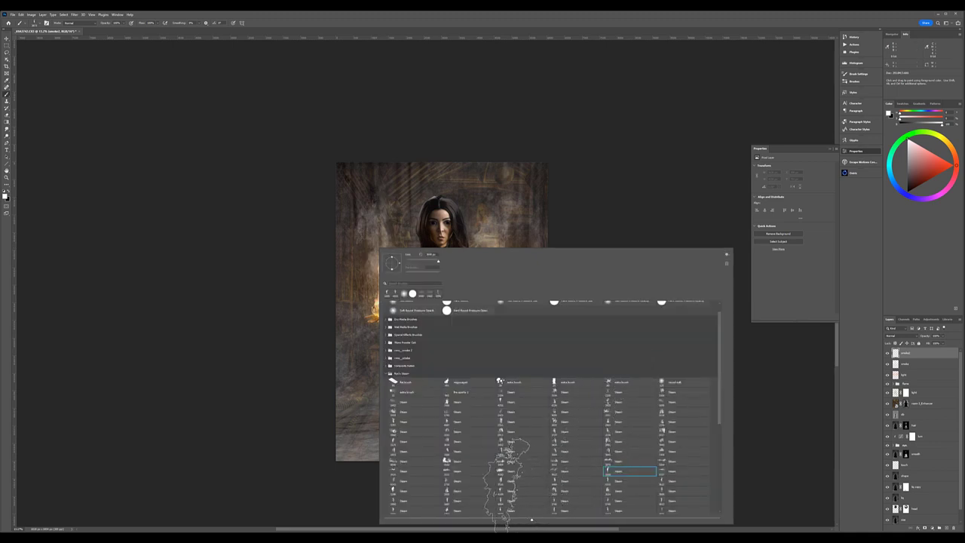
{"action": "left_click", "coordinate": [360, 245]}
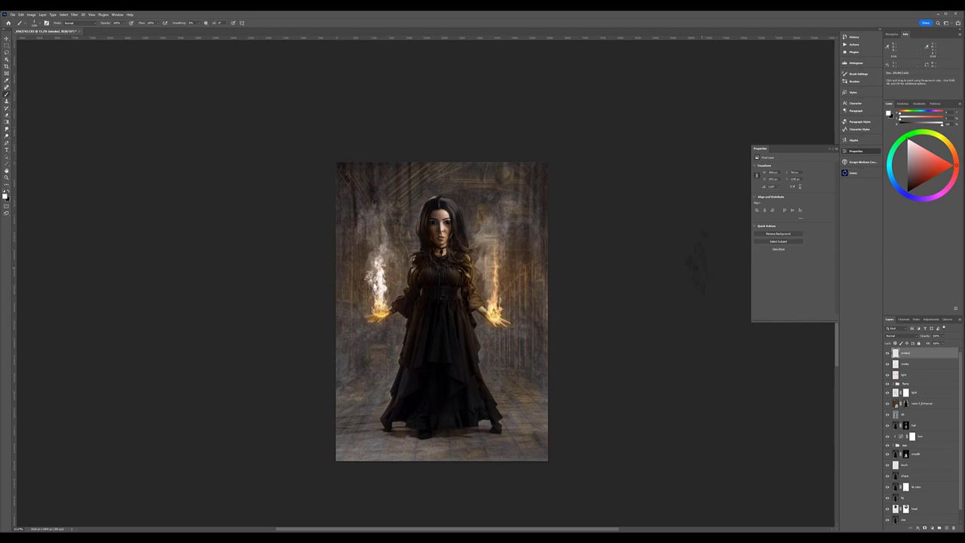
{"action": "right_click", "coordinate": [491, 278]}
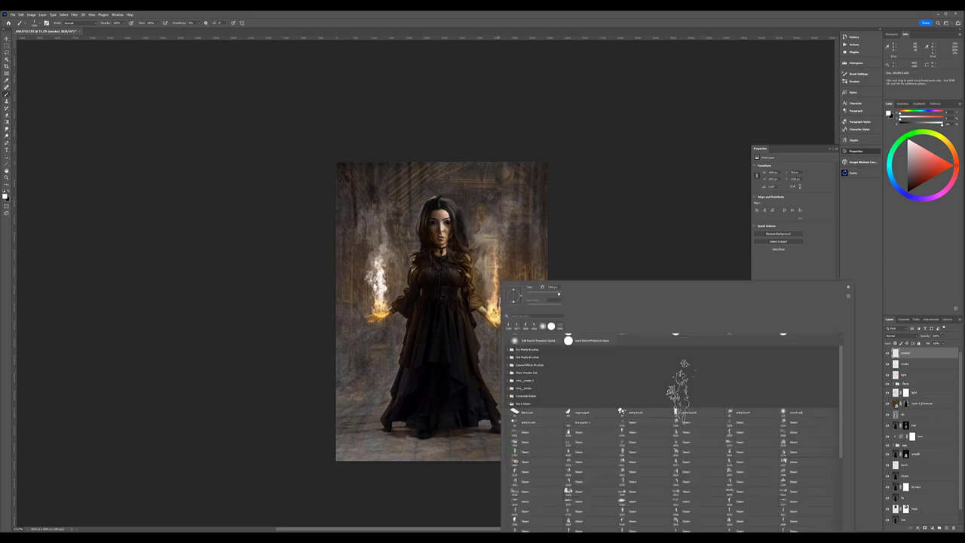
{"action": "right_click", "coordinate": [461, 186]}
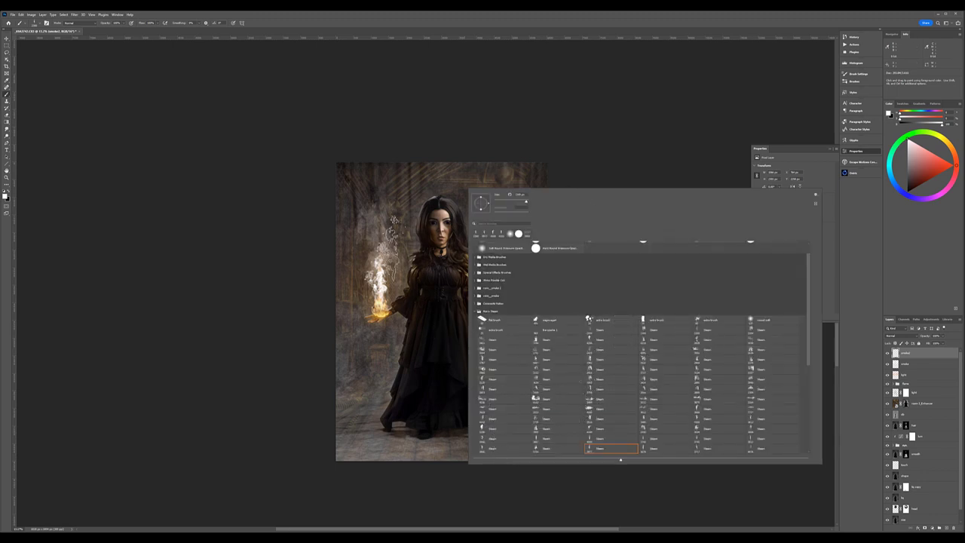
{"action": "left_click", "coordinate": [499, 447]}
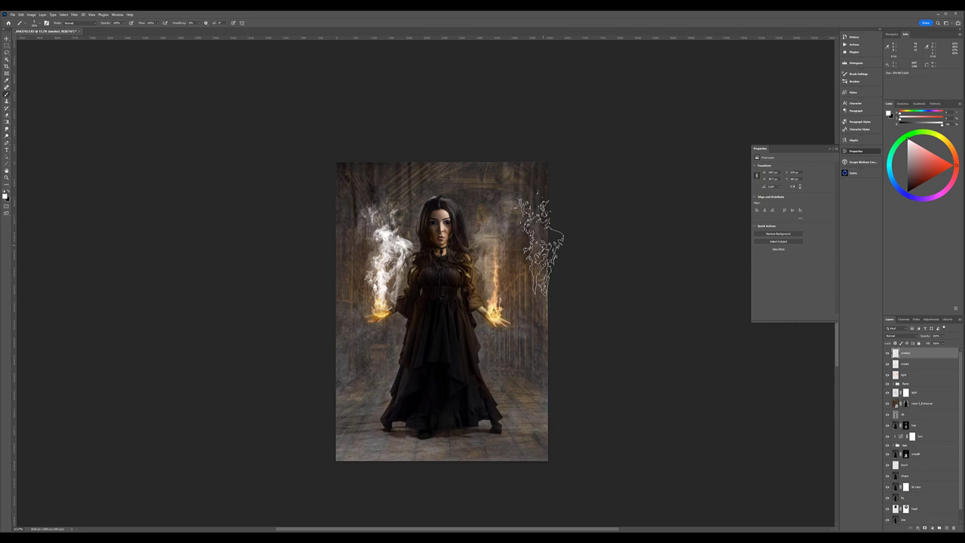
{"action": "key", "text": "ctrl+z"}
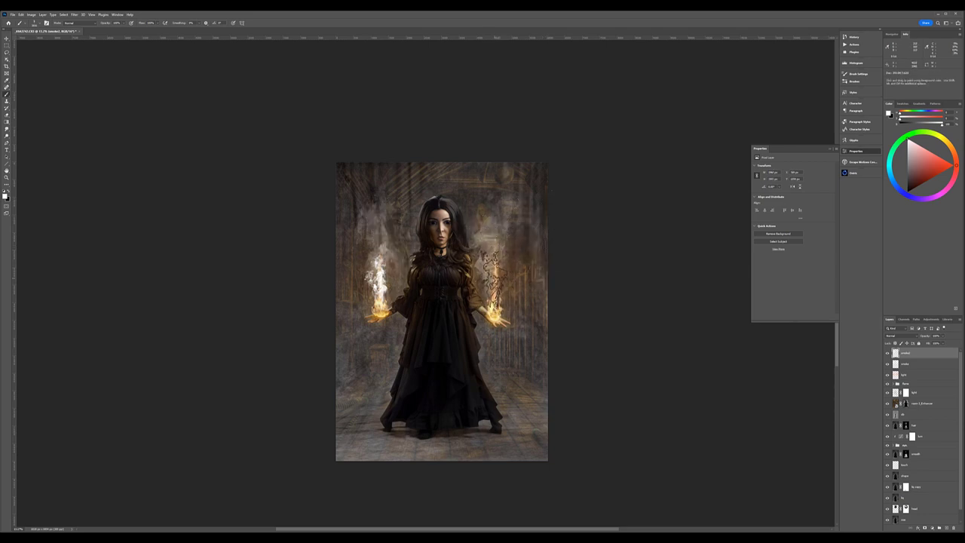
{"action": "left_click", "coordinate": [494, 282]}
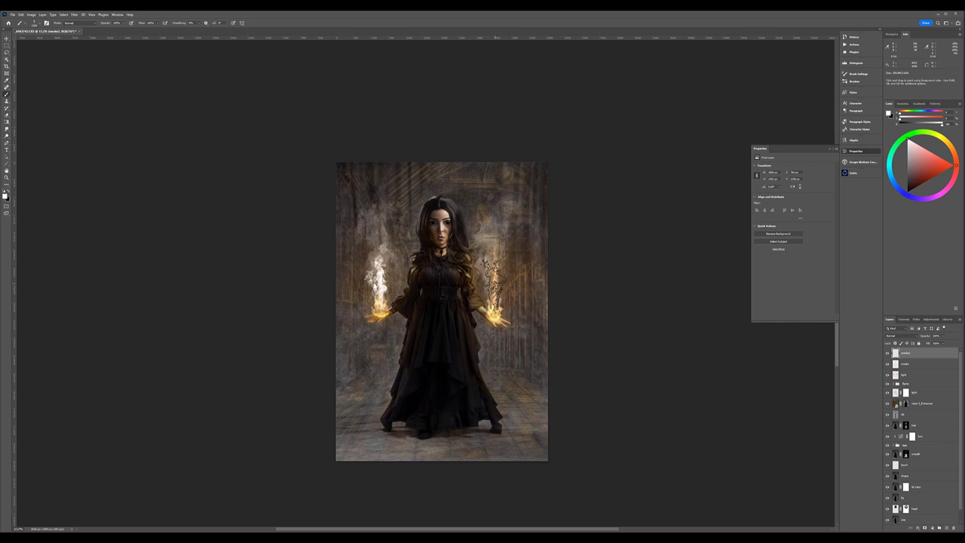
Step: Fade the smoke layer's opacity and add a new empty layer on top
{"action": "left_click", "coordinate": [942, 337]}
{"action": "left_click_drag", "start_coordinate": [931, 343], "coordinate": [930, 343]}
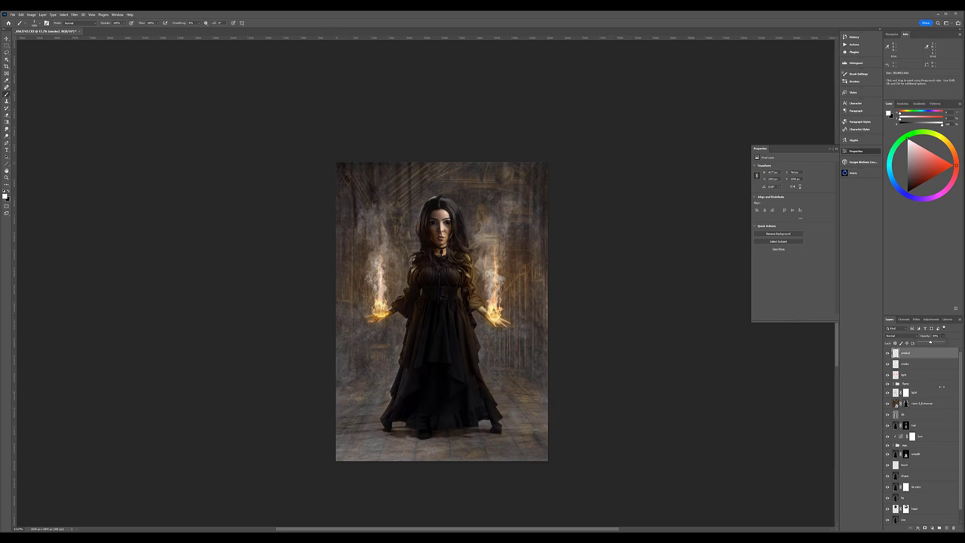
{"action": "key", "text": "ctrl+shift+alt+n"}
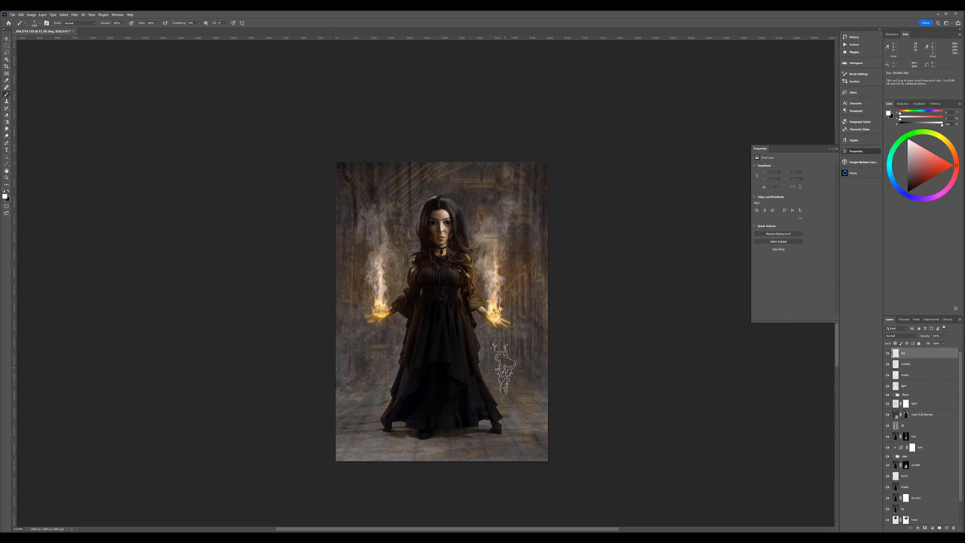
Step: Choose a brush from the fog brushes folder
{"action": "right_click", "coordinate": [501, 370]}
{"action": "right_click", "coordinate": [460, 228]}
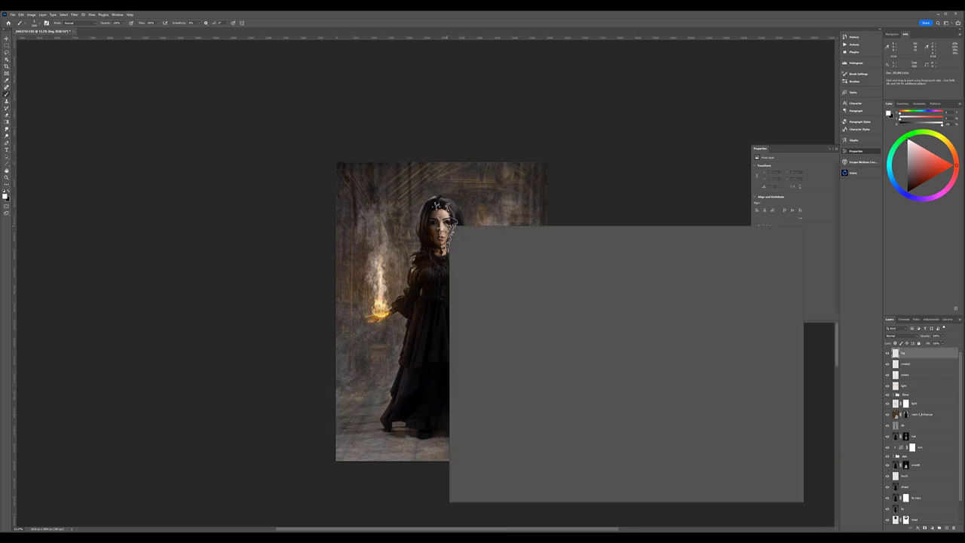
{"action": "left_click", "coordinate": [456, 351]}
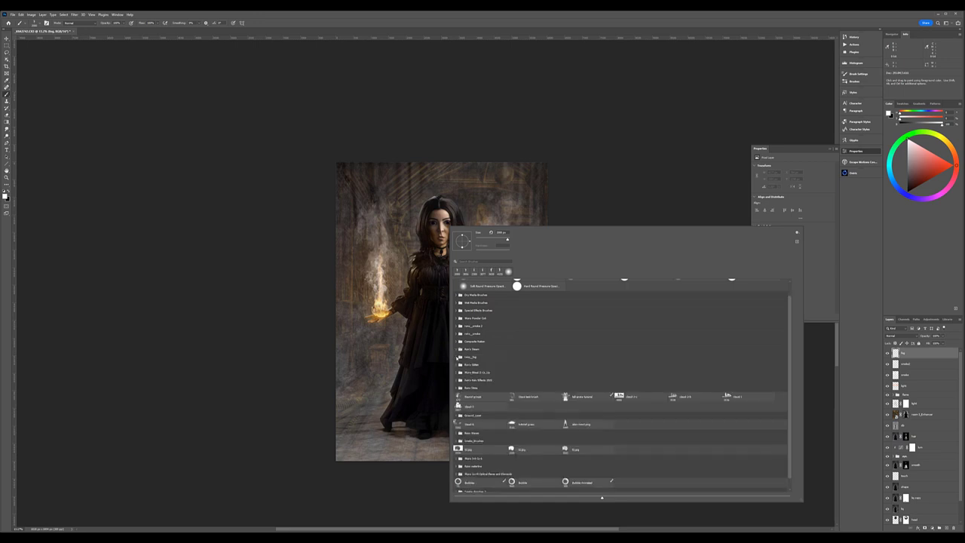
{"action": "left_click", "coordinate": [457, 358]}
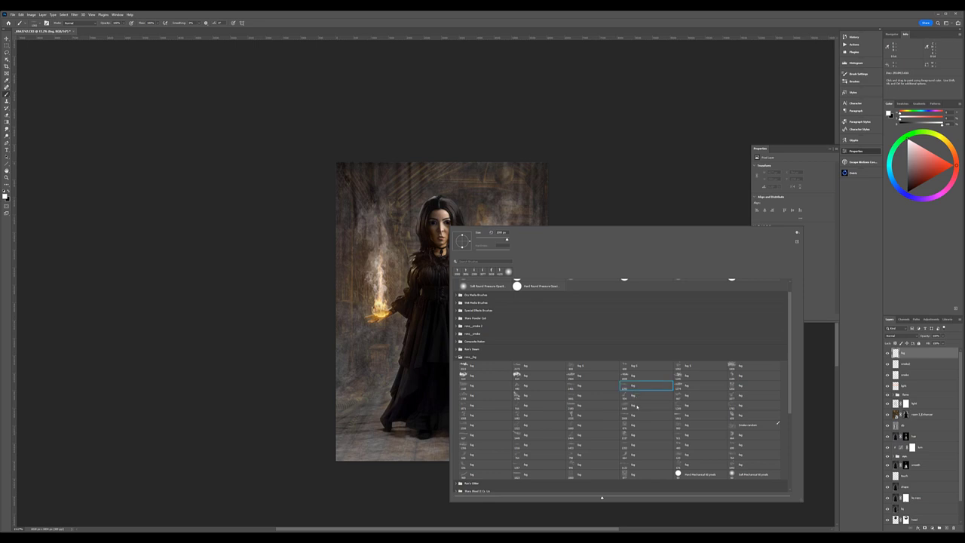
{"action": "left_click", "coordinate": [351, 339]}
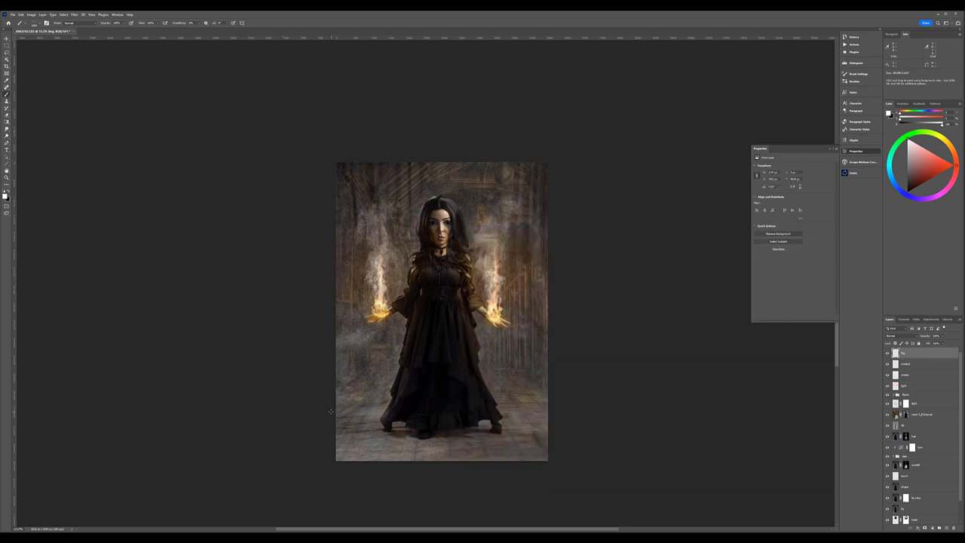
Step: Brush fog over the floor, dress, hands and shoulder, undo the last stroke, then add a layer
{"action": "mouse_move", "coordinate": [330, 411]}
{"action": "left_mouse_down"}
{"action": "mouse_move", "coordinate": [491, 424]}
{"action": "mouse_move", "coordinate": [411, 426]}
{"action": "left_mouse_up"}
{"action": "left_click_drag", "start_coordinate": [504, 371], "coordinate": [546, 353]}
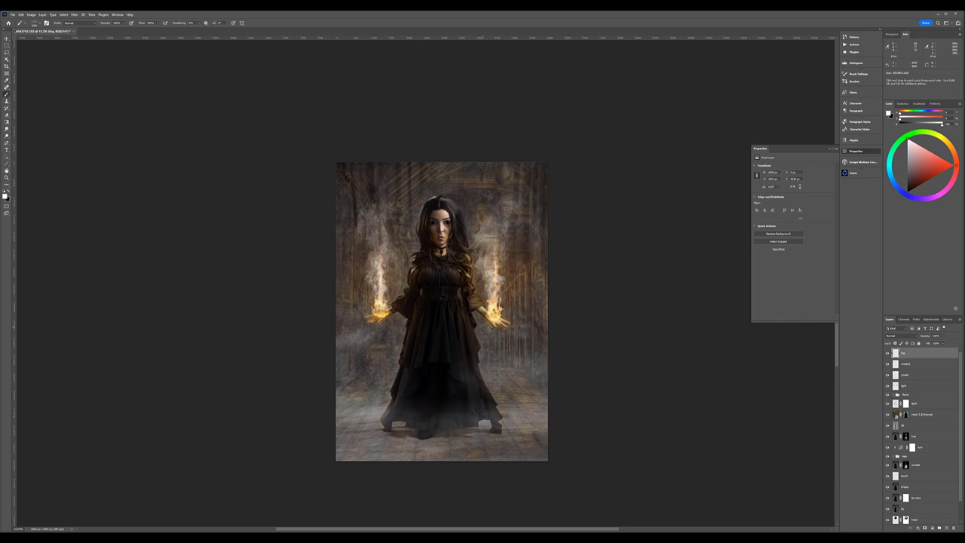
{"action": "left_click_drag", "start_coordinate": [531, 309], "coordinate": [439, 348]}
{"action": "mouse_move", "coordinate": [389, 329]}
{"action": "left_mouse_down"}
{"action": "mouse_move", "coordinate": [355, 321]}
{"action": "mouse_move", "coordinate": [341, 289]}
{"action": "left_mouse_up"}
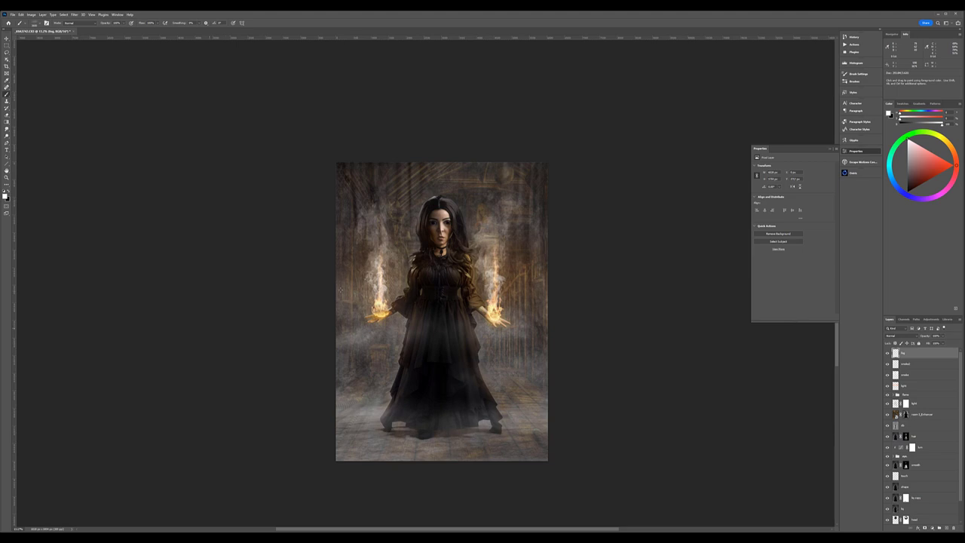
{"action": "mouse_move", "coordinate": [527, 237]}
{"action": "left_mouse_down"}
{"action": "mouse_move", "coordinate": [445, 268]}
{"action": "mouse_move", "coordinate": [361, 249]}
{"action": "left_mouse_up"}
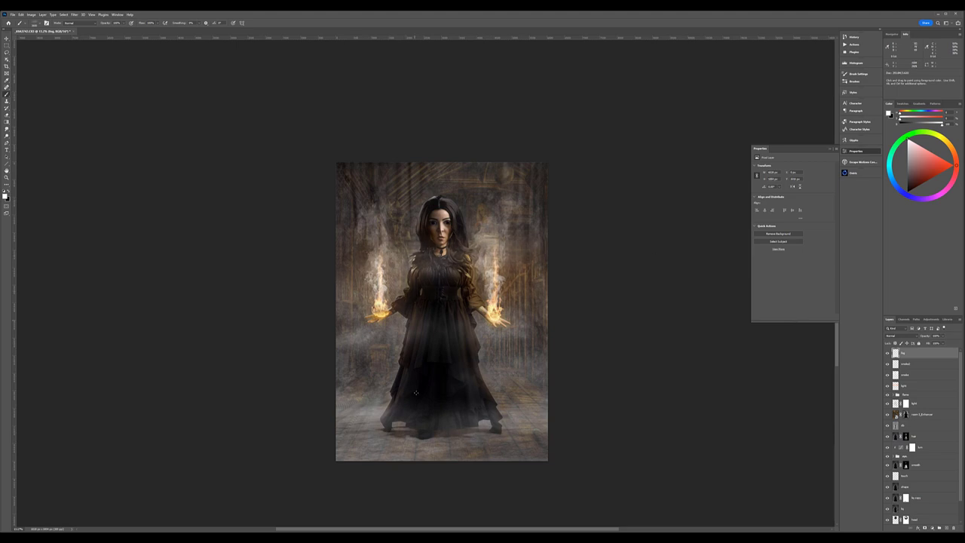
{"action": "mouse_move", "coordinate": [339, 450]}
{"action": "left_mouse_down"}
{"action": "mouse_move", "coordinate": [467, 428]}
{"action": "mouse_move", "coordinate": [445, 388]}
{"action": "left_mouse_up"}
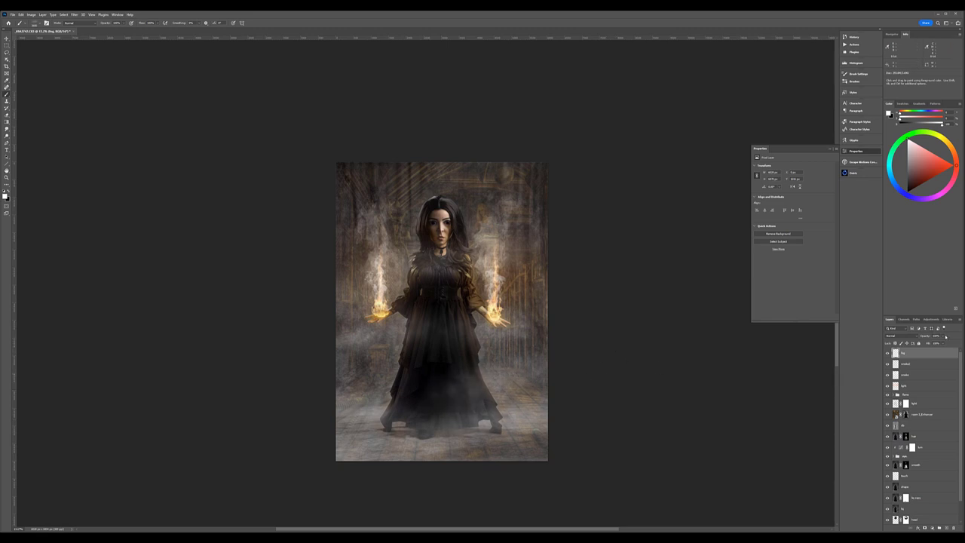
{"action": "key", "text": "ctrl+z"}
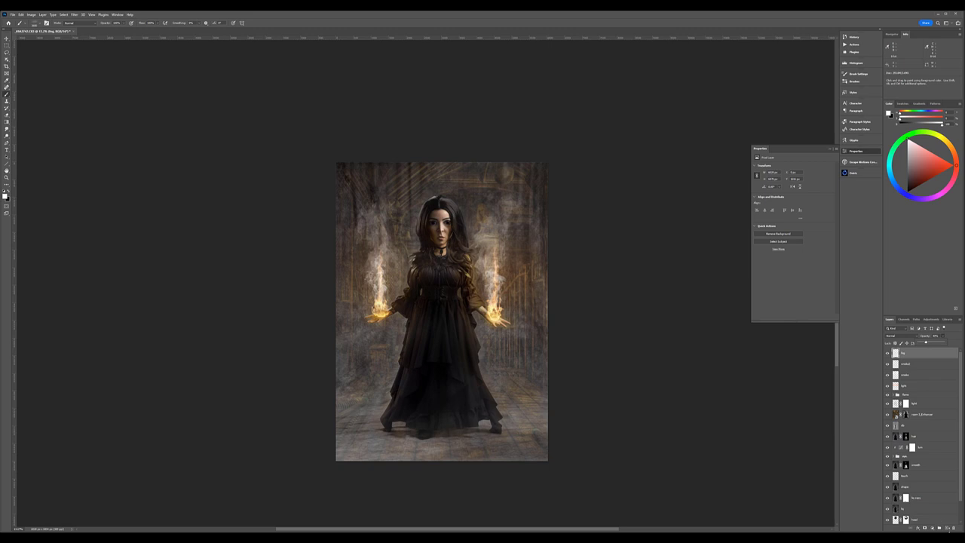
{"action": "left_click", "coordinate": [946, 528]}
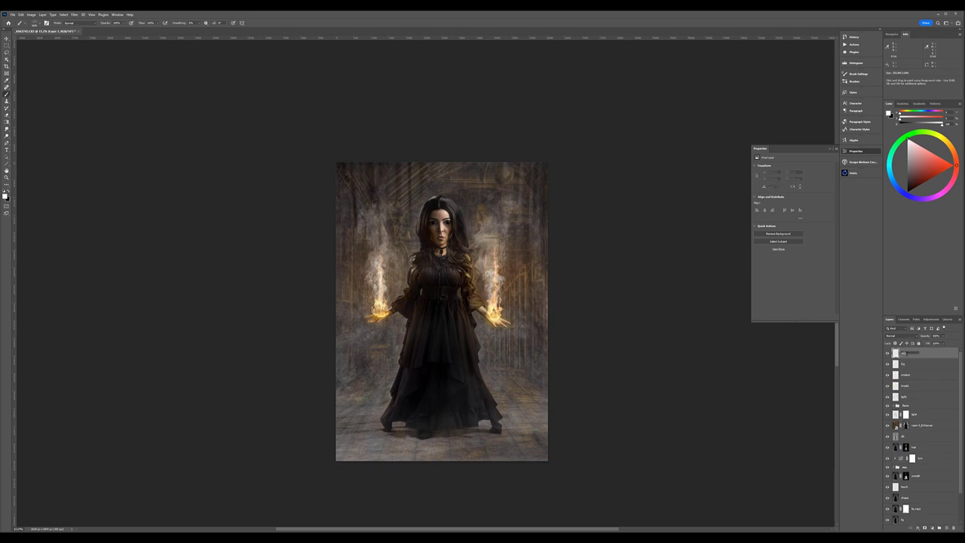
Step: Fill the new layer with 50% gray in Soft Light mode and choose a soft round brush
{"action": "key", "text": "shift+F5"}
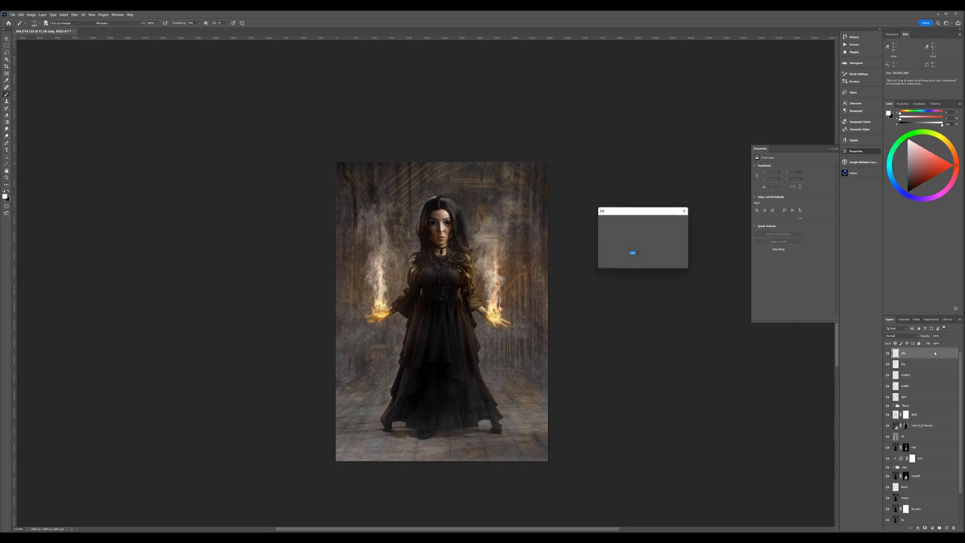
{"action": "key", "text": "Return"}
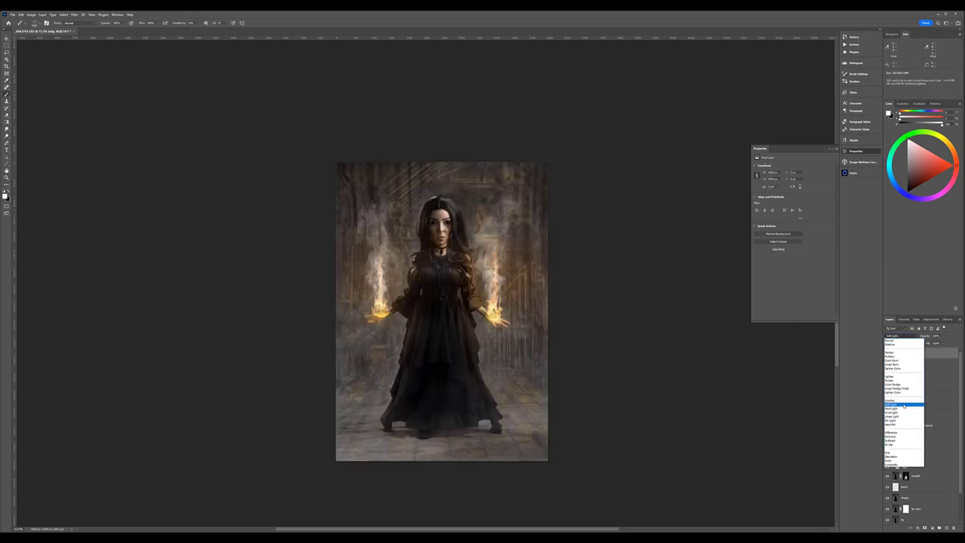
{"action": "left_click", "coordinate": [904, 407]}
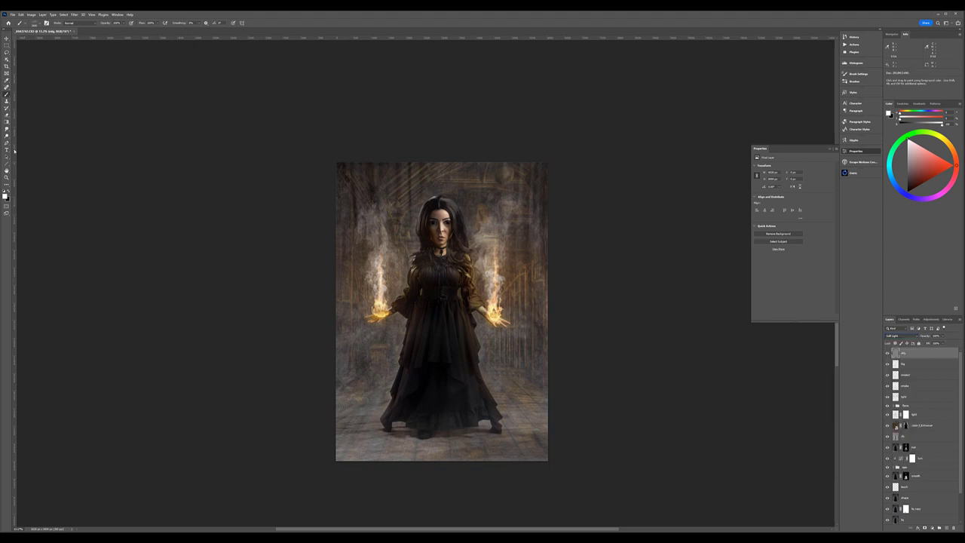
{"action": "right_click", "coordinate": [369, 236]}
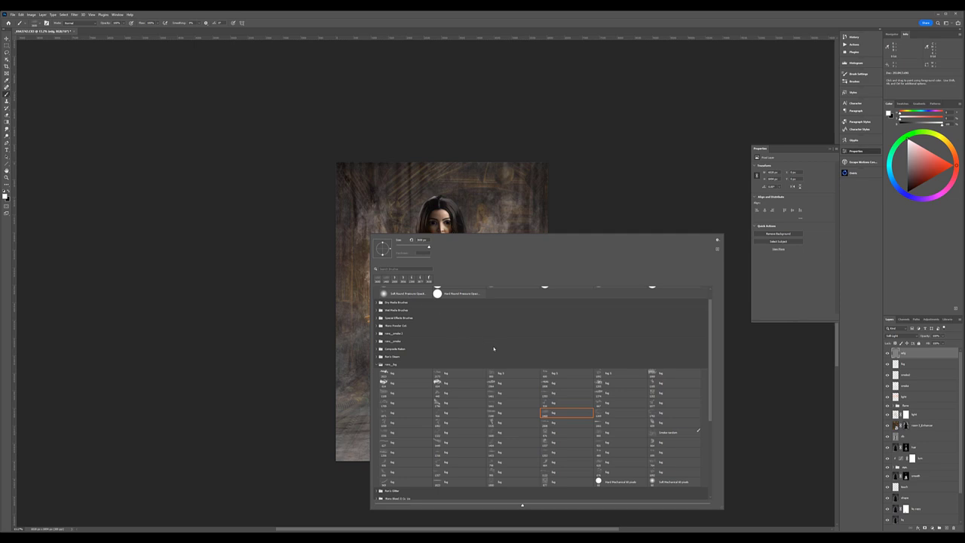
{"action": "scroll", "coordinate": [485, 344], "scroll_direction": "up", "scroll_amount": 2}
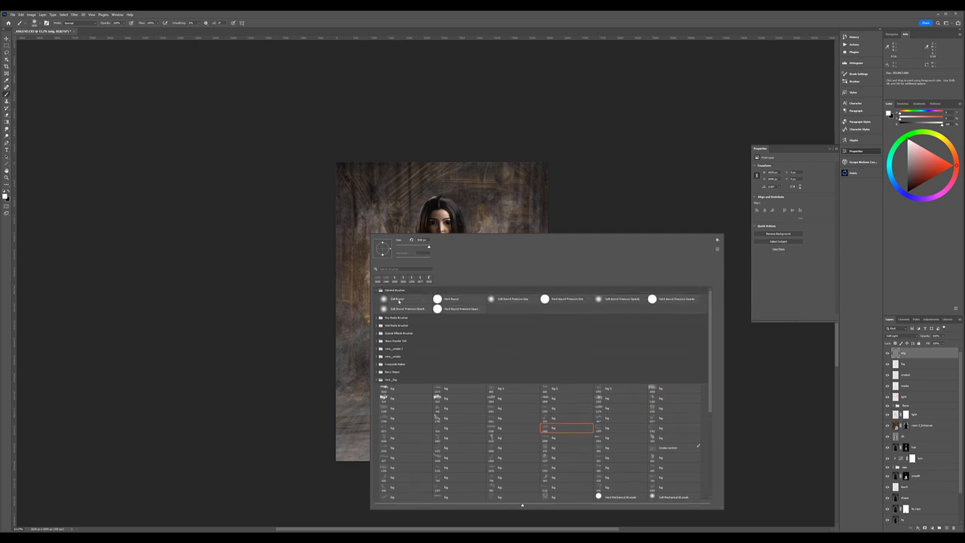
{"action": "left_click", "coordinate": [234, 229]}
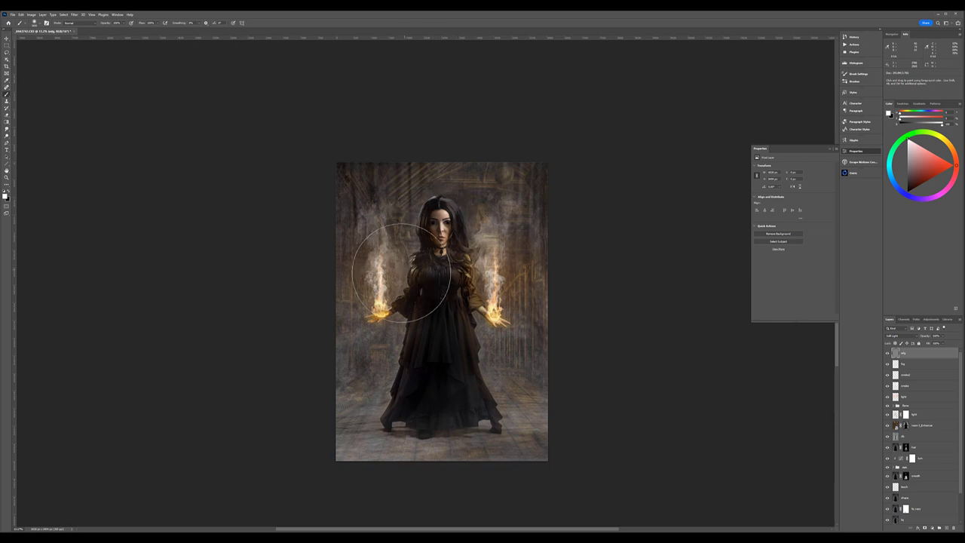
Step: Paint white over the hair and shoulders beside both flames on the gray Soft Light layer
{"action": "mouse_move", "coordinate": [516, 261]}
{"action": "left_mouse_down"}
{"action": "mouse_move", "coordinate": [483, 263]}
{"action": "mouse_move", "coordinate": [507, 278]}
{"action": "mouse_move", "coordinate": [431, 273]}
{"action": "left_mouse_up"}
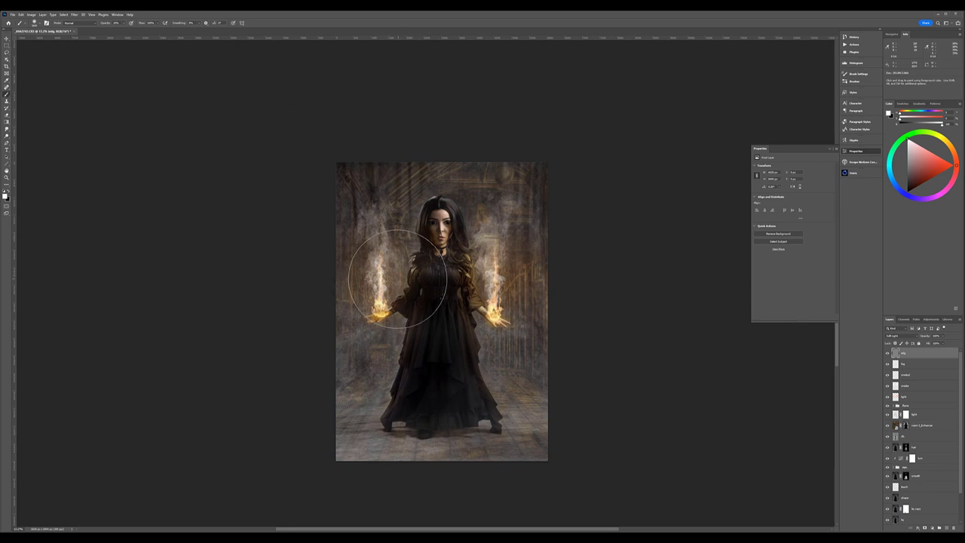
{"action": "mouse_move", "coordinate": [397, 279]}
{"action": "left_mouse_down"}
{"action": "mouse_move", "coordinate": [510, 275]}
{"action": "mouse_move", "coordinate": [480, 271]}
{"action": "mouse_move", "coordinate": [452, 245]}
{"action": "mouse_move", "coordinate": [494, 260]}
{"action": "mouse_move", "coordinate": [455, 234]}
{"action": "mouse_move", "coordinate": [391, 245]}
{"action": "mouse_move", "coordinate": [410, 303]}
{"action": "mouse_move", "coordinate": [472, 368]}
{"action": "mouse_move", "coordinate": [428, 404]}
{"action": "mouse_move", "coordinate": [371, 430]}
{"action": "mouse_move", "coordinate": [329, 411]}
{"action": "mouse_move", "coordinate": [501, 460]}
{"action": "mouse_move", "coordinate": [576, 430]}
{"action": "mouse_move", "coordinate": [393, 453]}
{"action": "mouse_move", "coordinate": [342, 439]}
{"action": "mouse_move", "coordinate": [539, 433]}
{"action": "mouse_move", "coordinate": [595, 400]}
{"action": "mouse_move", "coordinate": [562, 435]}
{"action": "mouse_move", "coordinate": [495, 452]}
{"action": "mouse_move", "coordinate": [536, 394]}
{"action": "mouse_move", "coordinate": [438, 452]}
{"action": "mouse_move", "coordinate": [342, 429]}
{"action": "mouse_move", "coordinate": [562, 426]}
{"action": "mouse_move", "coordinate": [463, 453]}
{"action": "mouse_move", "coordinate": [284, 437]}
{"action": "mouse_move", "coordinate": [328, 445]}
{"action": "mouse_move", "coordinate": [369, 407]}
{"action": "mouse_move", "coordinate": [355, 370]}
{"action": "left_mouse_up"}
{"action": "key", "text": "x"}
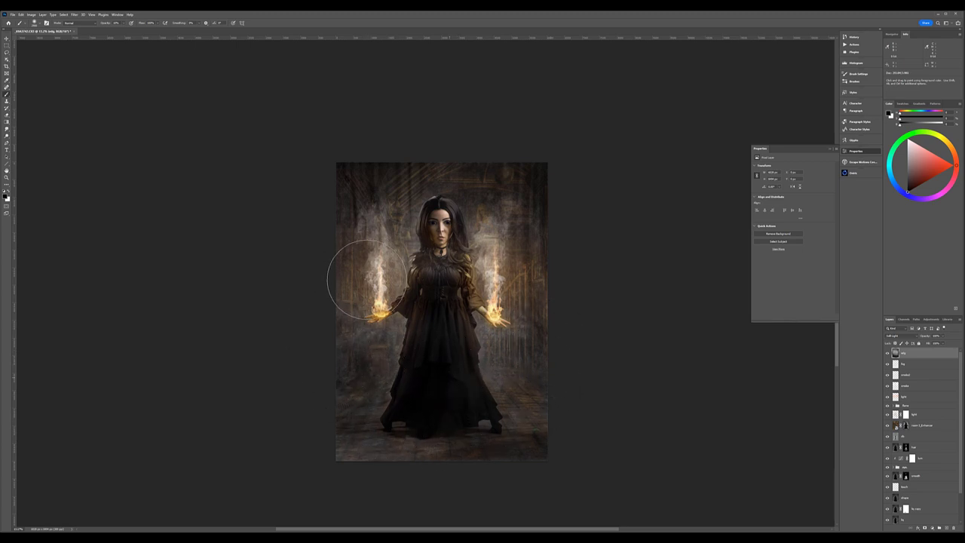
{"action": "key", "text": "x"}
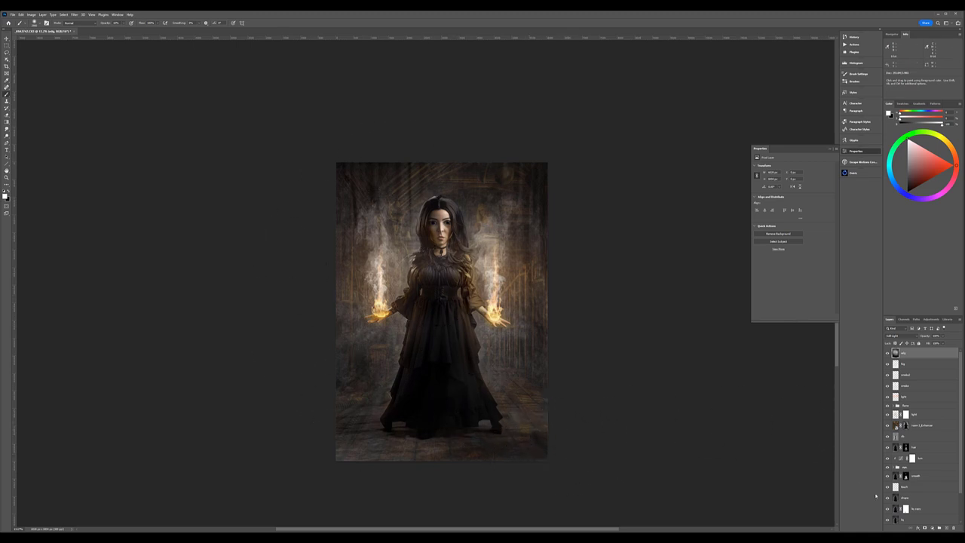
Step: Add a new empty layer on top set to Multiply blend mode
{"action": "left_click", "coordinate": [947, 528]}
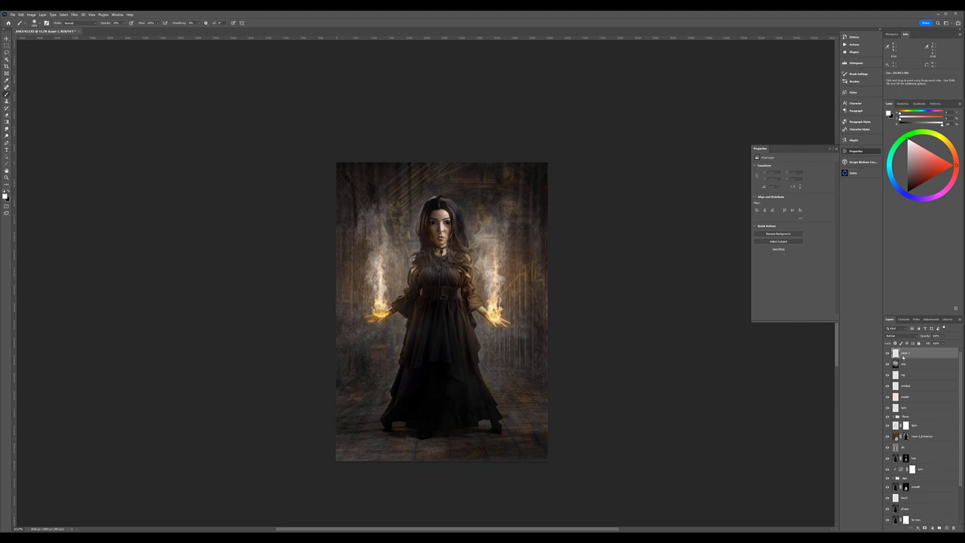
{"action": "left_click", "coordinate": [908, 335]}
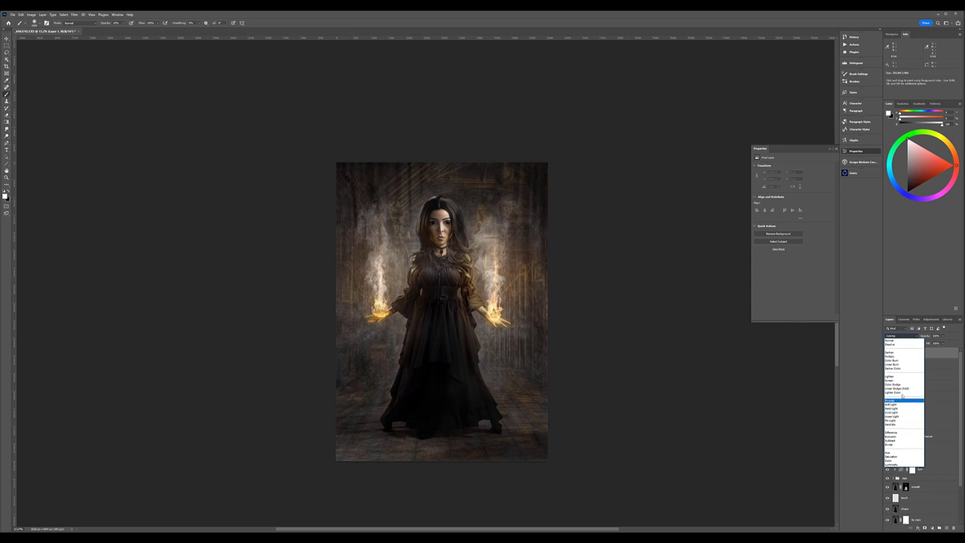
{"action": "left_click", "coordinate": [902, 358]}
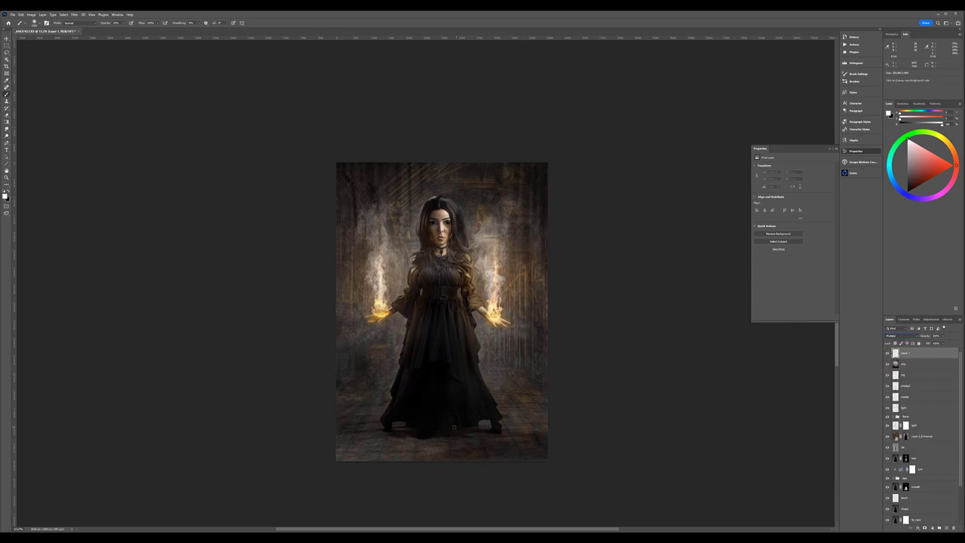
Step: Paint black along the floor at the bottom, then shrink the brush and sample a dark red
{"action": "key", "text": "x"}
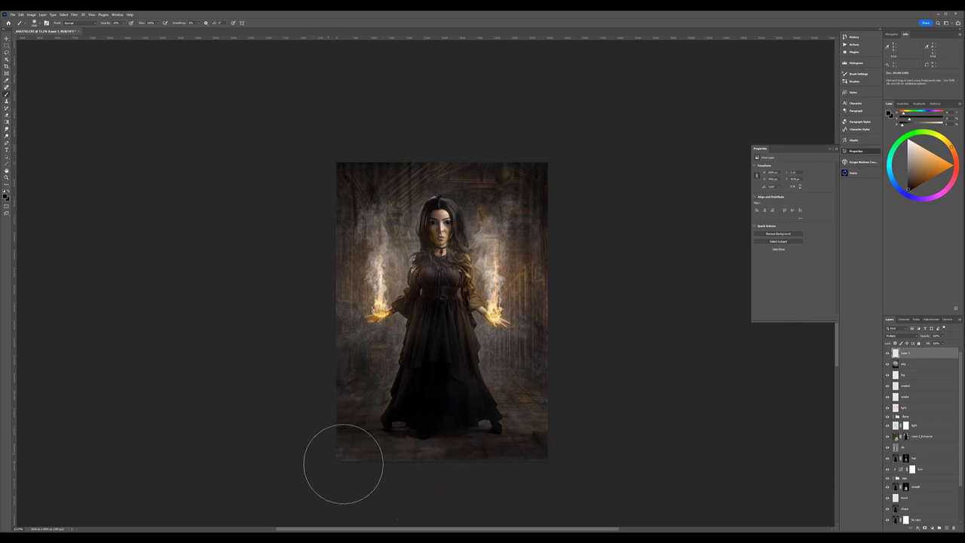
{"action": "mouse_move", "coordinate": [329, 453]}
{"action": "left_mouse_down"}
{"action": "mouse_move", "coordinate": [411, 471]}
{"action": "mouse_move", "coordinate": [404, 428]}
{"action": "mouse_move", "coordinate": [349, 386]}
{"action": "mouse_move", "coordinate": [367, 397]}
{"action": "mouse_move", "coordinate": [511, 405]}
{"action": "mouse_move", "coordinate": [538, 378]}
{"action": "left_mouse_up"}
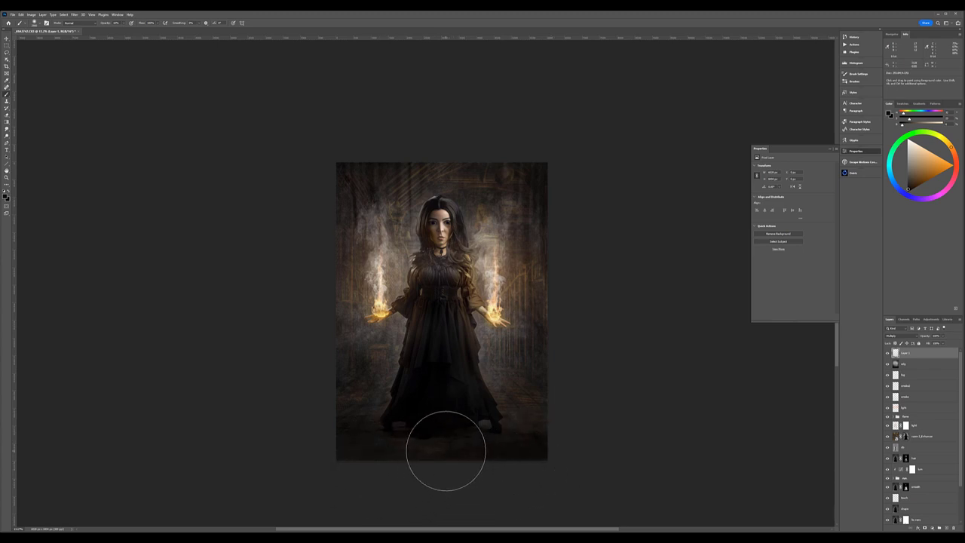
{"action": "key", "text": "bracketleft"}
{"action": "key", "text": "bracketleft"}
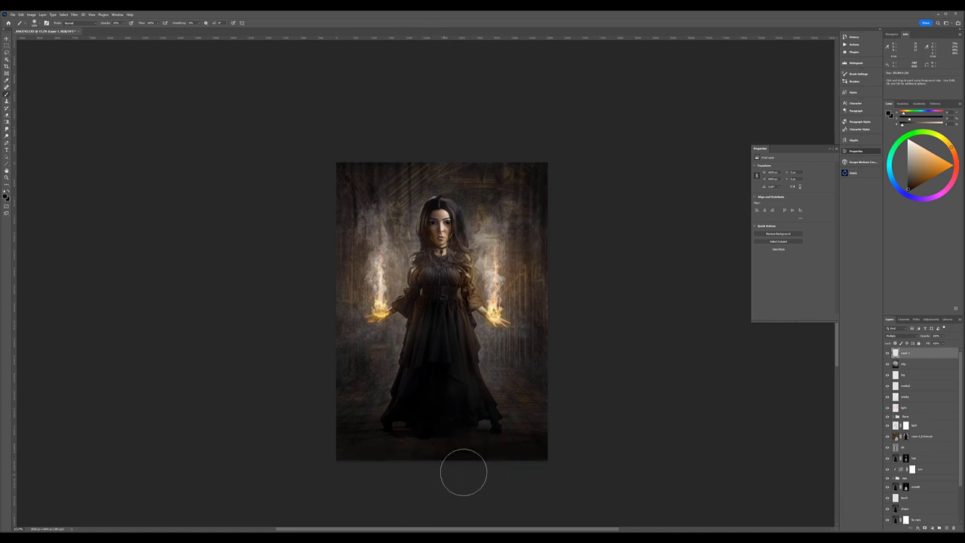
{"action": "left_click", "coordinate": [433, 403], "text": "alt"}
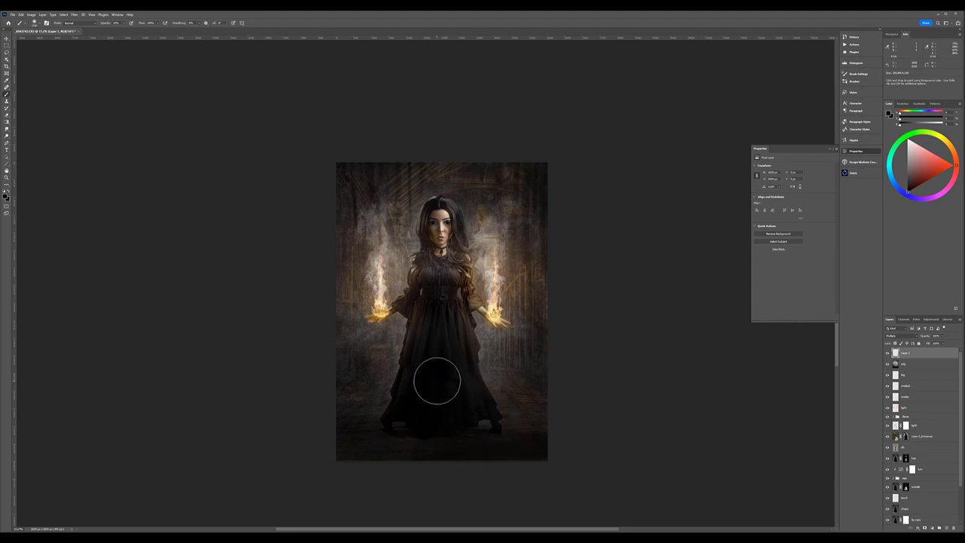
{"action": "key", "text": "x"}
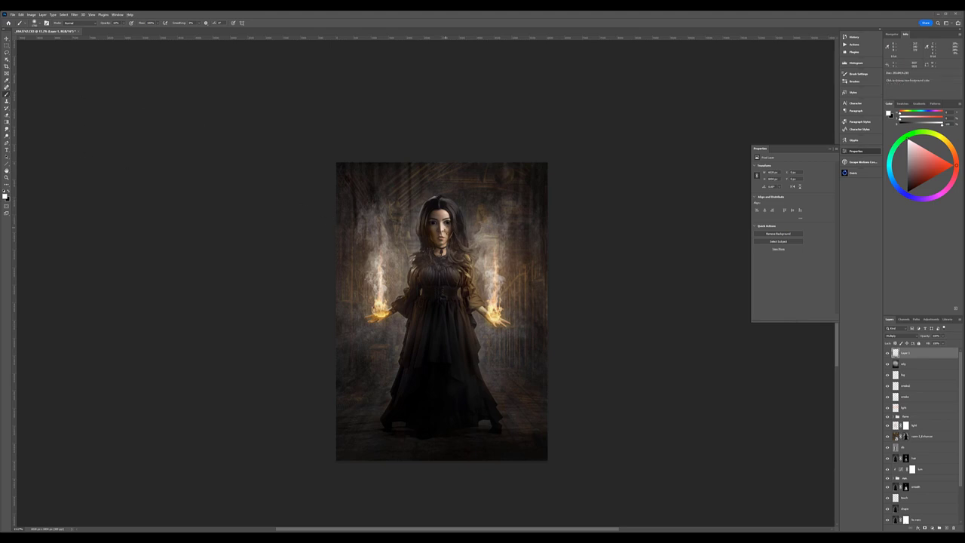
{"action": "key", "text": "ctrl+plus"}
{"action": "key", "text": "ctrl+plus"}
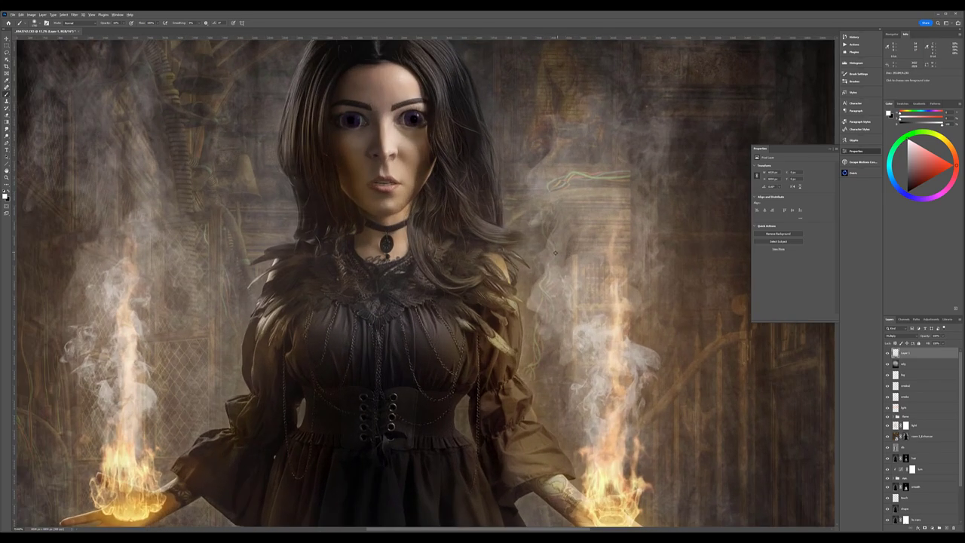
{"action": "scroll", "coordinate": [490, 193], "scroll_direction": "up", "scroll_amount": 6}
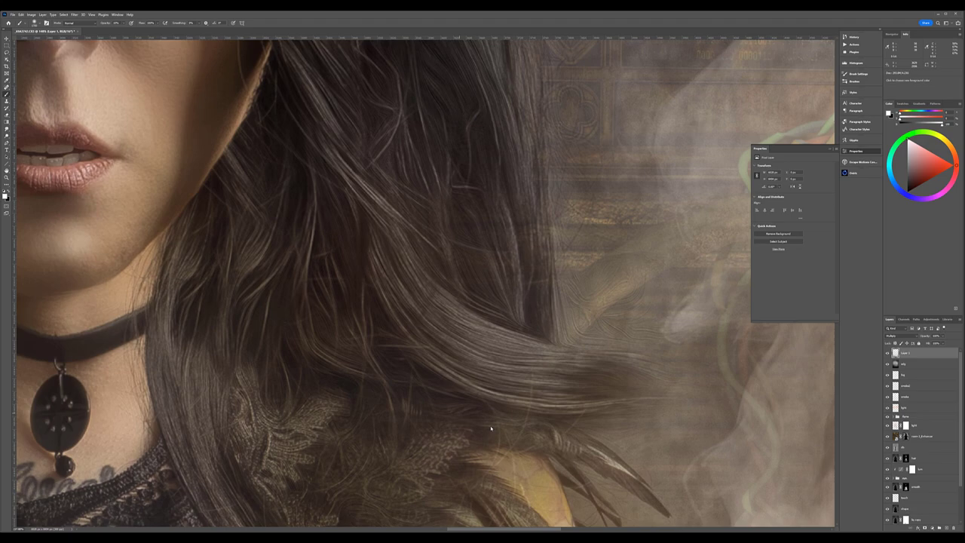
{"action": "left_click_drag", "start_coordinate": [491, 429], "coordinate": [539, 117]}
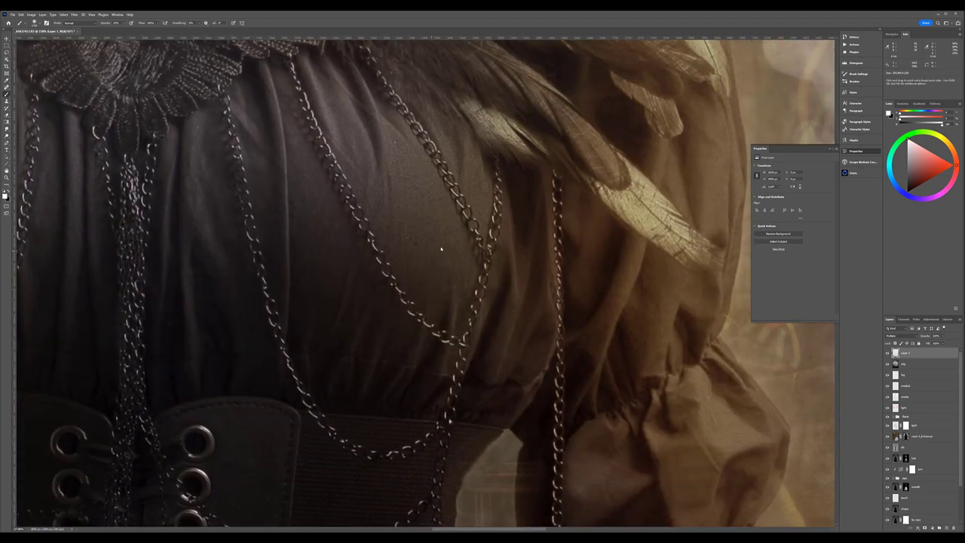
{"action": "scroll", "coordinate": [668, 264], "scroll_direction": "up", "scroll_amount": 10}
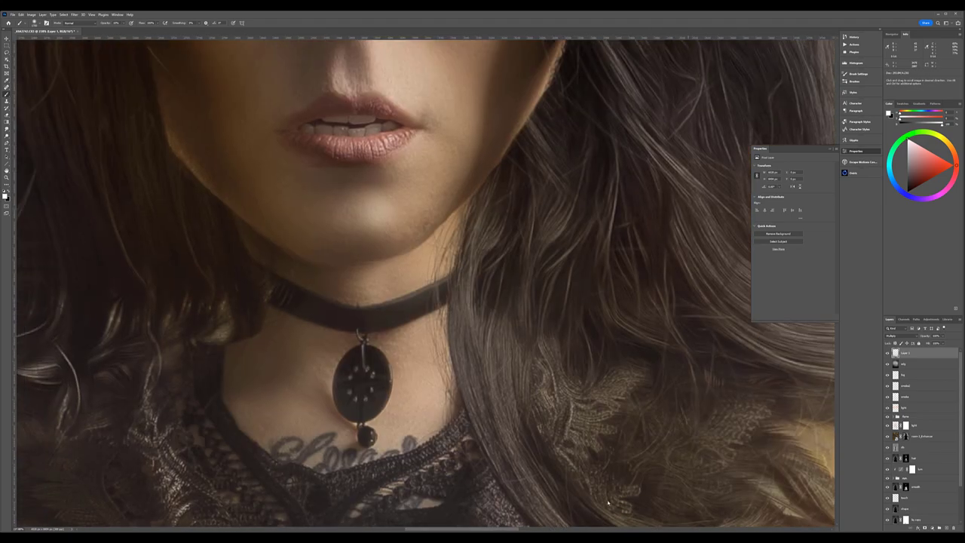
{"action": "scroll", "coordinate": [426, 88], "scroll_direction": "down", "scroll_amount": 8}
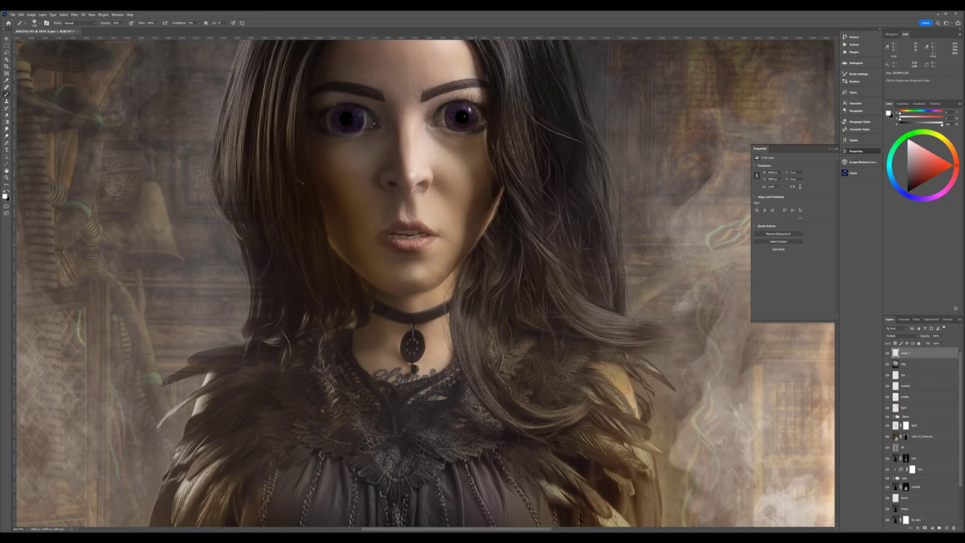
{"action": "scroll", "coordinate": [189, 98], "scroll_direction": "up", "scroll_amount": 5}
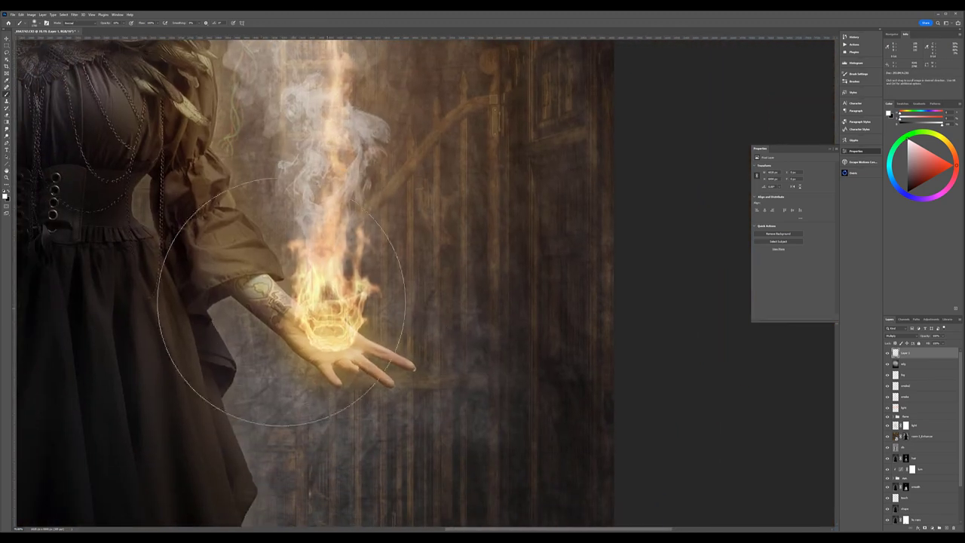
{"action": "scroll", "coordinate": [254, 347], "scroll_direction": "down", "scroll_amount": 6}
{"action": "left_click_drag", "start_coordinate": [308, 241], "coordinate": [509, 252]}
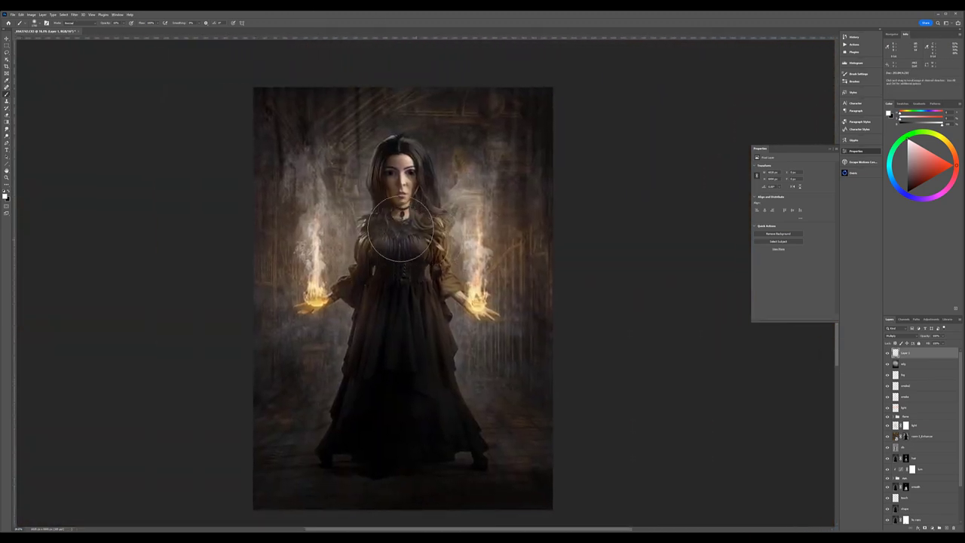
Step: Add a new layer named 'grain' and rename Layer 1 below to 'mult'
{"action": "left_click", "coordinate": [947, 528]}
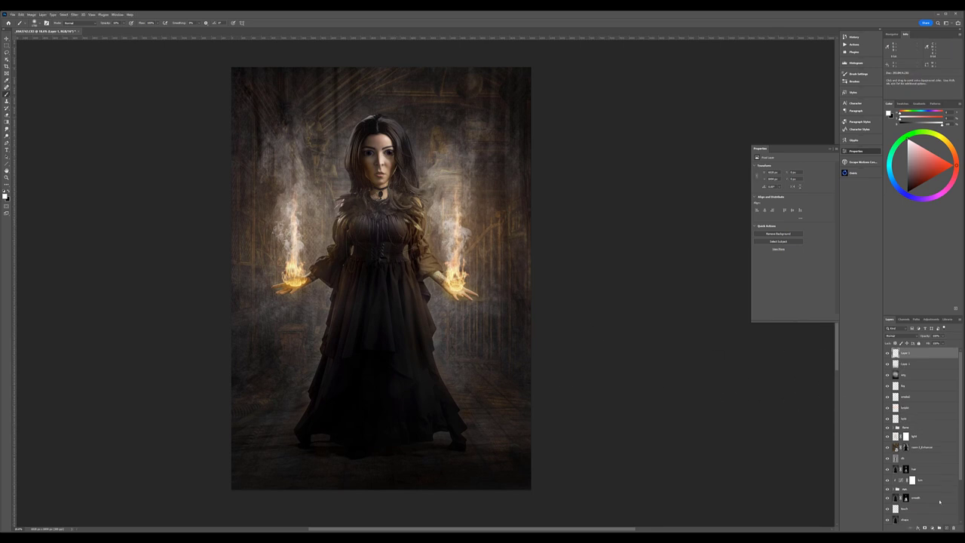
{"action": "double_click", "coordinate": [907, 353]}
{"action": "type", "text": "grain"}
{"action": "double_click", "coordinate": [906, 364]}
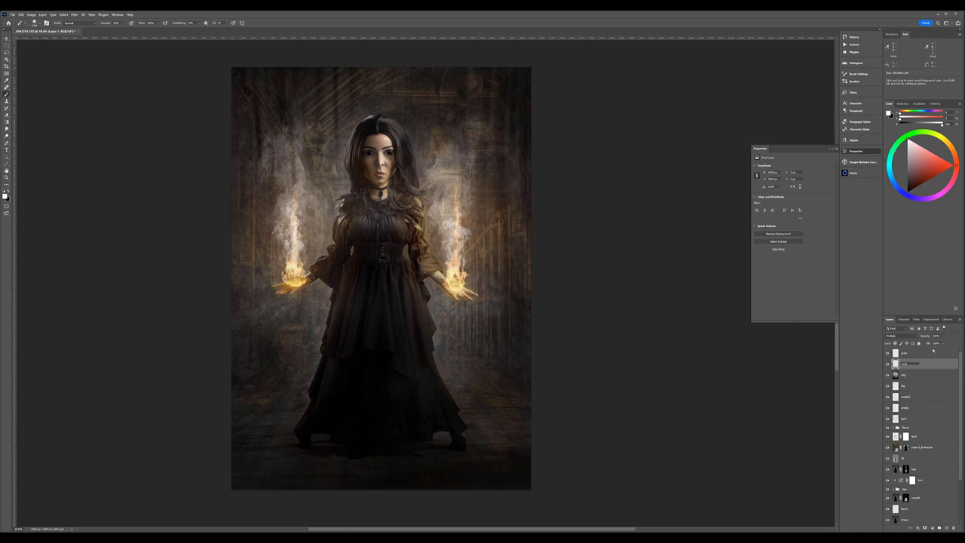
{"action": "type", "text": "mult"}
{"action": "key", "text": "Return"}
Step: Fill the grain layer with 50% gray and apply Add Noise to it
{"action": "left_click", "coordinate": [931, 353]}
{"action": "key", "text": "shift+F5"}
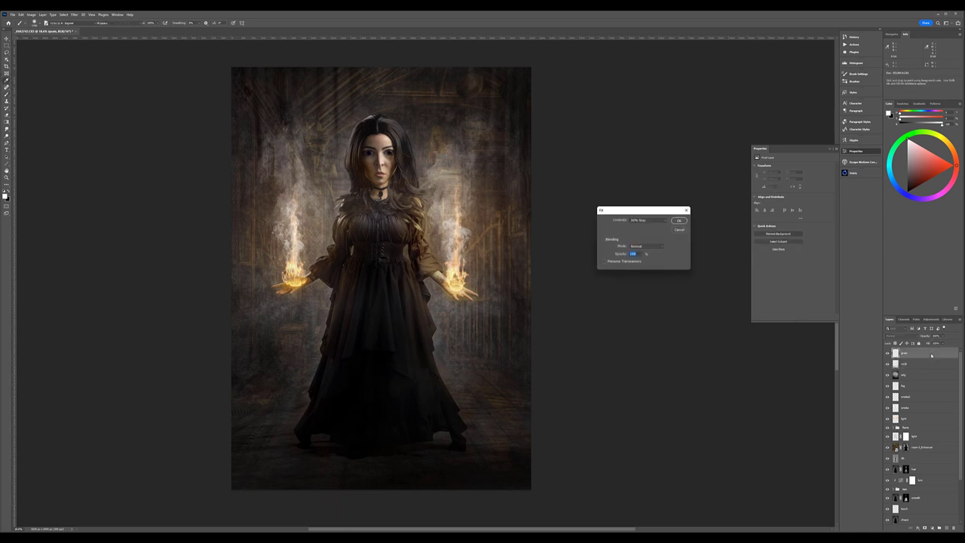
{"action": "key", "text": "Return"}
{"action": "left_click", "coordinate": [74, 14]}
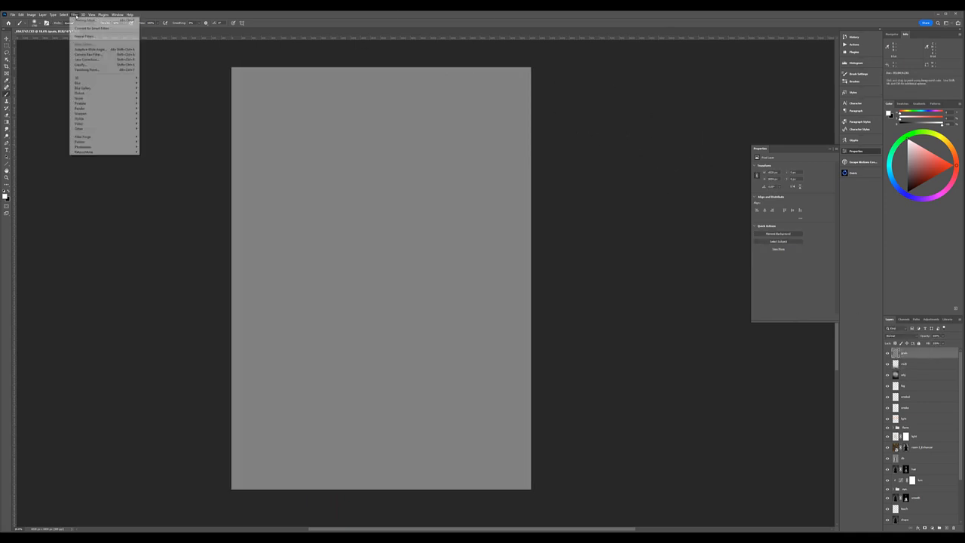
{"action": "mouse_move", "coordinate": [115, 98]}
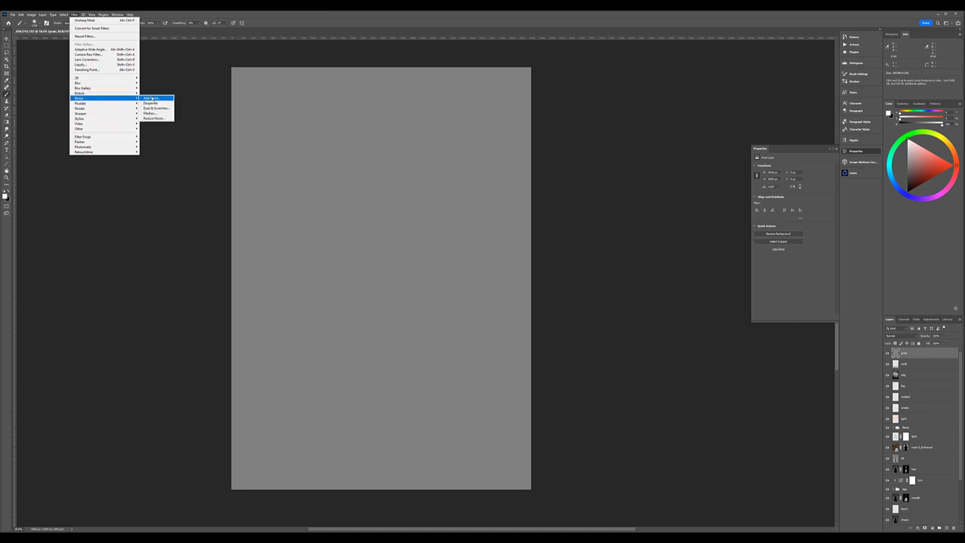
{"action": "left_click", "coordinate": [155, 98]}
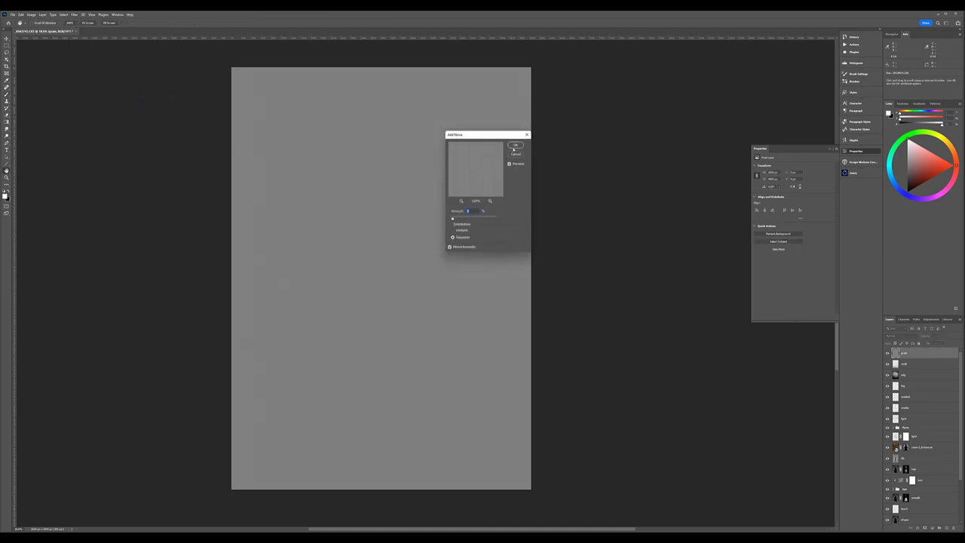
{"action": "left_click", "coordinate": [515, 144]}
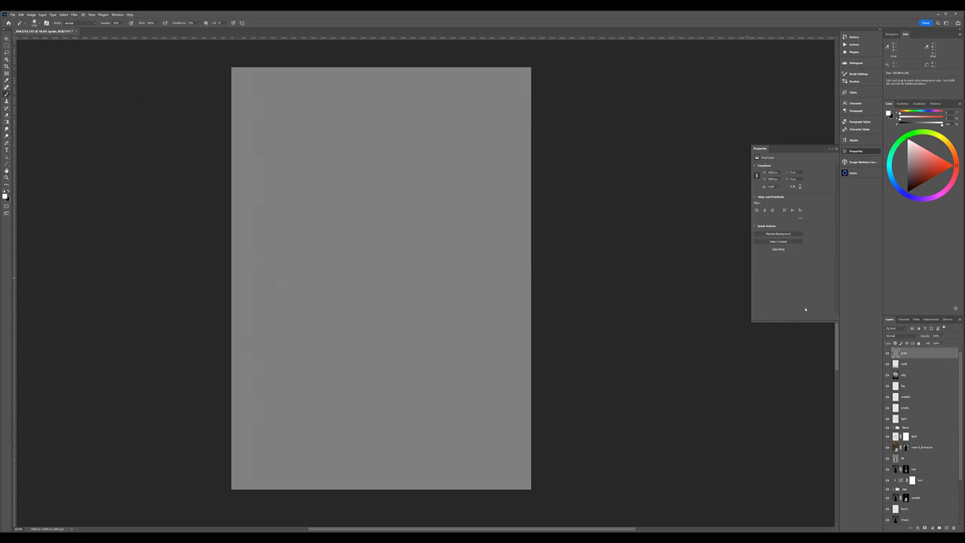
Step: Blend the grain layer in Soft Light and toggle its visibility to compare
{"action": "left_click", "coordinate": [901, 335]}
{"action": "left_click", "coordinate": [904, 411]}
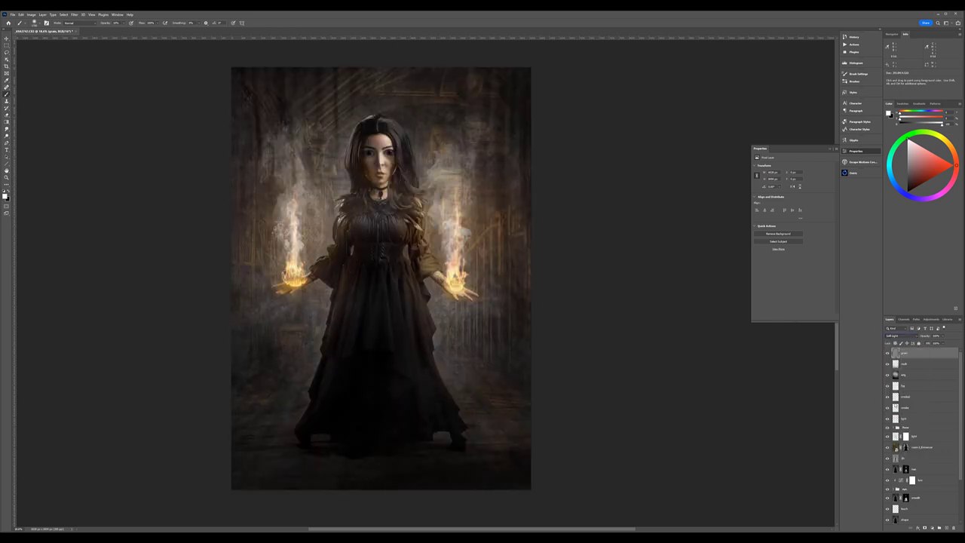
{"action": "left_click", "coordinate": [7, 39]}
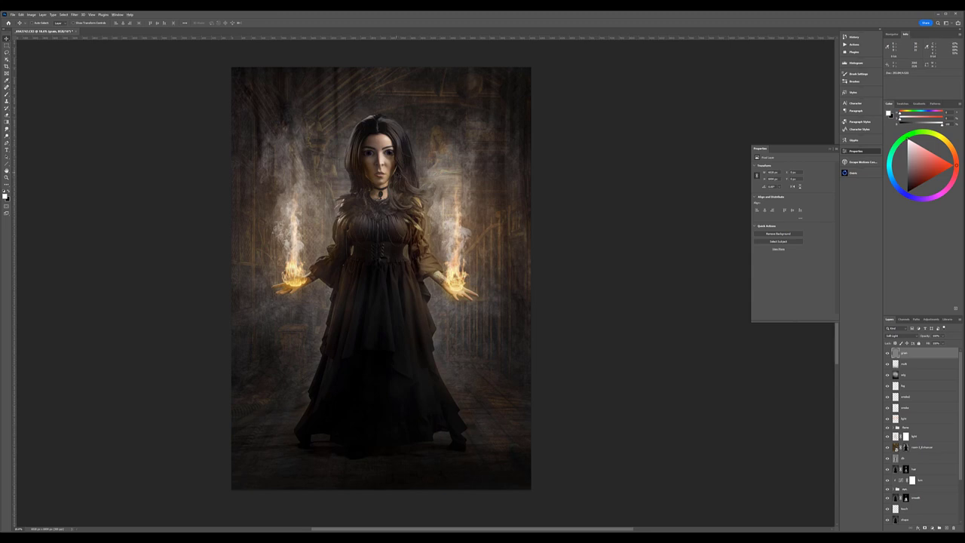
{"action": "scroll", "coordinate": [379, 177], "scroll_direction": "up", "scroll_amount": 5}
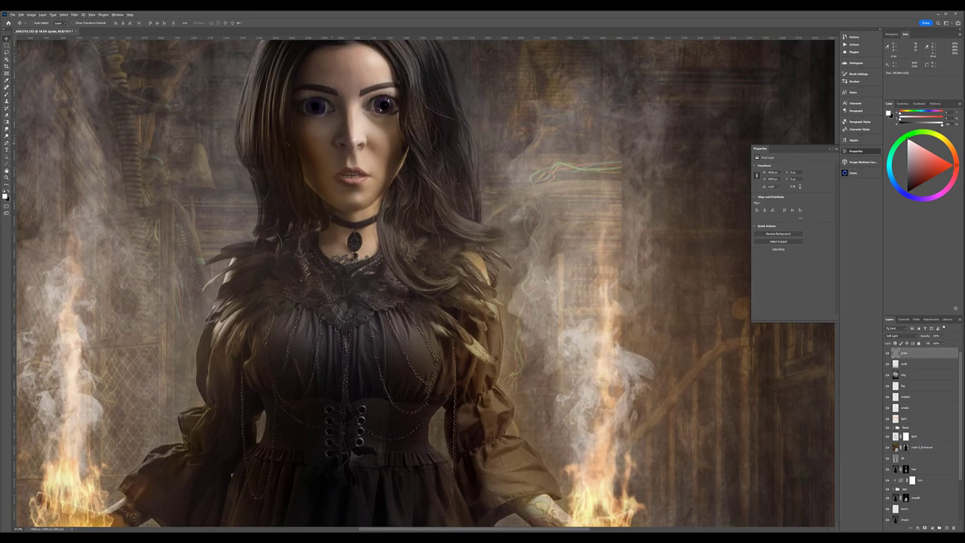
{"action": "scroll", "coordinate": [384, 126], "scroll_direction": "up", "scroll_amount": 5}
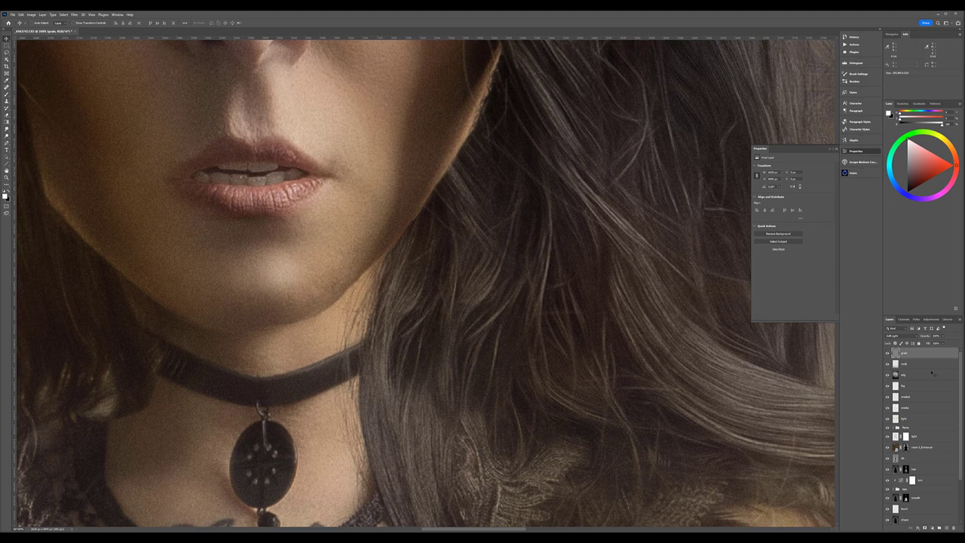
{"action": "left_click", "coordinate": [888, 353]}
{"action": "left_click", "coordinate": [888, 353]}
{"action": "scroll", "coordinate": [483, 298], "scroll_direction": "down", "scroll_amount": 5}
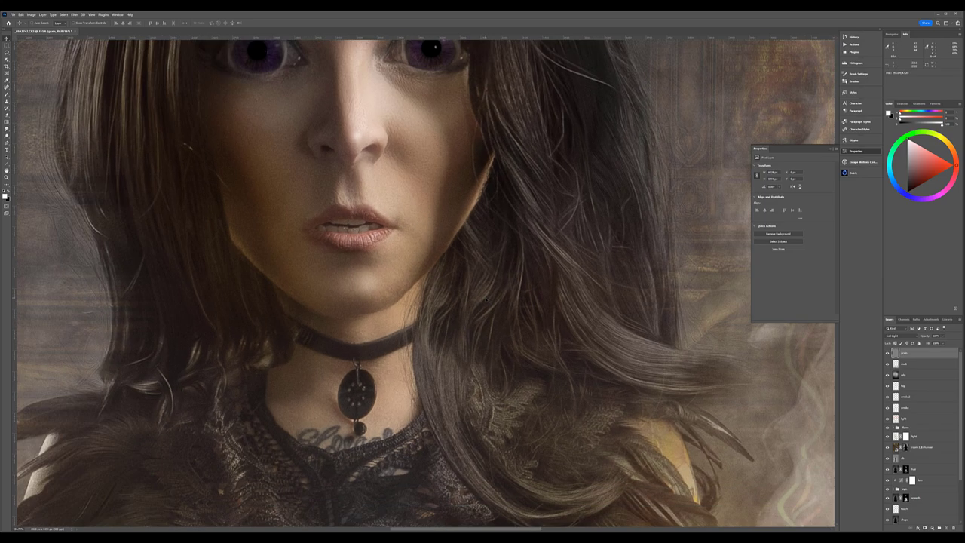
{"action": "scroll", "coordinate": [483, 298], "scroll_direction": "down", "scroll_amount": 4}
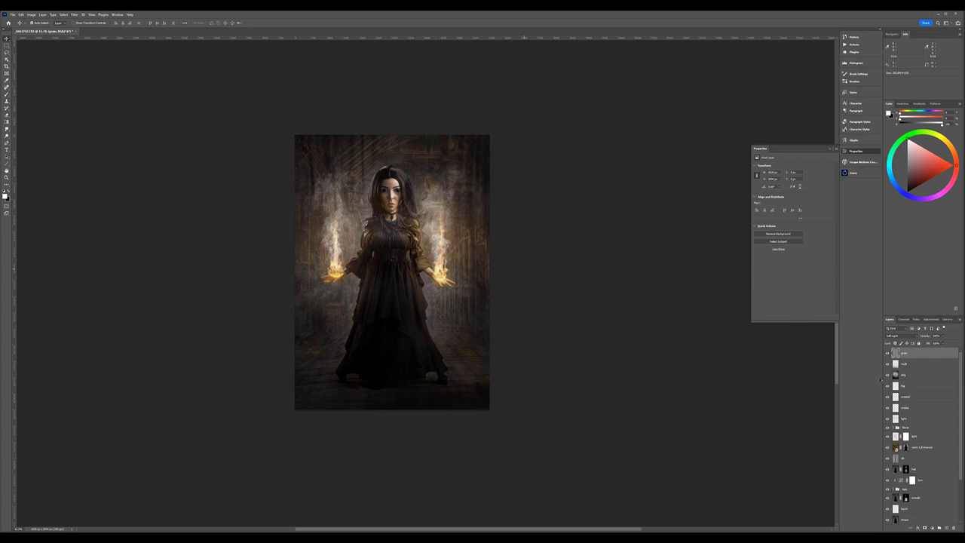
Step: Stamp all visible layers into a new top layer and rename it 'B'
{"action": "key", "text": "ctrl+alt+shift+e"}
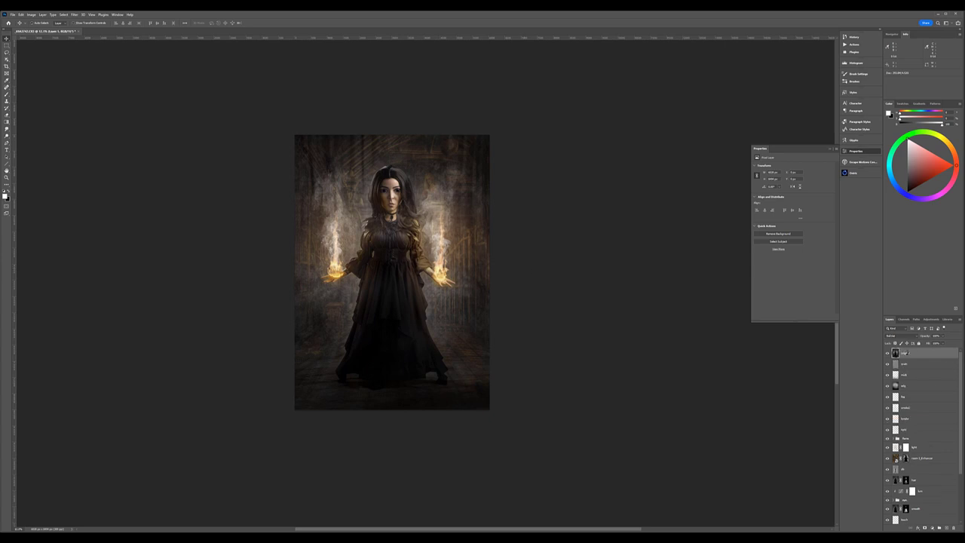
{"action": "key", "text": "BackSpace"}
{"action": "type", "text": "B"}
Step: Launch Filter Forge 12 on the merged layer
{"action": "left_click", "coordinate": [74, 14]}
{"action": "mouse_move", "coordinate": [120, 136]}
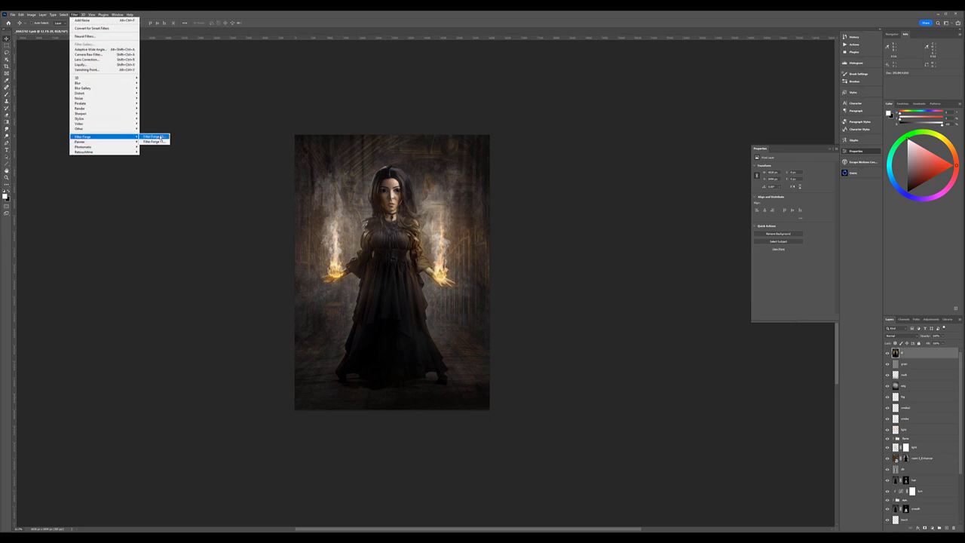
{"action": "left_click", "coordinate": [160, 137]}
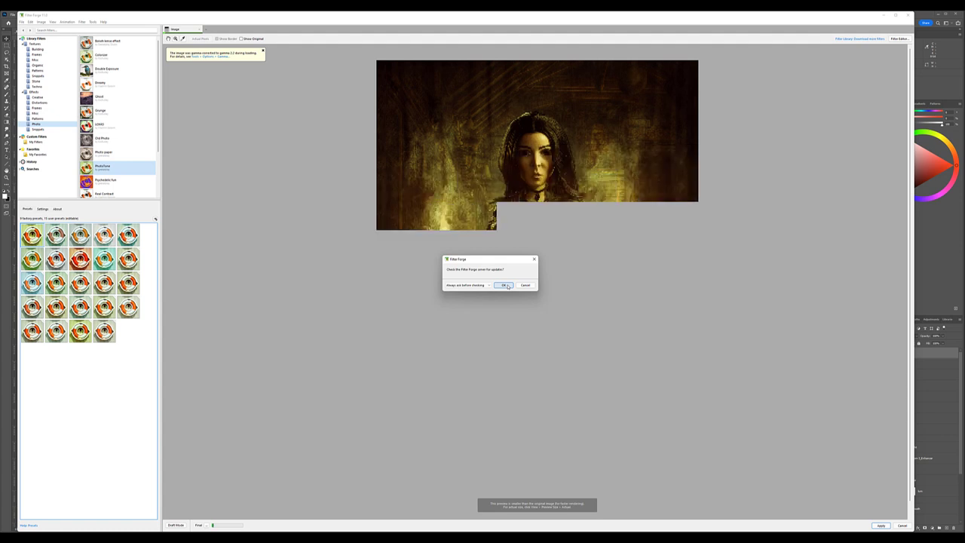
Step: Dismiss the update and editor prompts, then choose a cooler, bluer PhotoTone preset
{"action": "left_click", "coordinate": [506, 285]}
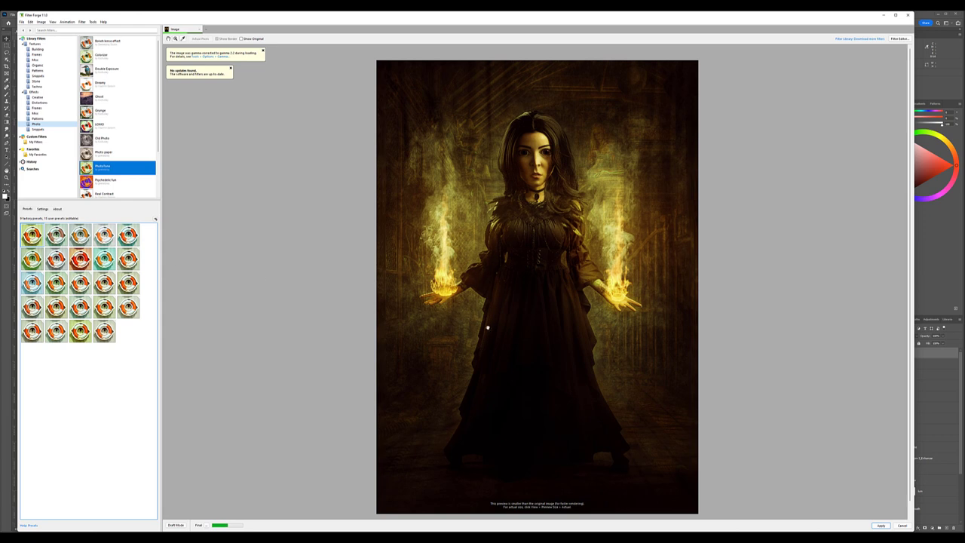
{"action": "left_click", "coordinate": [899, 38]}
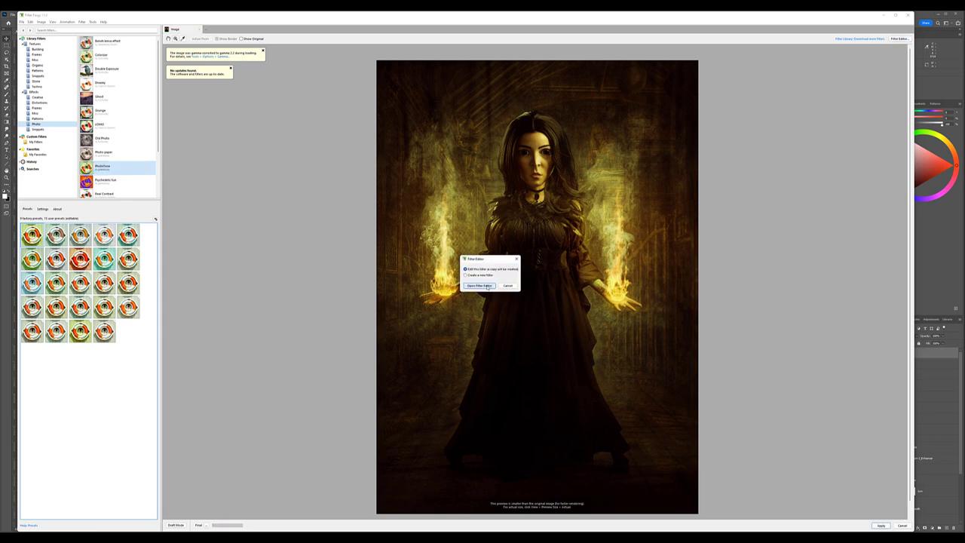
{"action": "left_click", "coordinate": [487, 286]}
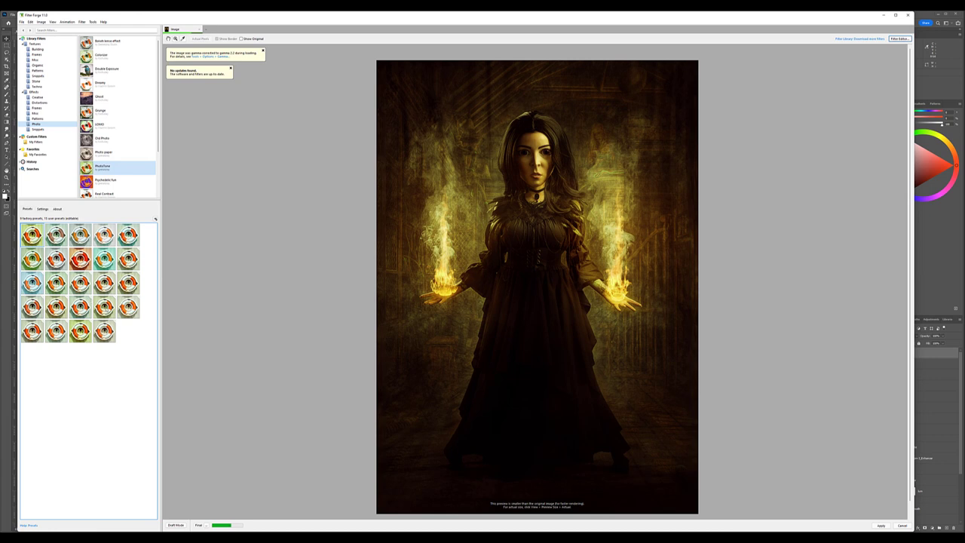
{"action": "left_click", "coordinate": [104, 307]}
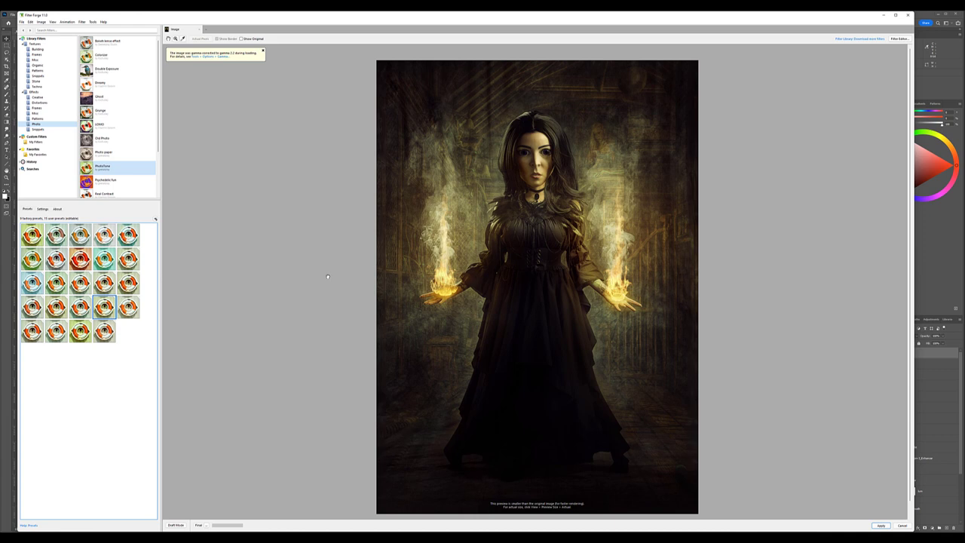
{"action": "left_click", "coordinate": [80, 306]}
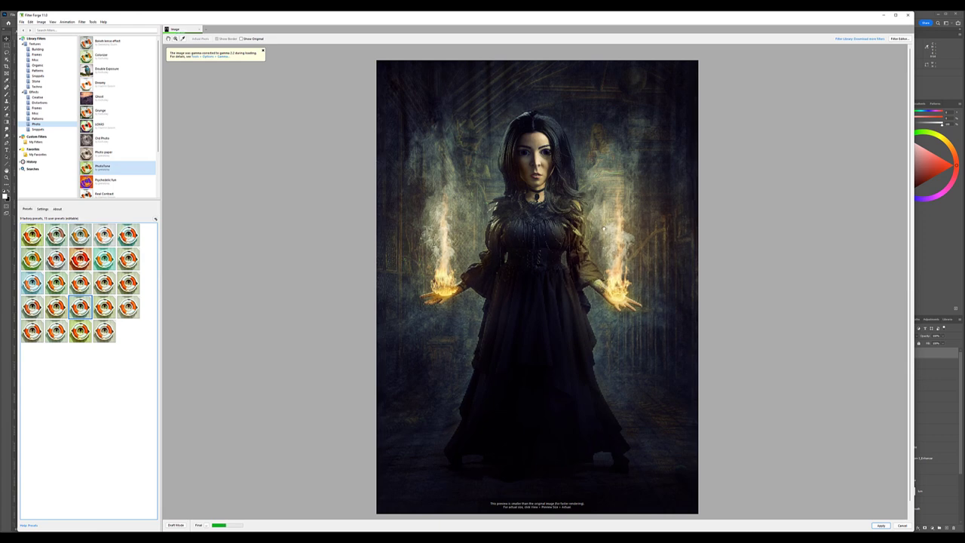
Step: Nudge the Red slider, set Hi Cycle to about 23, and apply the PhotoTone filter
{"action": "left_click", "coordinate": [44, 209]}
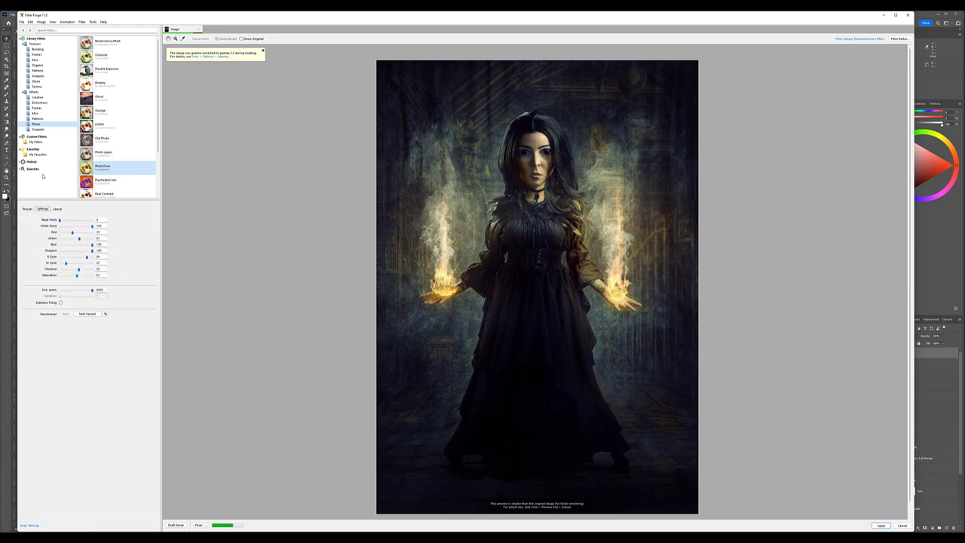
{"action": "left_click_drag", "start_coordinate": [79, 235], "coordinate": [76, 234]}
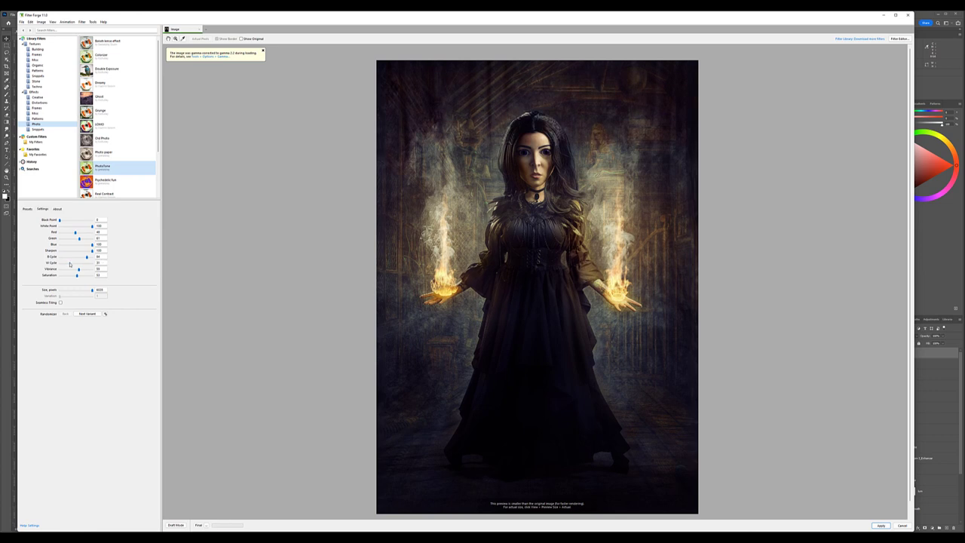
{"action": "left_click", "coordinate": [70, 263]}
{"action": "left_click", "coordinate": [68, 264]}
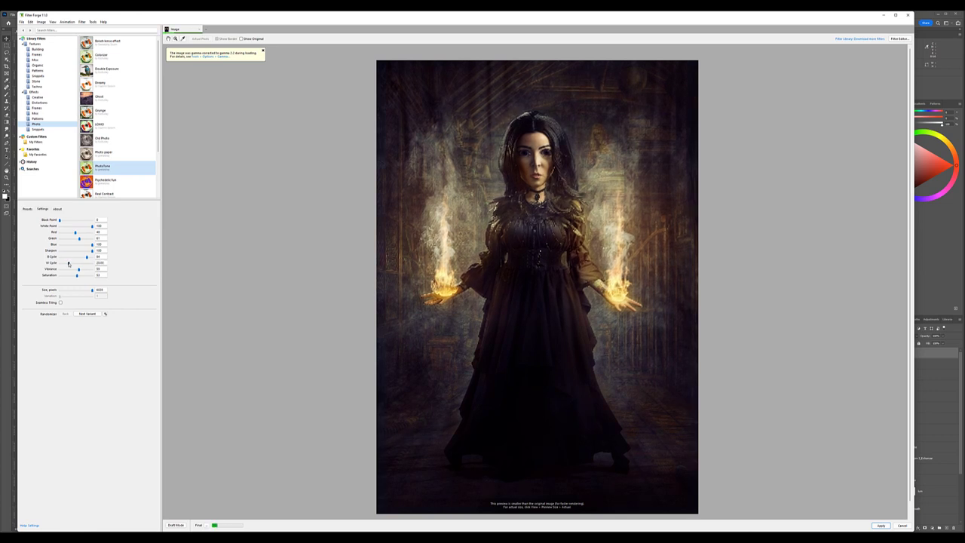
{"action": "left_click", "coordinate": [68, 264]}
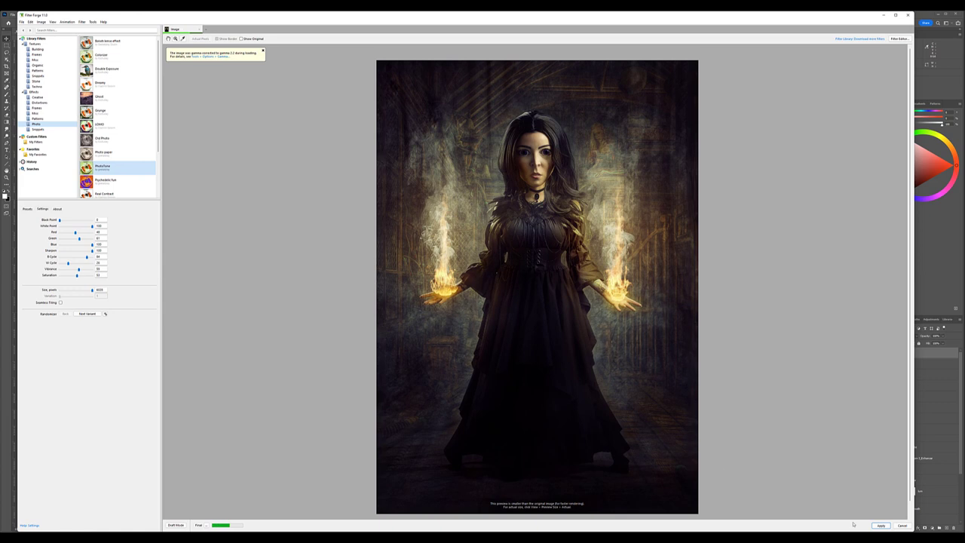
{"action": "left_click", "coordinate": [879, 525]}
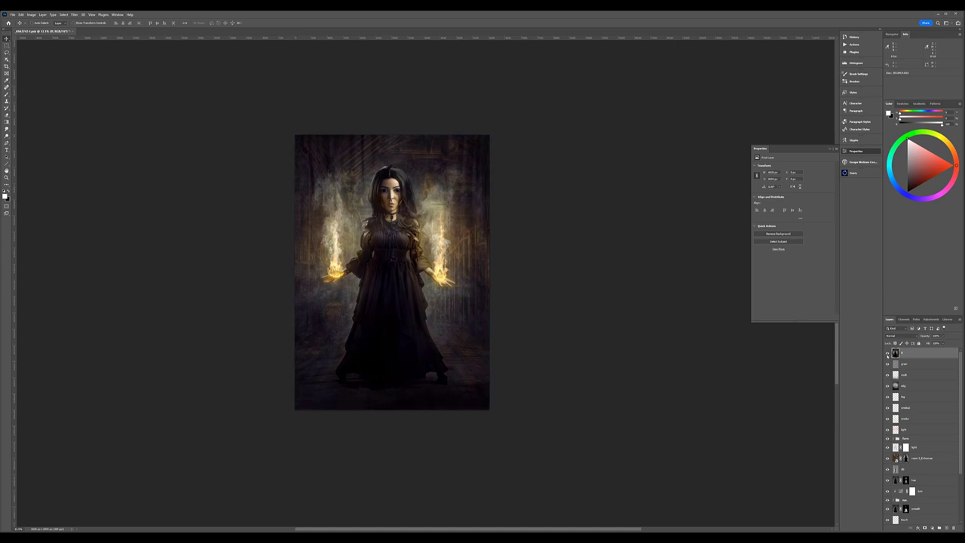
Step: Toggle the Filter Forge layer on and off to judge its effect
{"action": "left_click", "coordinate": [887, 353]}
{"action": "left_click", "coordinate": [887, 353]}
{"action": "left_click", "coordinate": [887, 353]}
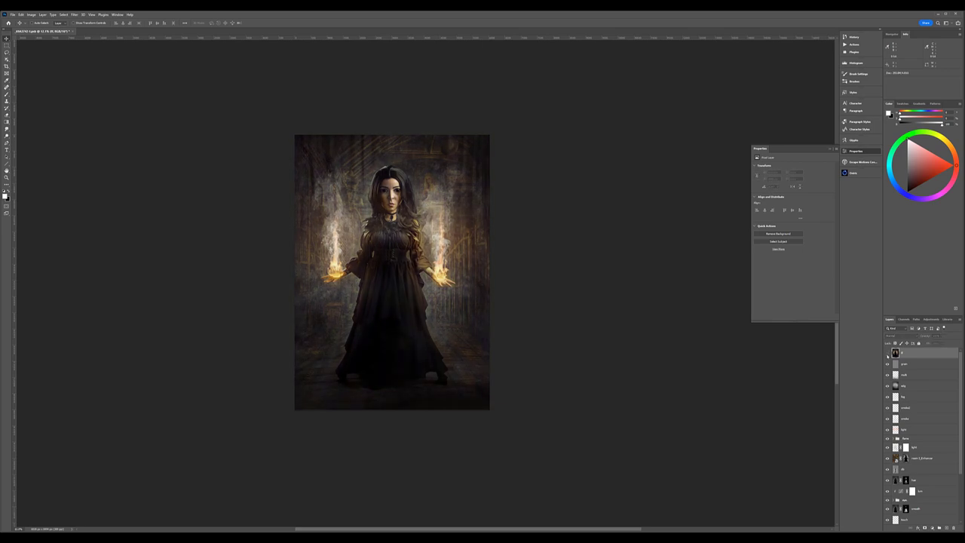
{"action": "left_click", "coordinate": [887, 352]}
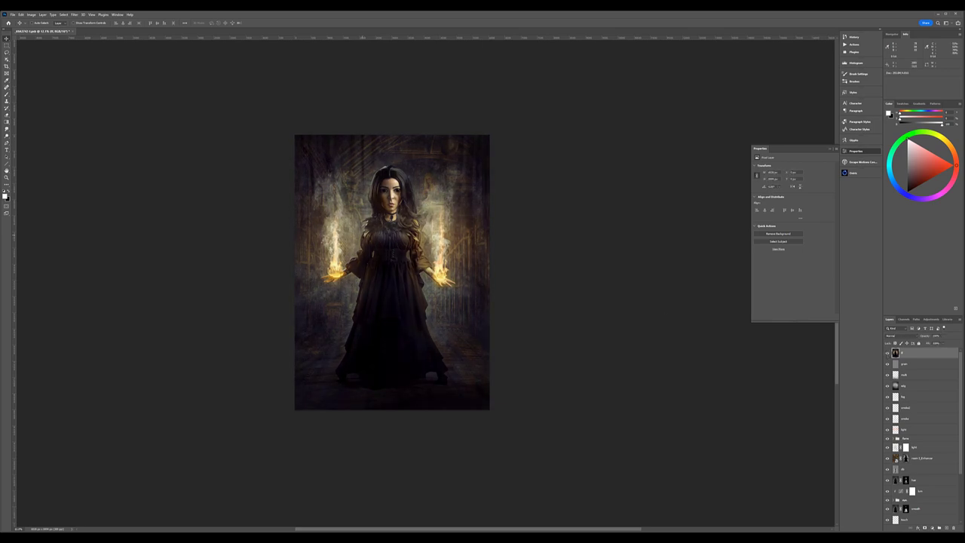
{"action": "scroll", "coordinate": [392, 271], "scroll_direction": "up", "scroll_amount": 3}
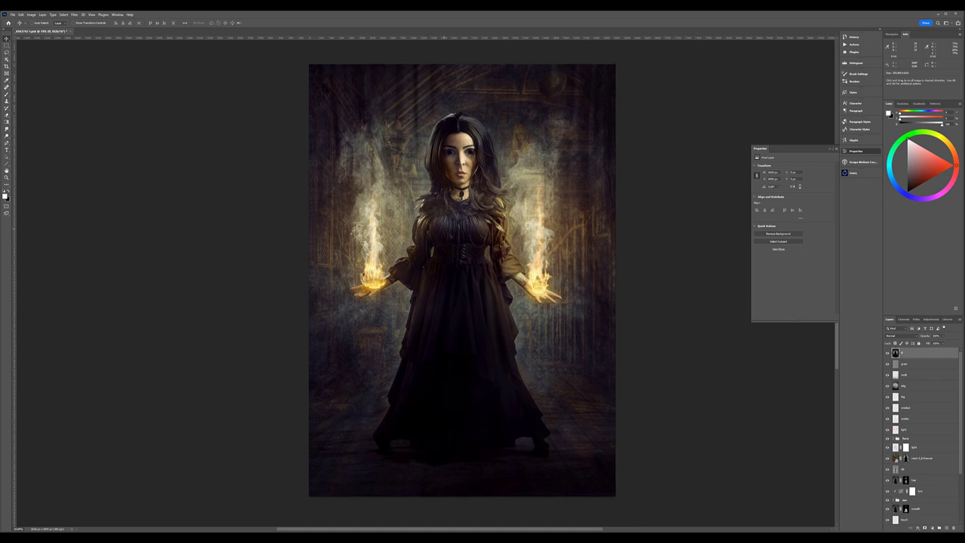
Step: Add a Selective Color layer; lighten the Blacks, reduce their yellow and add cyan
{"action": "left_click", "coordinate": [932, 529]}
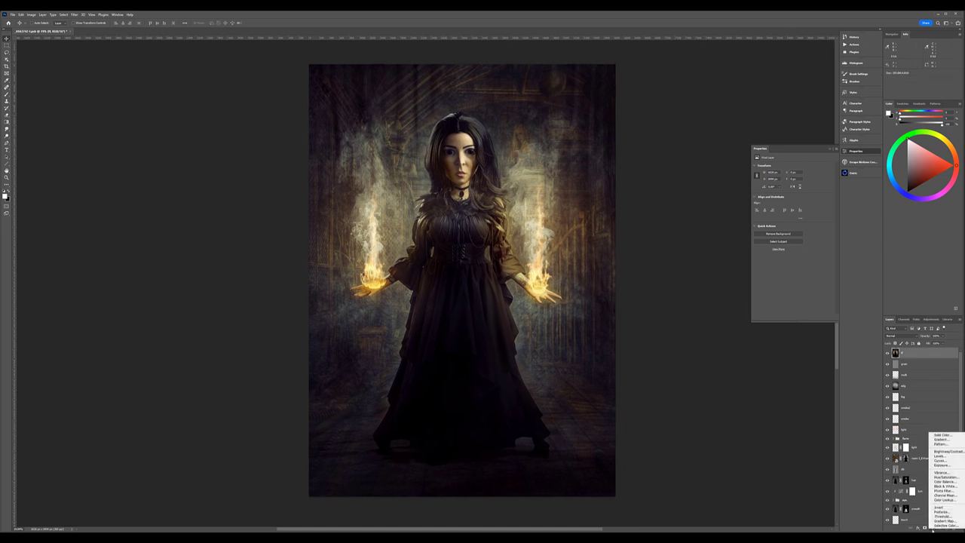
{"action": "left_click", "coordinate": [946, 525]}
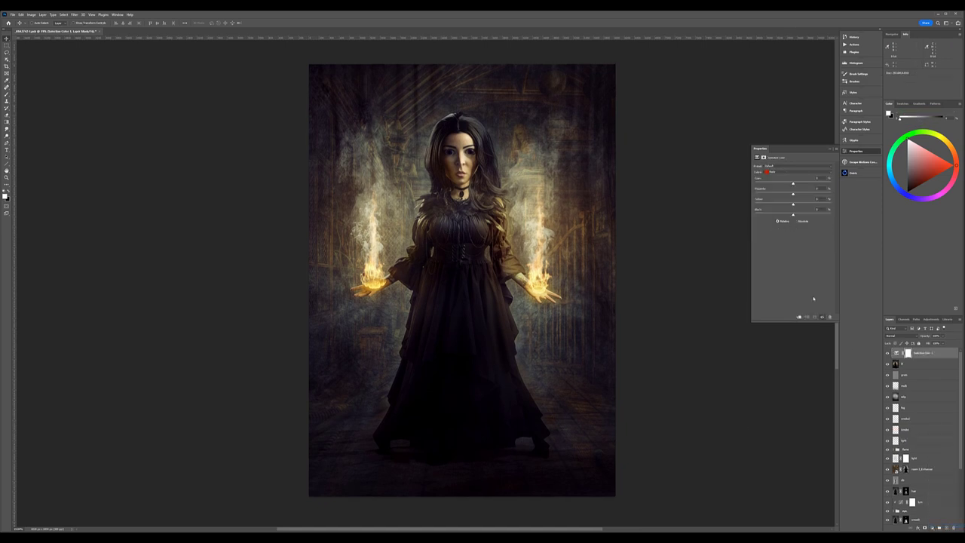
{"action": "left_click", "coordinate": [770, 171]}
{"action": "left_click", "coordinate": [792, 211]}
{"action": "left_click_drag", "start_coordinate": [792, 215], "coordinate": [792, 216]}
{"action": "left_click_drag", "start_coordinate": [792, 205], "coordinate": [789, 205]}
{"action": "left_click_drag", "start_coordinate": [794, 184], "coordinate": [793, 185]}
Step: Warm the Neutrals with more yellow and remove black from the Whites
{"action": "left_click", "coordinate": [776, 173]}
{"action": "left_click", "coordinate": [776, 206]}
{"action": "left_click_drag", "start_coordinate": [791, 205], "coordinate": [797, 206]}
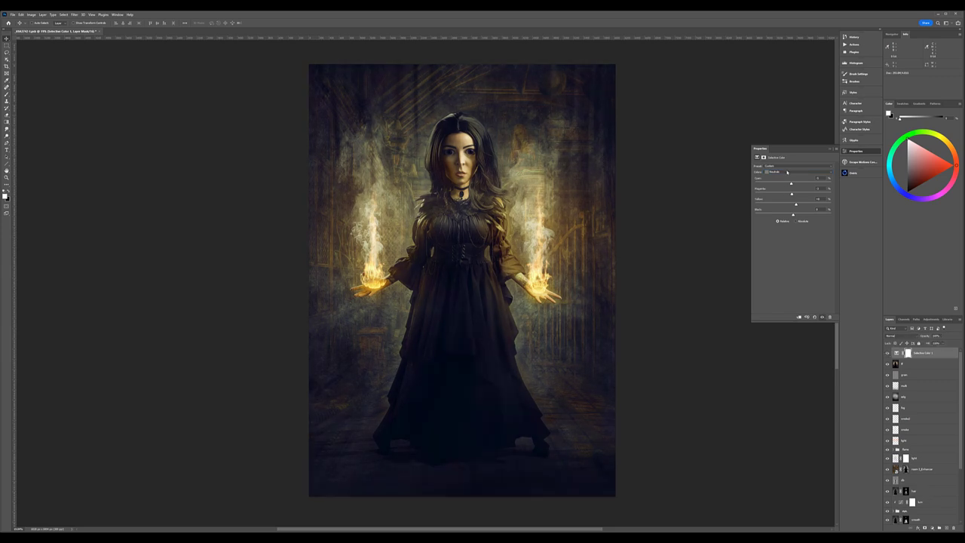
{"action": "left_click", "coordinate": [787, 171]}
{"action": "left_click", "coordinate": [762, 188]}
{"action": "mouse_move", "coordinate": [792, 215]}
{"action": "left_mouse_down"}
{"action": "mouse_move", "coordinate": [739, 215]}
{"action": "mouse_move", "coordinate": [802, 220]}
{"action": "mouse_move", "coordinate": [793, 218]}
{"action": "left_mouse_up"}
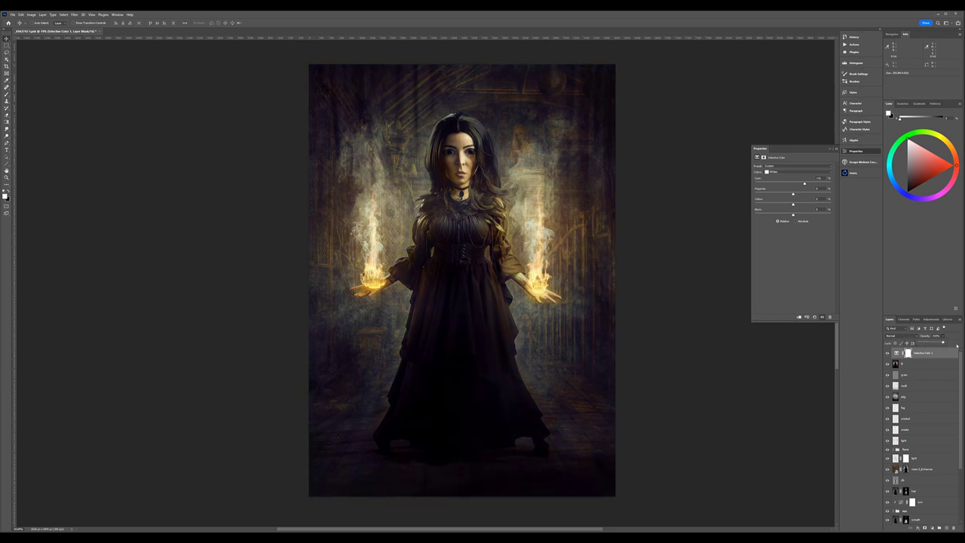
Step: Slightly lower the Selective Color layer's Fill and keep it selected as the top layer
{"action": "left_click_drag", "start_coordinate": [956, 344], "coordinate": [937, 345]}
{"action": "left_click", "coordinate": [939, 365]}
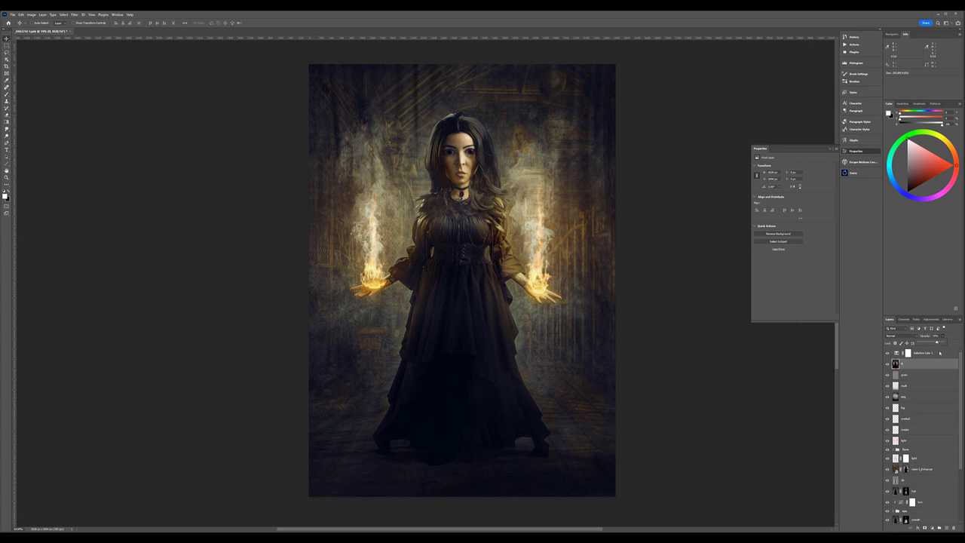
{"action": "left_click", "coordinate": [940, 352]}
{"action": "left_click", "coordinate": [934, 528]}
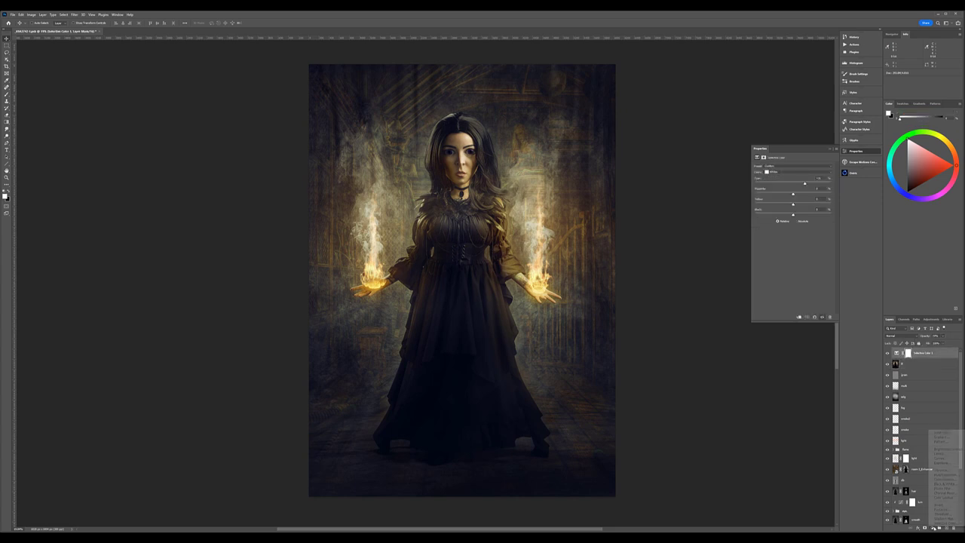
Step: Add a Curves layer in Color blend mode and raise and bend the Blue curve
{"action": "left_click", "coordinate": [943, 457]}
{"action": "left_click", "coordinate": [897, 336]}
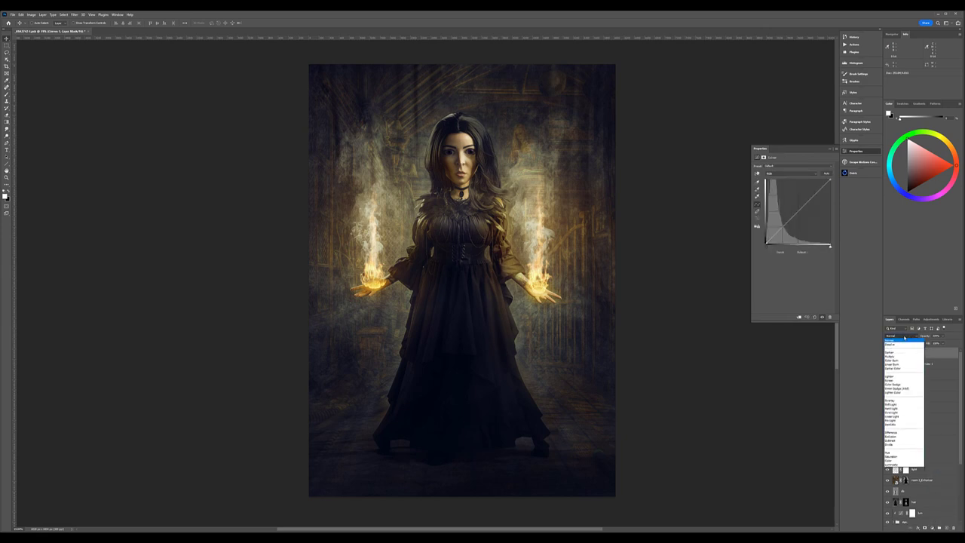
{"action": "left_click", "coordinate": [902, 461]}
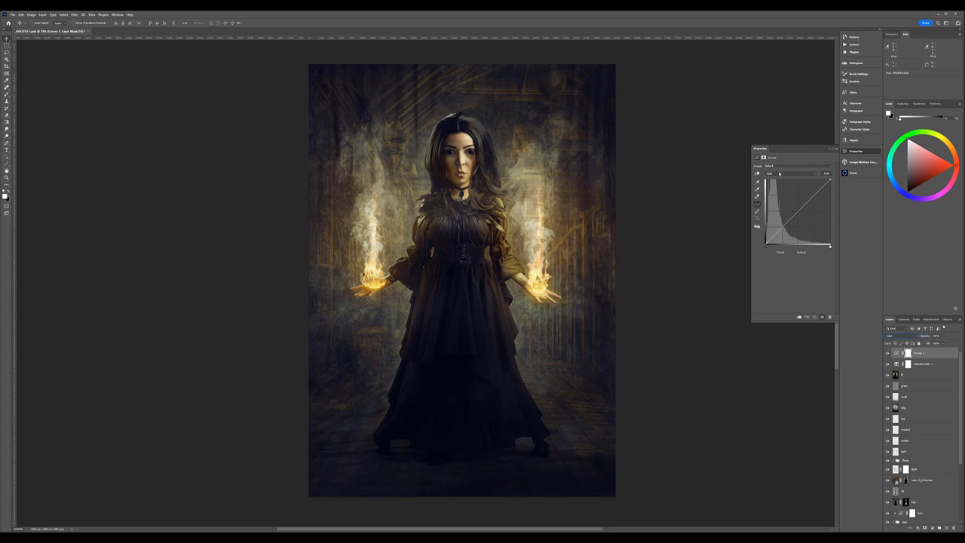
{"action": "left_click", "coordinate": [779, 174]}
{"action": "left_click", "coordinate": [776, 190]}
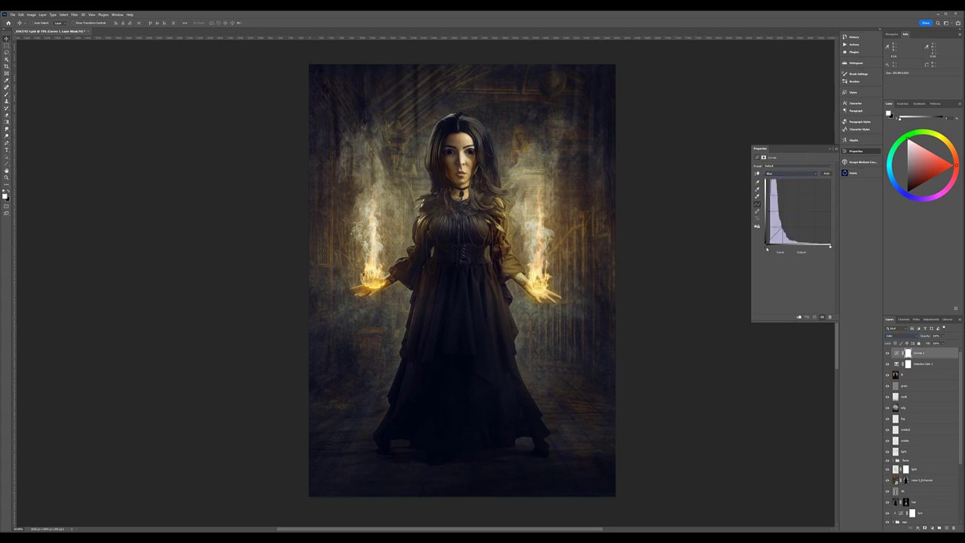
{"action": "left_click_drag", "start_coordinate": [766, 245], "coordinate": [766, 242]}
{"action": "left_click_drag", "start_coordinate": [797, 214], "coordinate": [799, 214]}
Step: Lift the Red curve in the shadows, then toggle the Curves grade to compare
{"action": "left_click", "coordinate": [780, 174]}
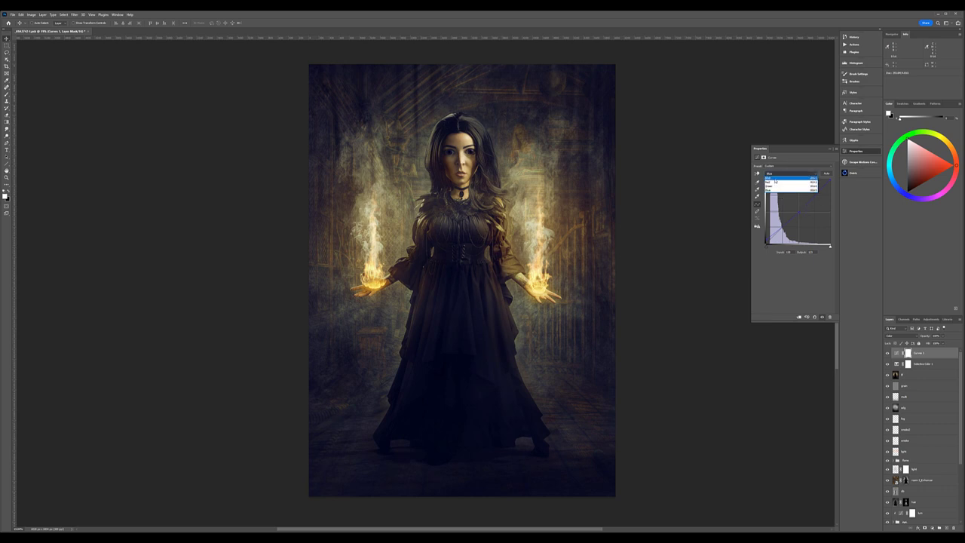
{"action": "left_click", "coordinate": [778, 180]}
{"action": "left_click", "coordinate": [766, 243]}
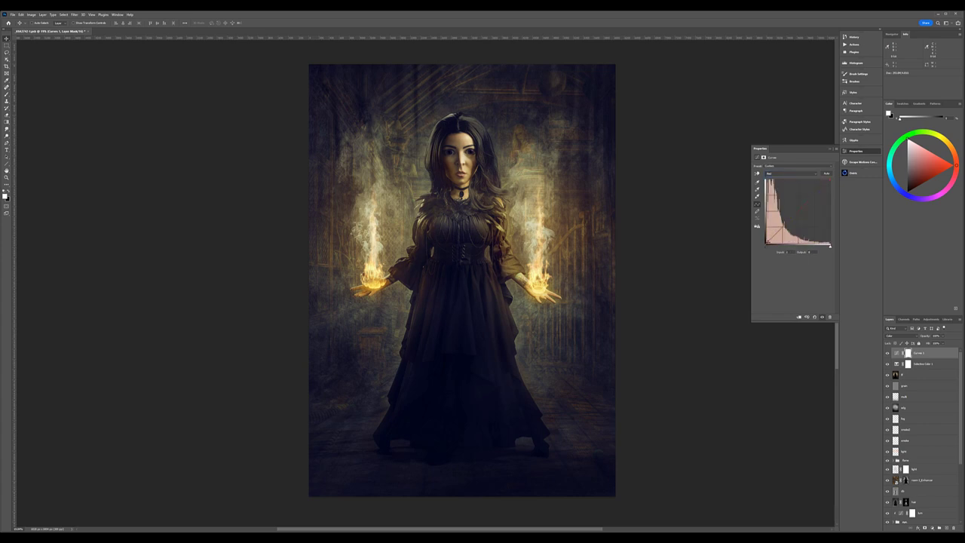
{"action": "left_click_drag", "start_coordinate": [779, 227], "coordinate": [771, 223]}
{"action": "left_click", "coordinate": [822, 317]}
{"action": "left_click", "coordinate": [915, 377]}
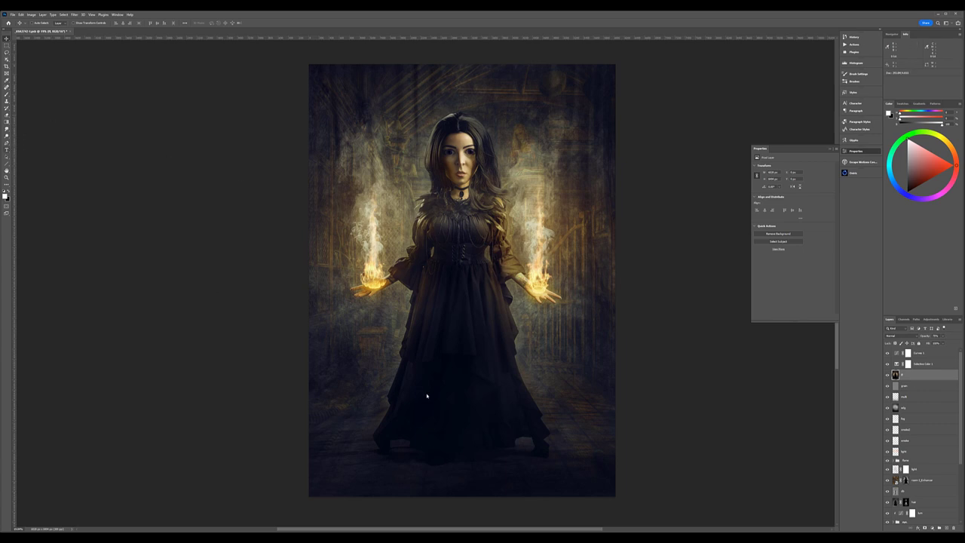
Step: Type the photographer's credit line and centre it near the bottom edge
{"action": "key", "text": "t"}
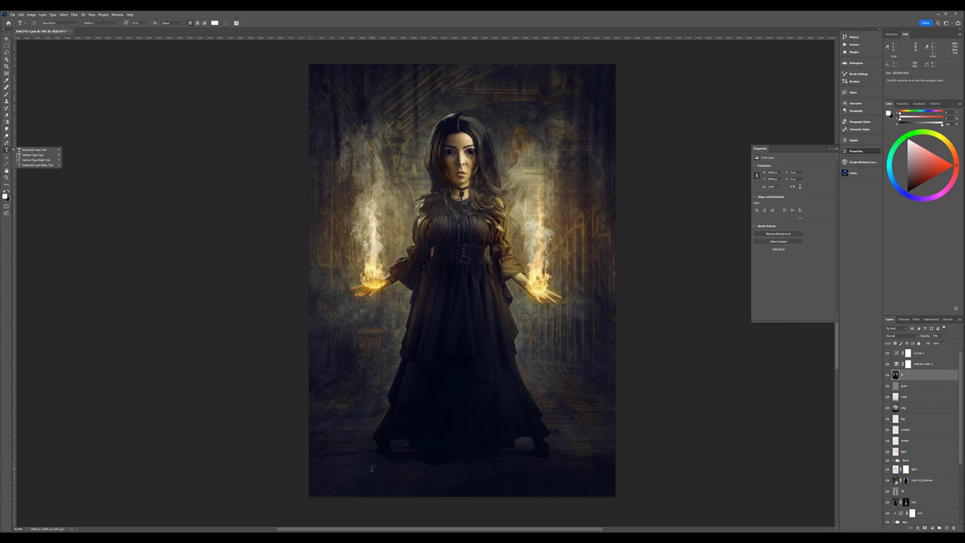
{"action": "left_click", "coordinate": [371, 468]}
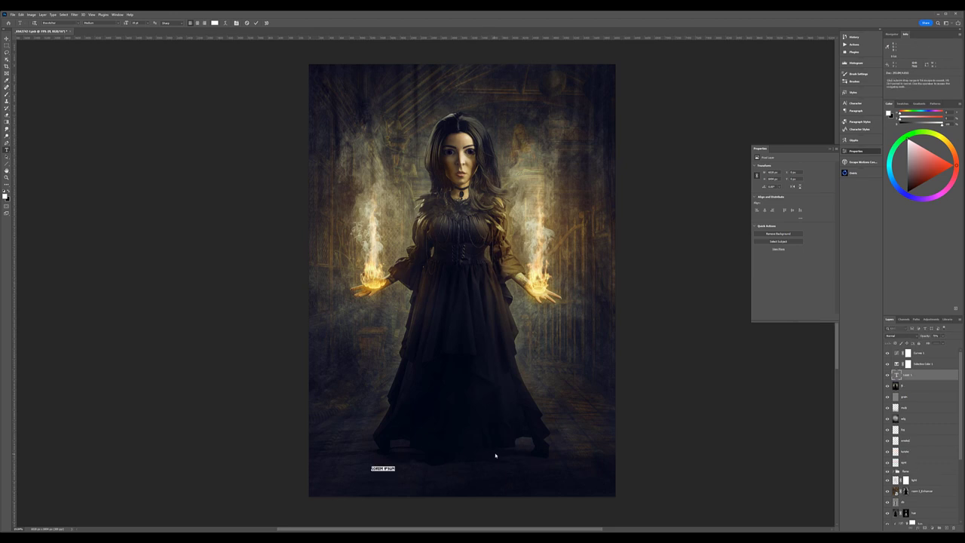
{"action": "type", "text": "Liliana Choe"}
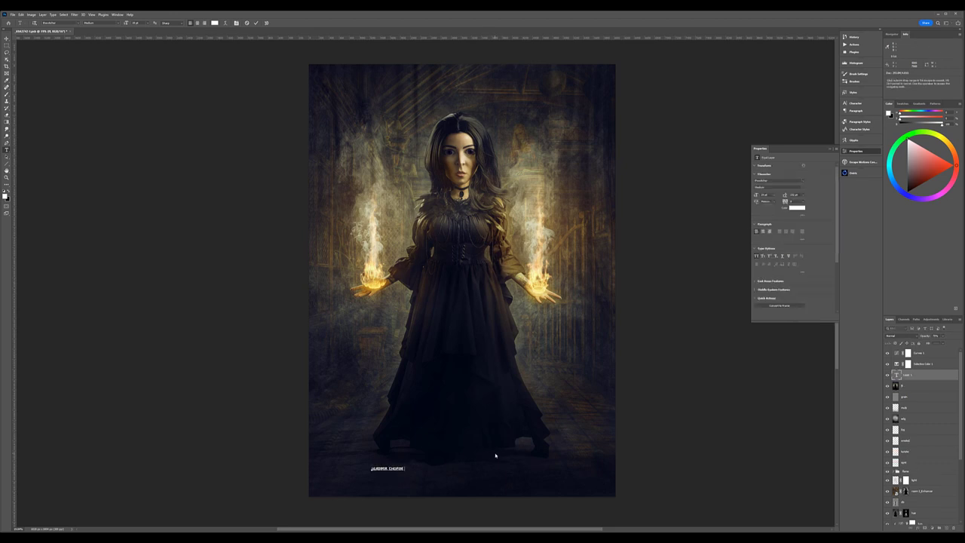
{"action": "type", "text": "ir"}
{"action": "type", "text": "t Photos"}
{"action": "left_click", "coordinate": [6, 37]}
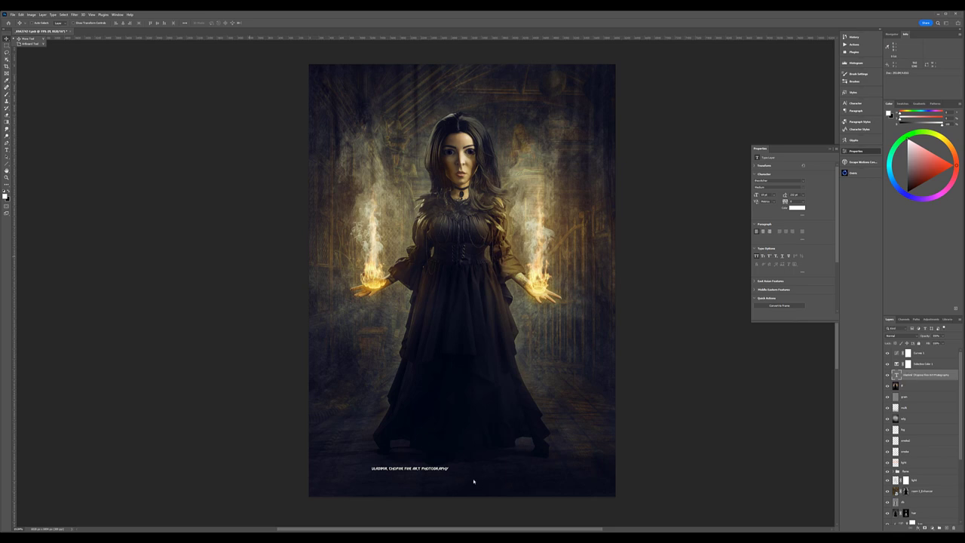
{"action": "left_click_drag", "start_coordinate": [443, 469], "coordinate": [495, 490]}
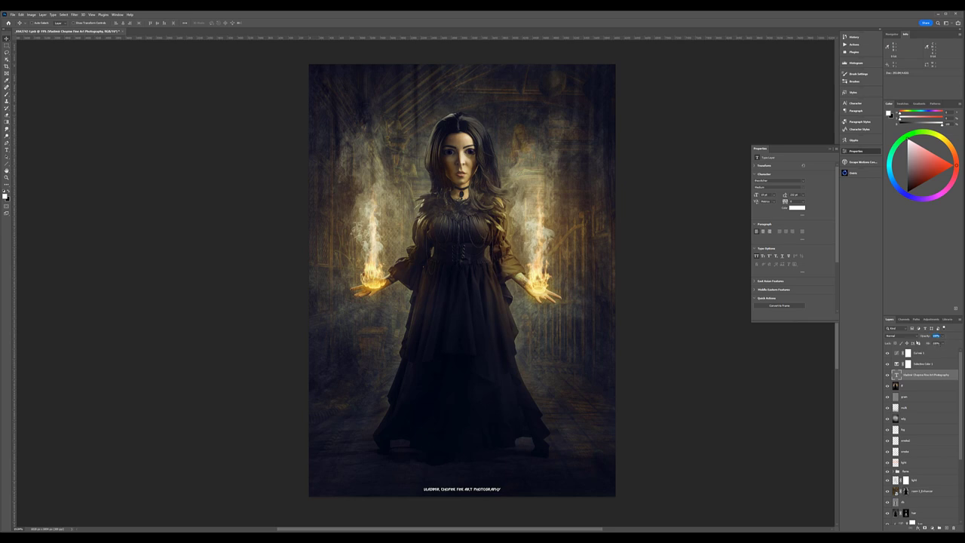
Step: Lower the signature text layer's opacity to make it much fainter
{"action": "left_click", "coordinate": [941, 336]}
{"action": "left_click_drag", "start_coordinate": [920, 343], "coordinate": [920, 343]}
{"action": "left_click", "coordinate": [739, 370]}
Step: Group every layer above Background into a group named 'Subject'
{"action": "left_click", "coordinate": [932, 354]}
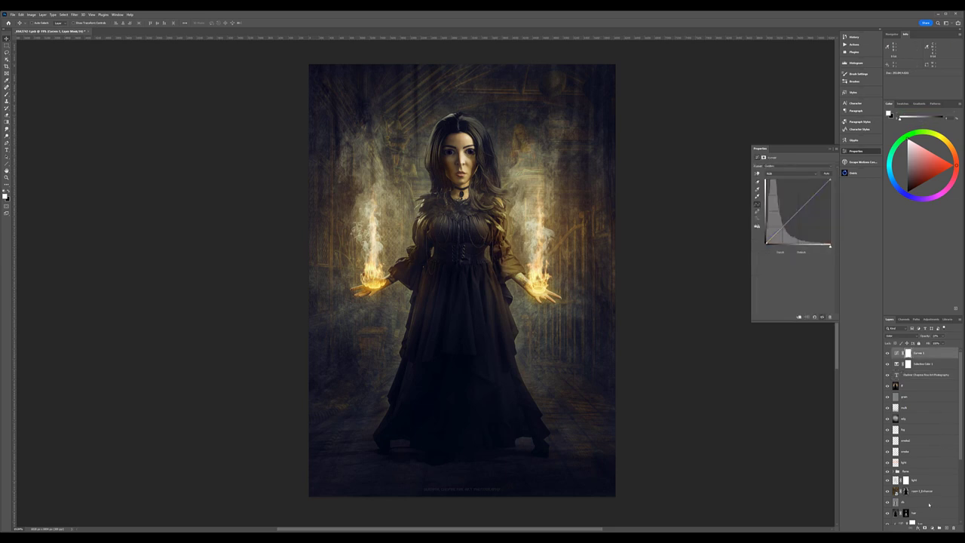
{"action": "scroll", "coordinate": [924, 510], "scroll_direction": "down", "scroll_amount": 5}
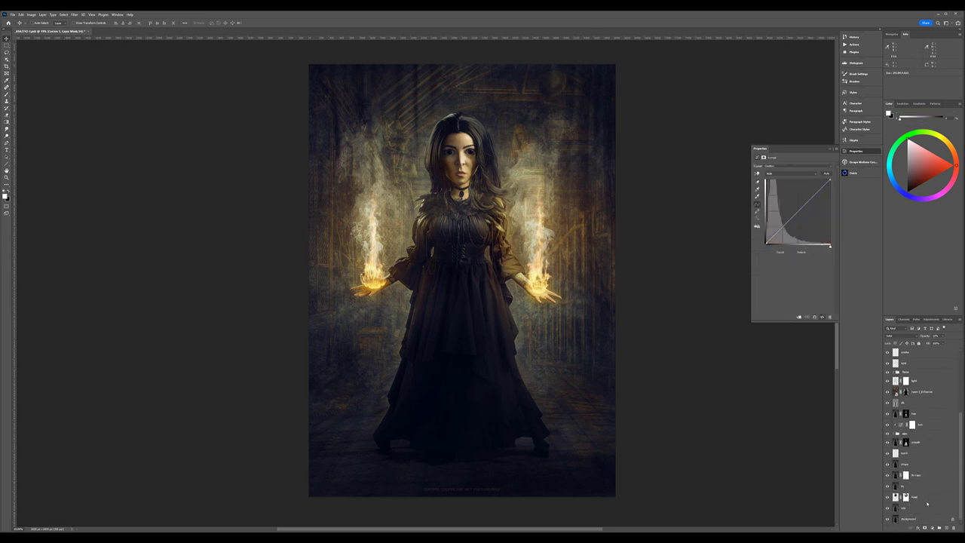
{"action": "left_click", "coordinate": [926, 512], "text": "shift"}
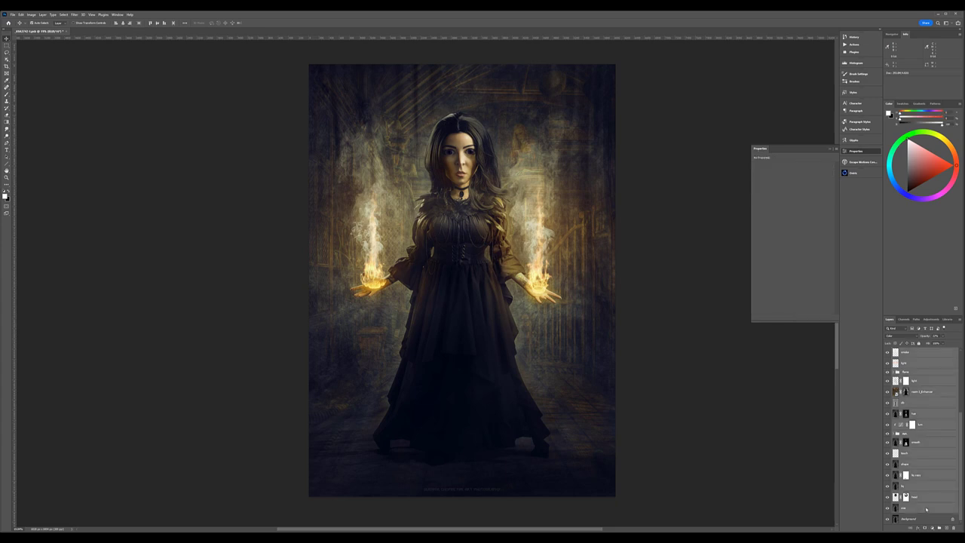
{"action": "key", "text": "ctrl+g"}
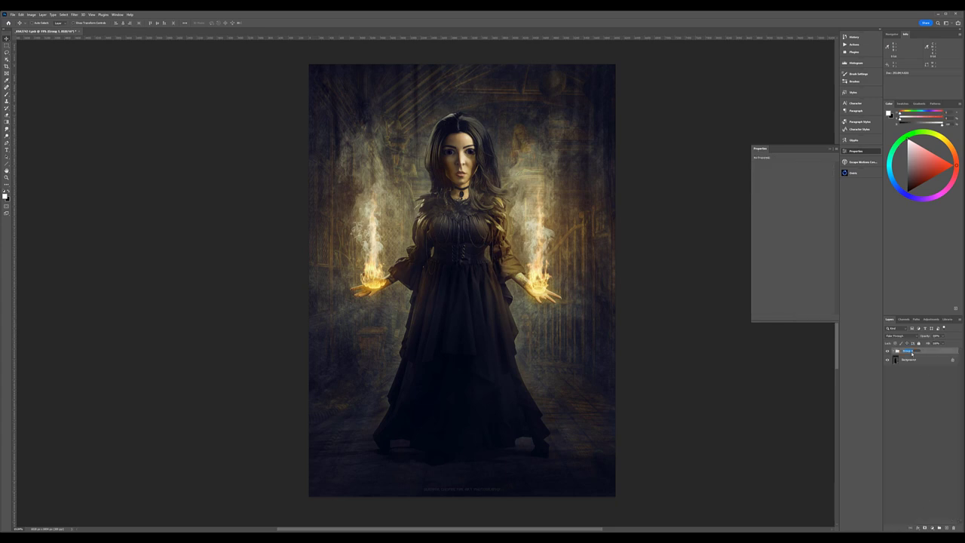
{"action": "type", "text": "Subject"}
{"action": "left_click", "coordinate": [942, 352]}
Step: Toggle the Subject group repeatedly to compare the original photo with the composite
{"action": "left_click", "coordinate": [887, 351]}
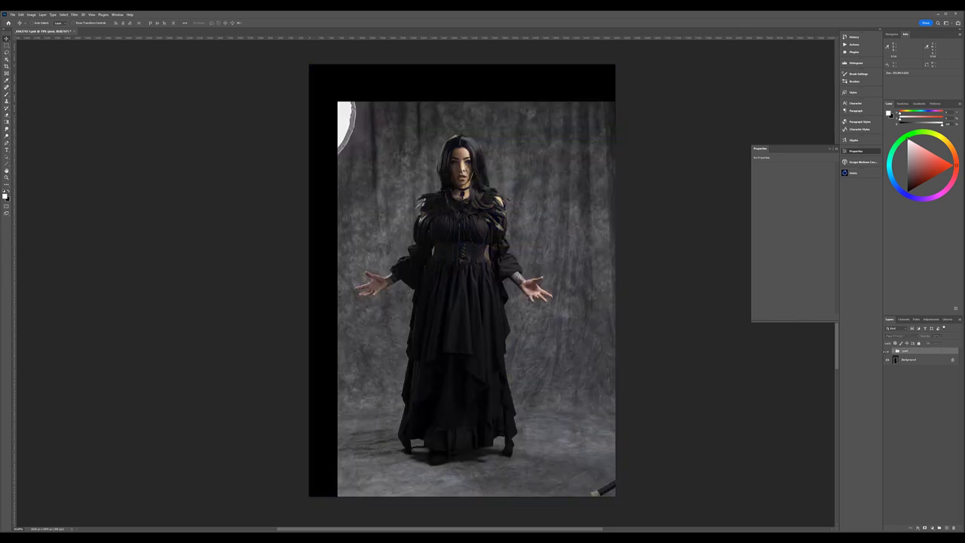
{"action": "left_click", "coordinate": [887, 352]}
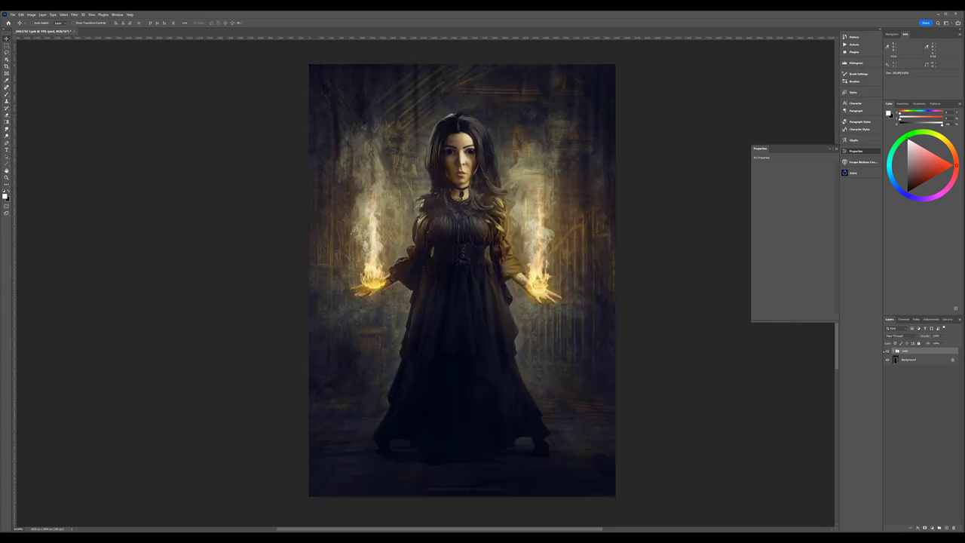
{"action": "left_click", "coordinate": [887, 351]}
{"action": "left_click", "coordinate": [888, 351]}
{"action": "left_click", "coordinate": [888, 352]}
{"action": "left_click", "coordinate": [887, 351]}
{"action": "left_click", "coordinate": [887, 351]}
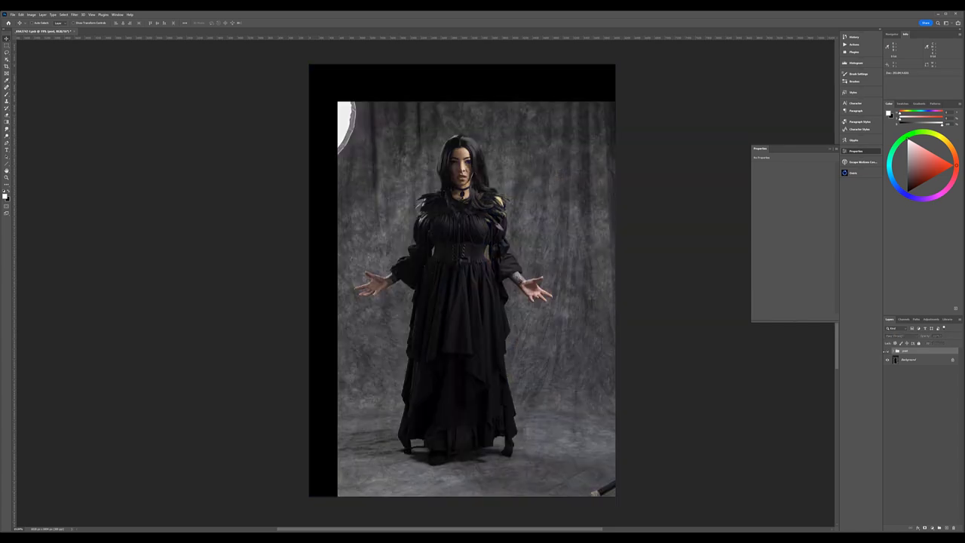
{"action": "left_click", "coordinate": [887, 352]}
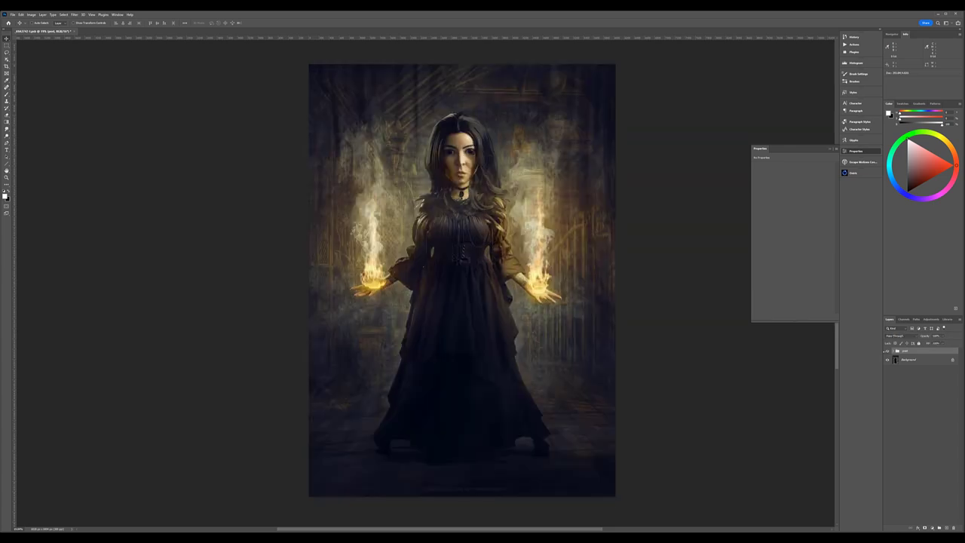